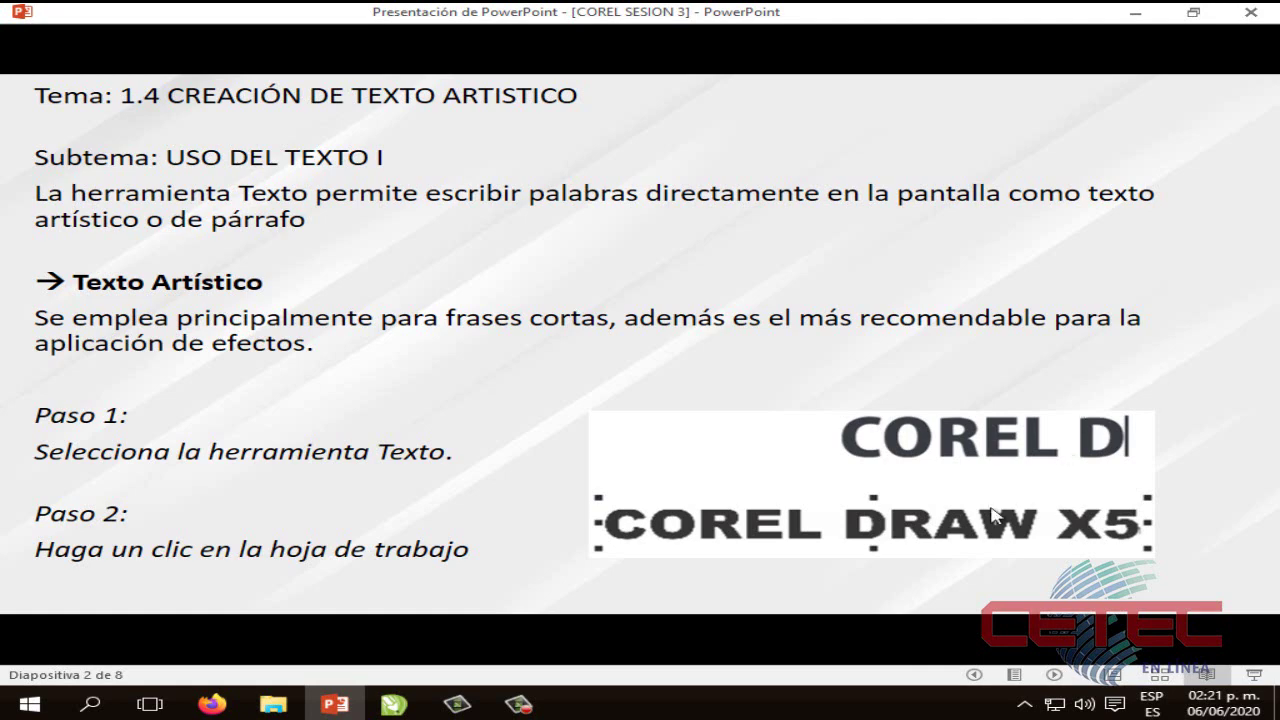
# Step: Switch to CorelDRAW and create the artistic text "COREL DRAW" in the middle of the page
pyautogui.click(393, 705)
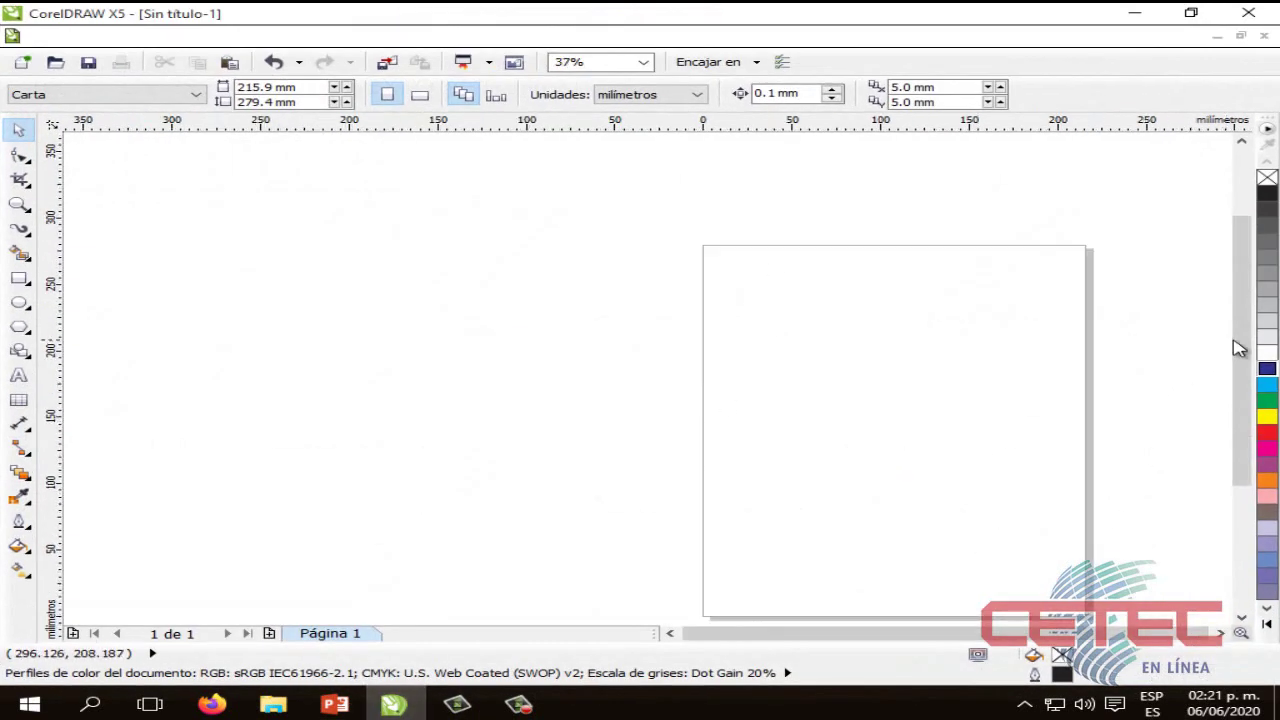
pyautogui.moveTo(1237, 346); pyautogui.dragTo(1240, 314)
pyautogui.scroll(2, 1013, 524)
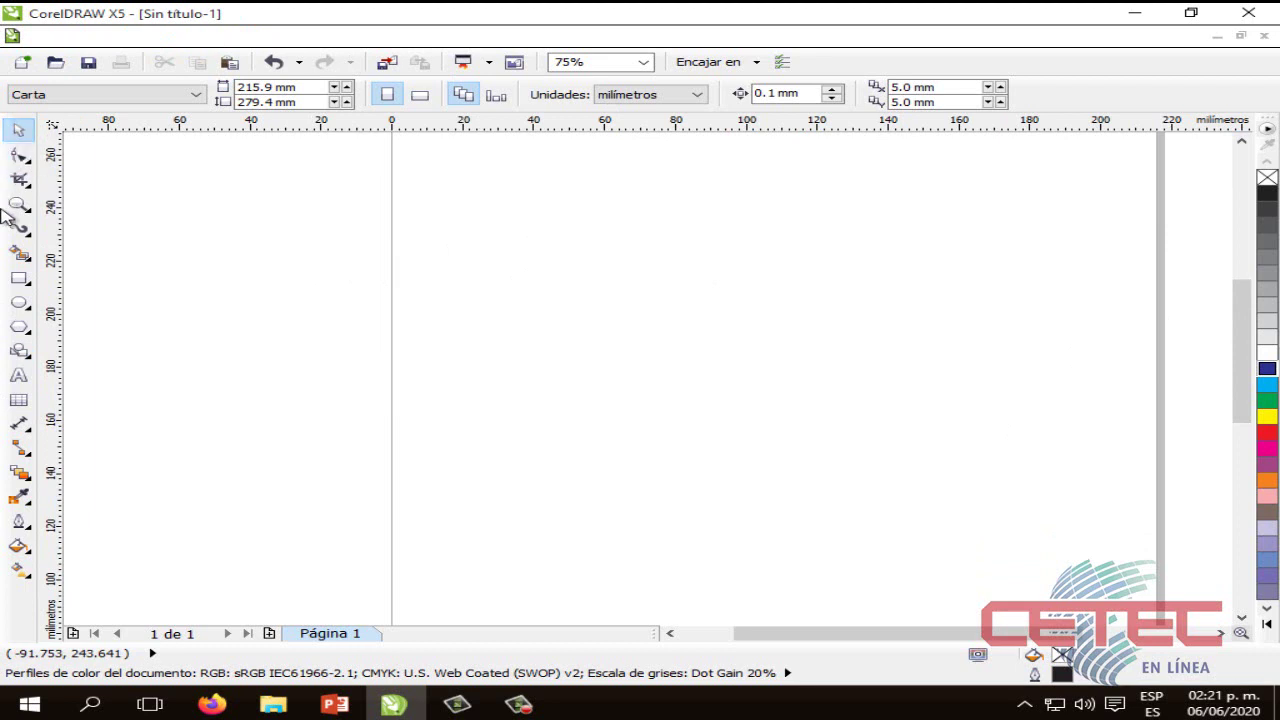
pyautogui.click(19, 376)
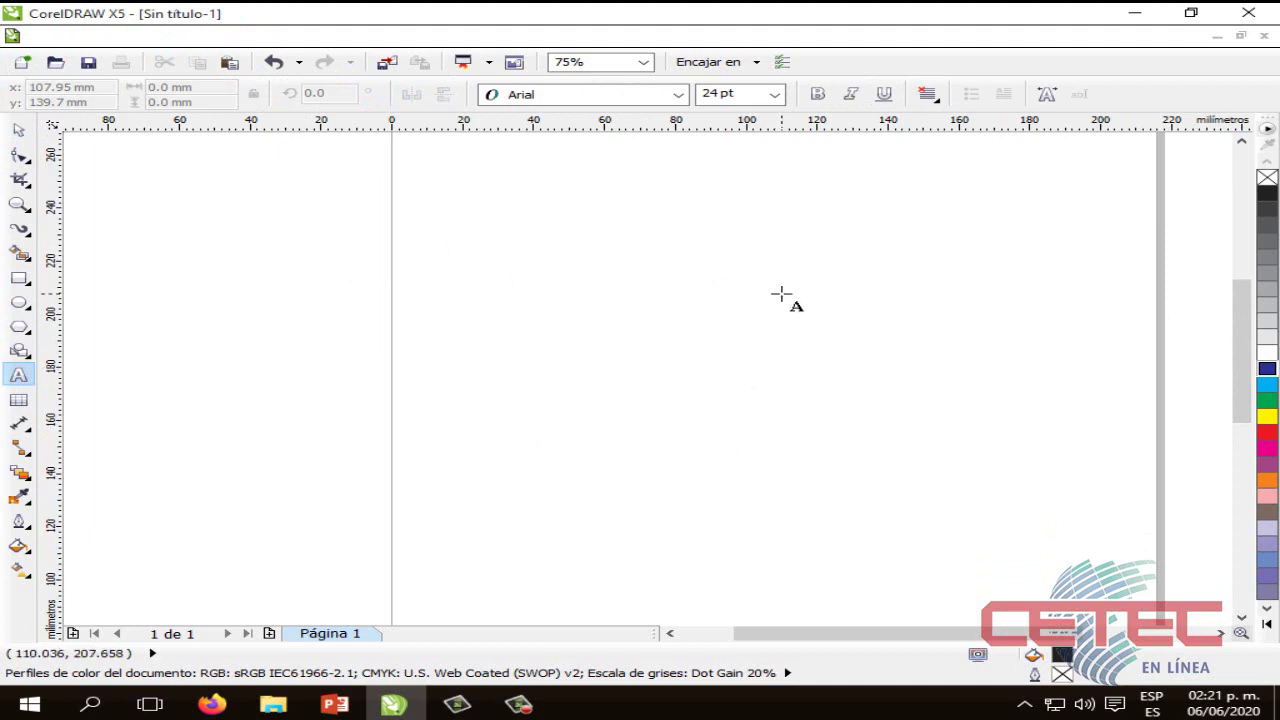
pyautogui.click(797, 342)
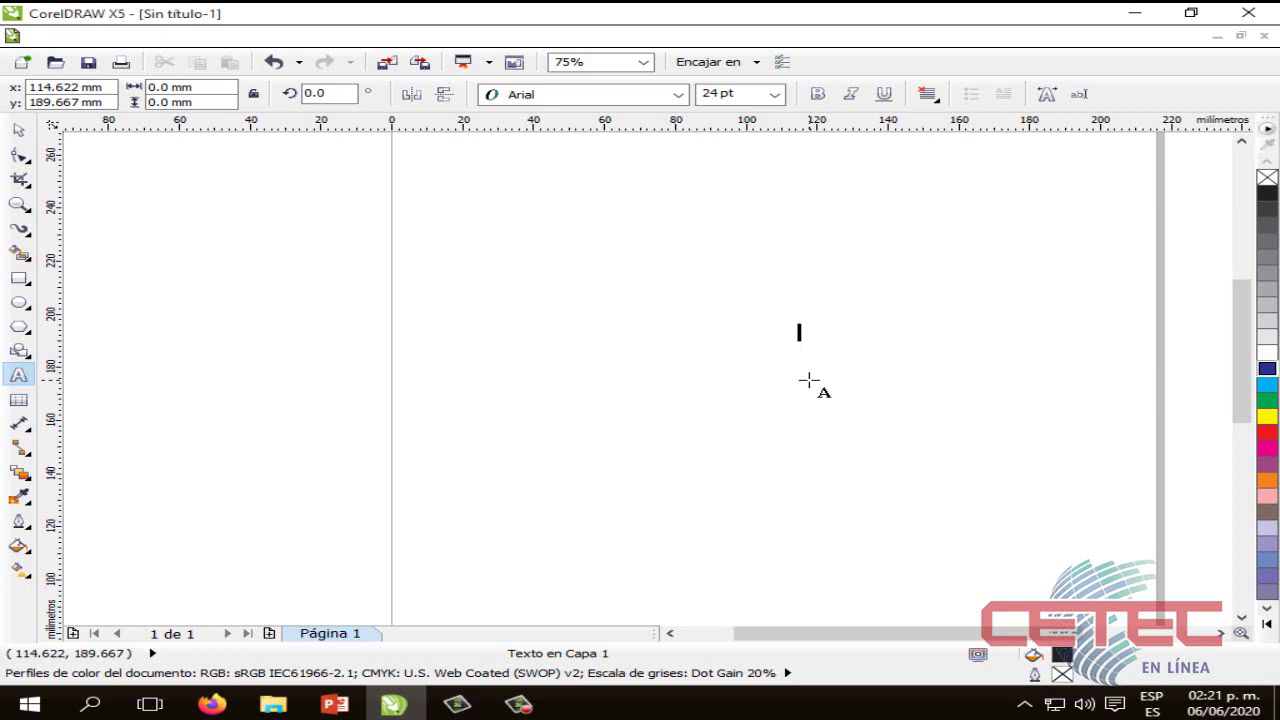
pyautogui.write('COREL ')
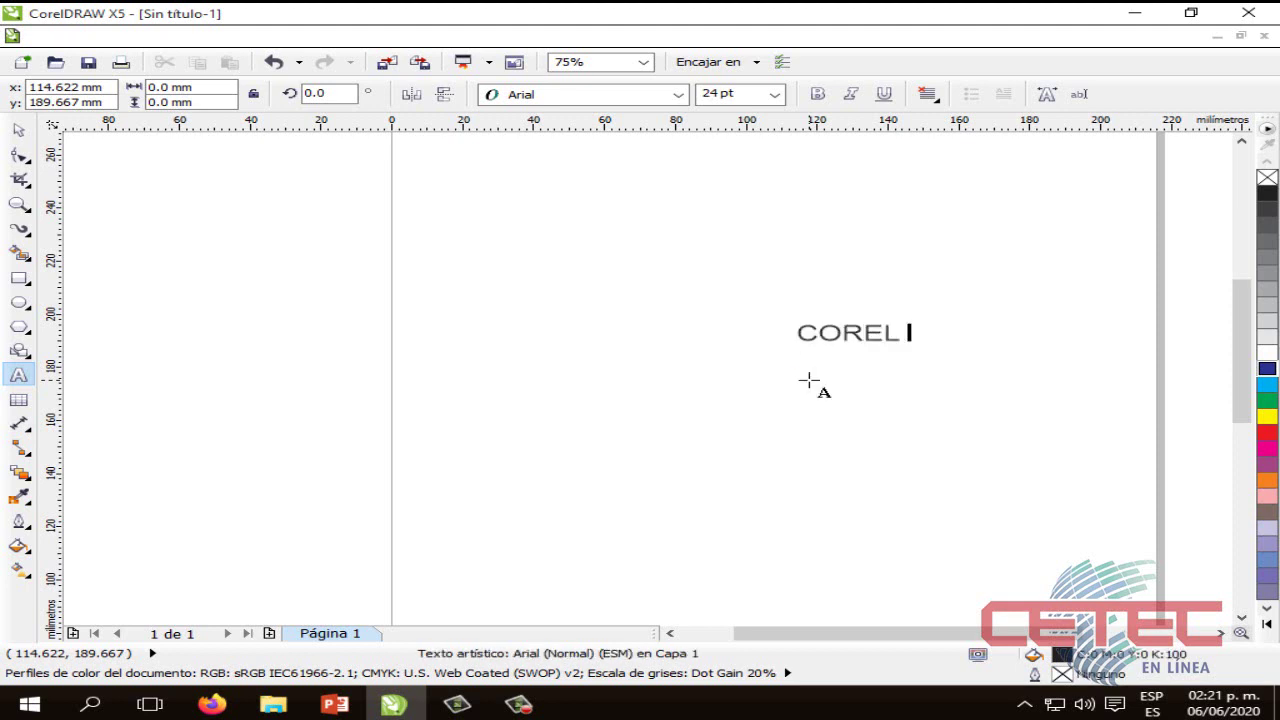
pyautogui.write('DRAW')
pyautogui.press('Escape')
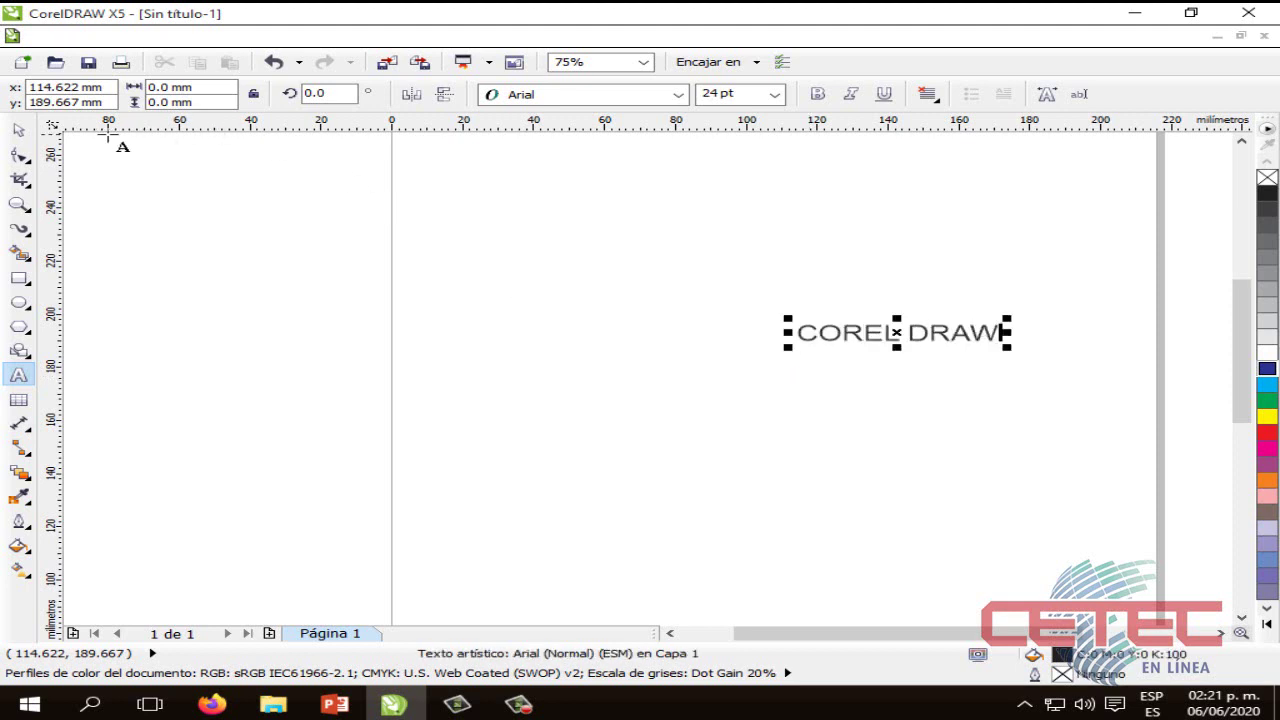
# Step: Enlarge the COREL DRAW text proportionally to about 150 mm wide and reposition it around the page's horizontal centre
pyautogui.click(18, 130)
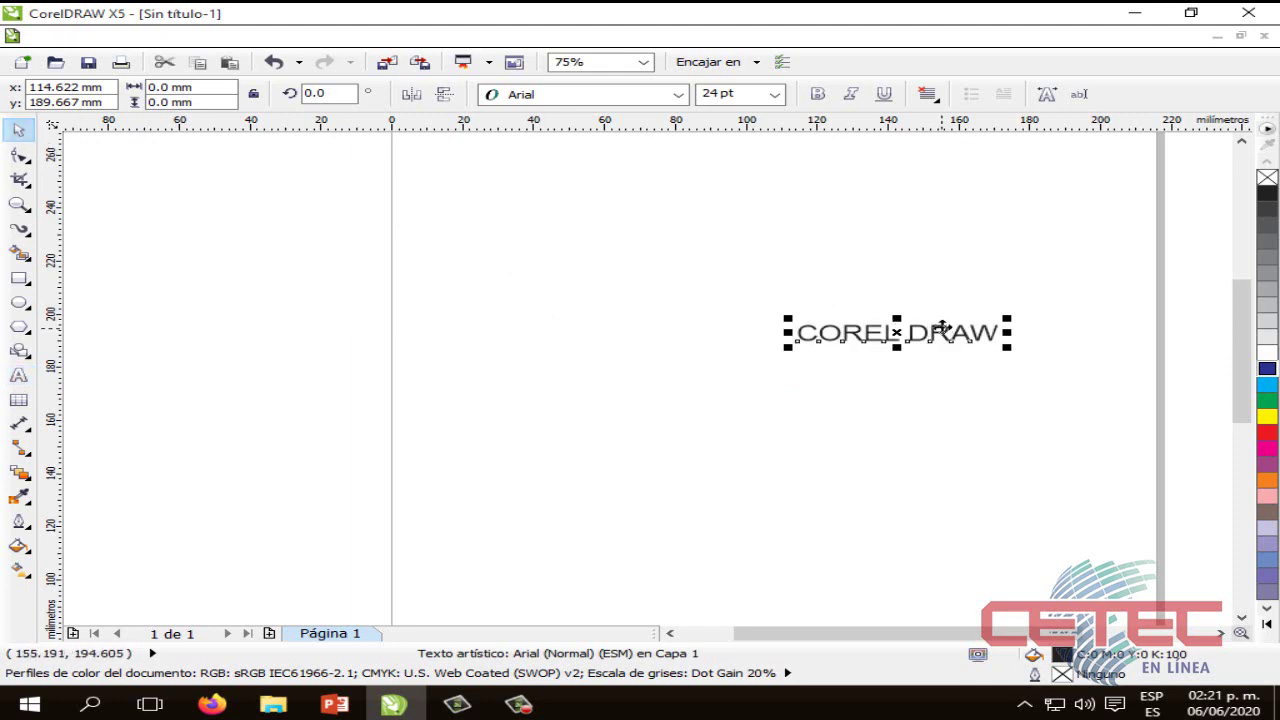
pyautogui.moveTo(920, 330); pyautogui.dragTo(641, 304)
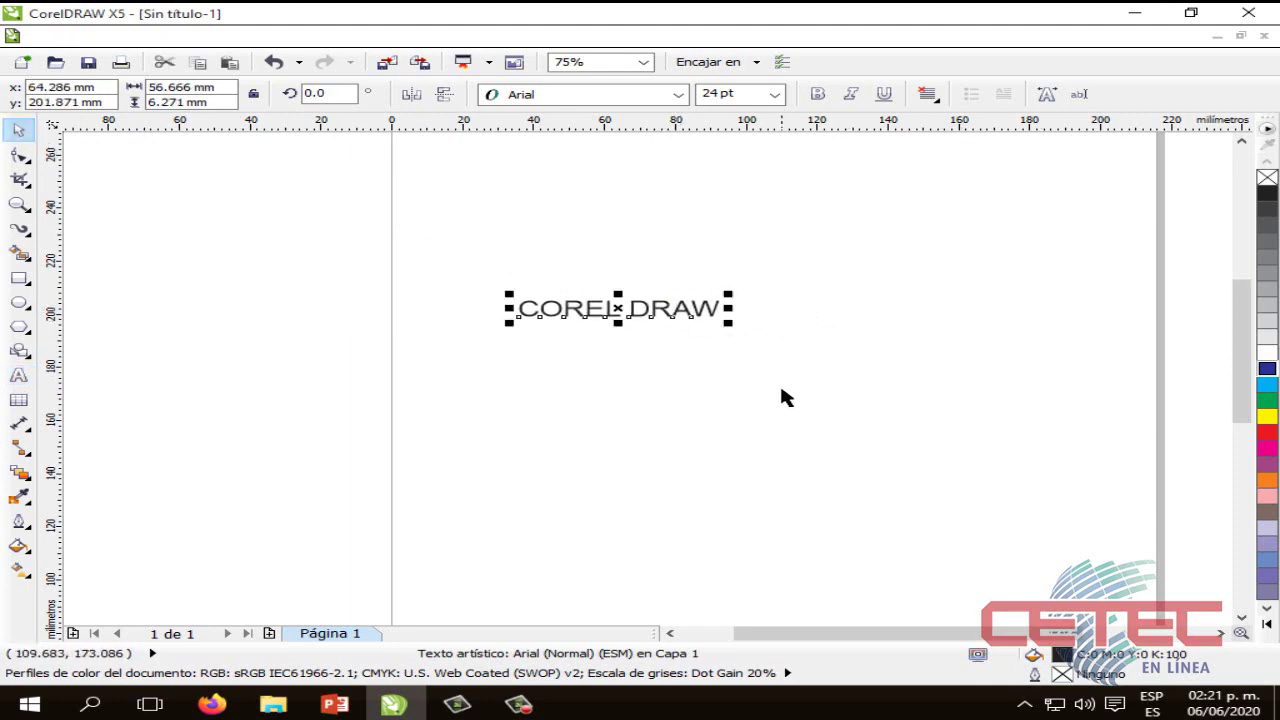
pyautogui.click(707, 320)
pyautogui.click(702, 314)
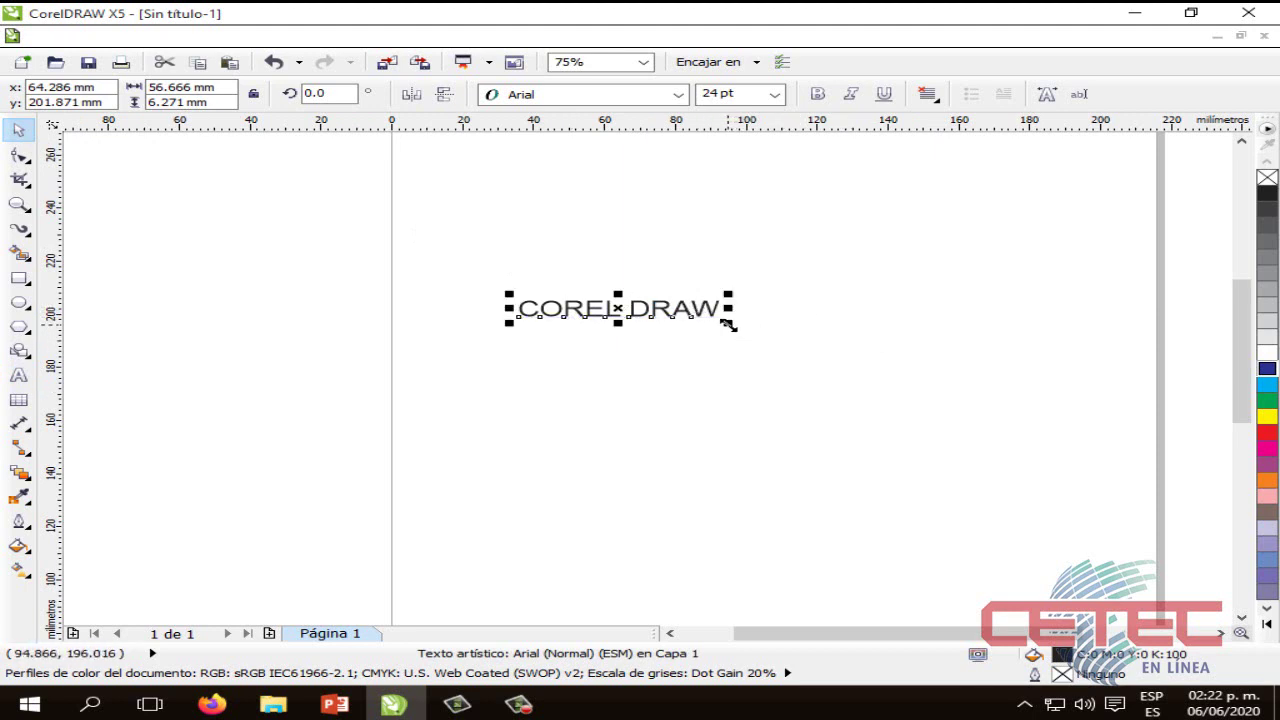
pyautogui.moveTo(728, 324)
pyautogui.mouseDown()
pyautogui.moveTo(908, 411)
pyautogui.moveTo(1066, 451)
pyautogui.moveTo(1043, 429)
pyautogui.mouseUp()
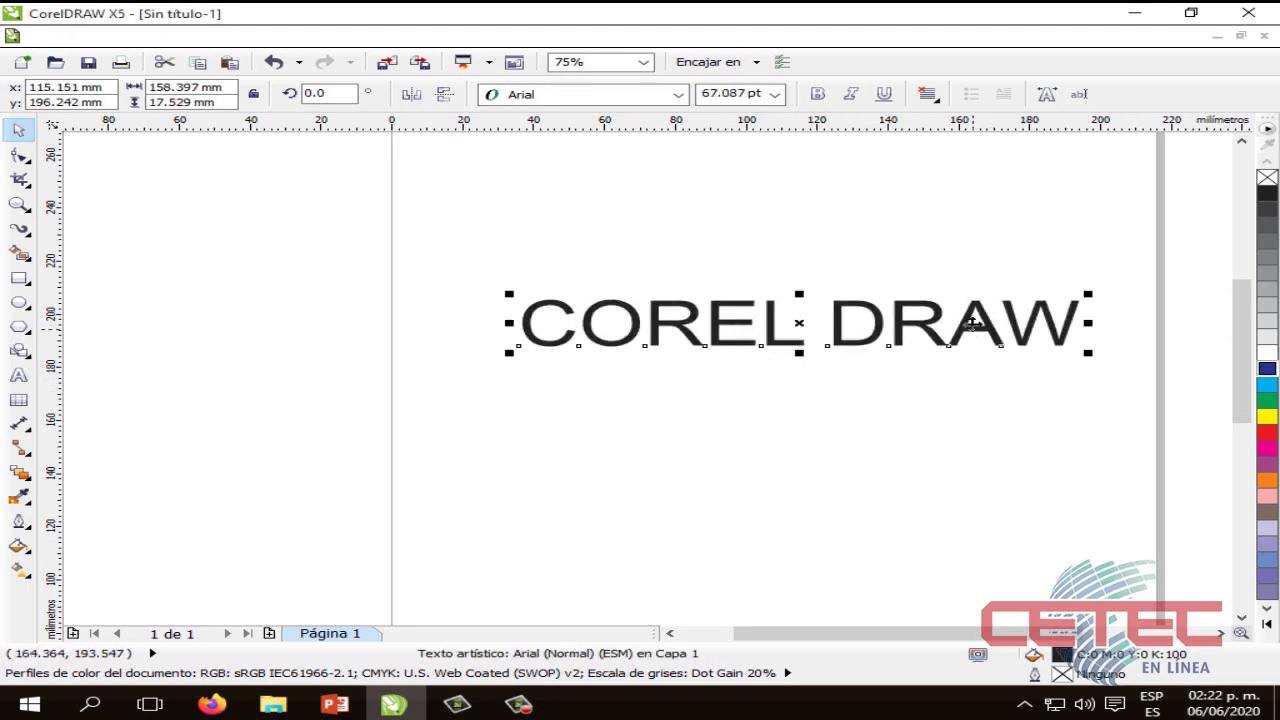
pyautogui.moveTo(1060, 365)
pyautogui.mouseDown()
pyautogui.moveTo(578, 331)
pyautogui.moveTo(589, 349)
pyautogui.moveTo(1050, 468)
pyautogui.moveTo(1009, 437)
pyautogui.mouseUp()
# Step: Try rotating the COREL DRAW text slightly about its centre and undo the rotation
pyautogui.click(912, 350)
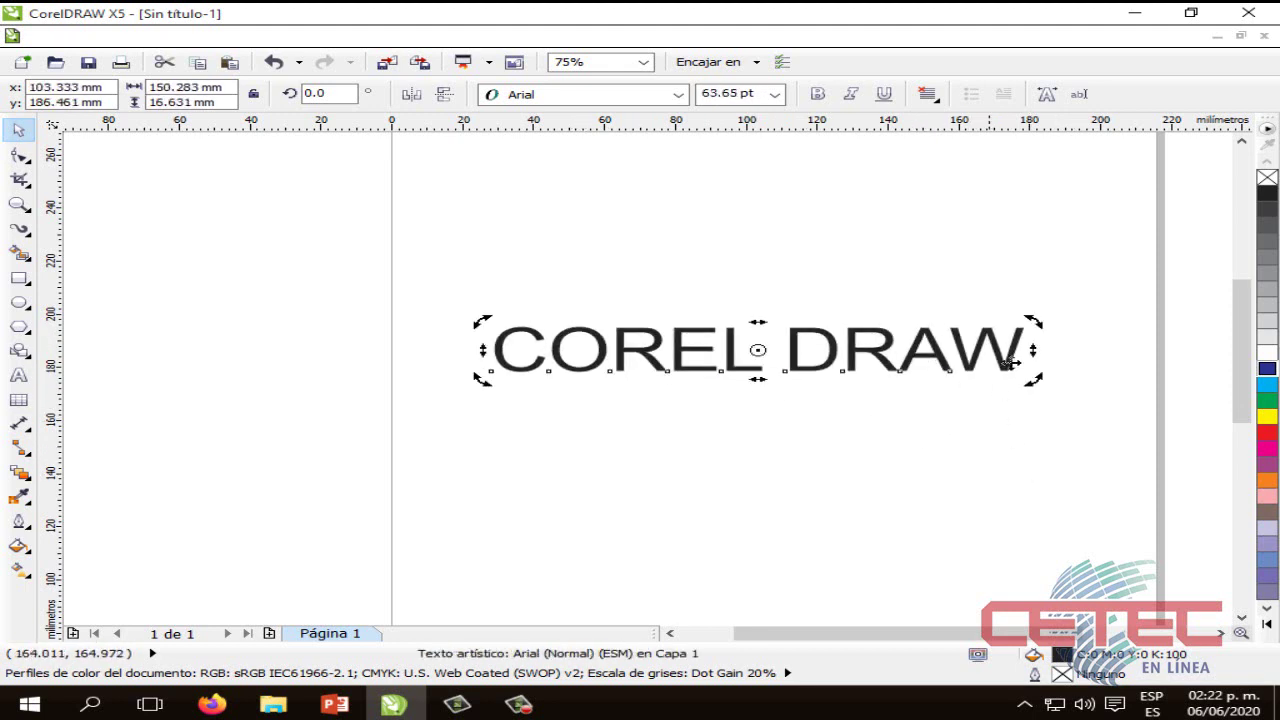
pyautogui.moveTo(1030, 321)
pyautogui.mouseDown()
pyautogui.moveTo(1046, 336)
pyautogui.moveTo(978, 520)
pyautogui.moveTo(560, 350)
pyautogui.moveTo(836, 292)
pyautogui.moveTo(930, 348)
pyautogui.moveTo(943, 334)
pyautogui.moveTo(945, 348)
pyautogui.mouseUp()
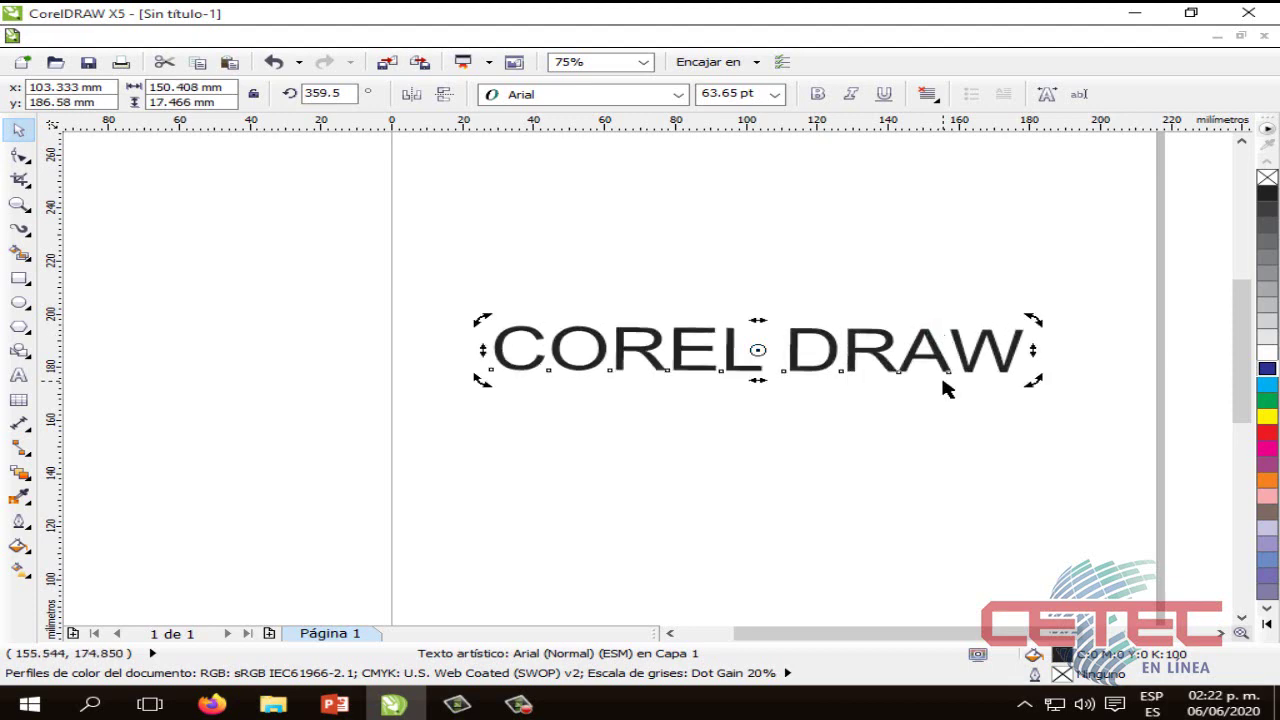
pyautogui.hotkey('ctrl', 'z')
pyautogui.click(910, 434)
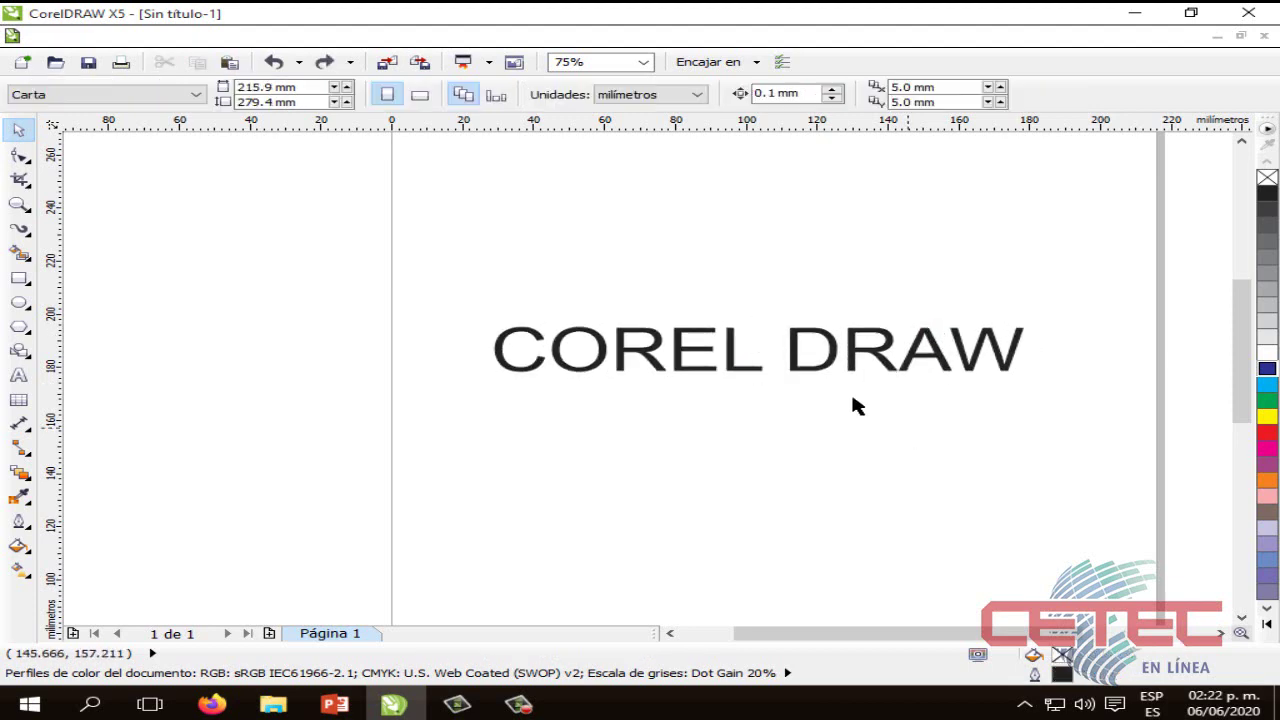
pyautogui.click(857, 350)
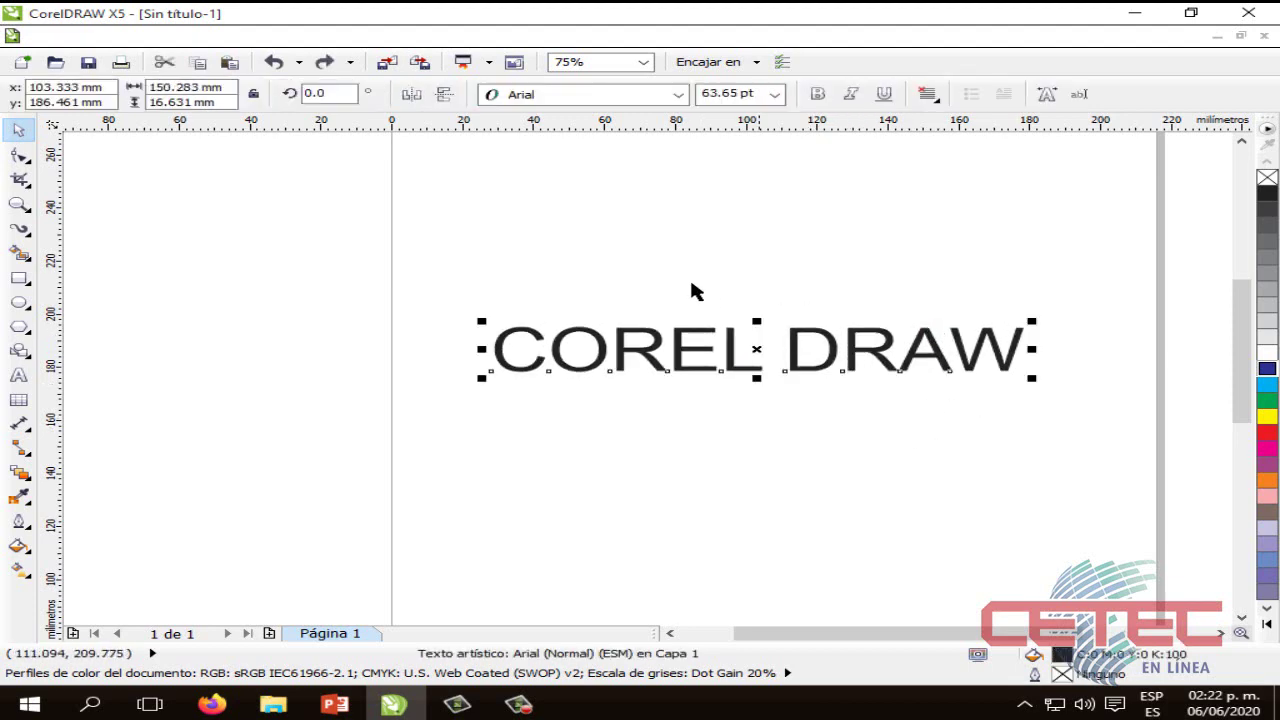
pyautogui.click(1005, 345)
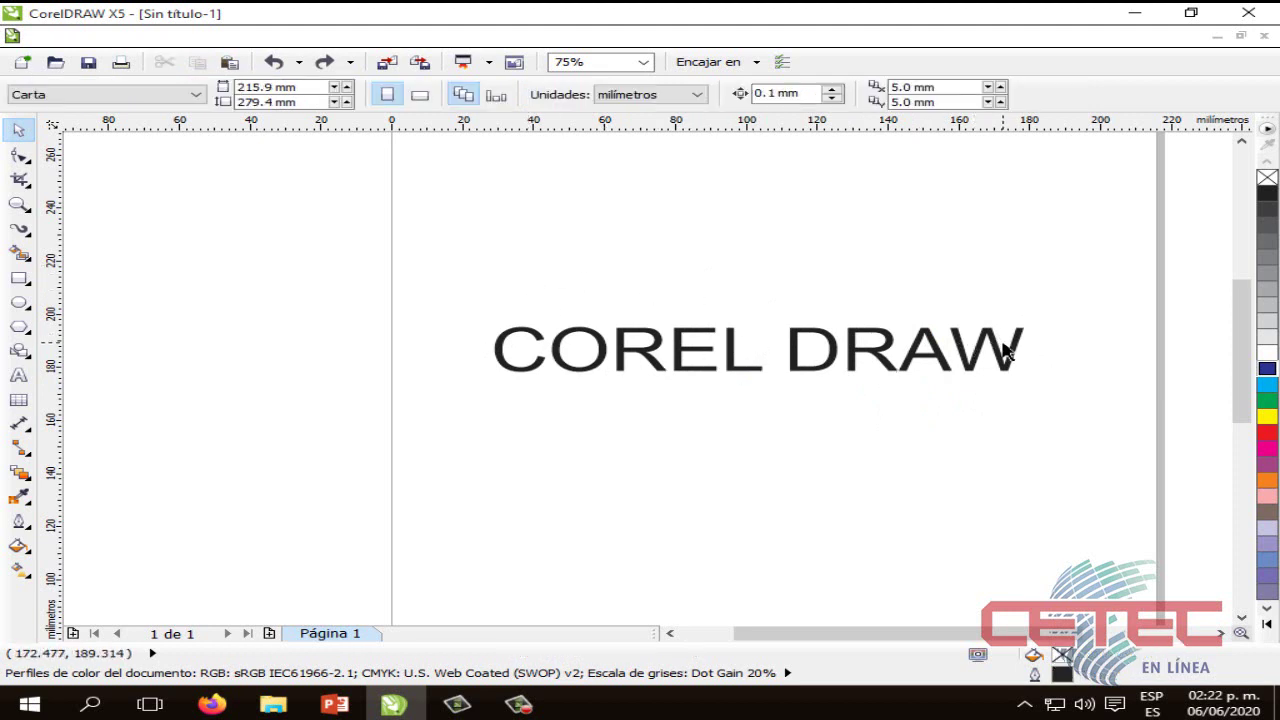
pyautogui.click(982, 358)
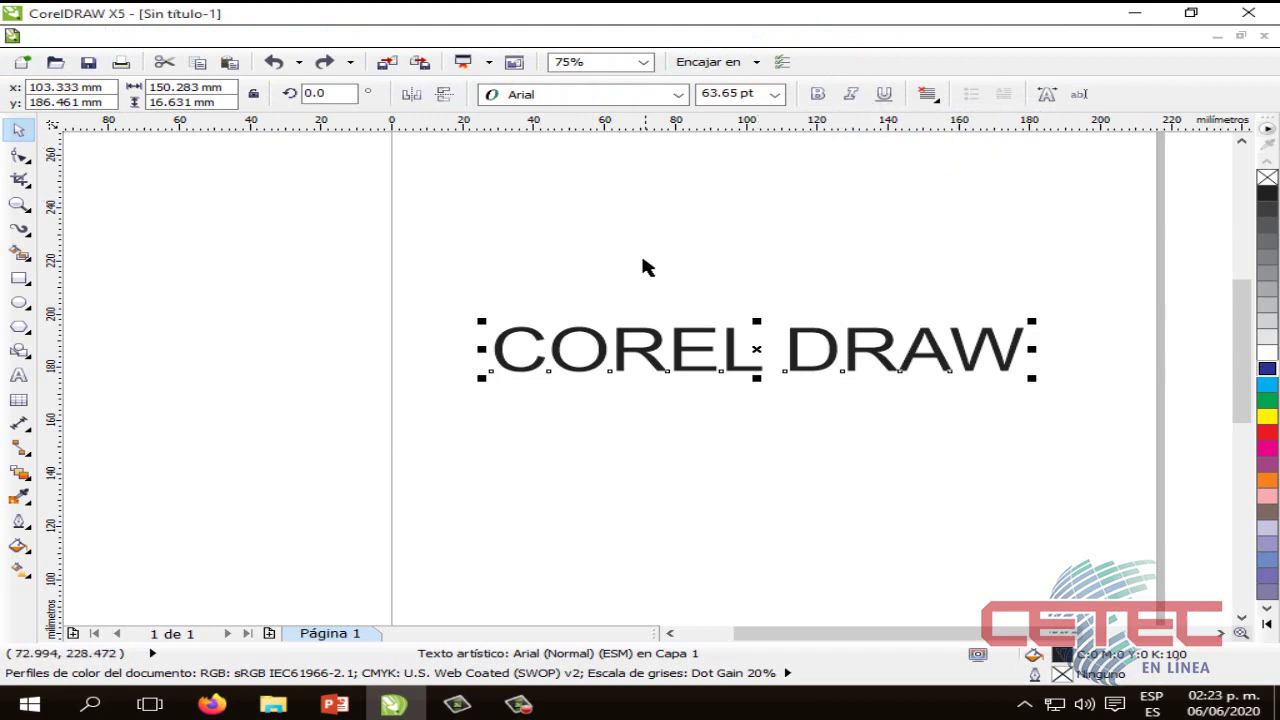
# Step: Deselect the text and set the document's units to centímetros
pyautogui.click(893, 412)
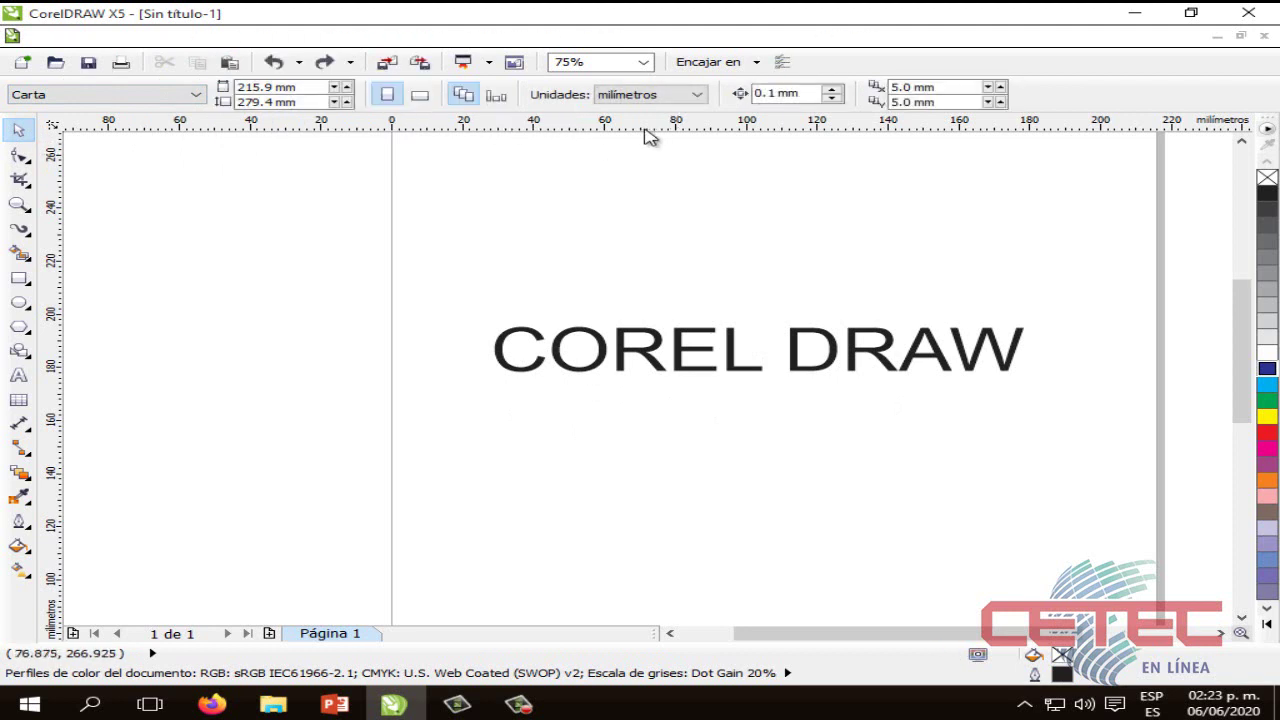
pyautogui.click(695, 94)
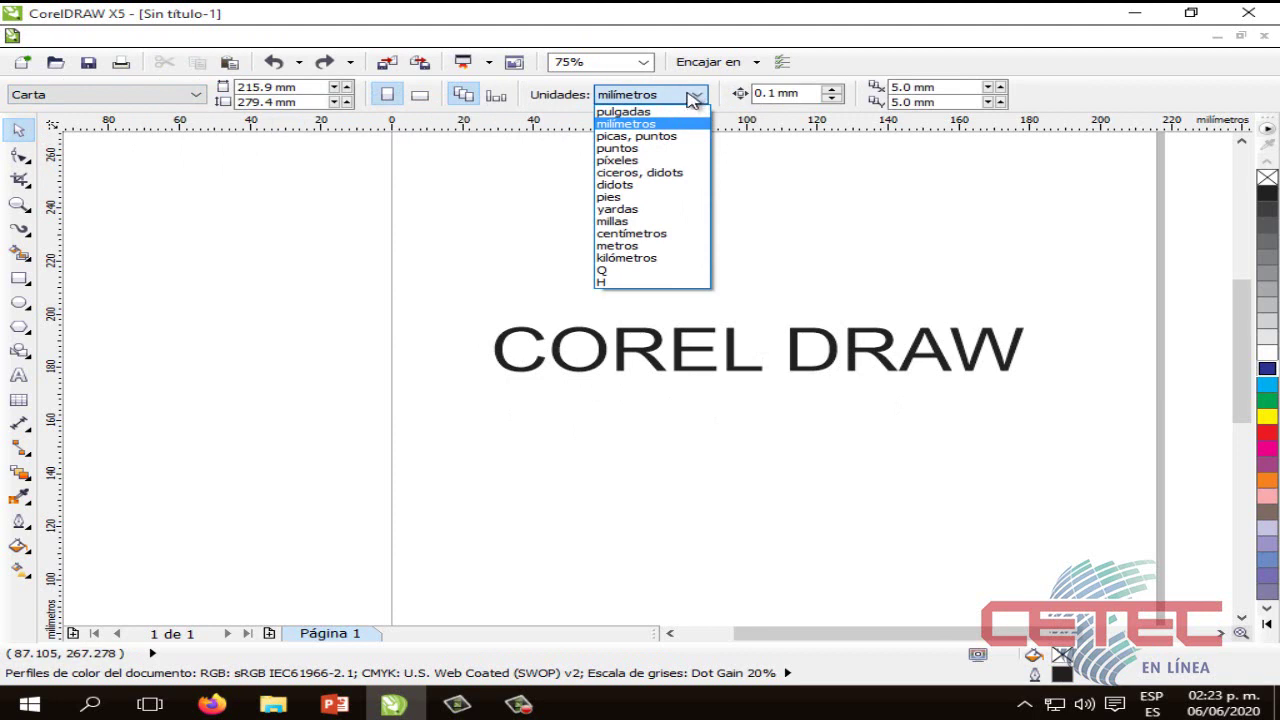
pyautogui.click(657, 233)
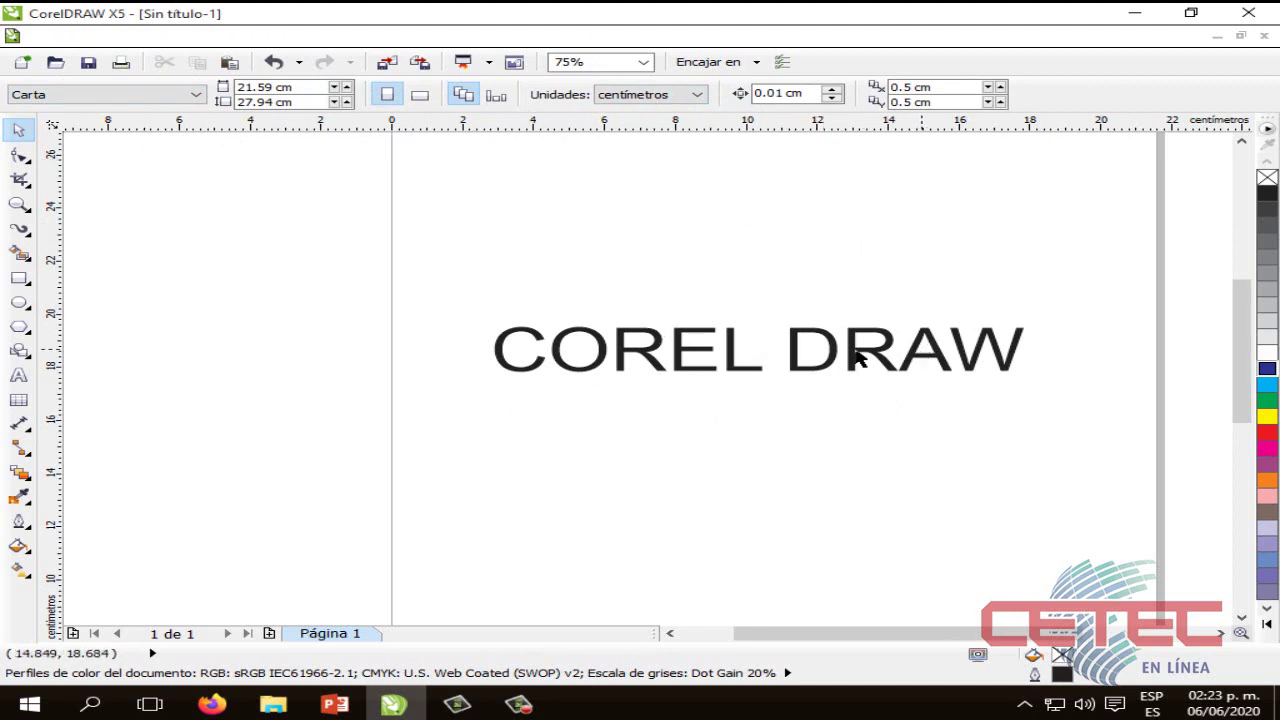
# Step: Change the font of the whole COREL DRAW text to Impact
pyautogui.click(979, 347)
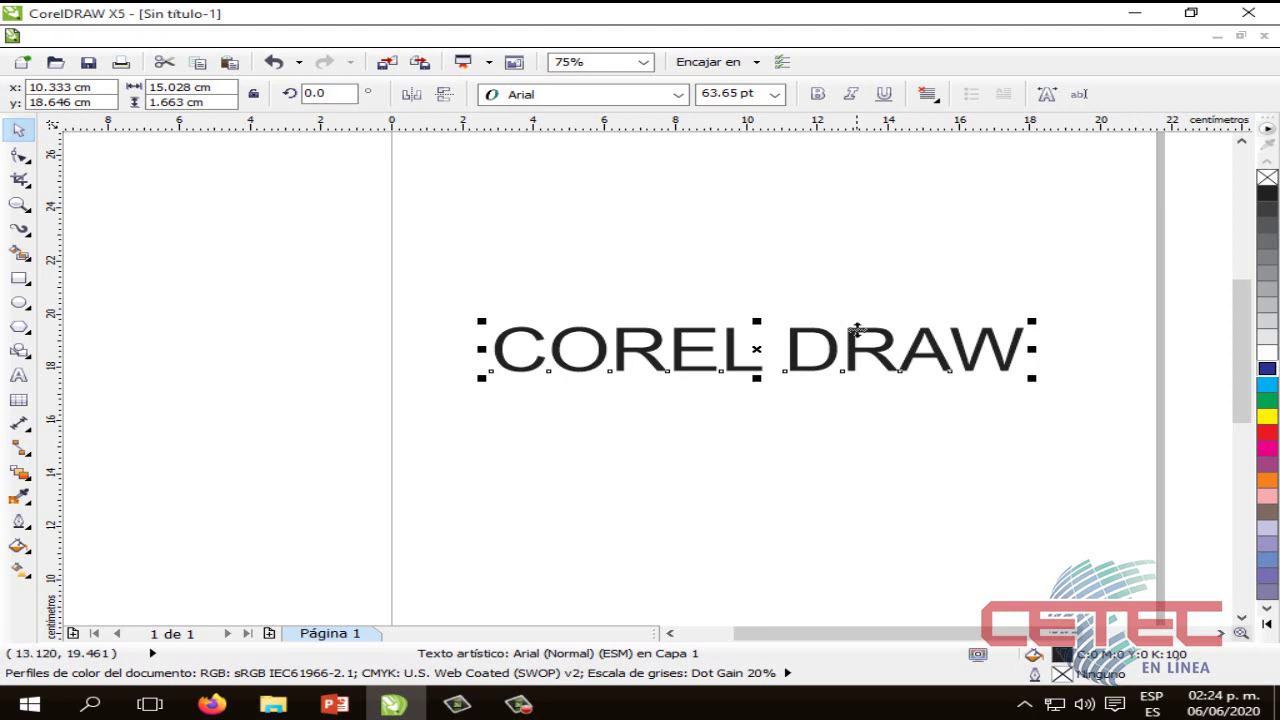
pyautogui.doubleClick(1001, 346)
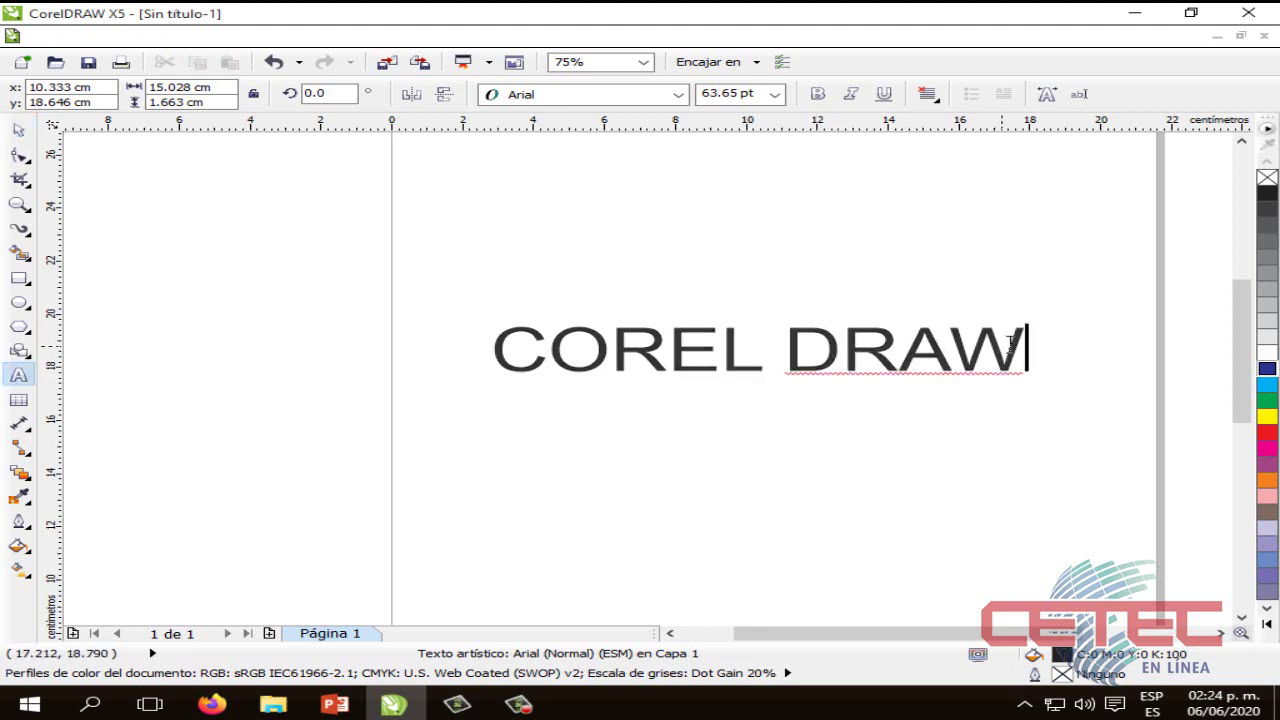
pyautogui.moveTo(1010, 346); pyautogui.dragTo(531, 347)
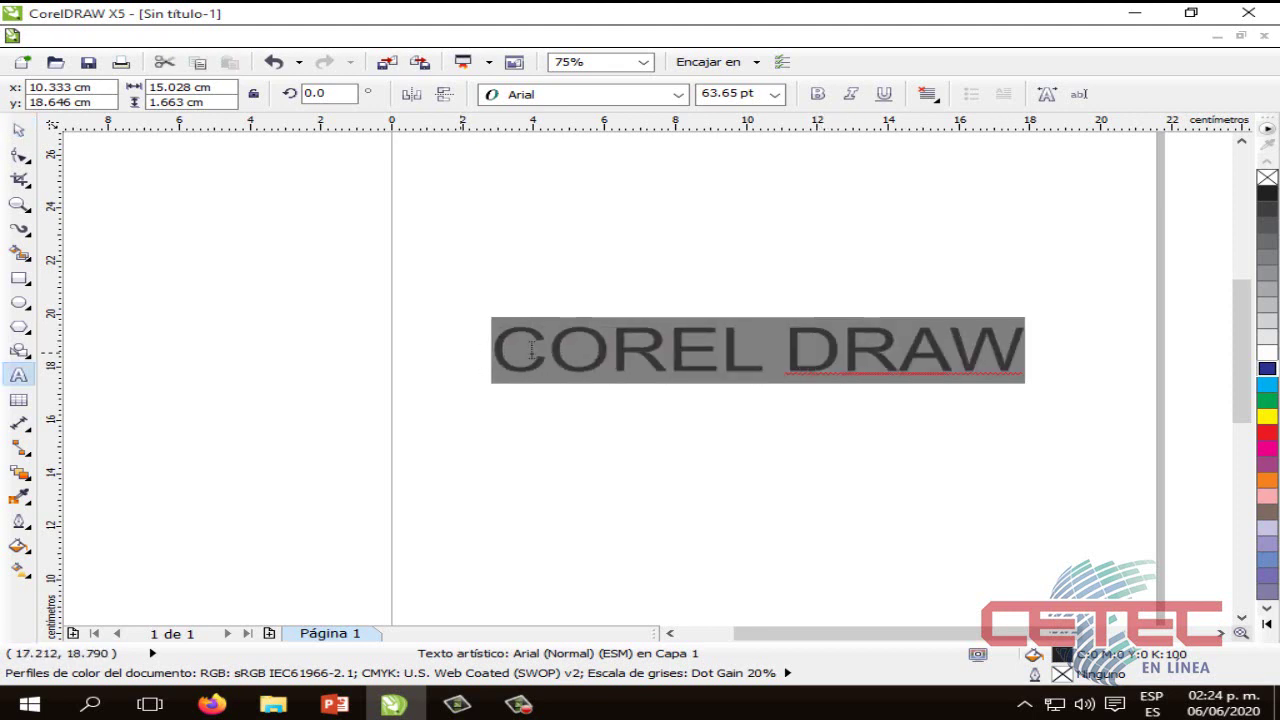
pyautogui.click(678, 95)
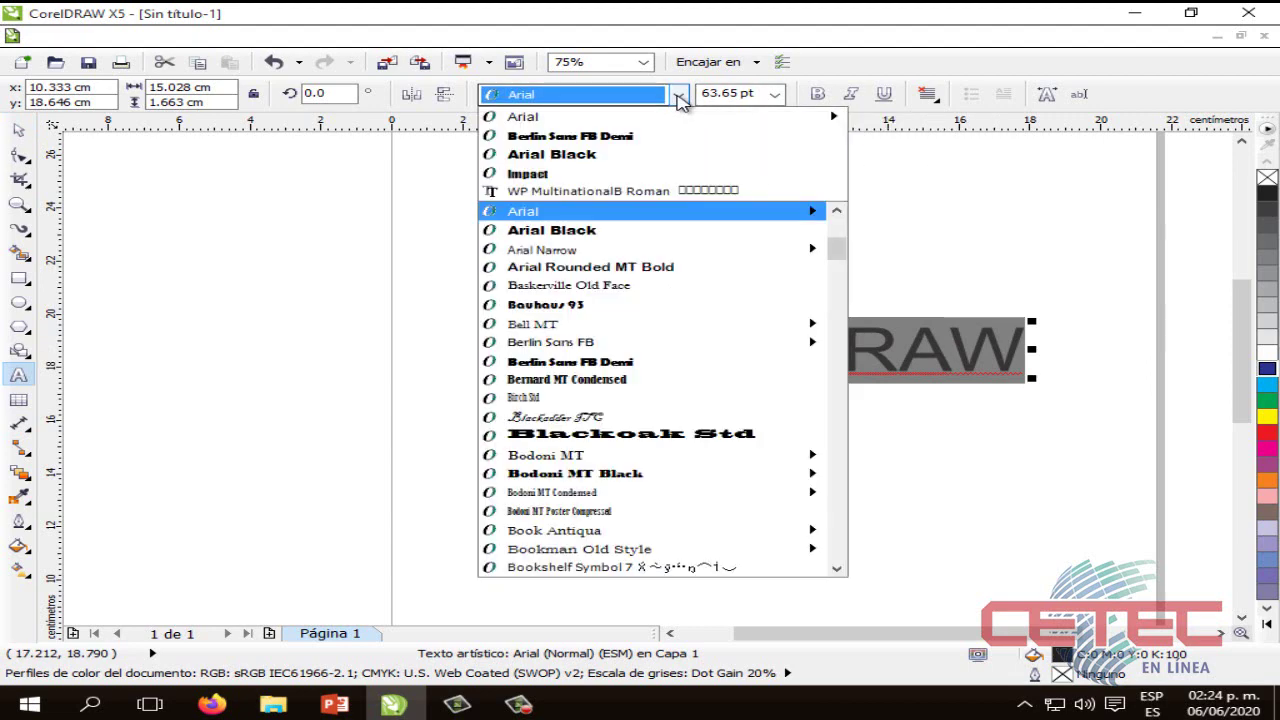
pyautogui.moveTo(840, 258); pyautogui.dragTo(845, 352)
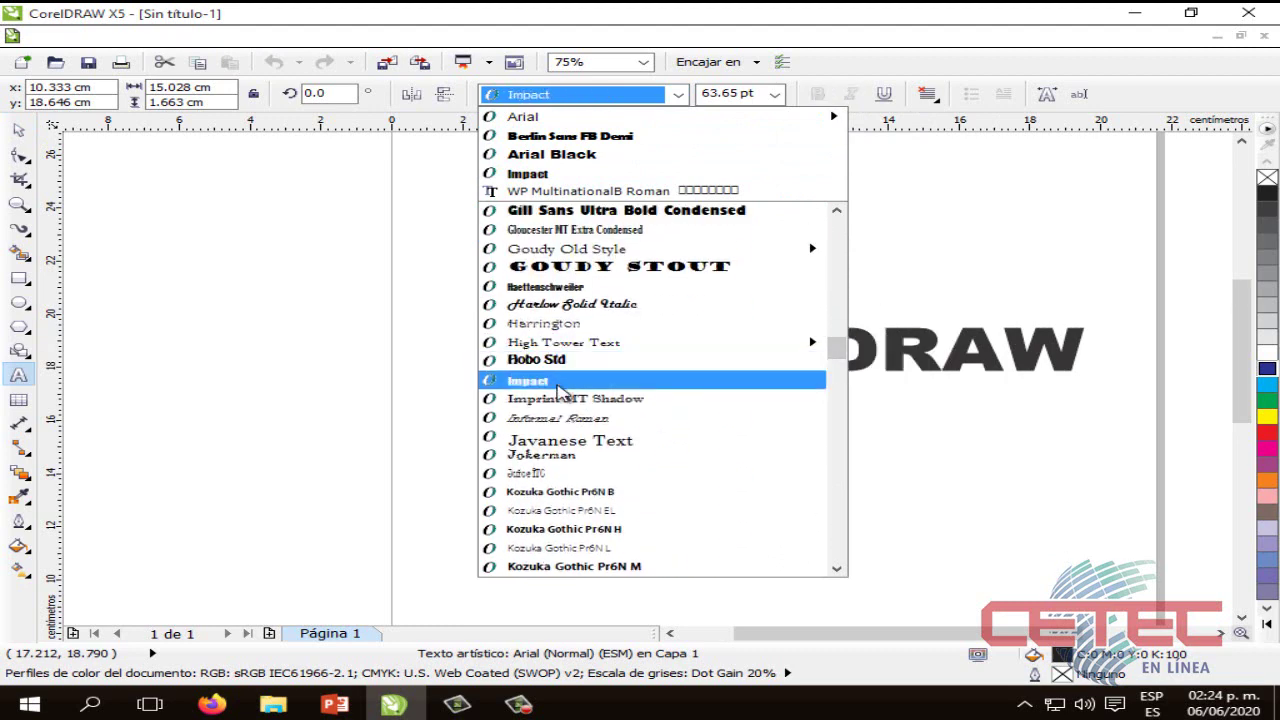
pyautogui.click(540, 388)
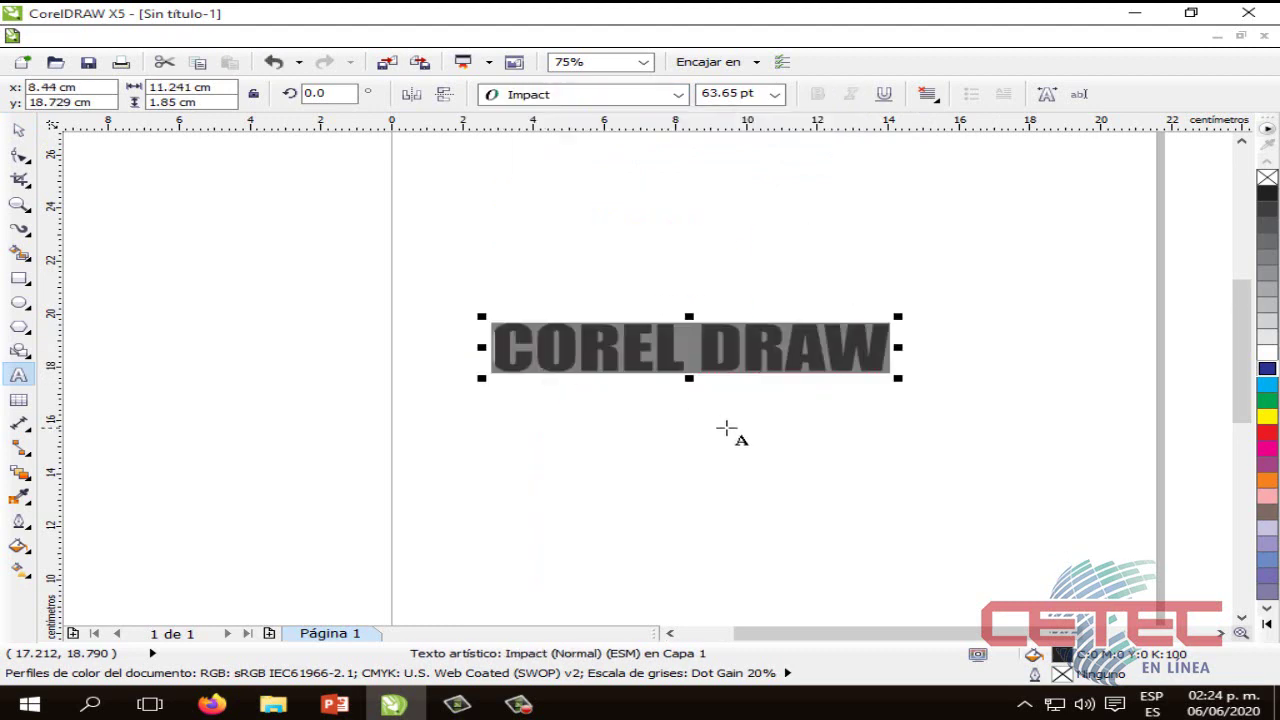
pyautogui.click(727, 420)
# Step: Set the COREL DRAW text's font size to 100 pt and center the text roughly across the page's width
pyautogui.click(18, 130)
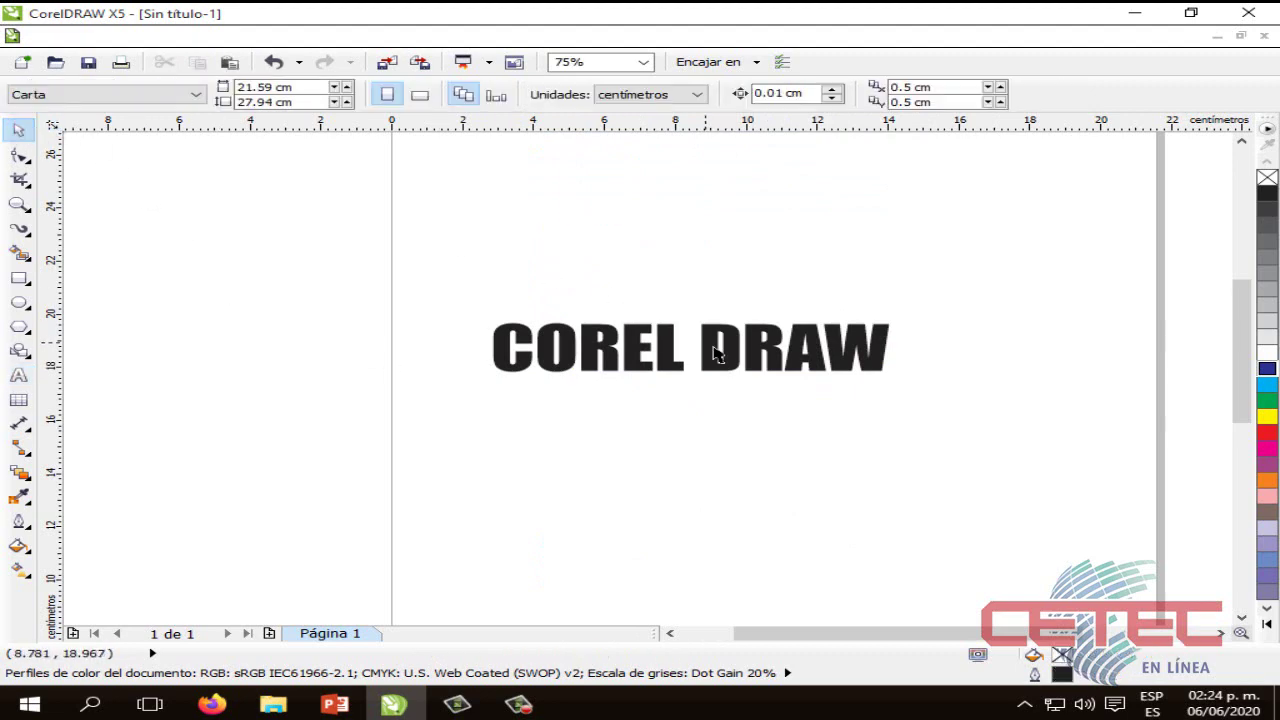
pyautogui.moveTo(703, 344); pyautogui.dragTo(738, 322)
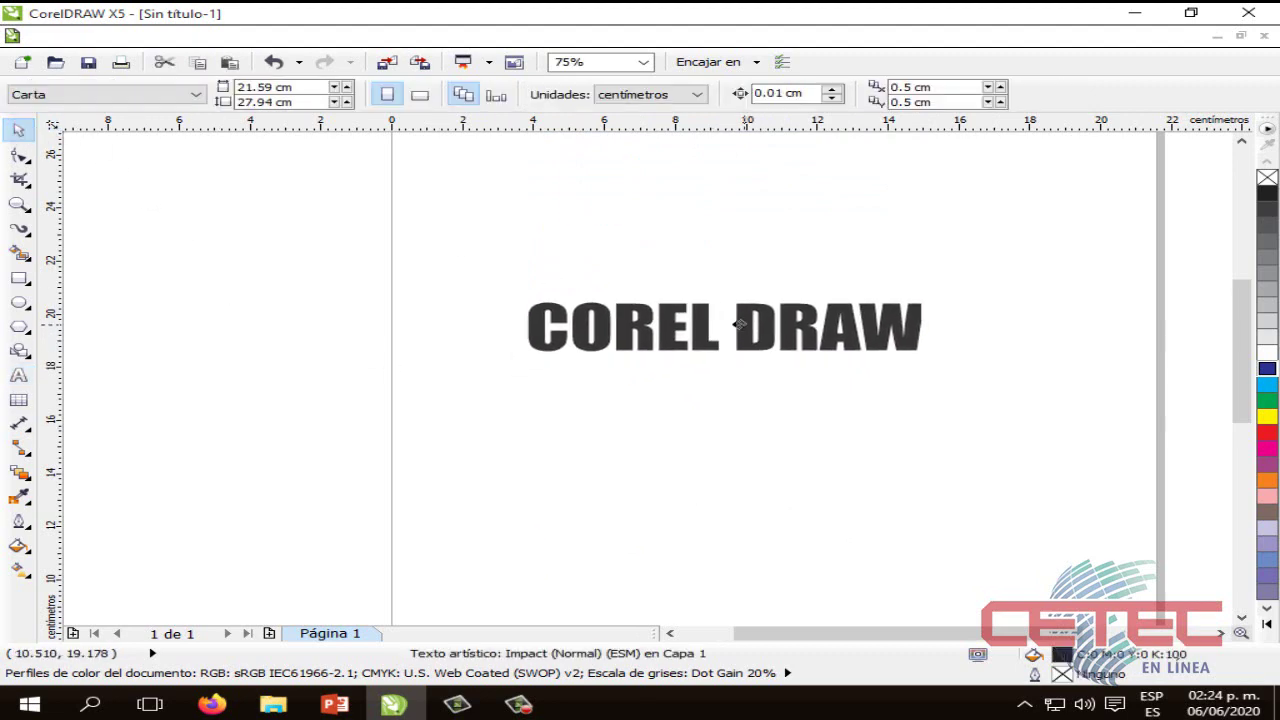
pyautogui.doubleClick(738, 322)
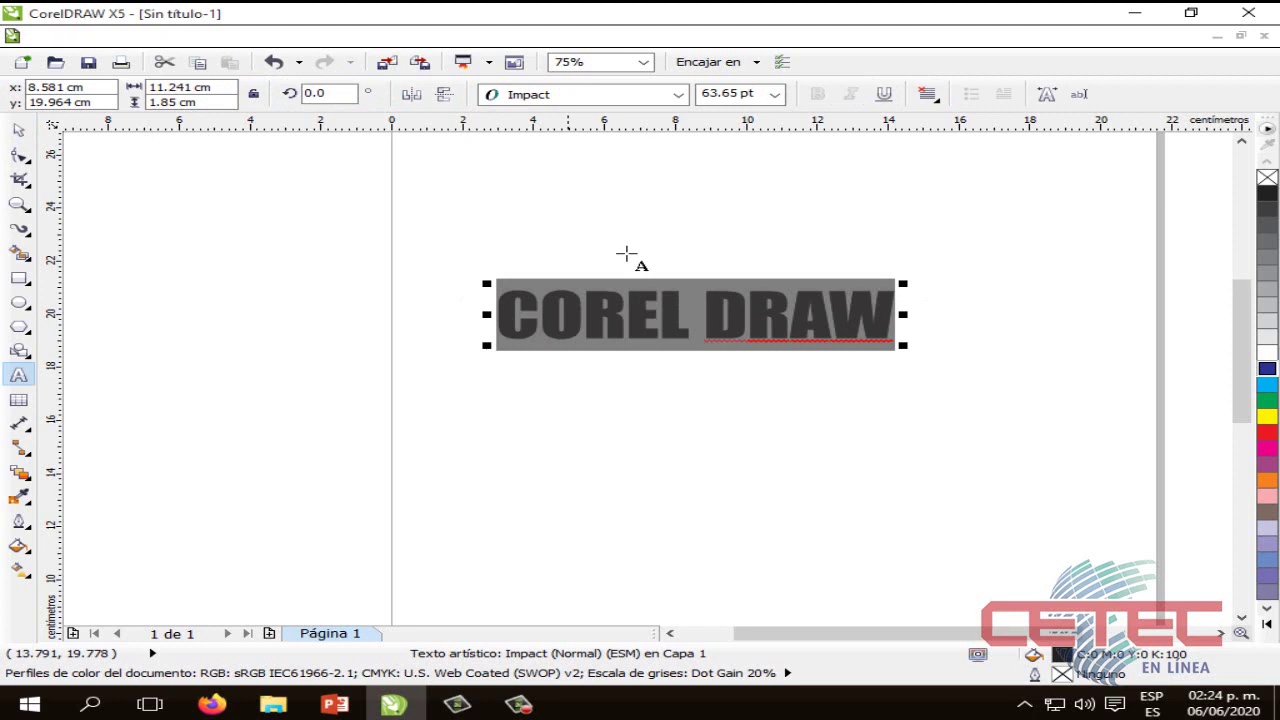
pyautogui.click(776, 95)
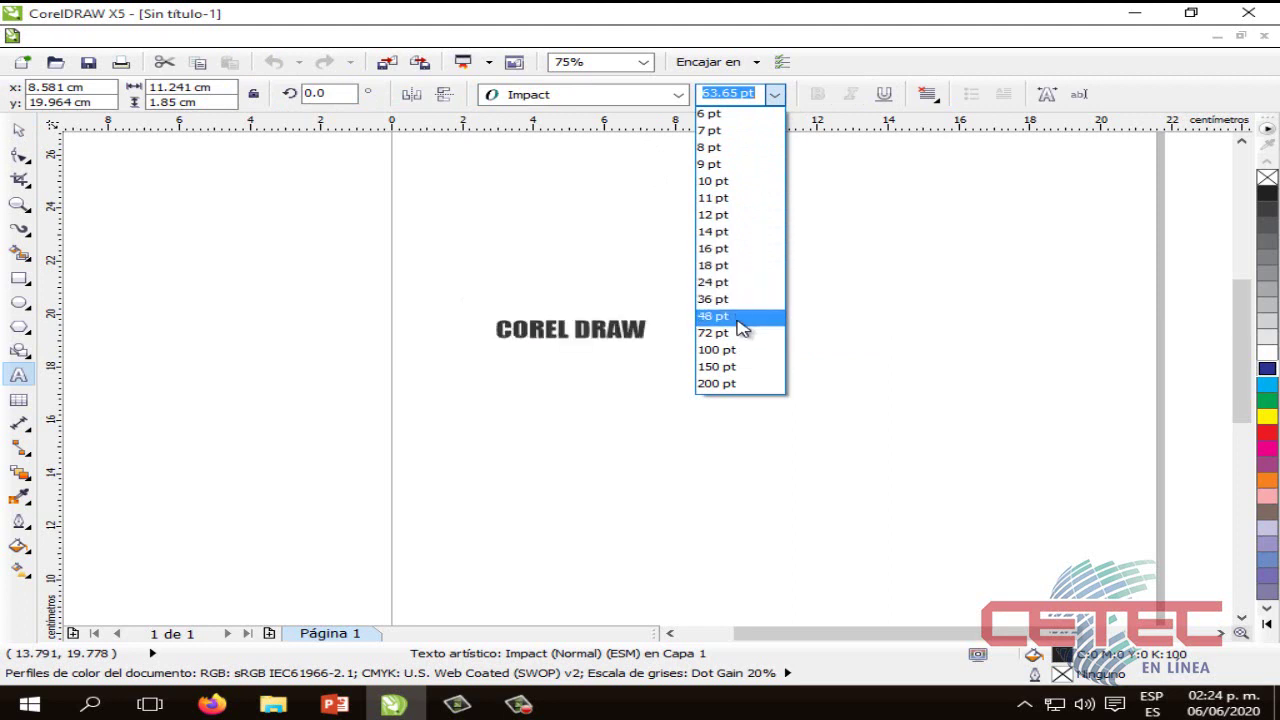
pyautogui.click(745, 360)
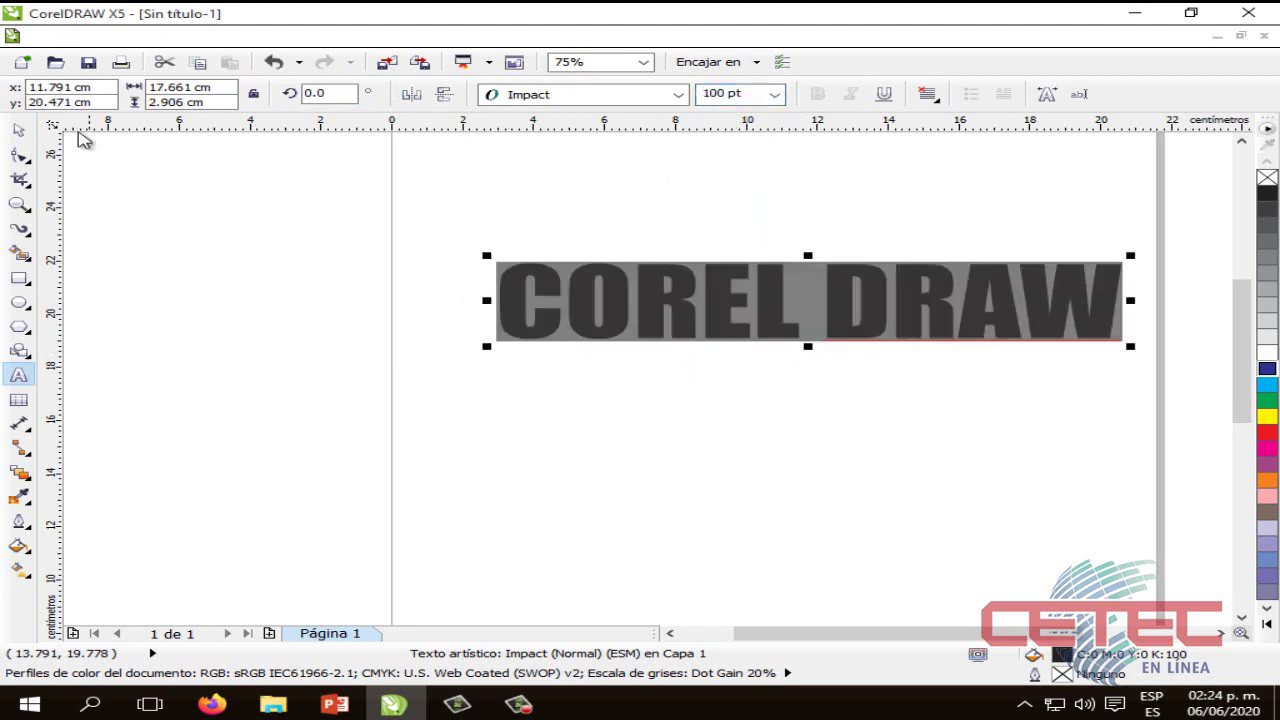
pyautogui.click(18, 130)
pyautogui.moveTo(830, 292); pyautogui.dragTo(804, 317)
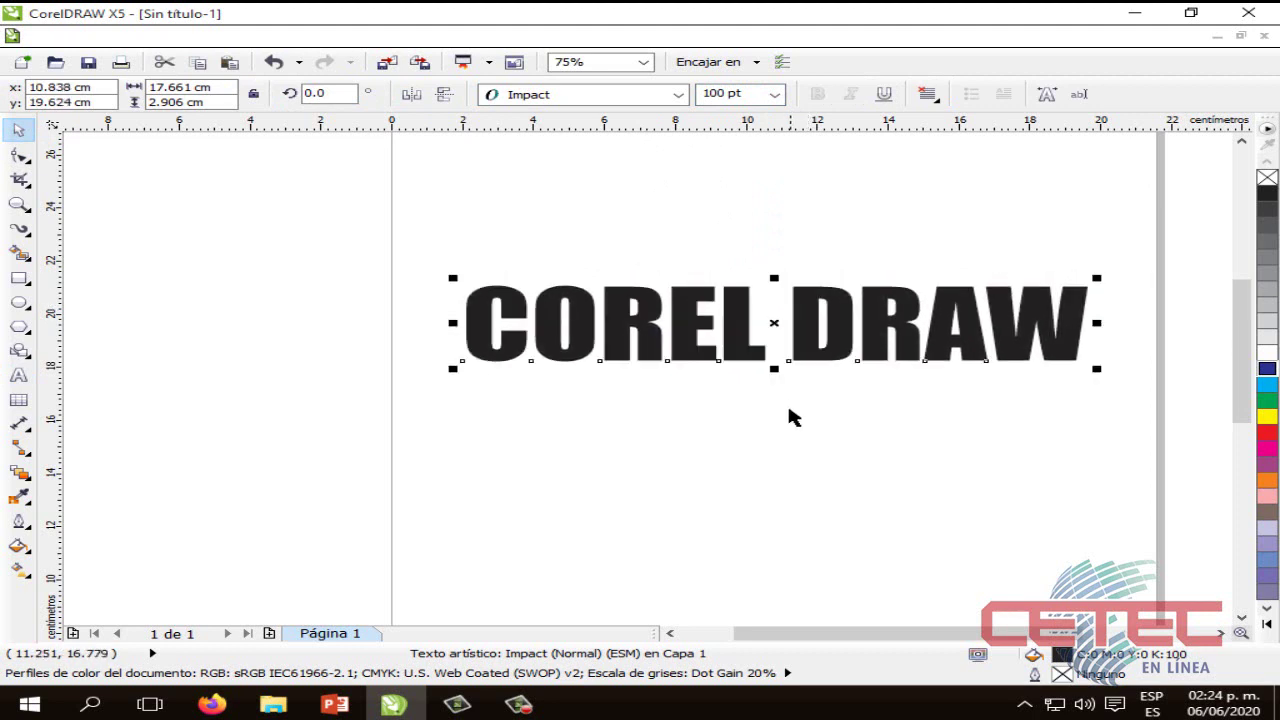
pyautogui.click(789, 417)
pyautogui.doubleClick(1090, 327)
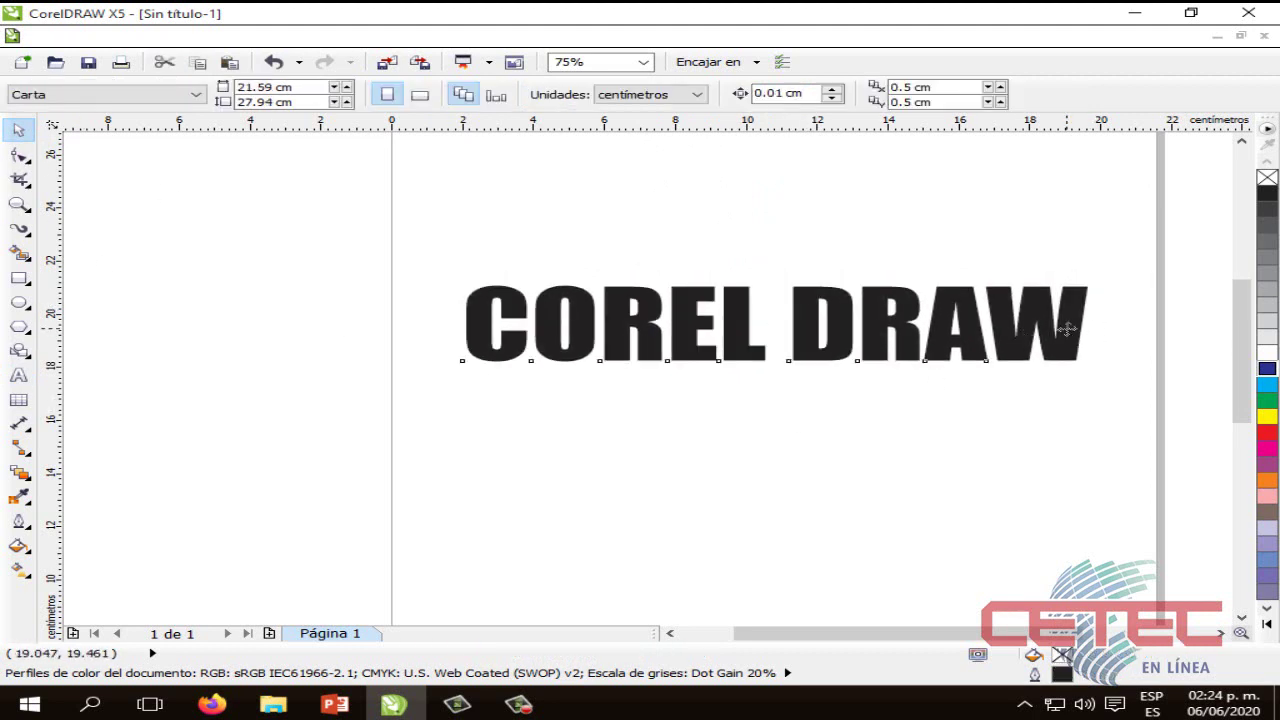
pyautogui.moveTo(1090, 330); pyautogui.dragTo(455, 343)
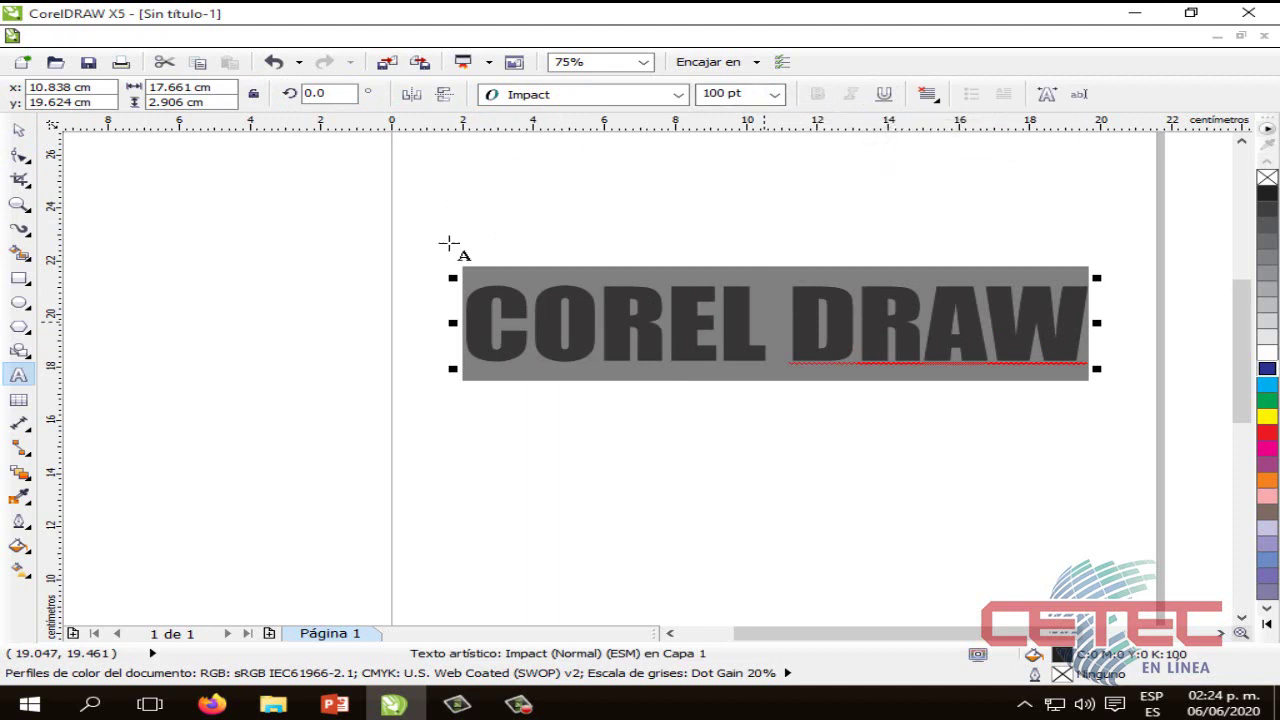
pyautogui.click(18, 130)
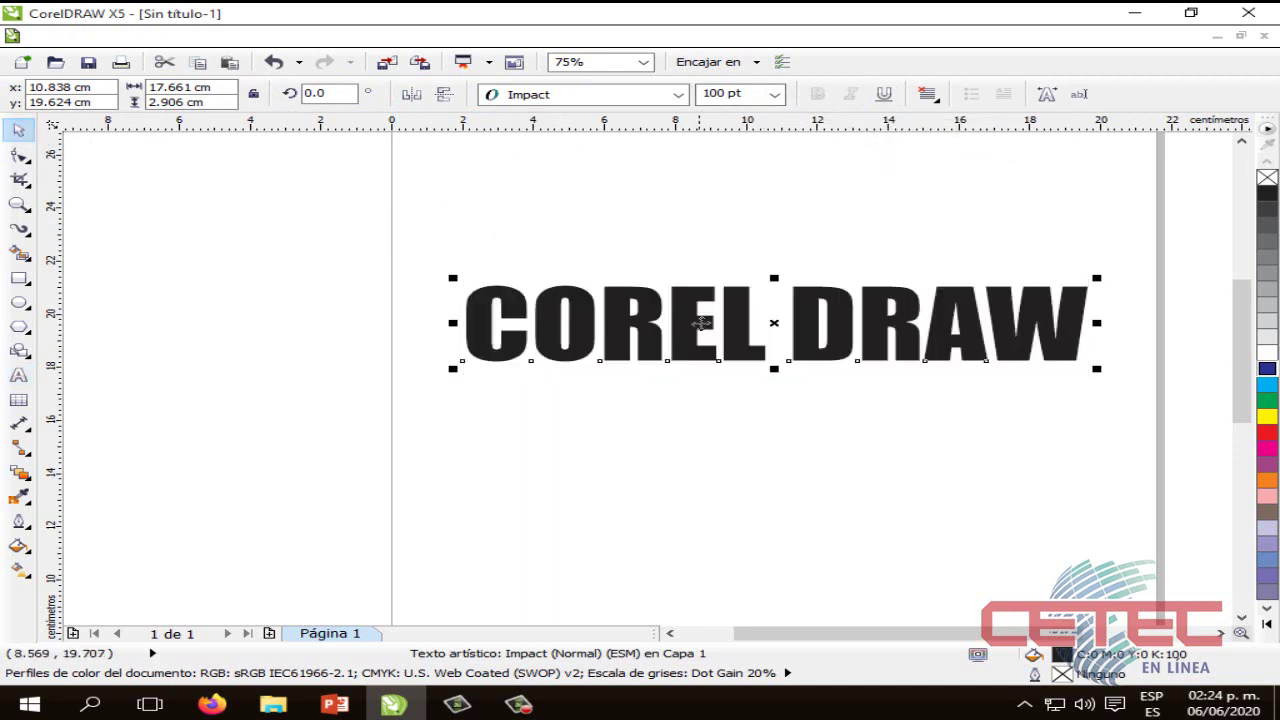
pyautogui.click(703, 322)
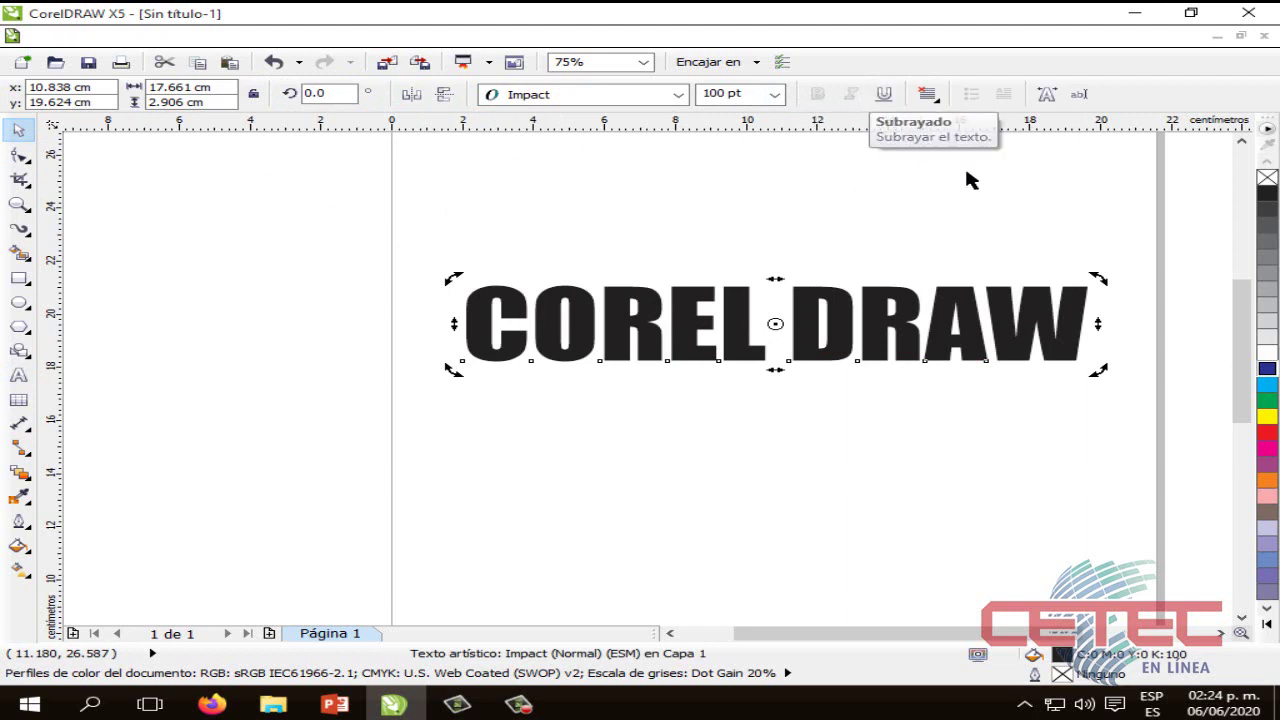
# Step: Underline the whole COREL DRAW text and remove the underline again
pyautogui.doubleClick(1071, 318)
pyautogui.hotkey('ctrl', 'a')
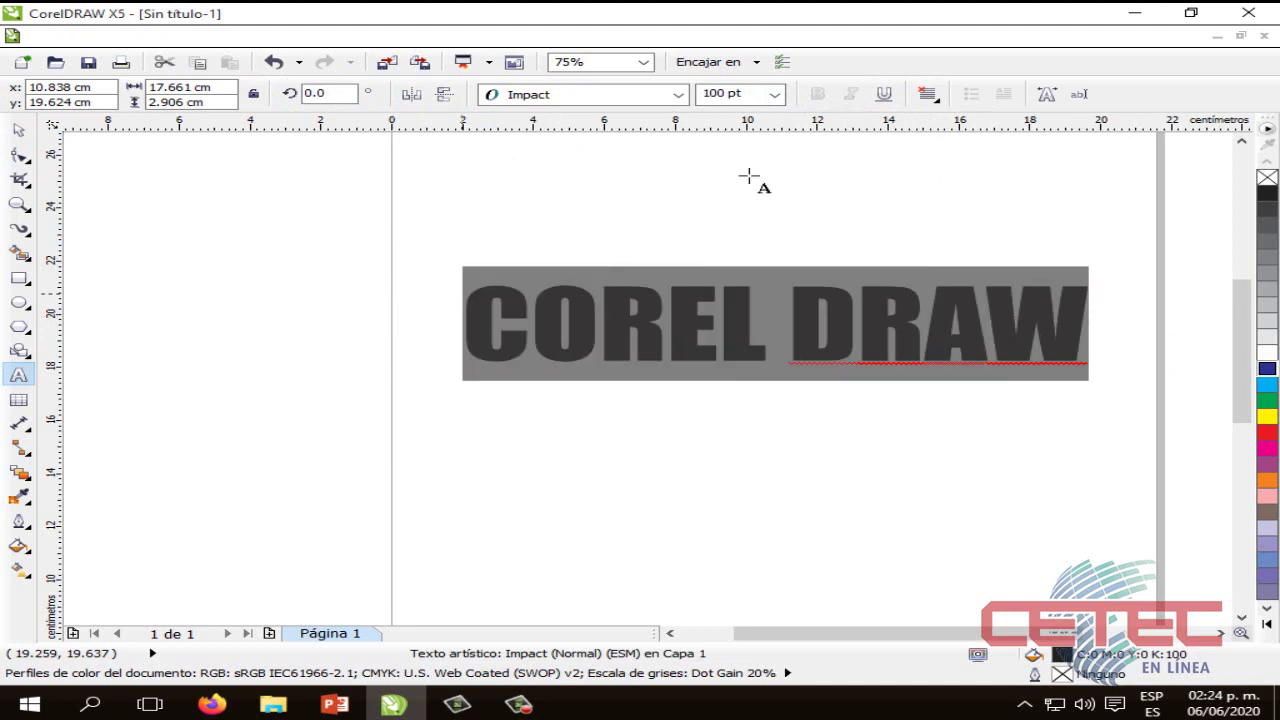
pyautogui.click(884, 93)
pyautogui.click(820, 487)
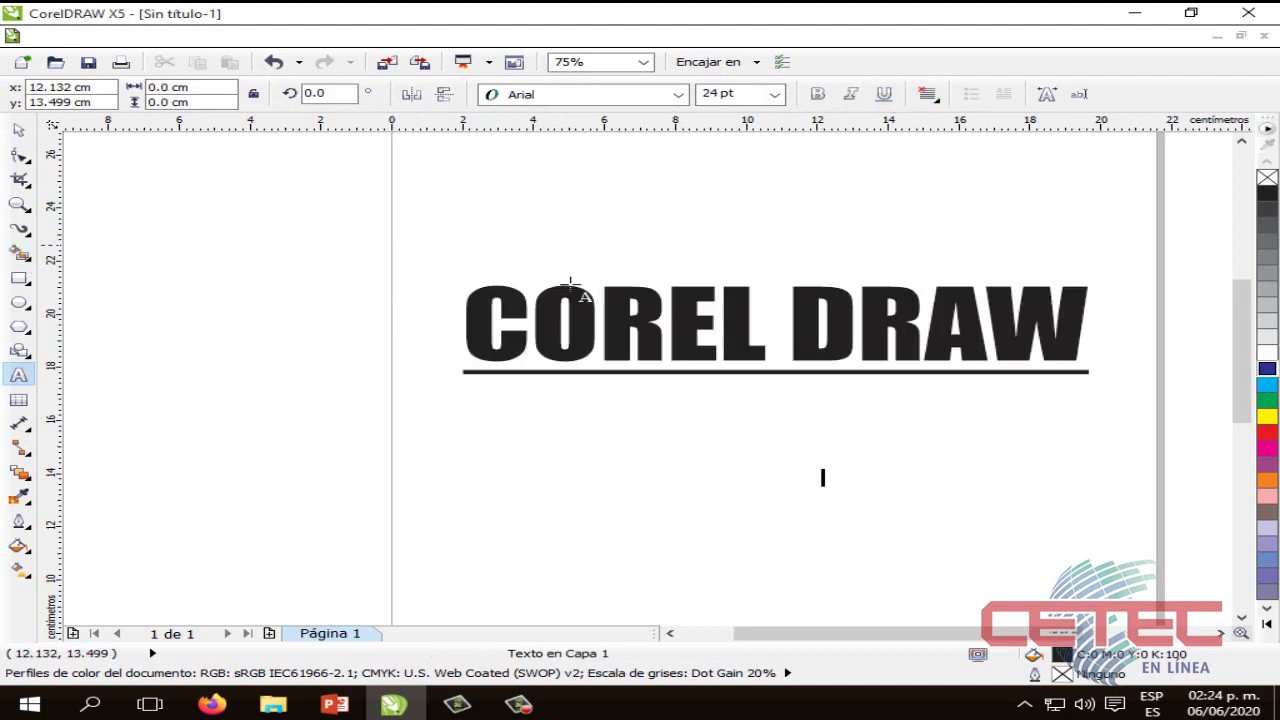
pyautogui.moveTo(1064, 327); pyautogui.dragTo(463, 285)
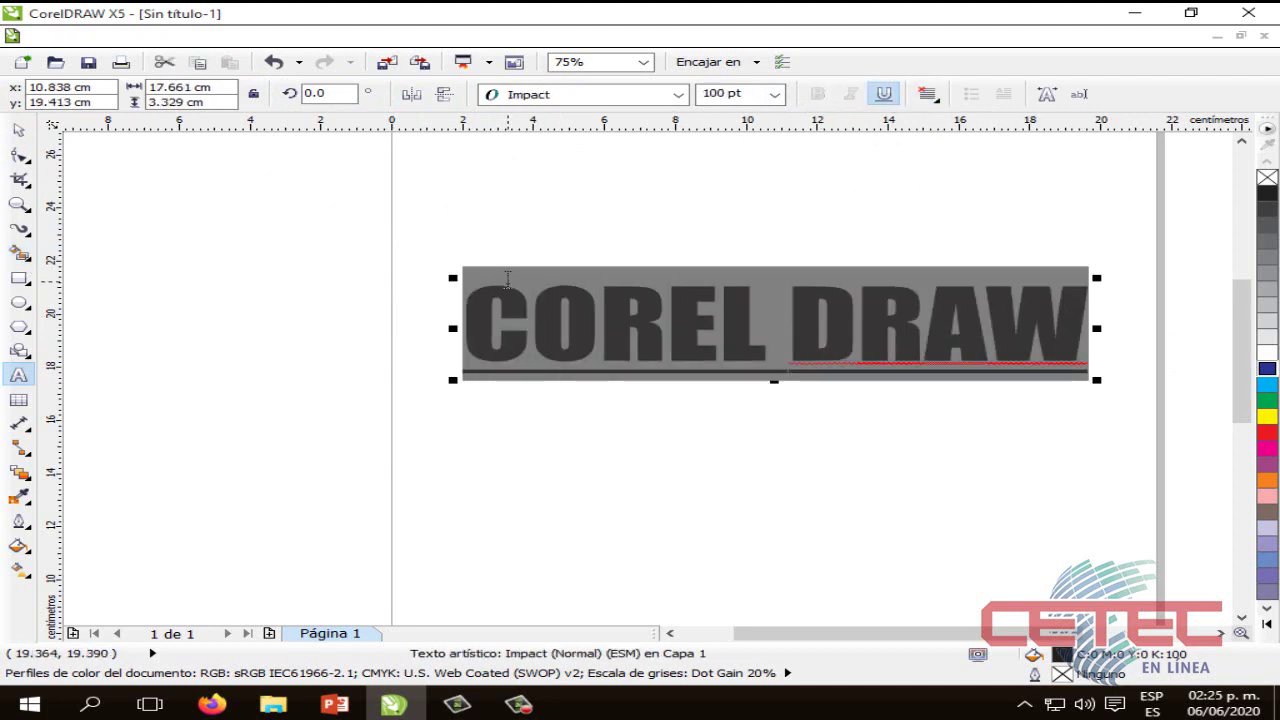
pyautogui.click(884, 93)
# Step: Examine the horizontal alignment options, from Ninguna to Forzar justificación, for the COREL DRAW text and deselect it
pyautogui.click(928, 94)
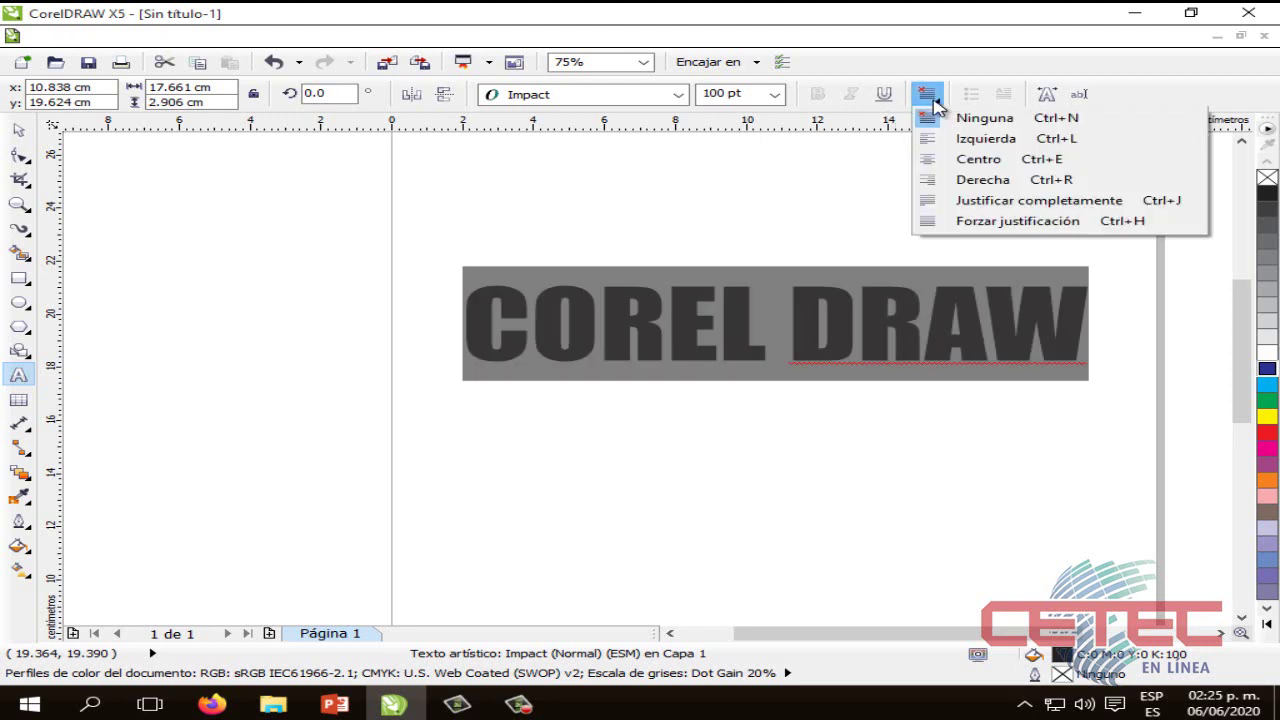
pyautogui.click(934, 102)
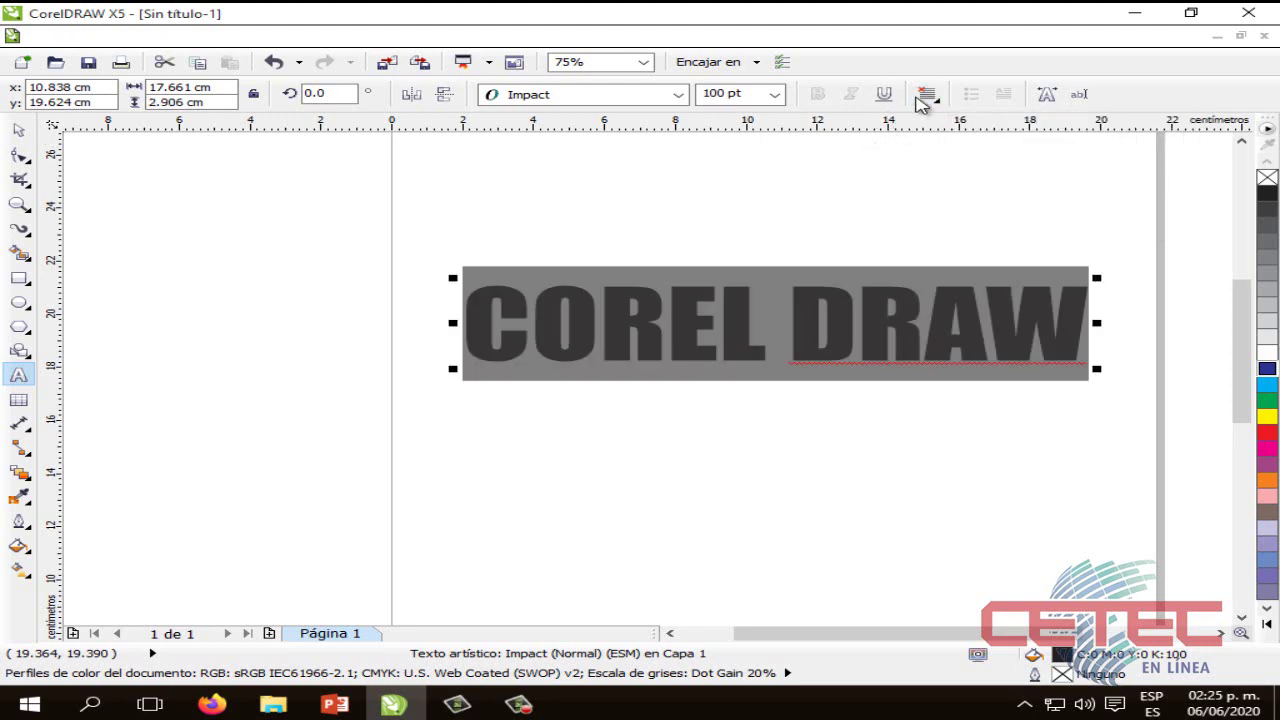
pyautogui.click(935, 103)
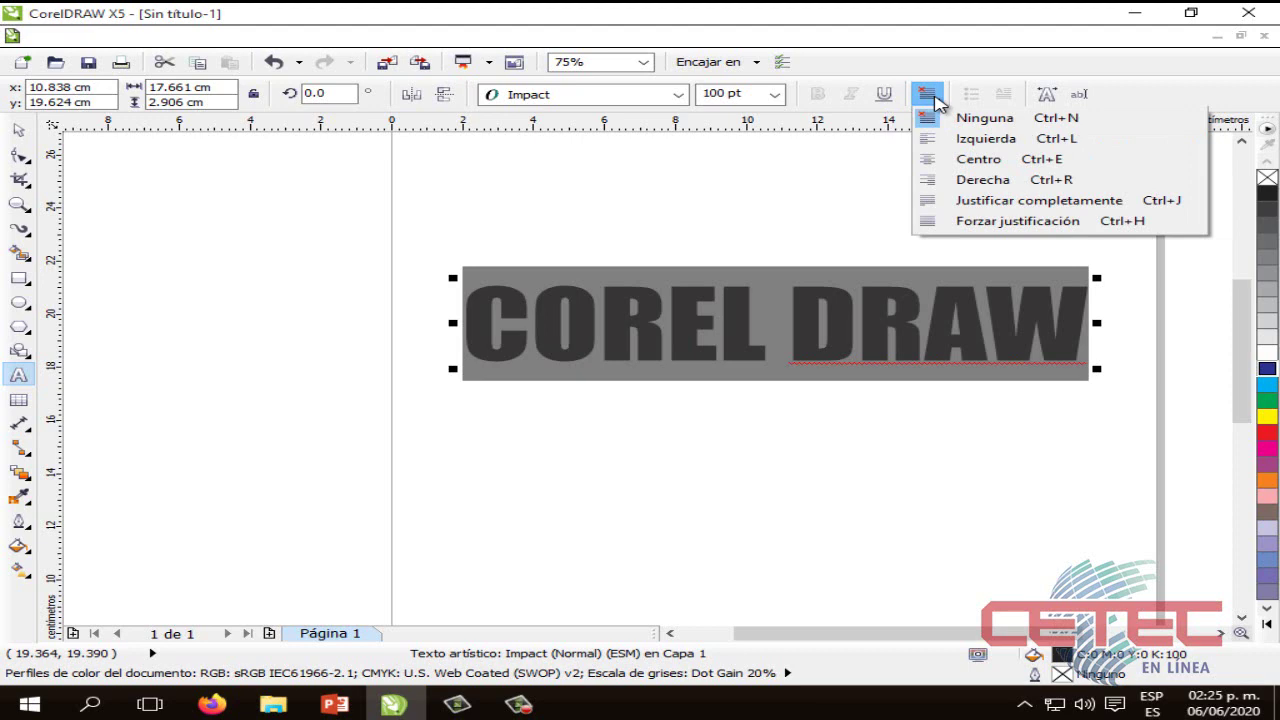
pyautogui.click(970, 139)
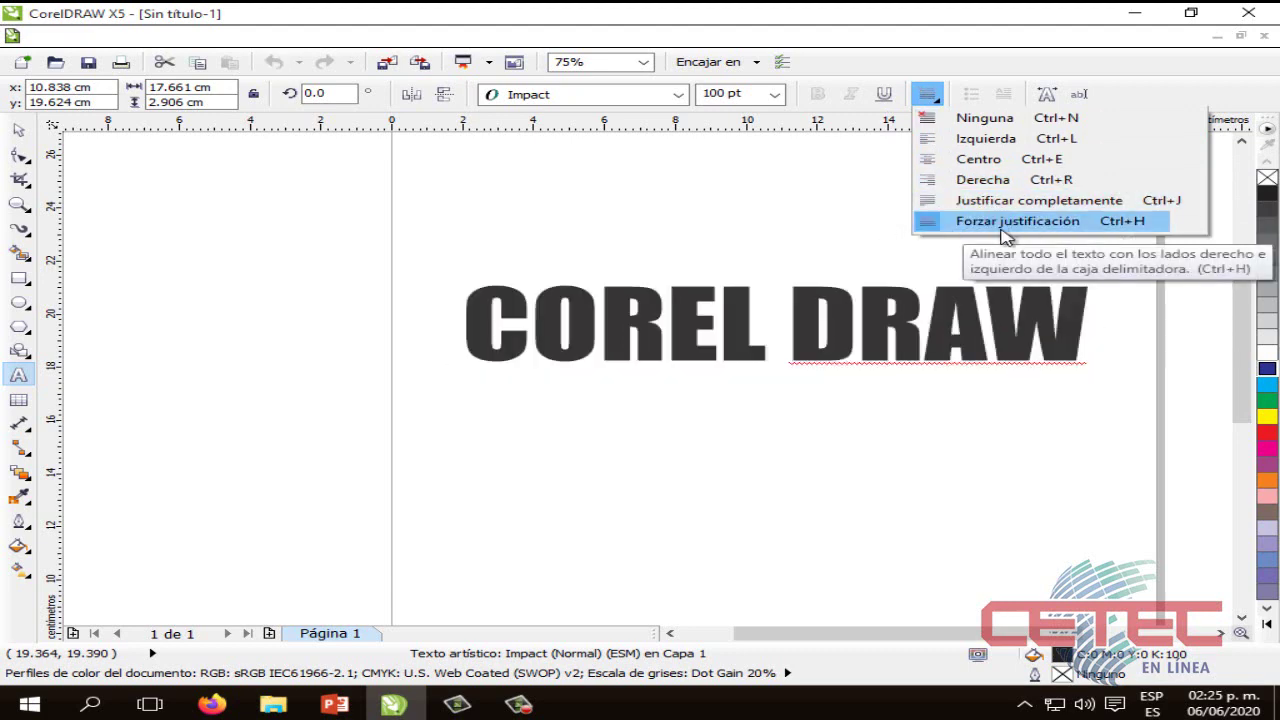
pyautogui.click(803, 400)
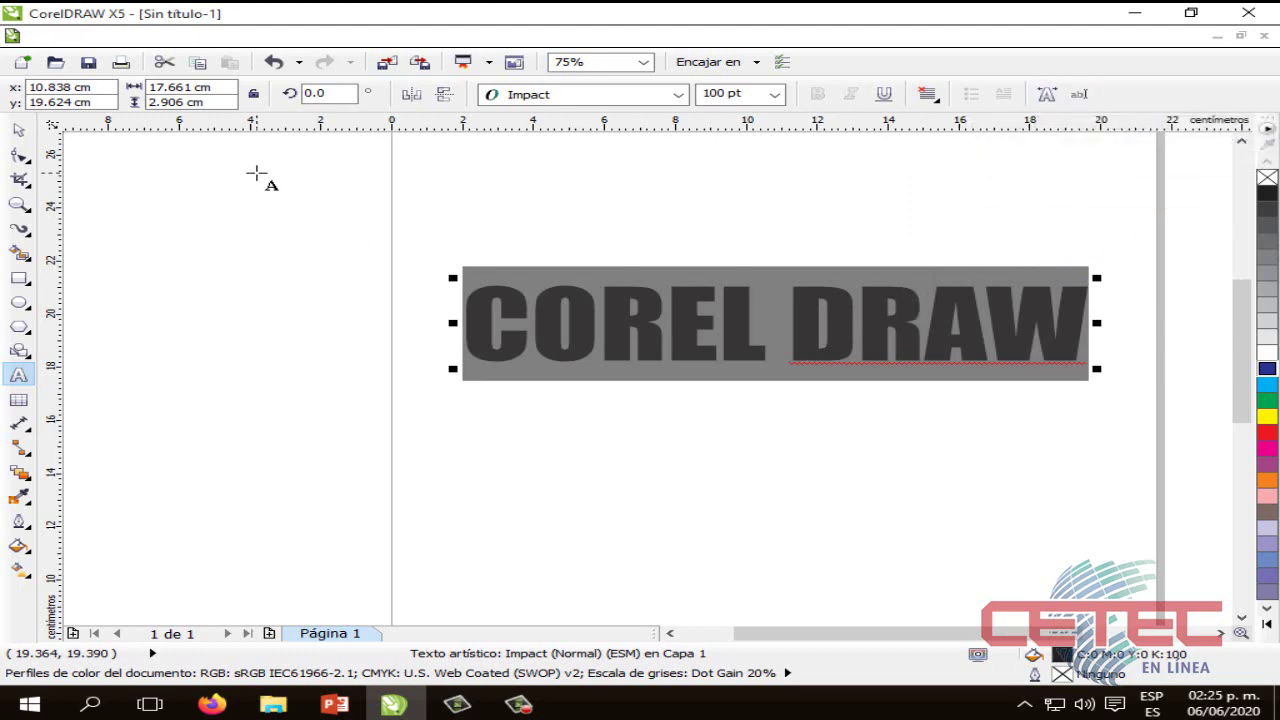
pyautogui.click(18, 130)
pyautogui.click(866, 432)
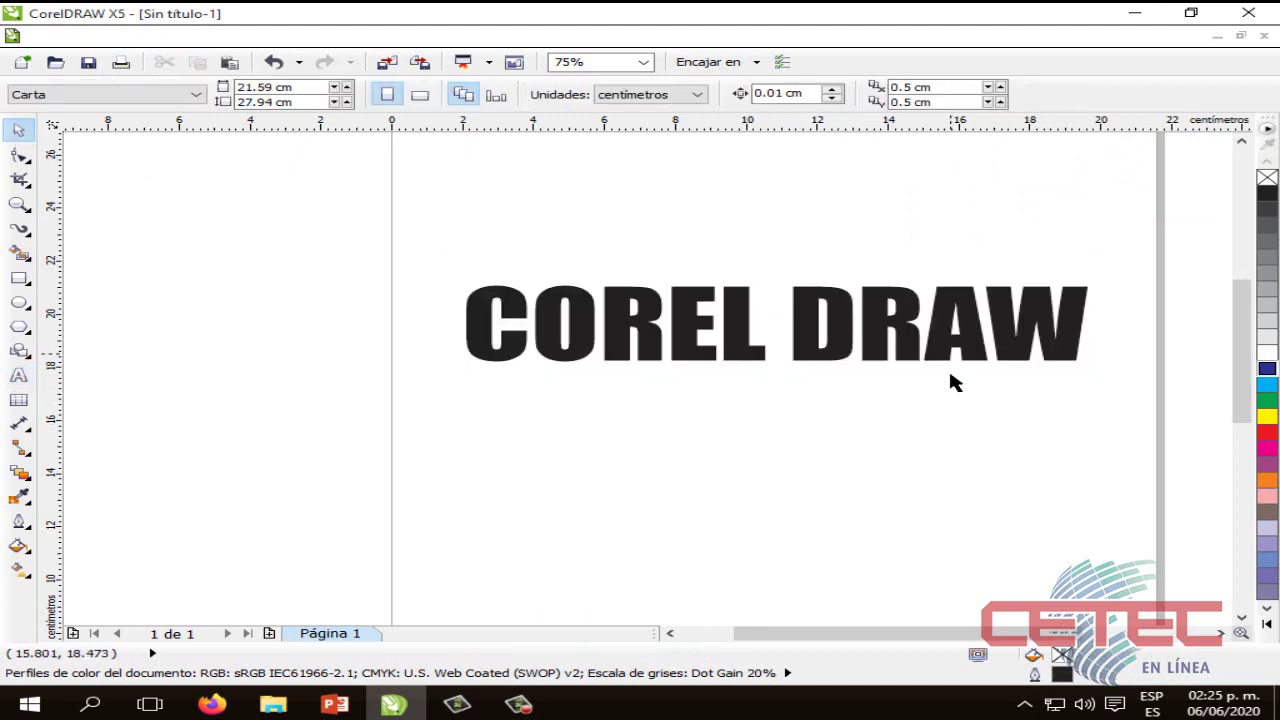
# Step: Fill the COREL DRAW text with yellow and give it a green outline
pyautogui.moveTo(957, 633); pyautogui.dragTo(966, 633)
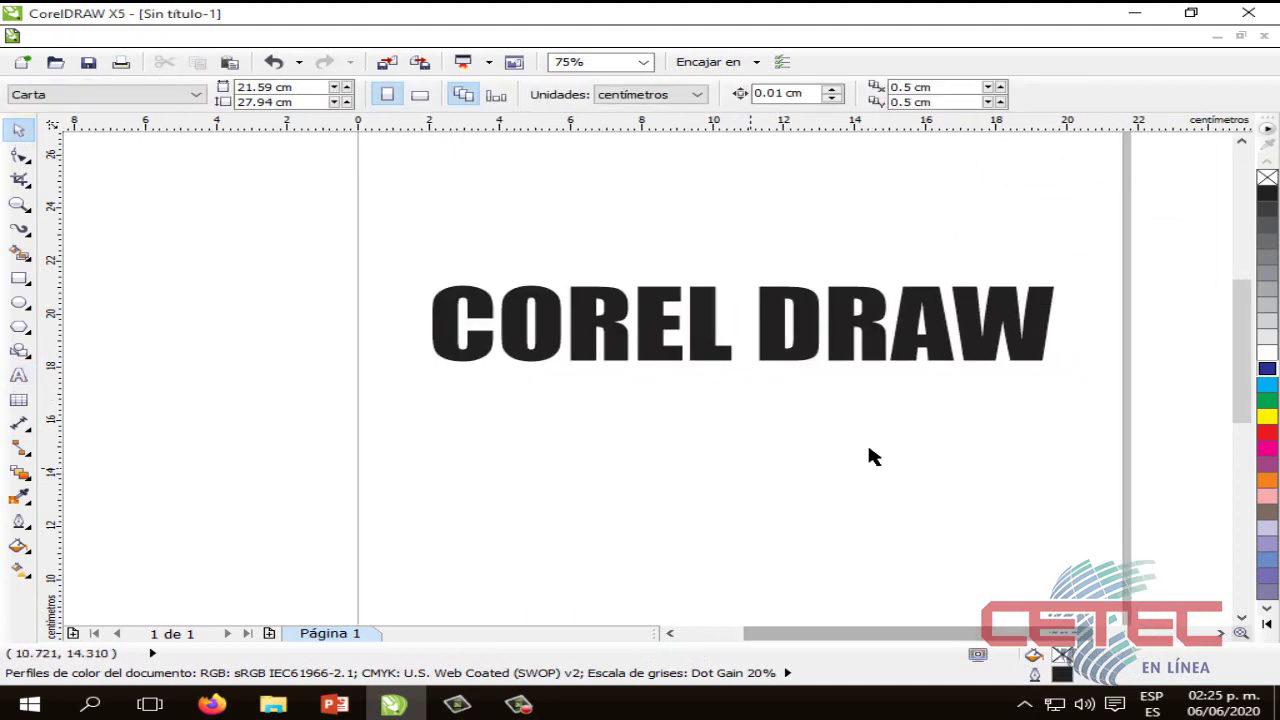
pyautogui.click(849, 332)
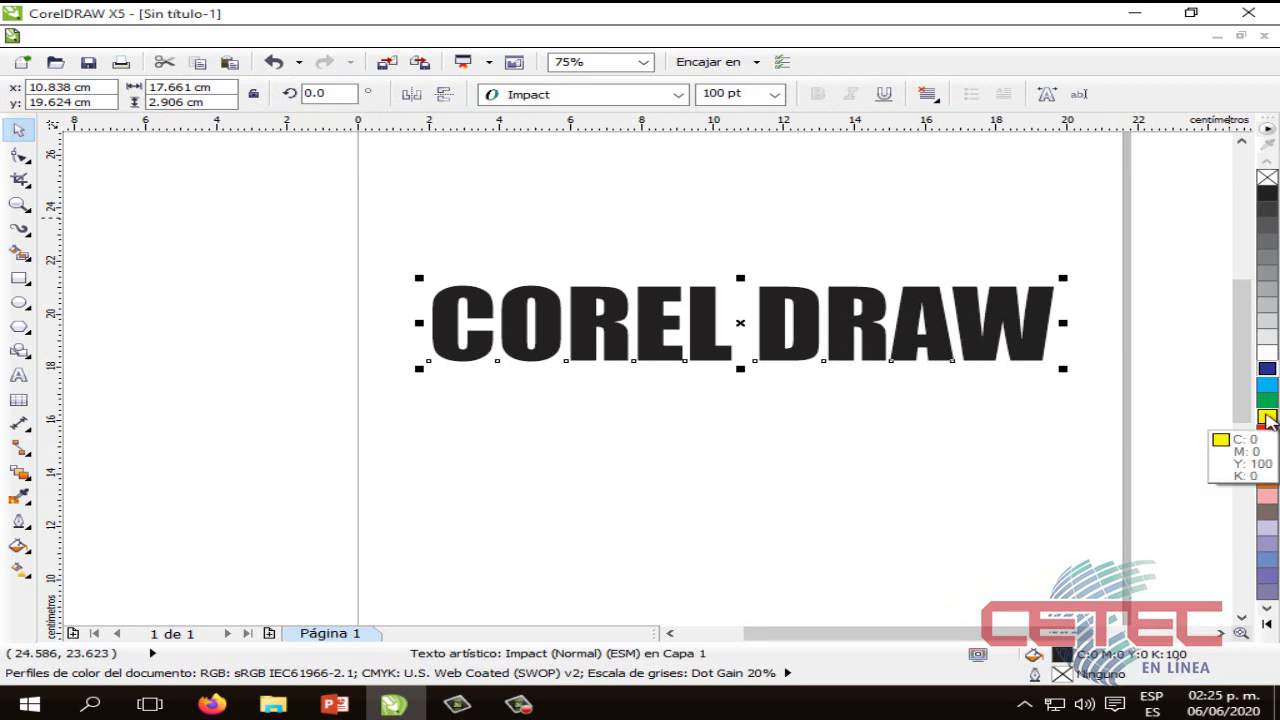
pyautogui.click(1268, 418)
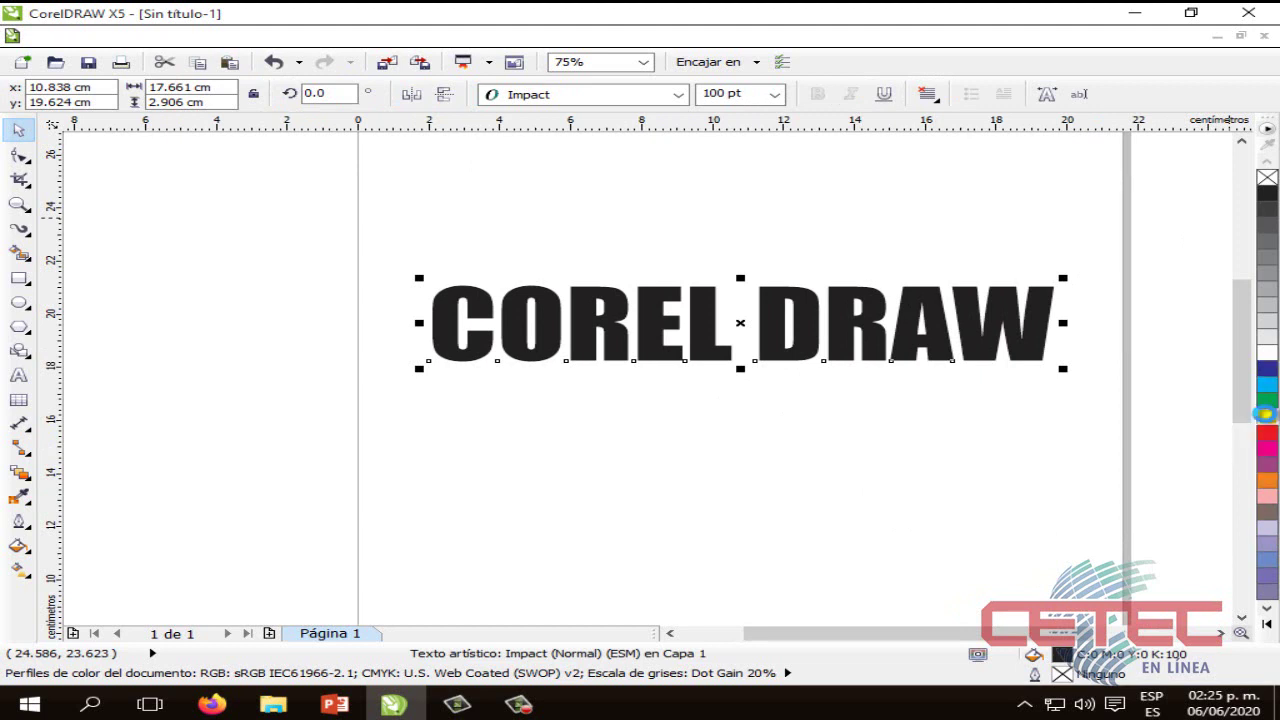
pyautogui.click(1035, 462)
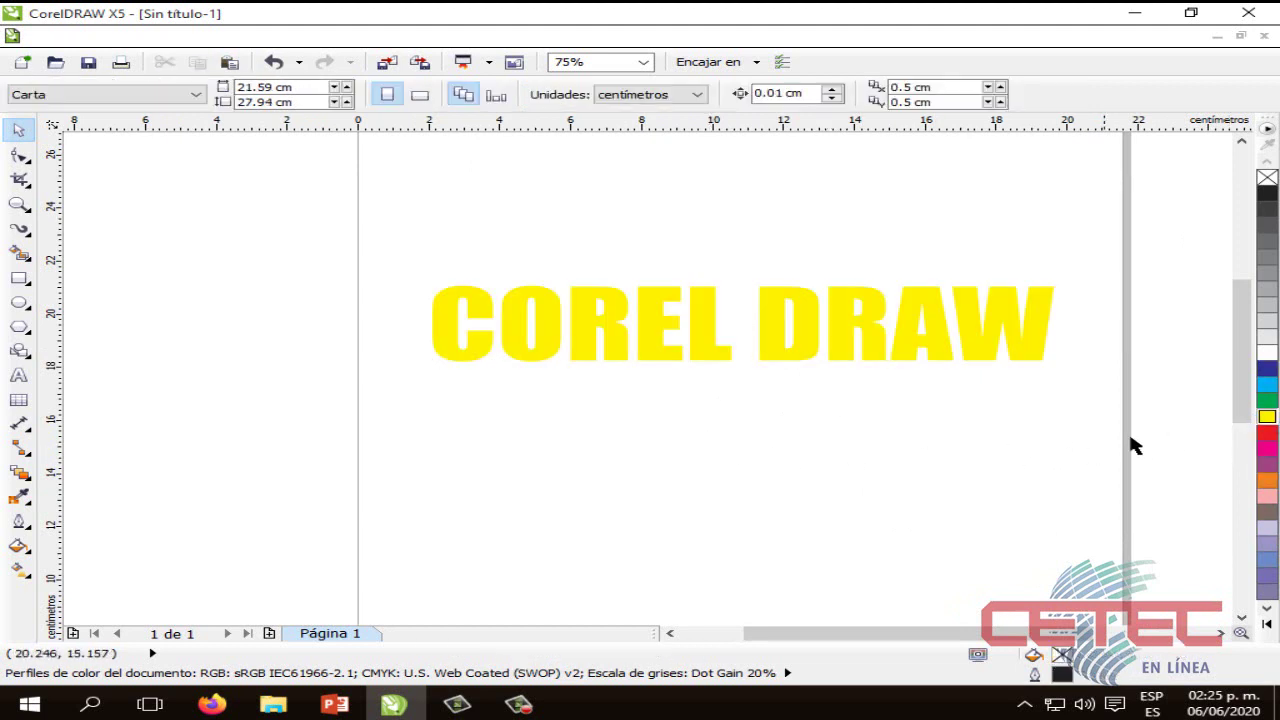
pyautogui.click(924, 319)
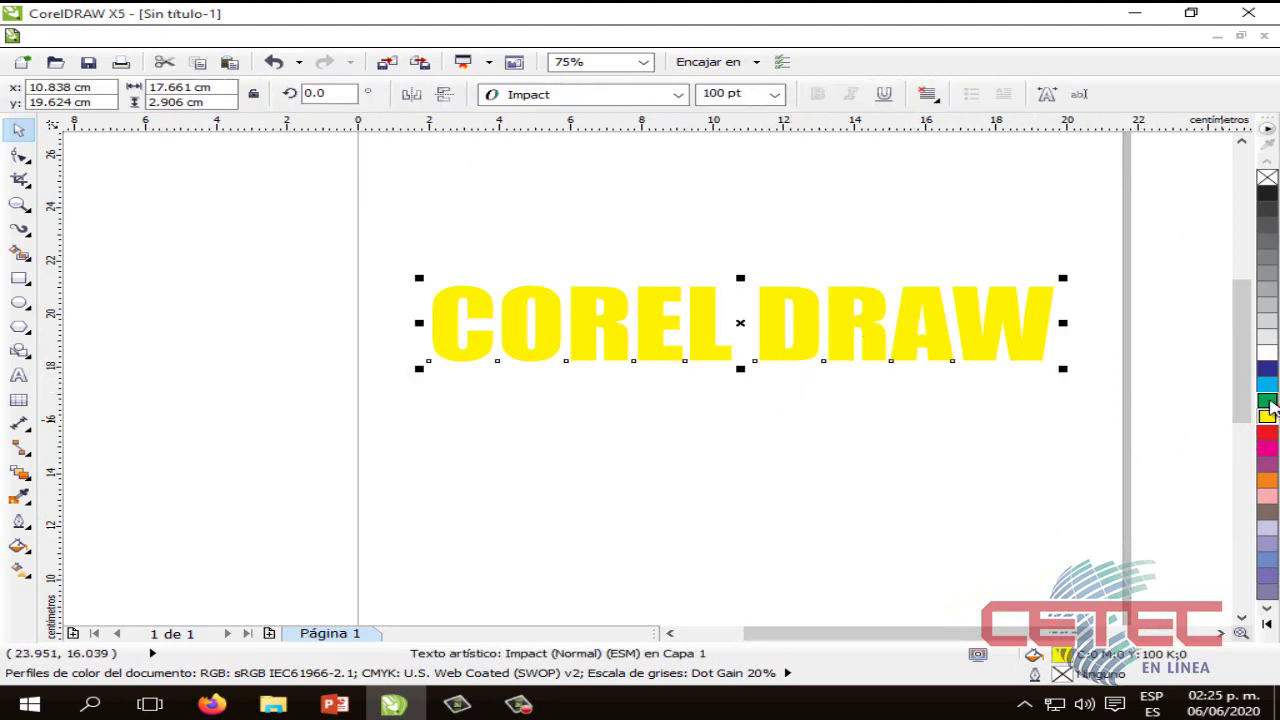
pyautogui.rightClick(1267, 401)
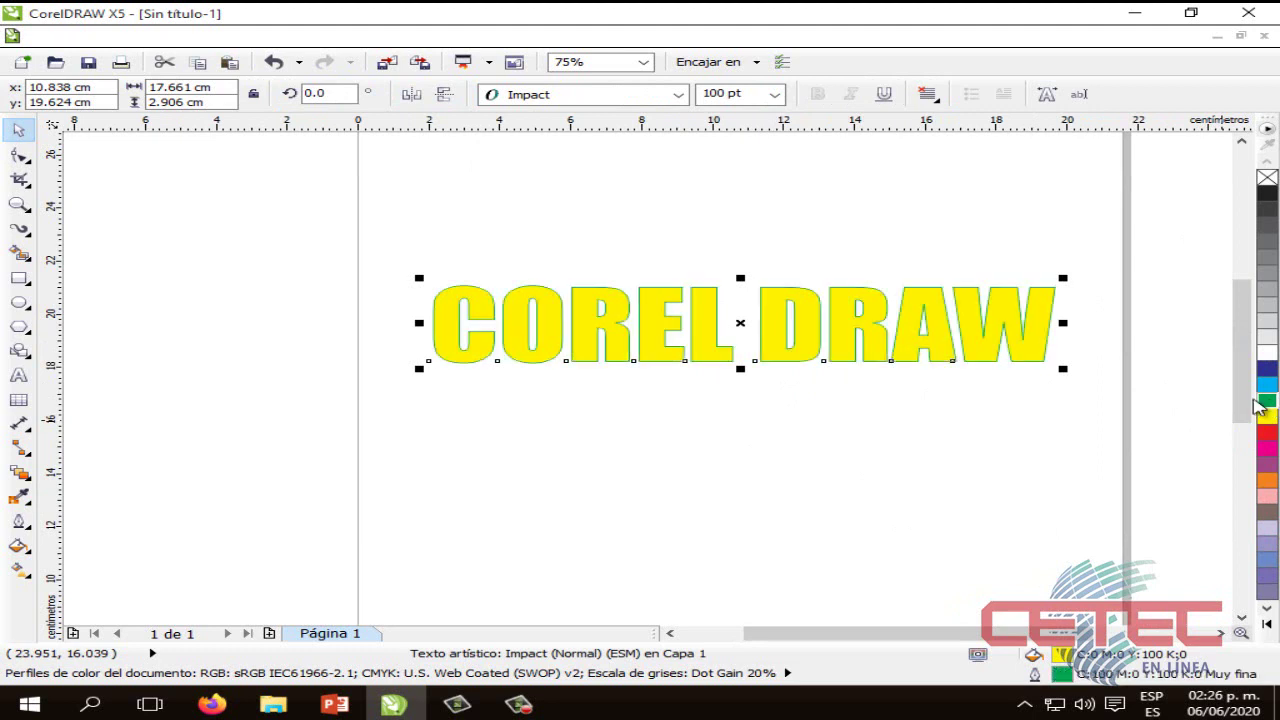
pyautogui.click(903, 452)
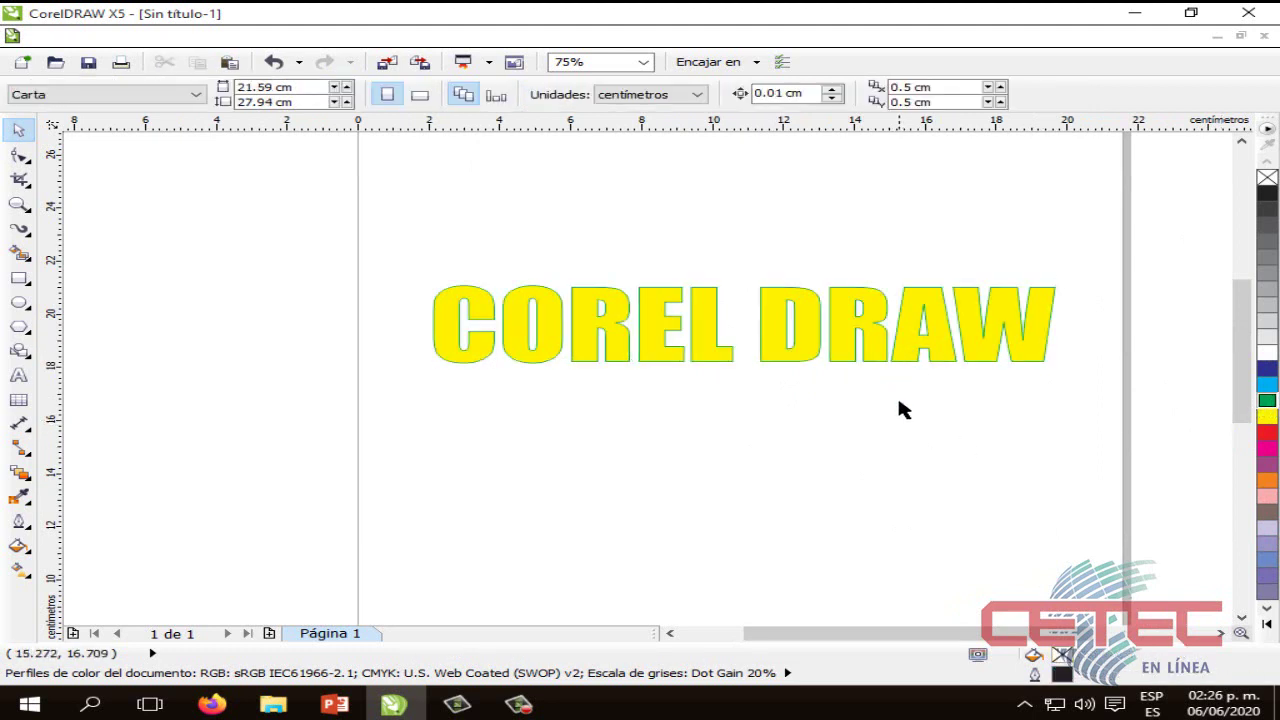
# Step: Fill the green-outlined COREL DRAW text with white and deselect it
pyautogui.click(906, 345)
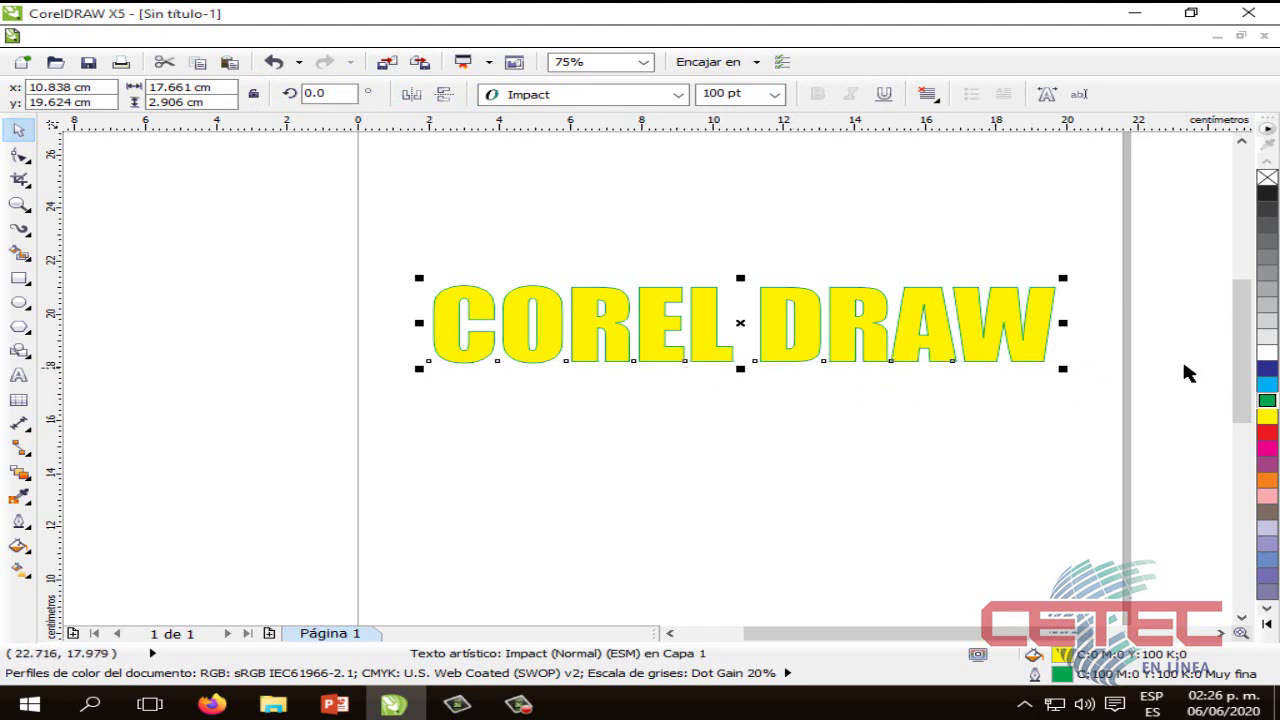
pyautogui.click(1267, 353)
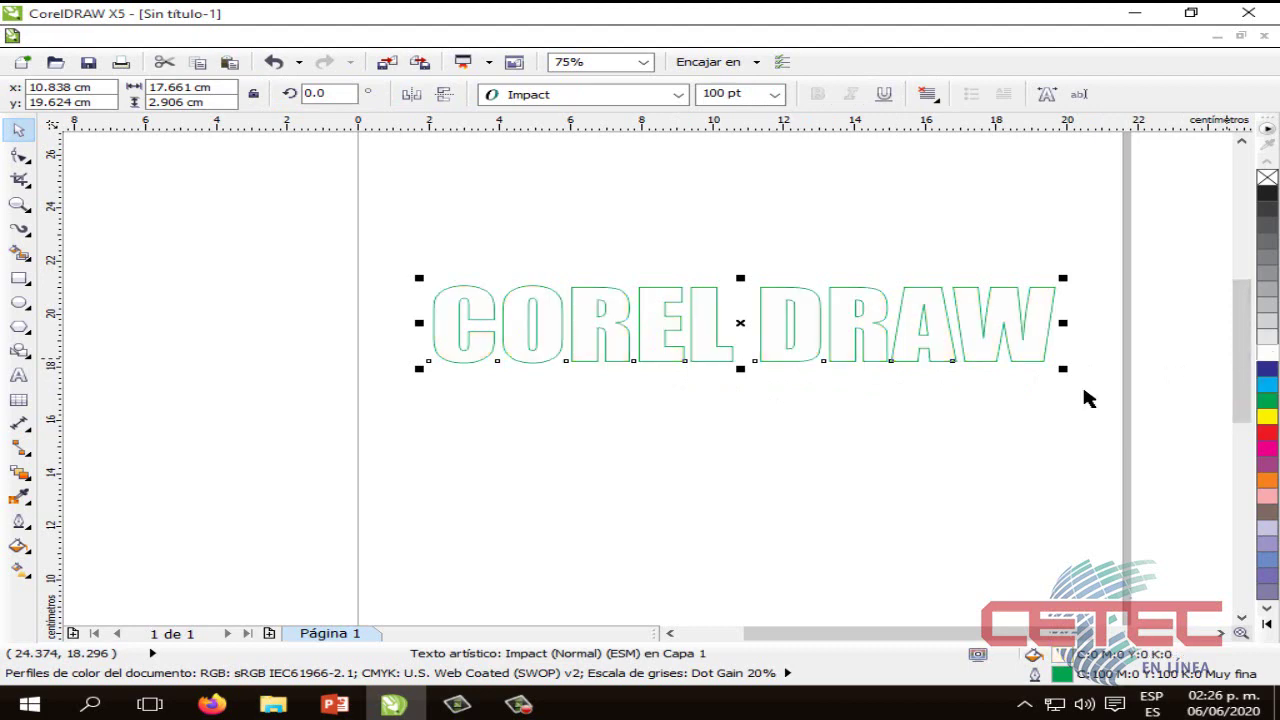
pyautogui.click(785, 502)
# Step: Move the COREL DRAW text down and partly back up the page, centring it at about x 11.1 cm, y 19.4 cm
pyautogui.moveTo(785, 345)
pyautogui.mouseDown()
pyautogui.moveTo(777, 363)
pyautogui.moveTo(797, 366)
pyautogui.moveTo(790, 376)
pyautogui.mouseUp()
pyautogui.click(797, 480)
pyautogui.moveTo(928, 374); pyautogui.dragTo(946, 374)
pyautogui.moveTo(1078, 423)
pyautogui.mouseDown()
pyautogui.moveTo(944, 379)
pyautogui.moveTo(422, 292)
pyautogui.mouseUp()
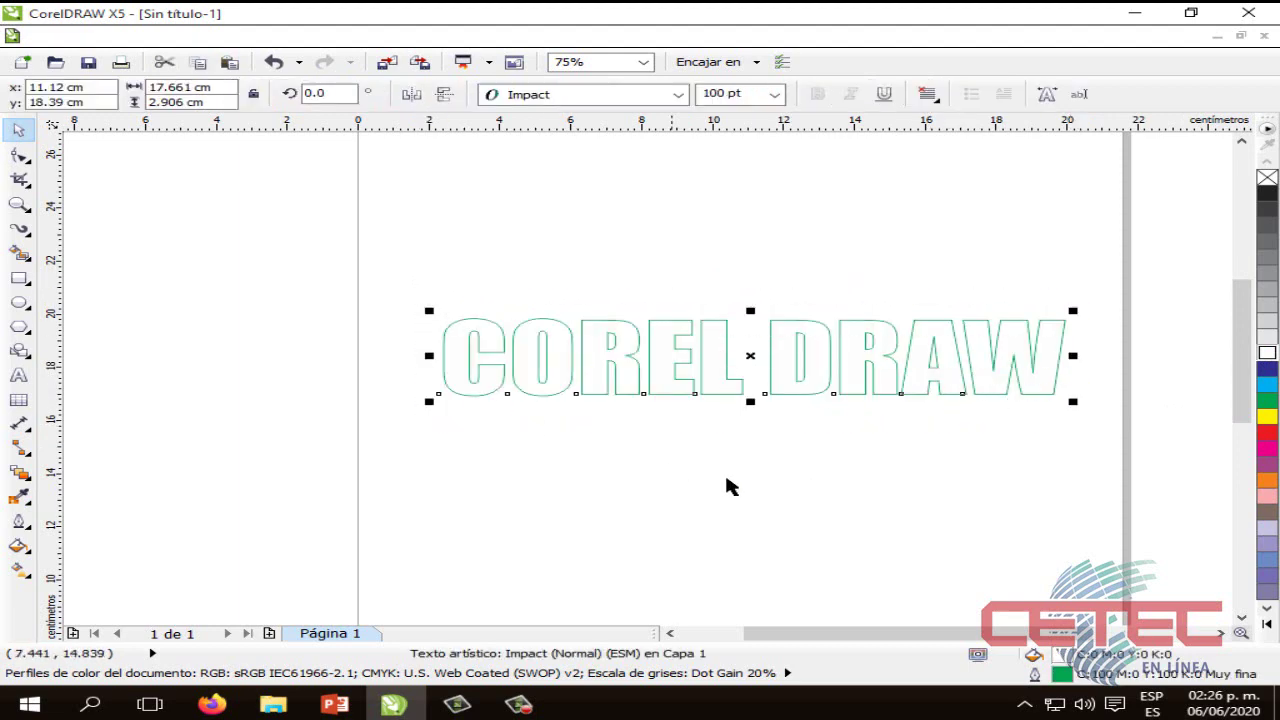
pyautogui.click(729, 486)
pyautogui.click(805, 342)
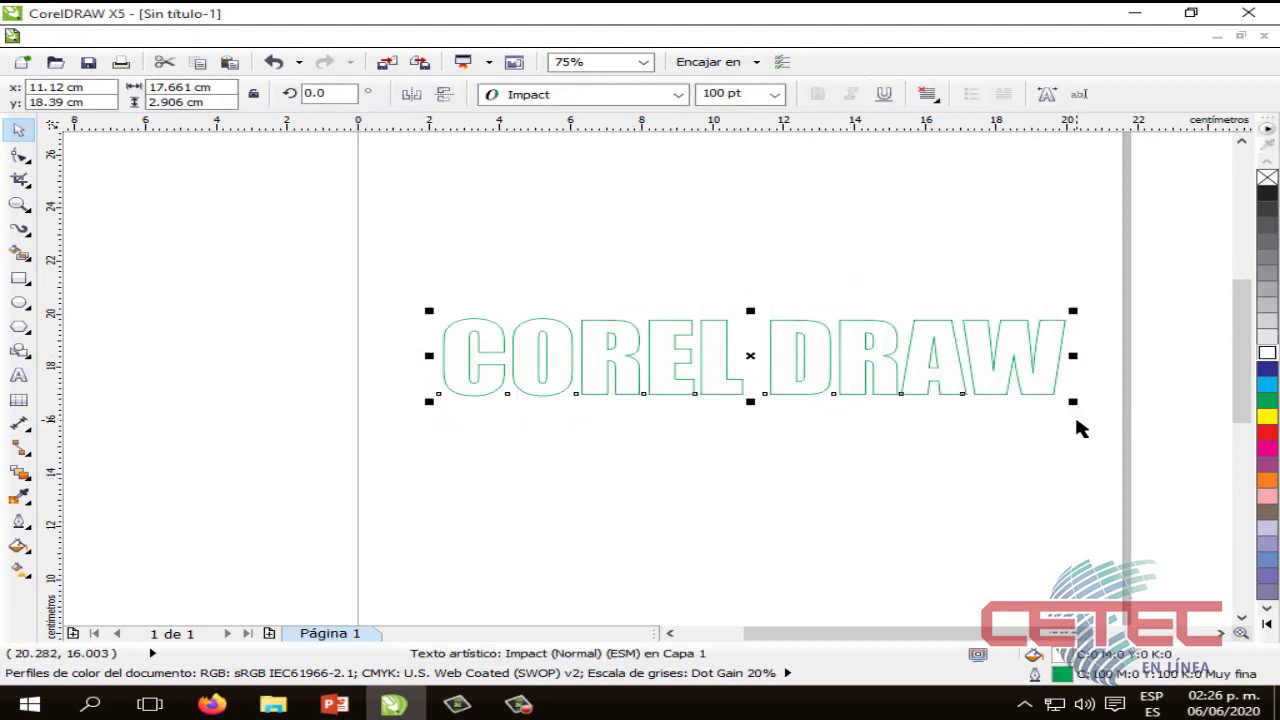
pyautogui.moveTo(1080, 428); pyautogui.dragTo(424, 292)
pyautogui.click(560, 430)
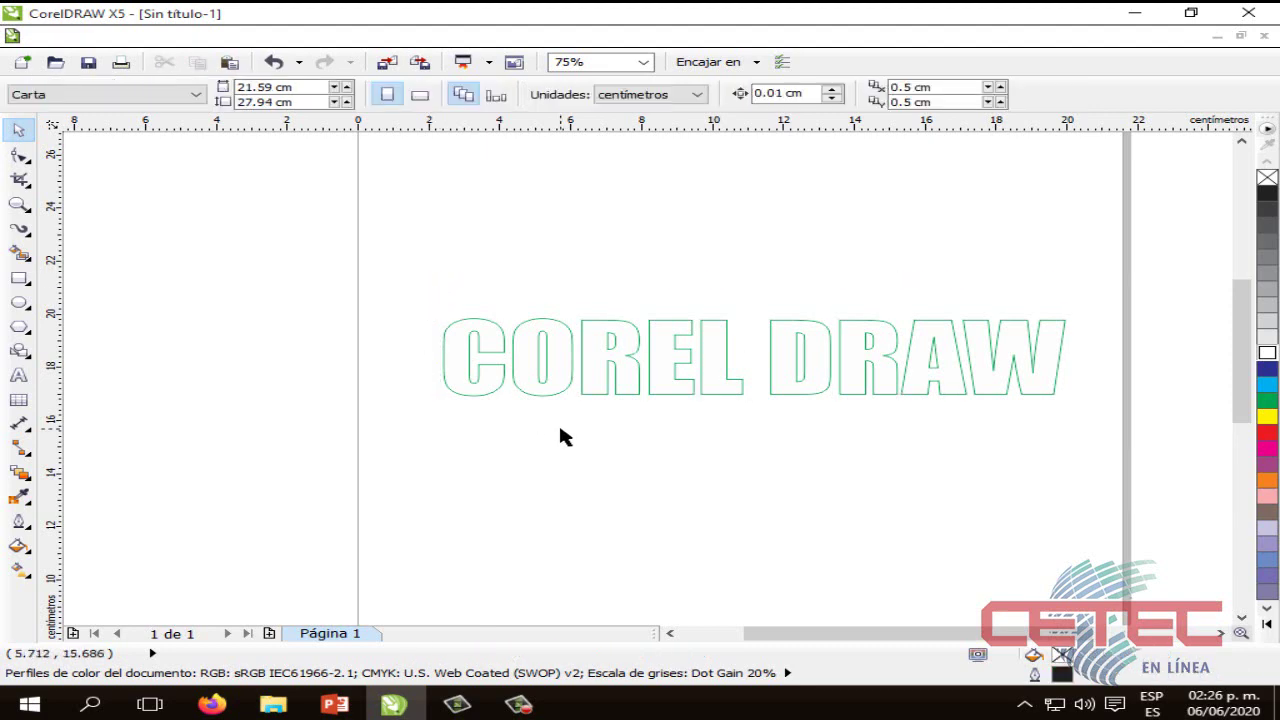
pyautogui.moveTo(1018, 350)
pyautogui.mouseDown()
pyautogui.moveTo(1000, 280)
pyautogui.moveTo(1012, 324)
pyautogui.mouseUp()
pyautogui.click(1093, 405)
pyautogui.moveTo(1071, 408)
pyautogui.mouseDown()
pyautogui.moveTo(432, 276)
pyautogui.moveTo(423, 260)
pyautogui.moveTo(431, 280)
pyautogui.moveTo(646, 357)
pyautogui.moveTo(1104, 424)
pyautogui.mouseUp()
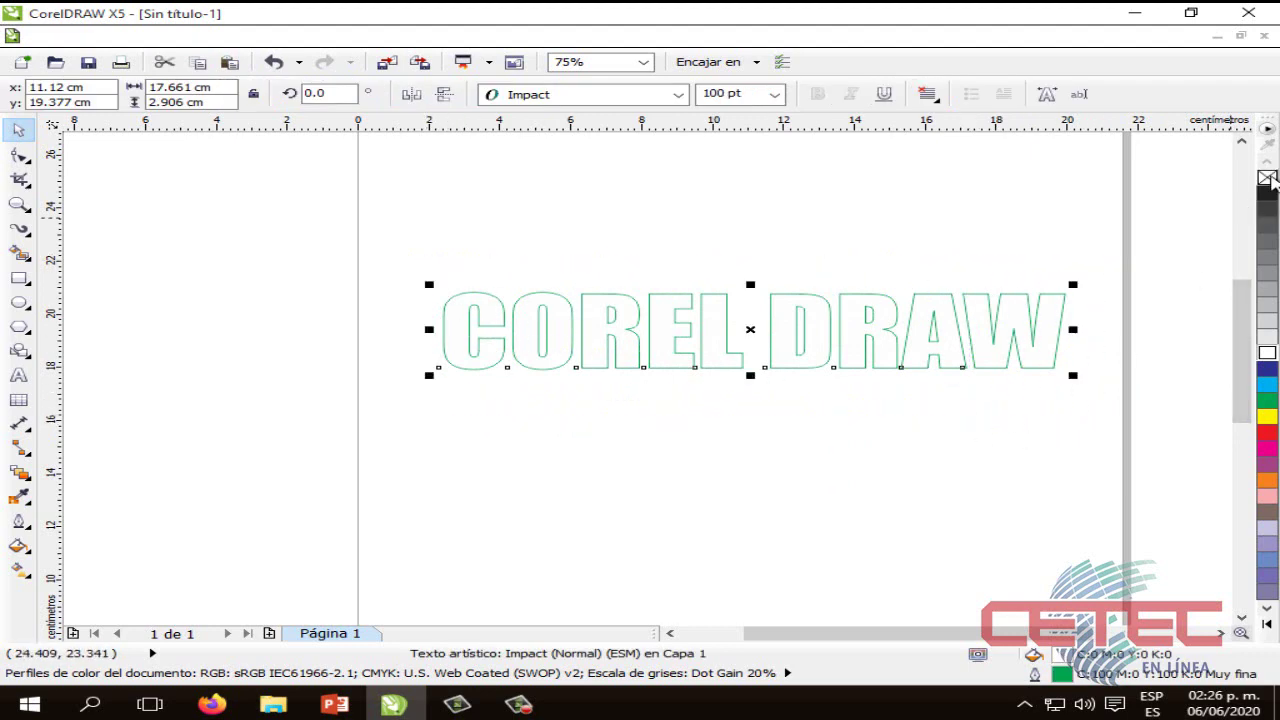
# Step: Remove the fill from the COREL DRAW text and move it to about x 11.3 cm, y 18.8 cm
pyautogui.click(1267, 178)
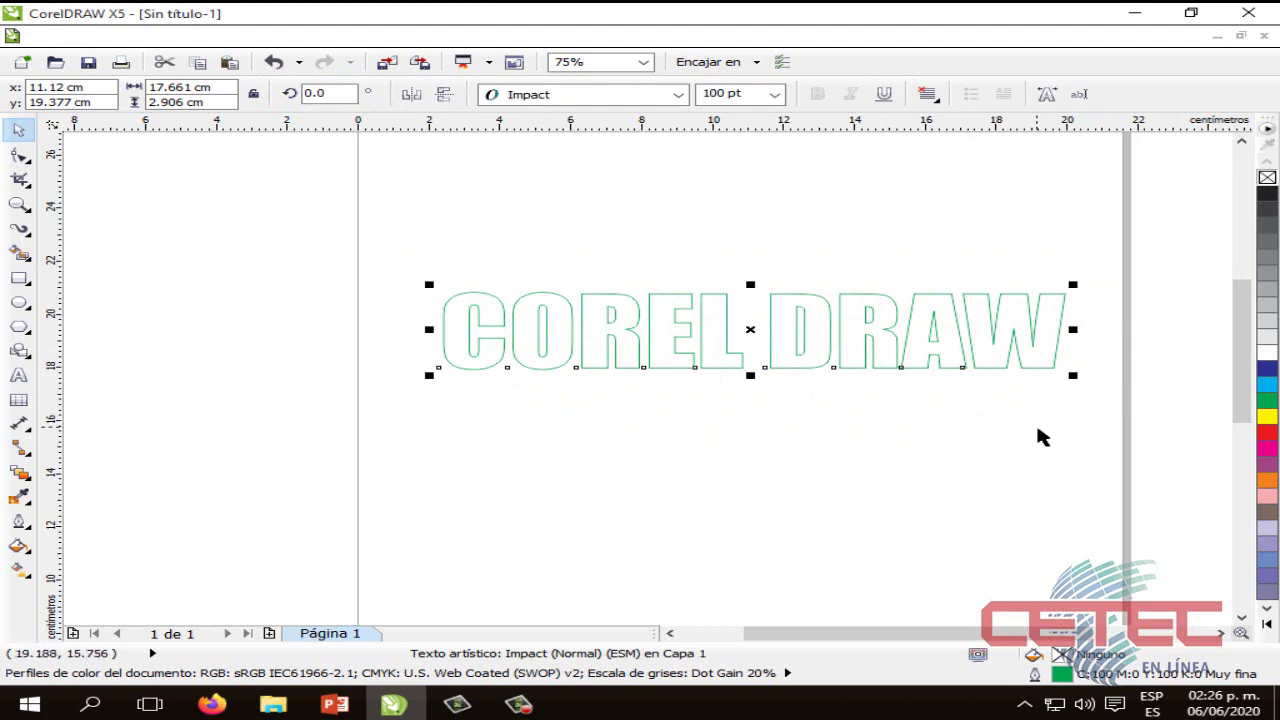
pyautogui.moveTo(1084, 410)
pyautogui.mouseDown()
pyautogui.moveTo(403, 254)
pyautogui.moveTo(868, 405)
pyautogui.mouseUp()
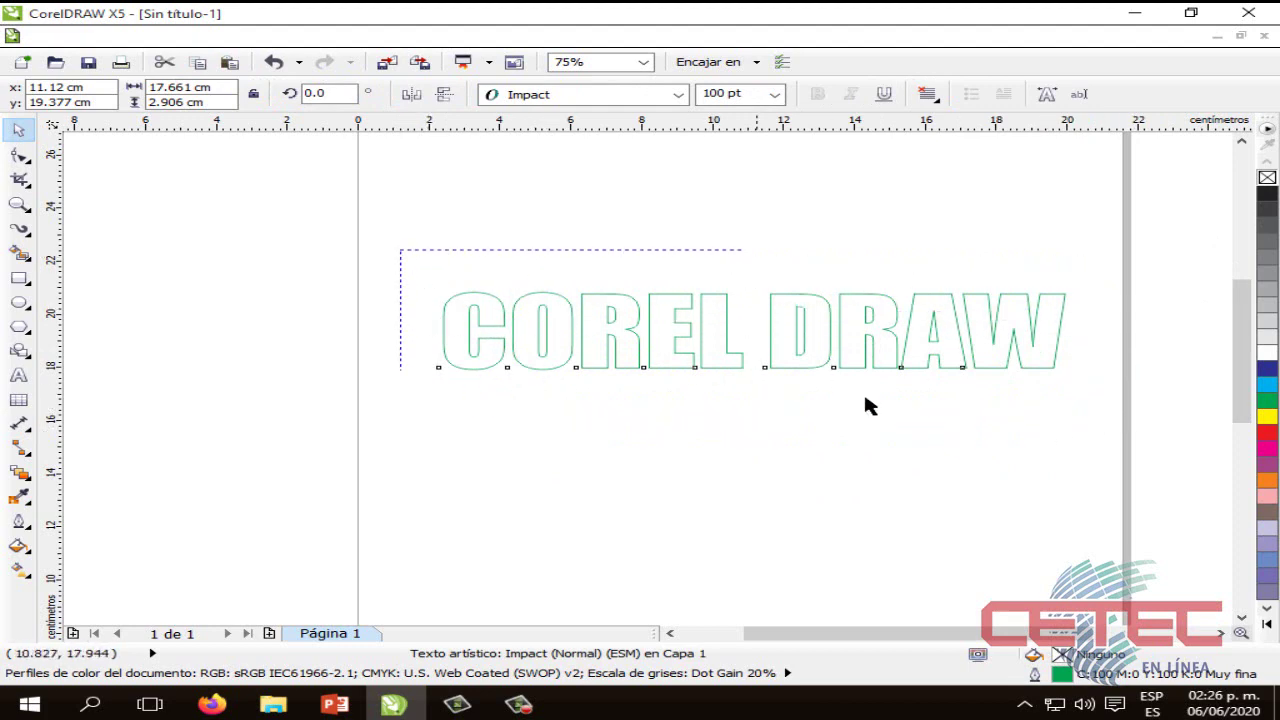
pyautogui.moveTo(1094, 434)
pyautogui.mouseDown()
pyautogui.moveTo(694, 337)
pyautogui.moveTo(420, 300)
pyautogui.moveTo(1022, 450)
pyautogui.moveTo(1097, 446)
pyautogui.mouseUp()
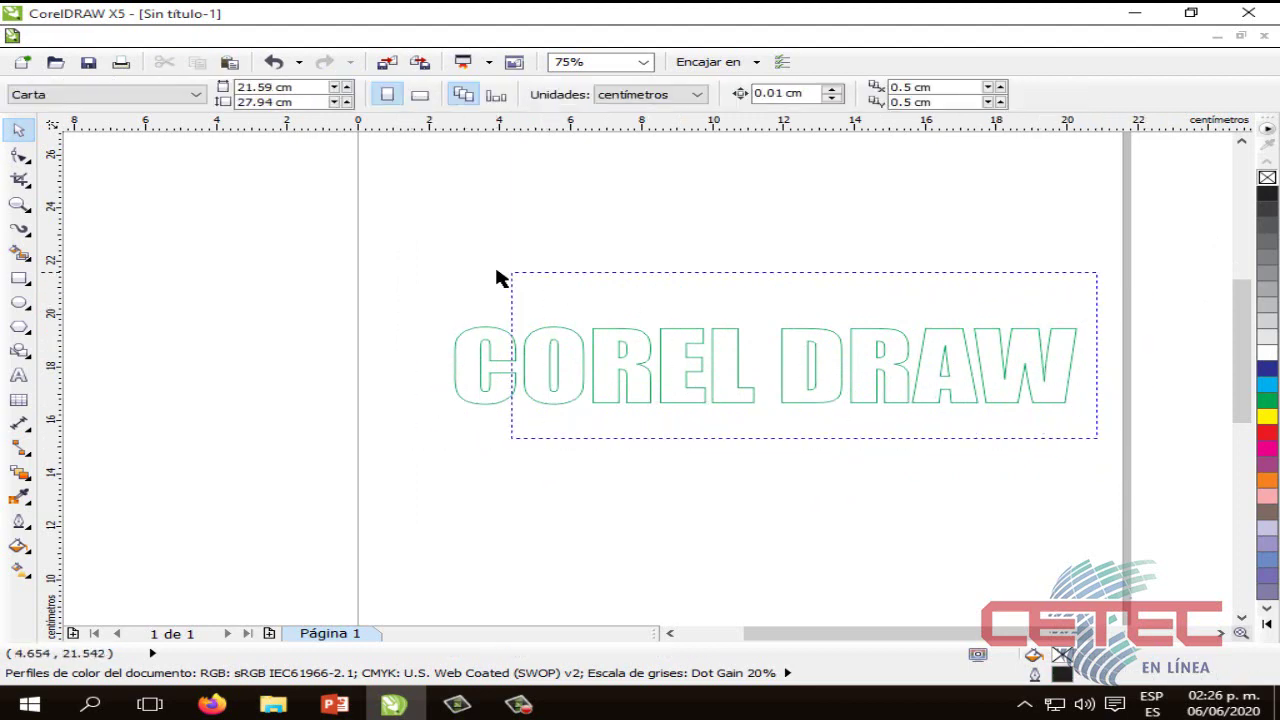
pyautogui.moveTo(497, 271); pyautogui.dragTo(418, 274)
pyautogui.moveTo(792, 371)
pyautogui.mouseDown()
pyautogui.moveTo(766, 309)
pyautogui.moveTo(787, 352)
pyautogui.moveTo(426, 291)
pyautogui.moveTo(414, 266)
pyautogui.moveTo(740, 426)
pyautogui.moveTo(1100, 443)
pyautogui.moveTo(1106, 426)
pyautogui.mouseUp()
pyautogui.click(1067, 455)
pyautogui.click(1050, 352)
pyautogui.click(1049, 330)
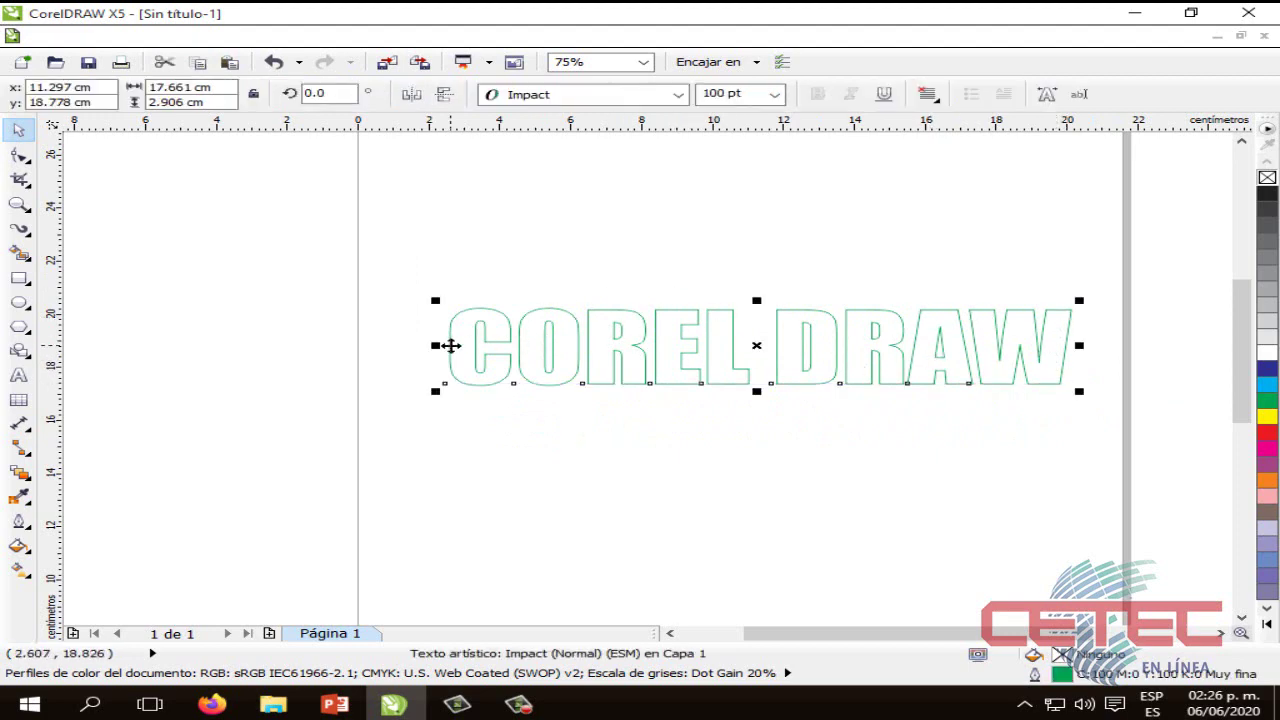
# Step: Select all characters of the unfilled COREL DRAW text for editing and deselect them
pyautogui.click(797, 341)
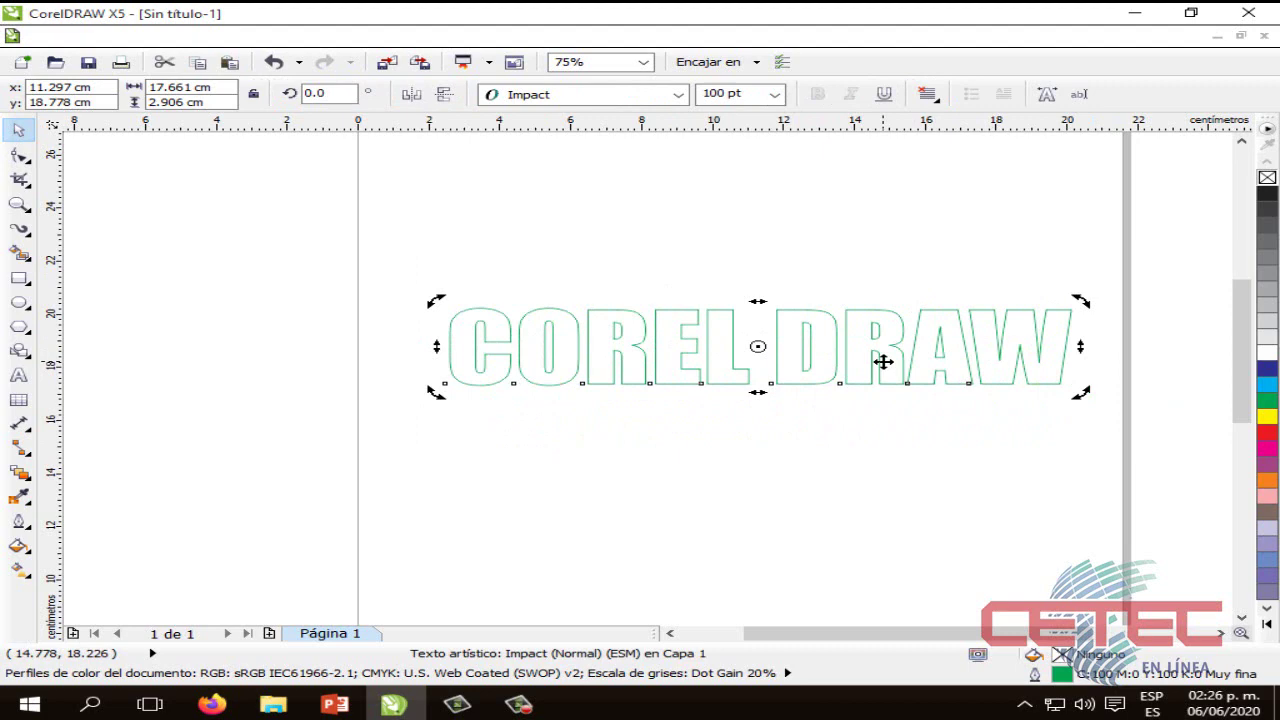
pyautogui.click(1003, 447)
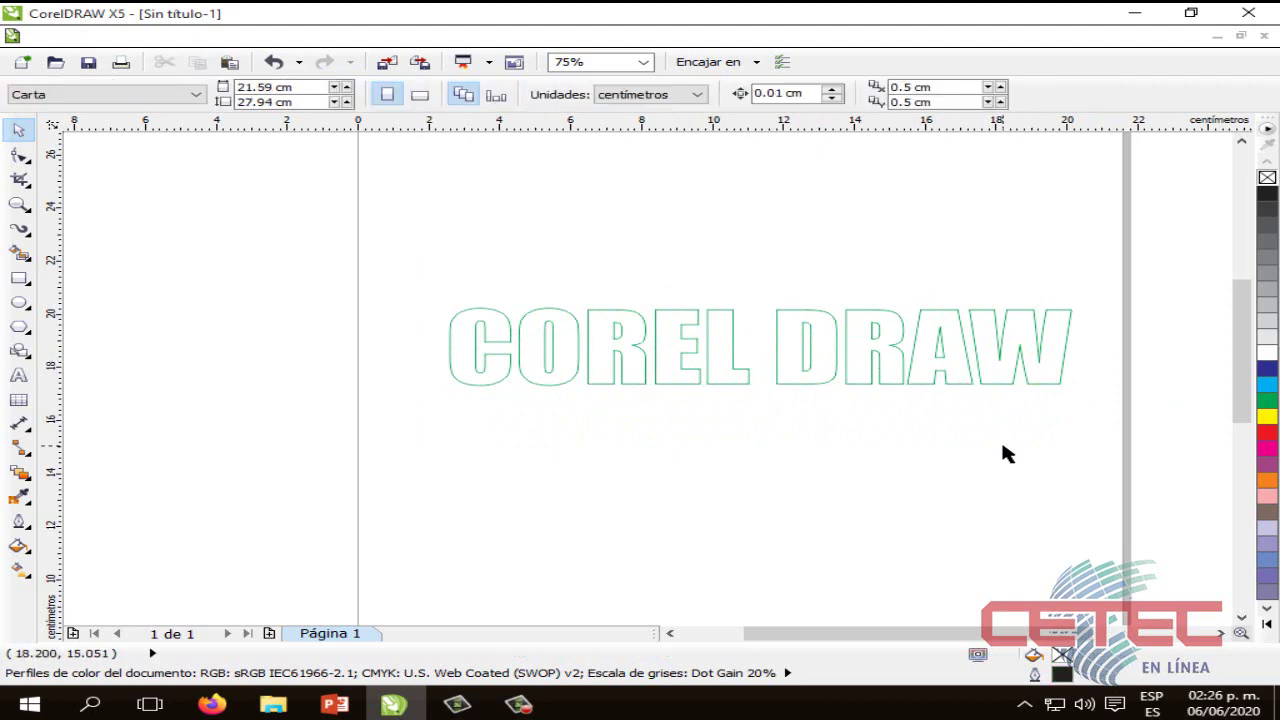
pyautogui.click(997, 378)
pyautogui.moveTo(393, 285)
pyautogui.mouseDown()
pyautogui.moveTo(886, 408)
pyautogui.moveTo(1086, 414)
pyautogui.mouseUp()
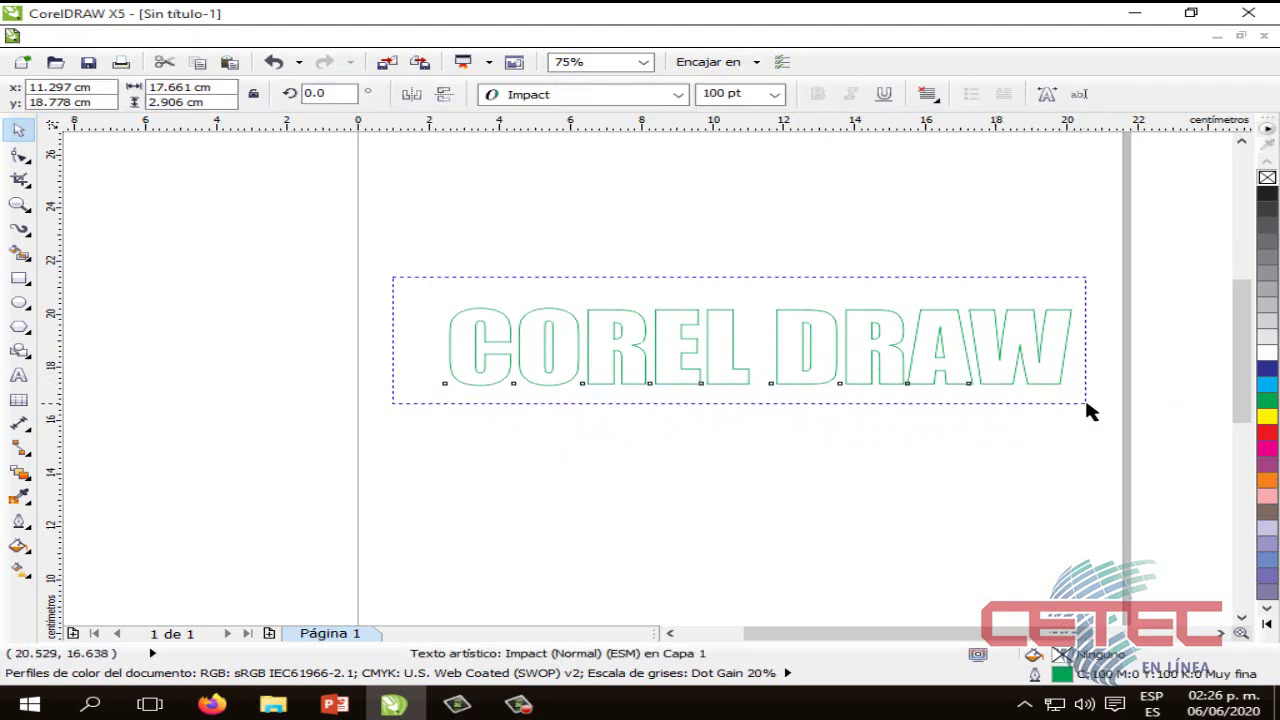
pyautogui.doubleClick(1048, 372)
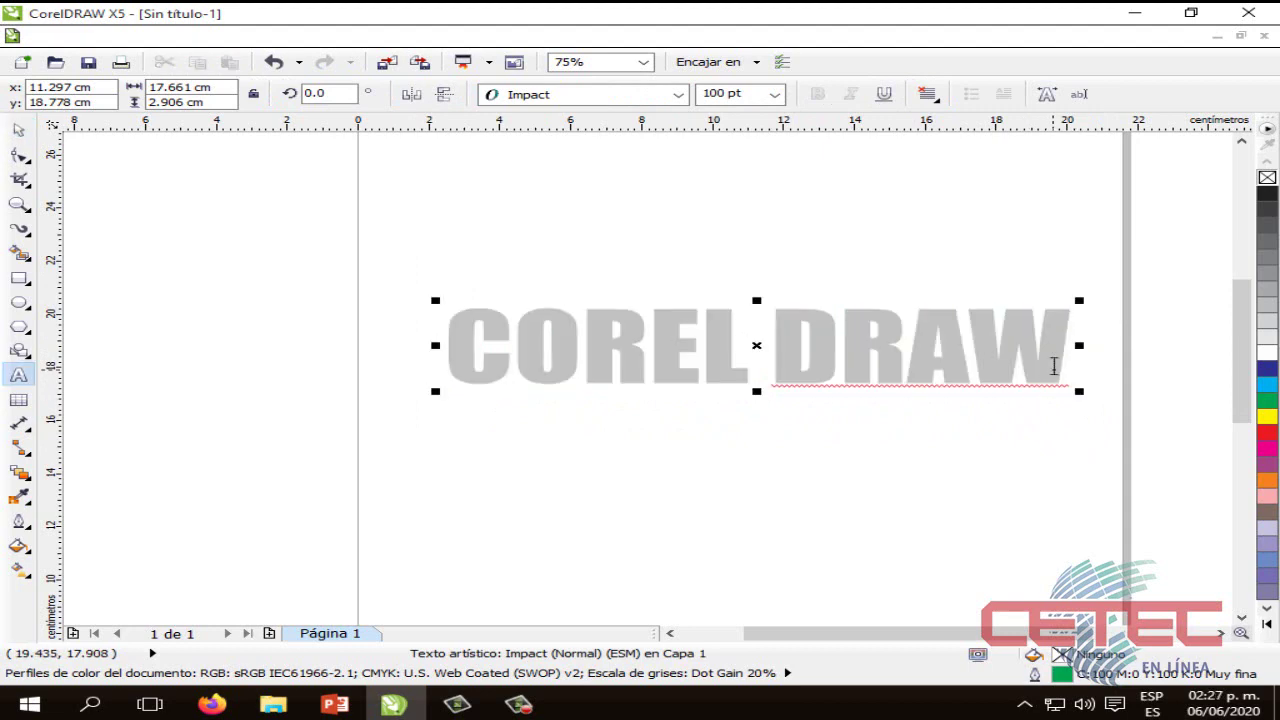
pyautogui.moveTo(1052, 368)
pyautogui.mouseDown()
pyautogui.moveTo(648, 362)
pyautogui.moveTo(430, 386)
pyautogui.mouseUp()
pyautogui.click(866, 454)
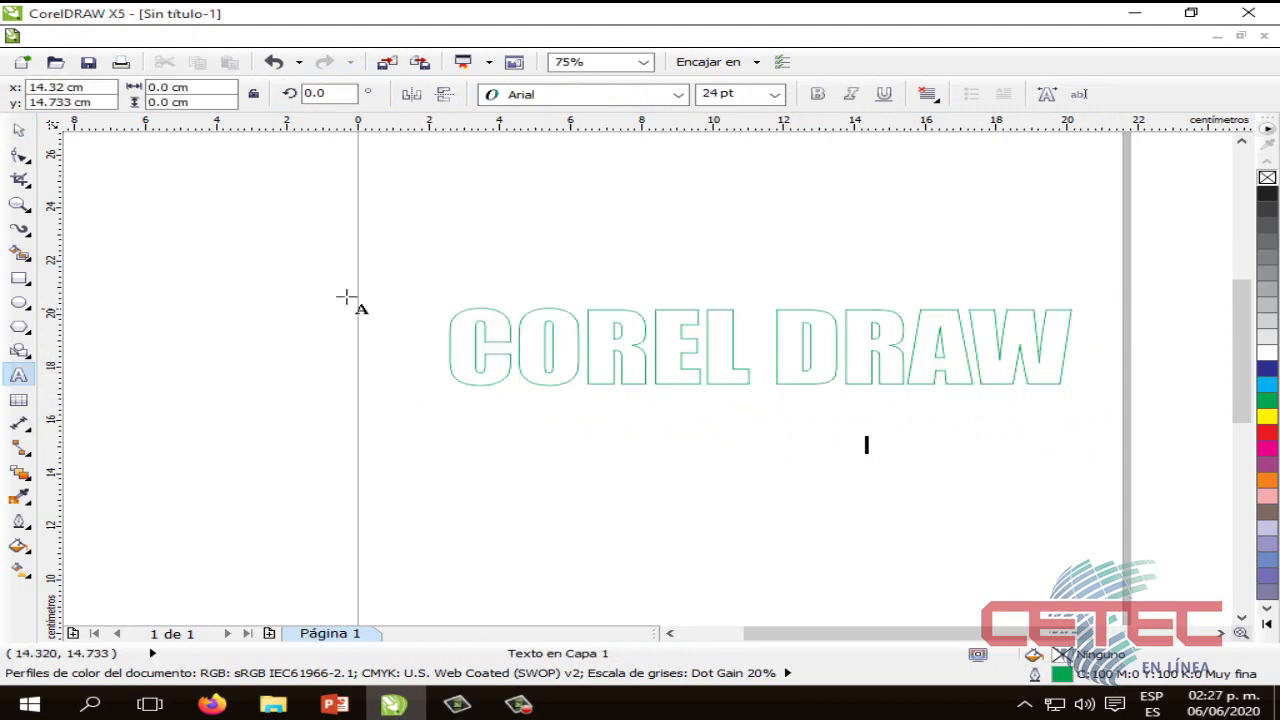
# Step: Fill the COREL DRAW text with white, replace that fill with red and deselect the text
pyautogui.click(18, 130)
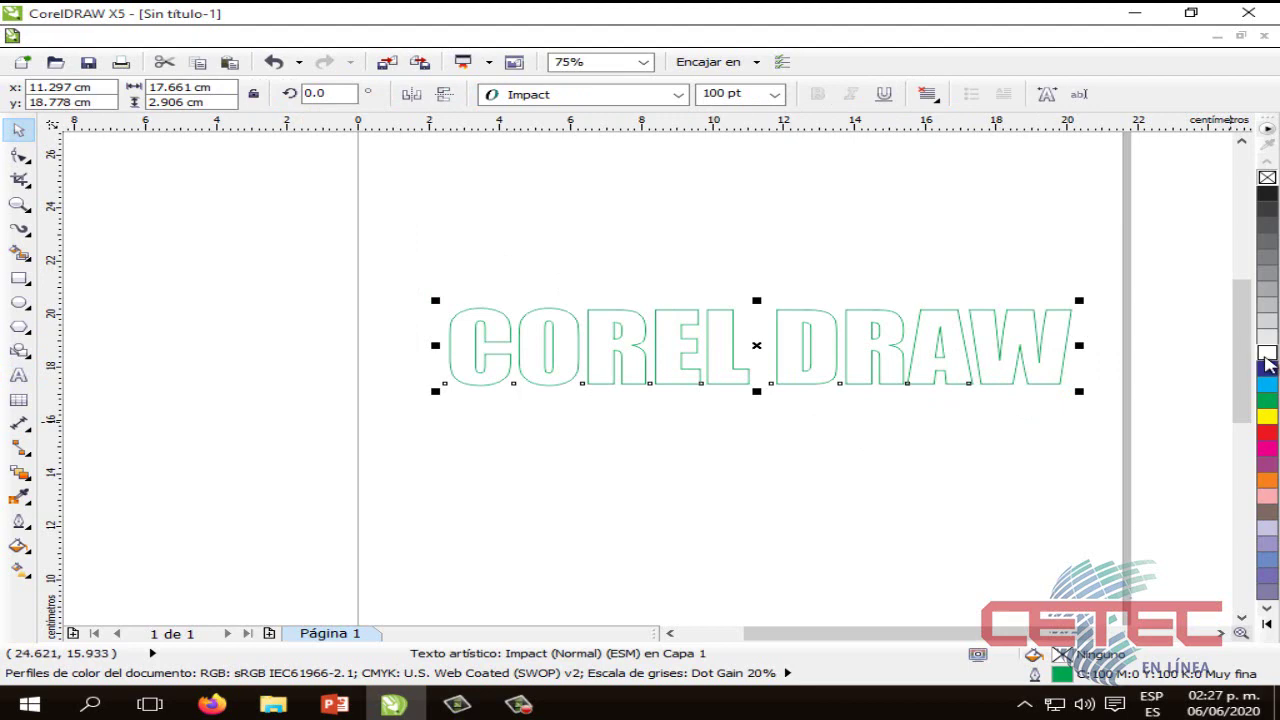
pyautogui.click(1267, 352)
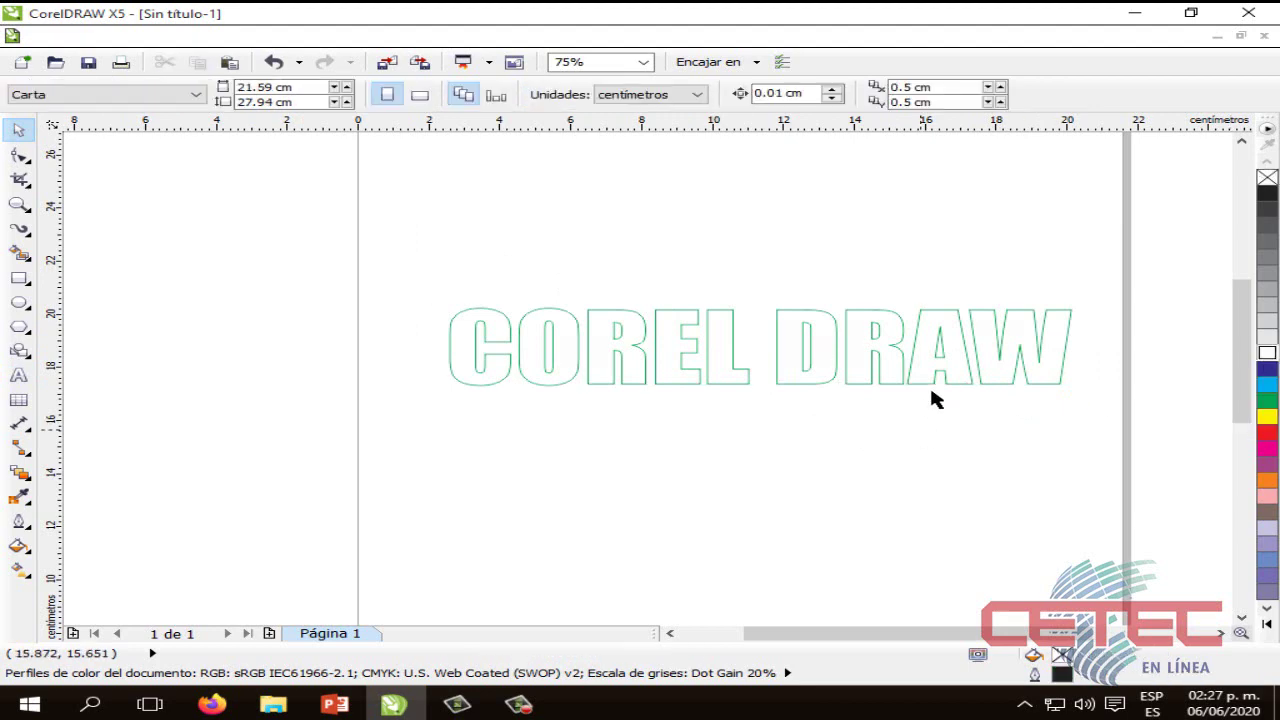
pyautogui.click(948, 362)
pyautogui.click(1267, 432)
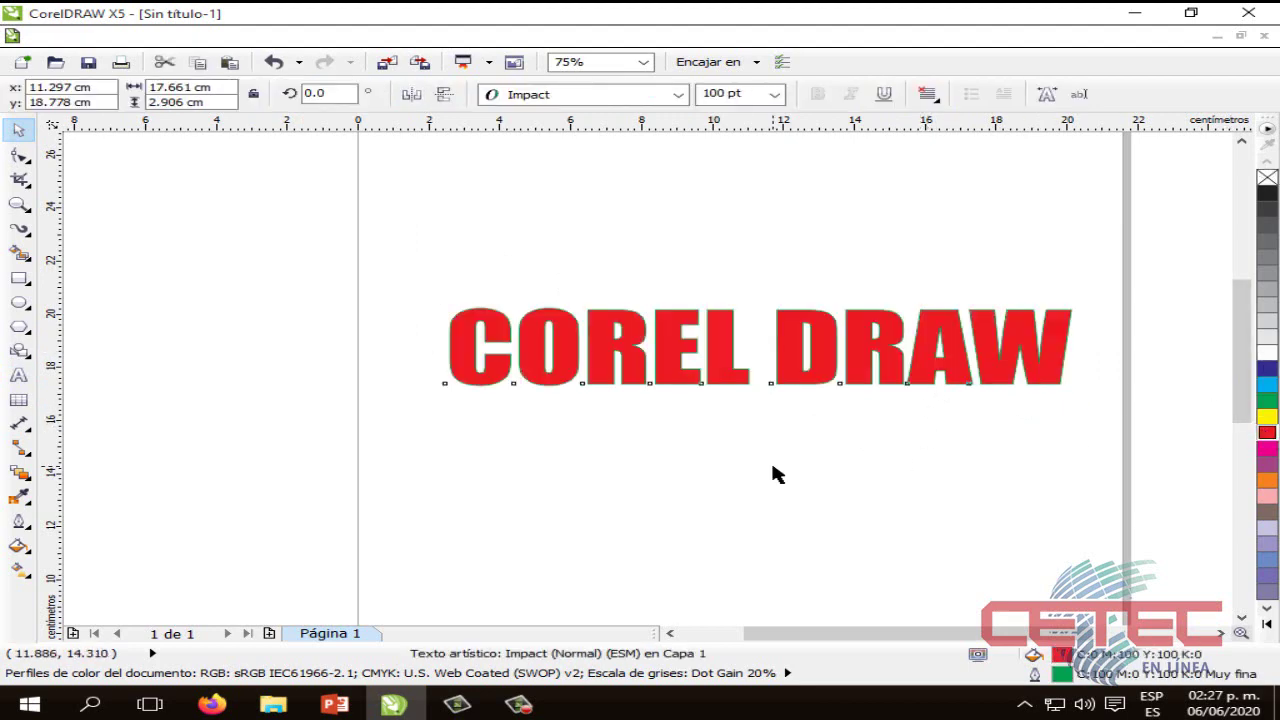
pyautogui.click(499, 489)
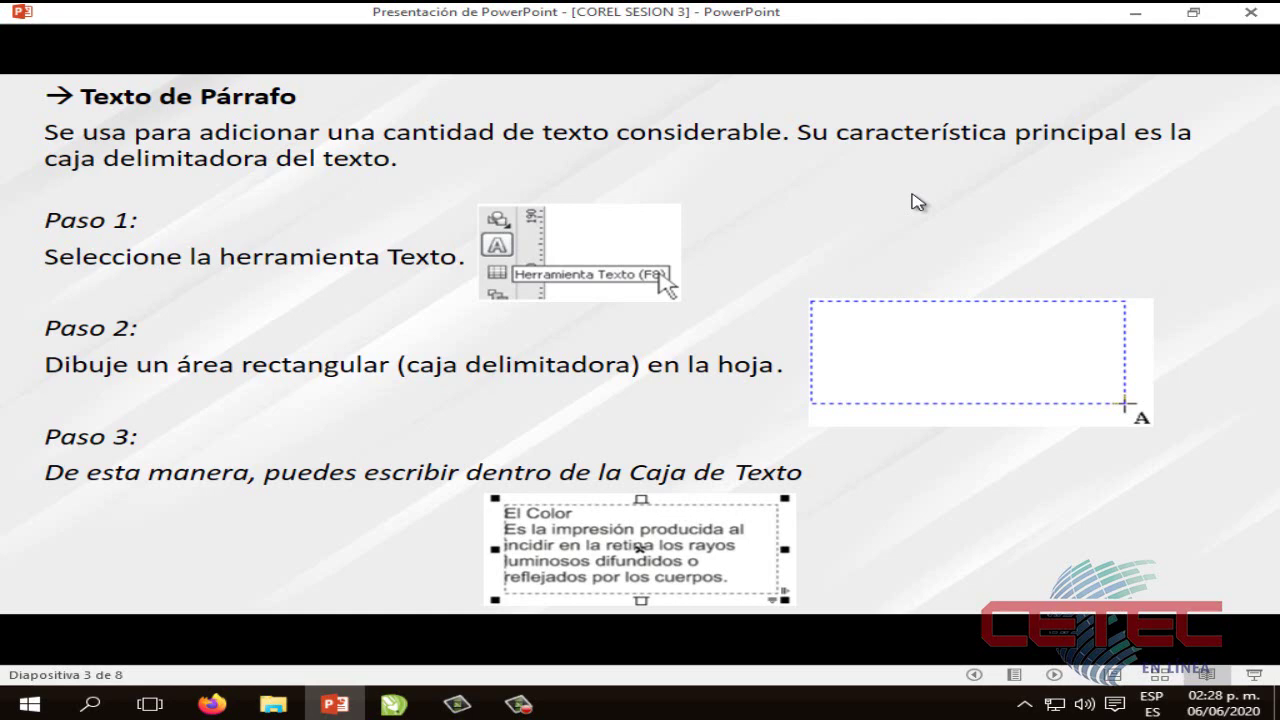
# Step: Return from the presentation to CorelDRAW and delete the red COREL DRAW text
pyautogui.click(1135, 12)
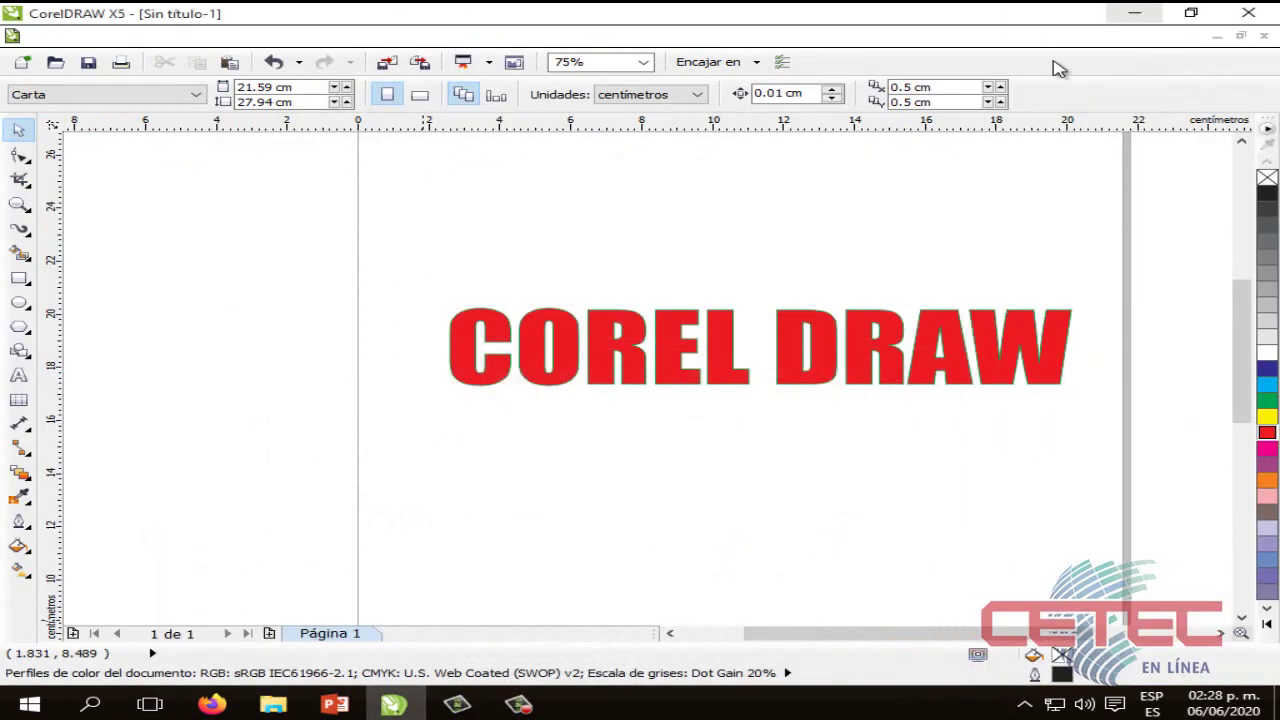
pyautogui.click(727, 349)
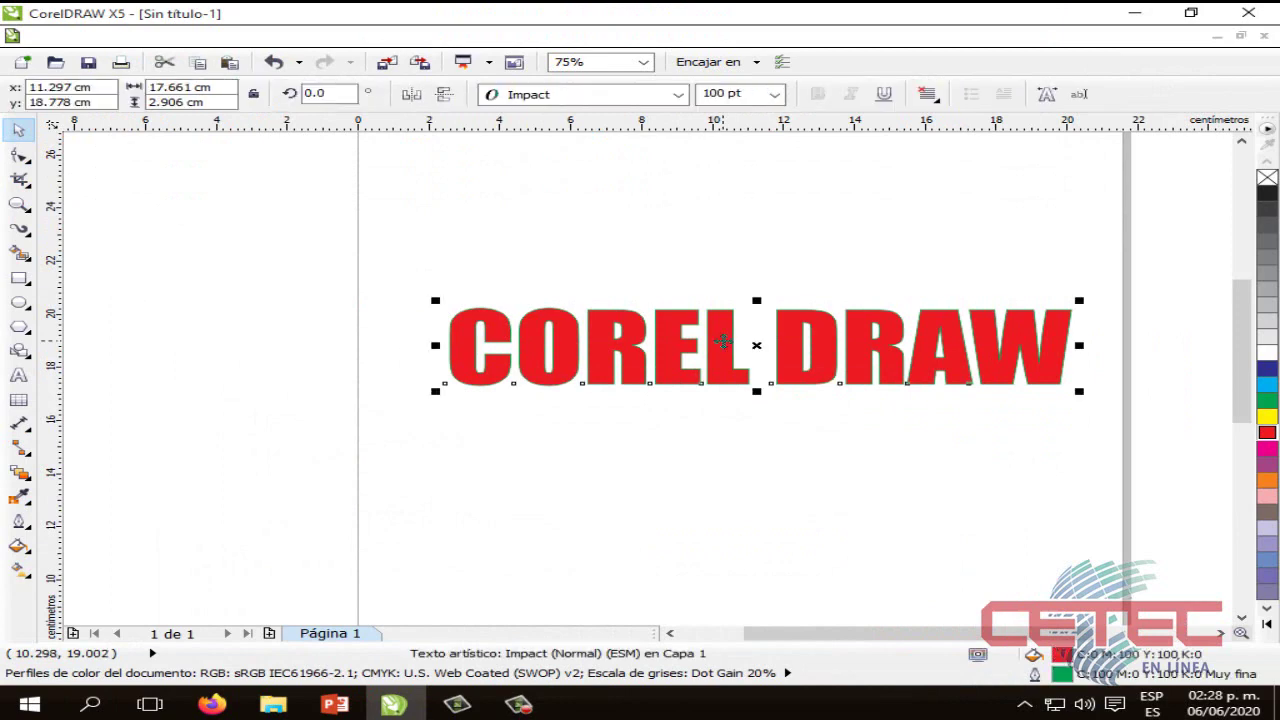
pyautogui.press('Delete')
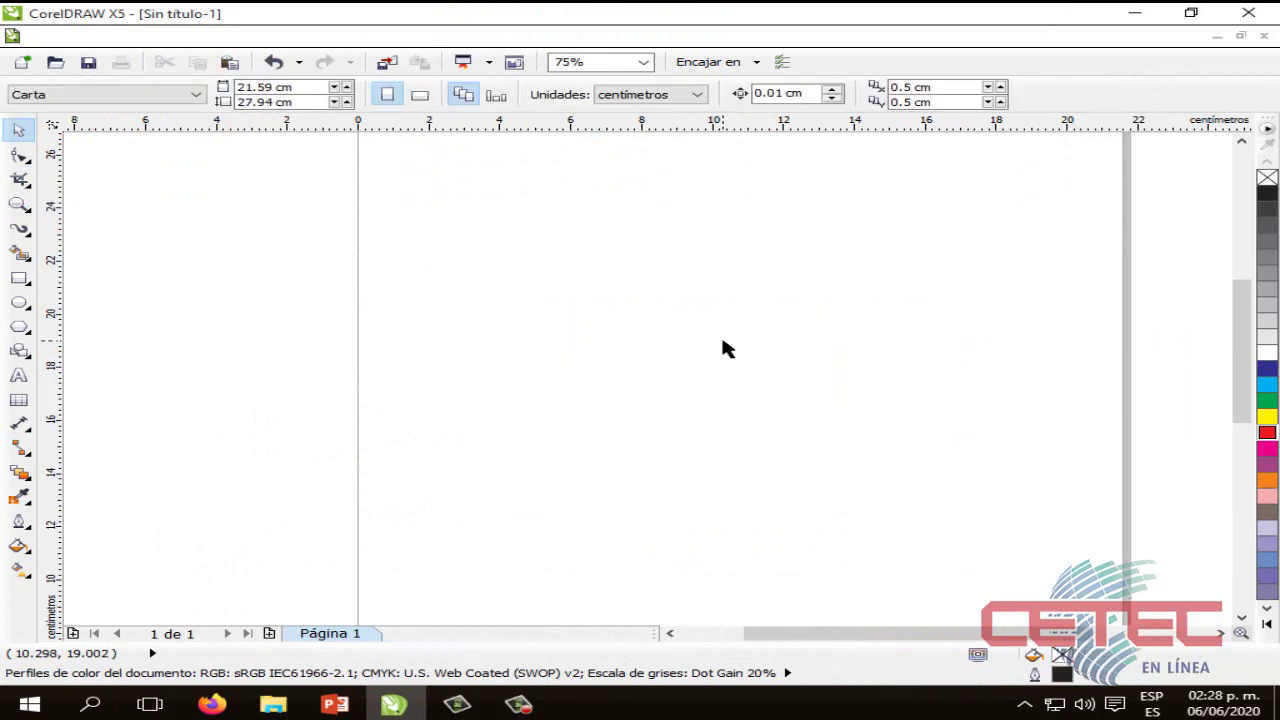
# Step: Create a paragraph text frame about 9 cm wide and 5.7 cm high, and move it to about x 10.5 cm, y 16 cm
pyautogui.click(18, 375)
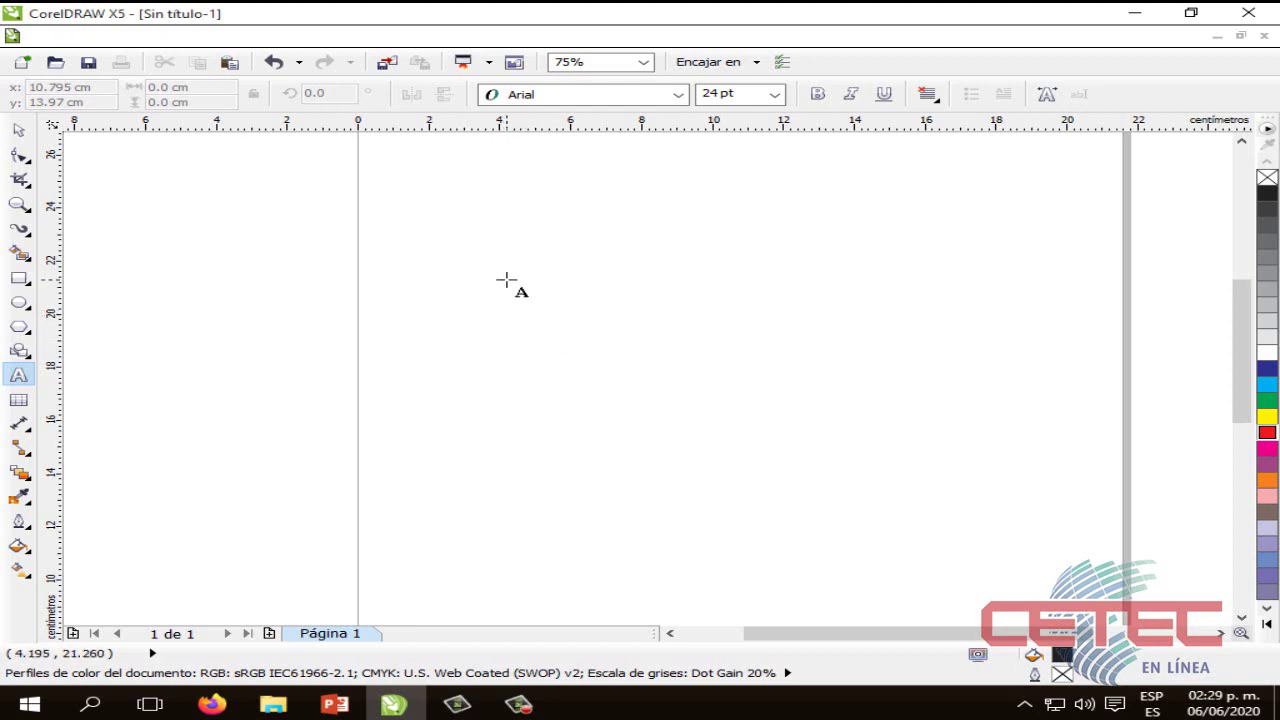
pyautogui.moveTo(506, 280); pyautogui.dragTo(826, 430)
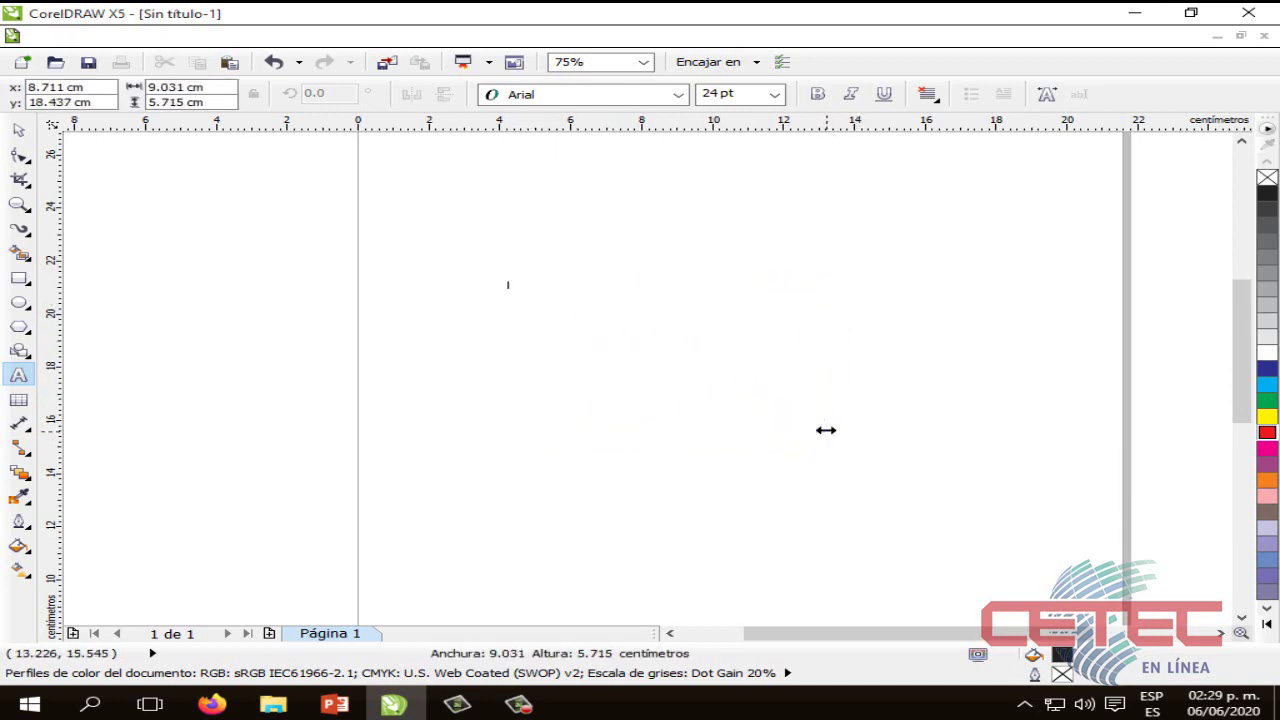
pyautogui.click(18, 130)
pyautogui.moveTo(614, 289); pyautogui.dragTo(680, 354)
# Step: Resize the empty paragraph text frame to about 6.1 cm wide and 3.8 cm high
pyautogui.doubleClick(737, 429)
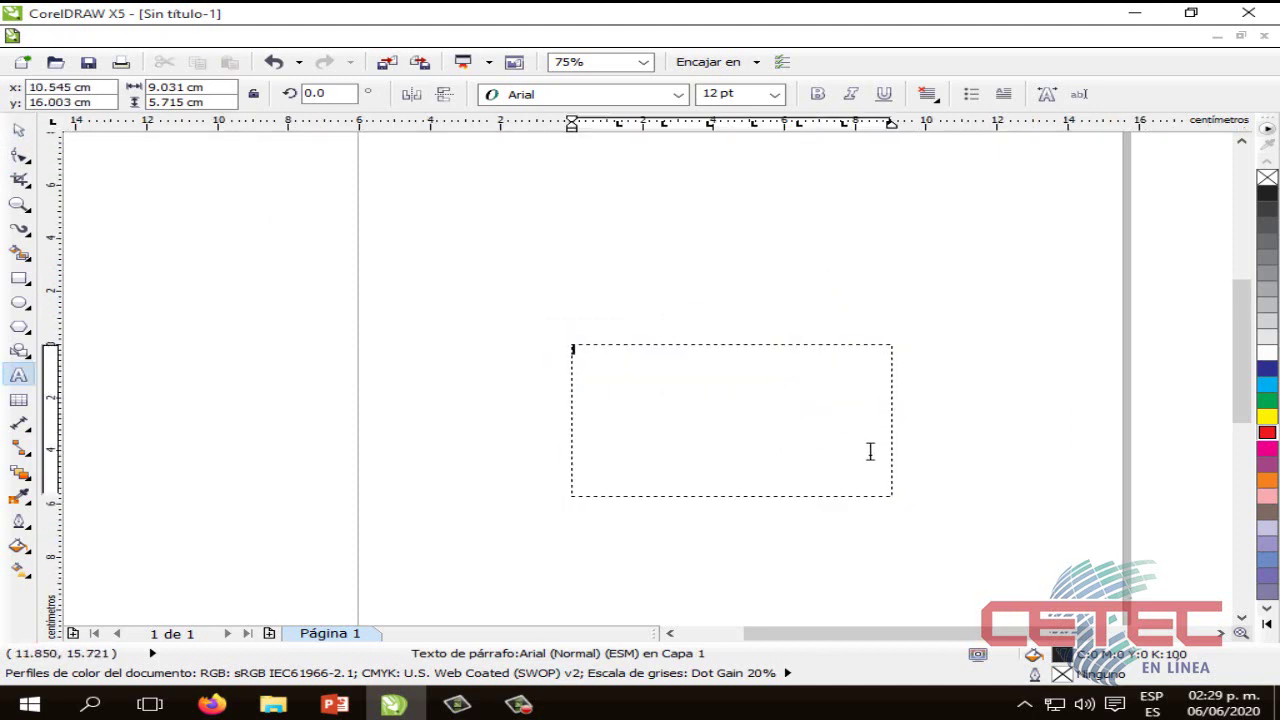
pyautogui.moveTo(894, 496); pyautogui.dragTo(840, 452)
pyautogui.click(704, 368)
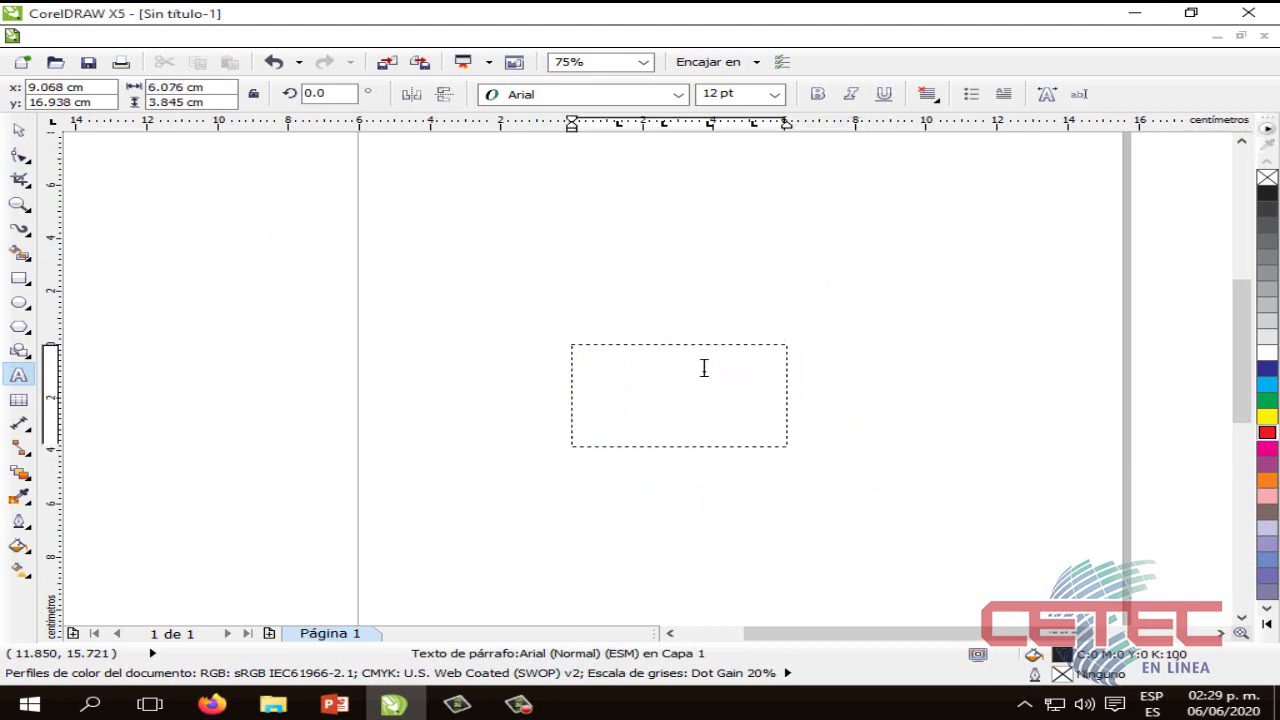
# Step: Enter the heading "El color" in the frame and begin a paragraph with "El color es una herramienta que"
pyautogui.click(706, 367)
pyautogui.write('El color')
pyautogui.press('Return')
pyautogui.write('El color es una')
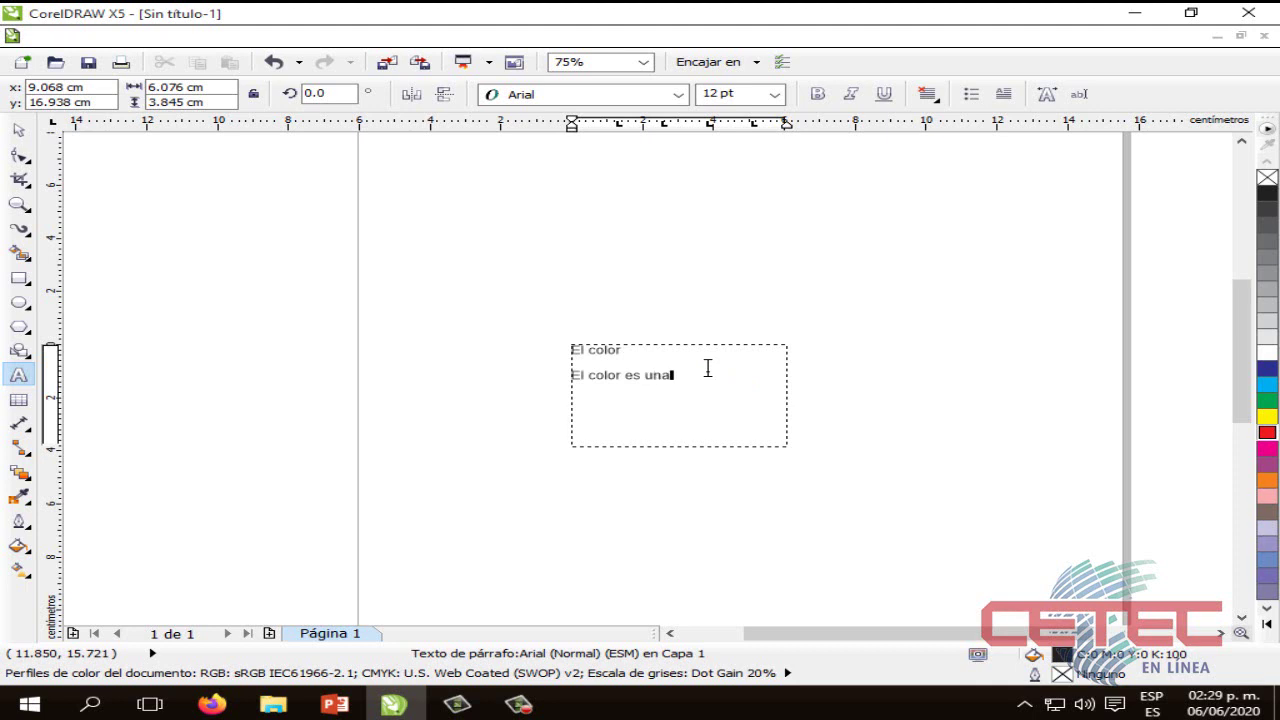
pyautogui.write(' herramienta que ')
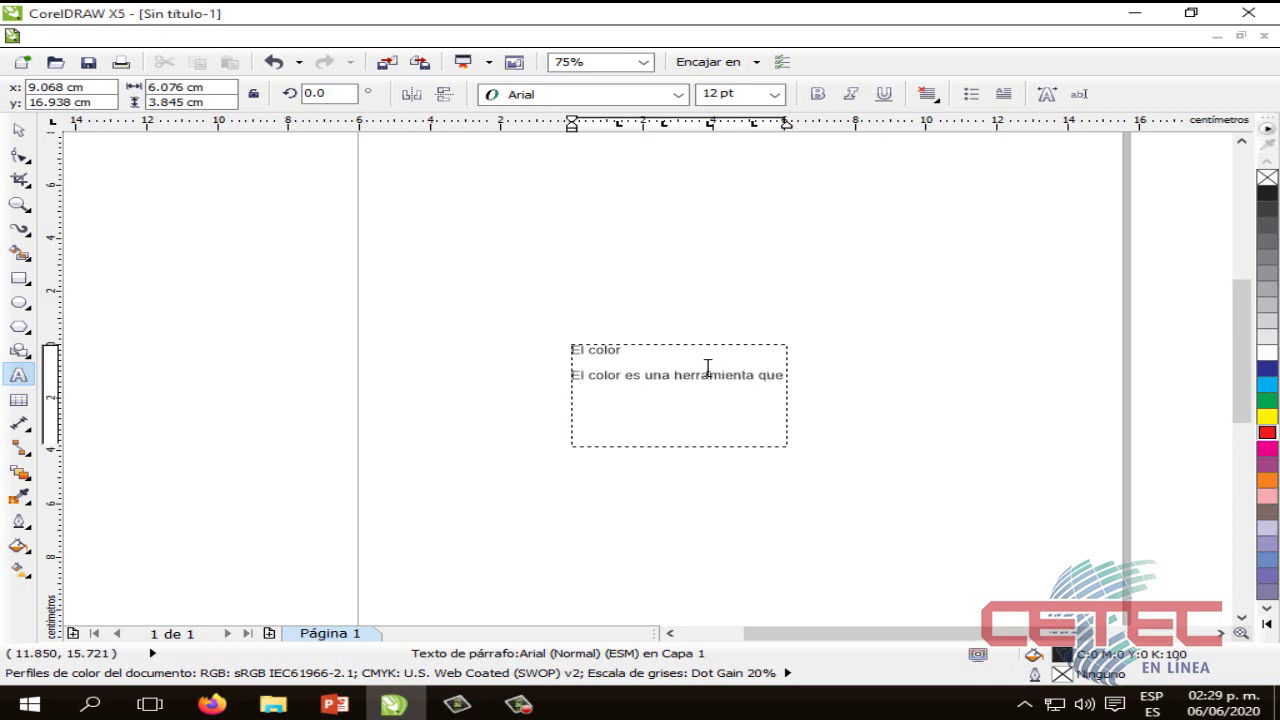
# Step: Continue the paragraph with "nos permite darle vida a nuestros objetos o textos dentro de algun programa de informatica"
pyautogui.write('nos permite darle vida a nue')
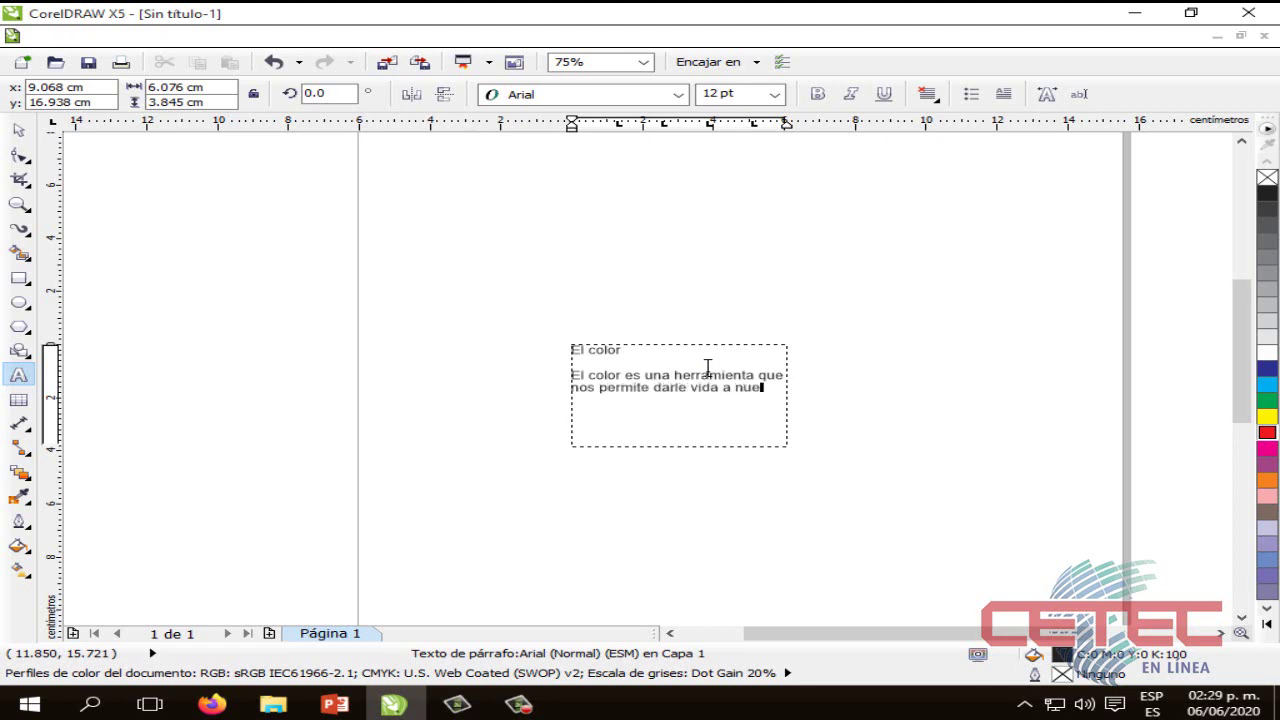
pyautogui.write('stros objetos ')
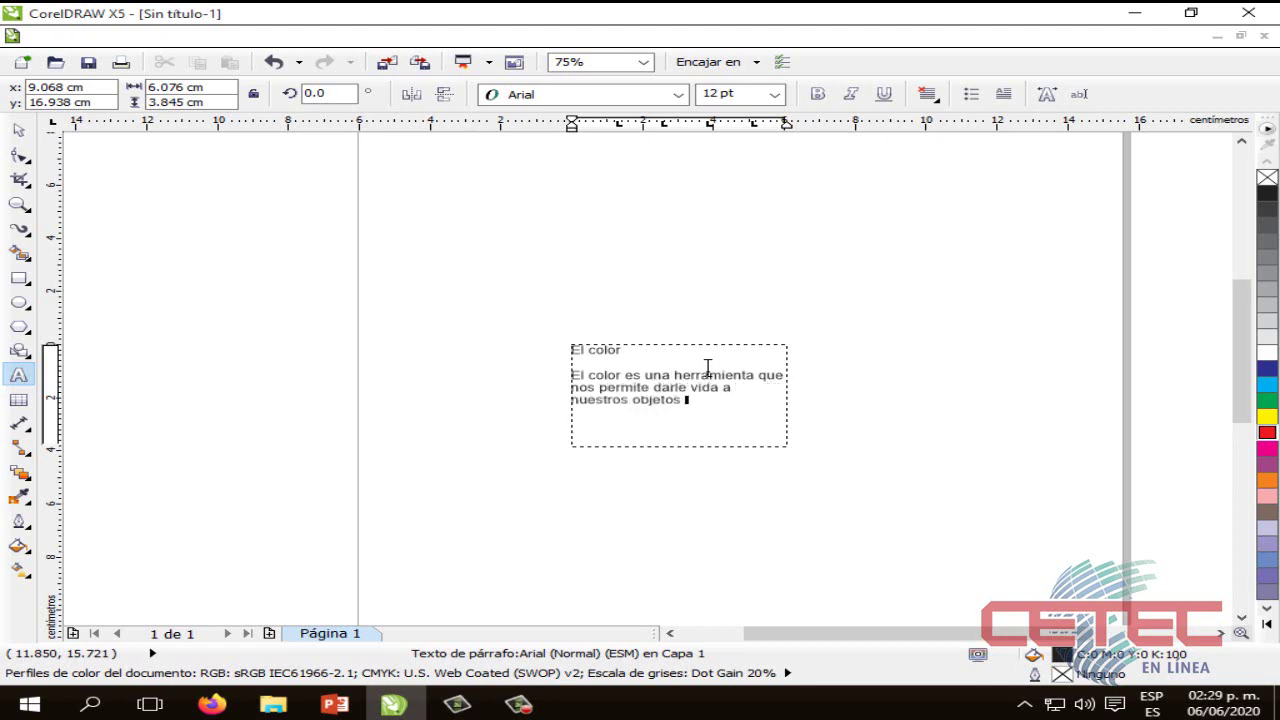
pyautogui.write('o textos dentro de algu')
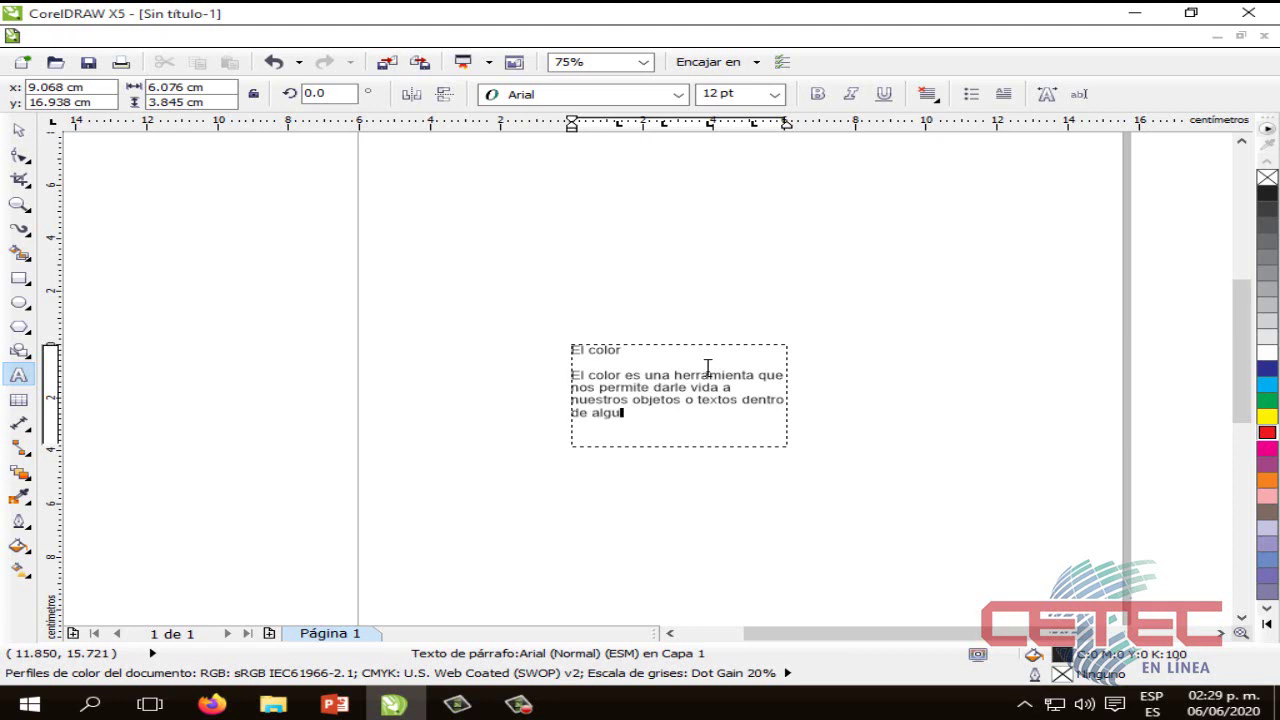
pyautogui.write('n programa de infomr')
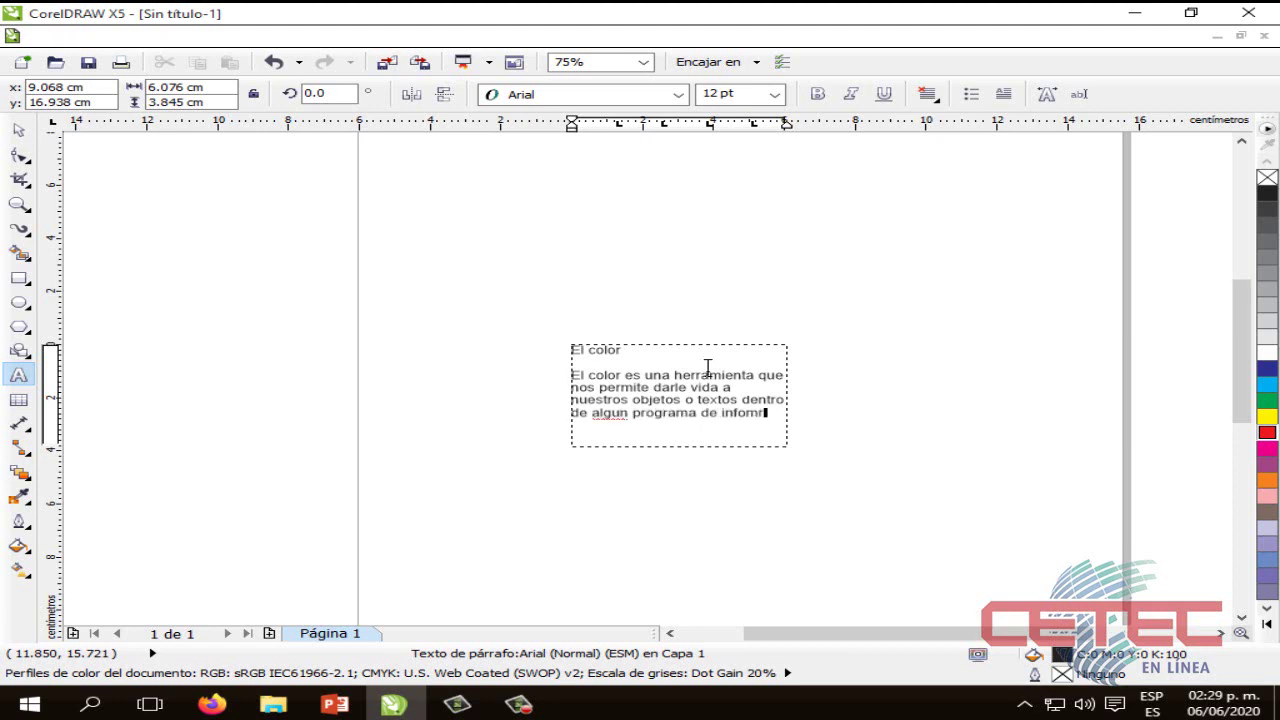
pyautogui.press('BackSpace')
pyautogui.press('BackSpace')
pyautogui.write('rmatica')
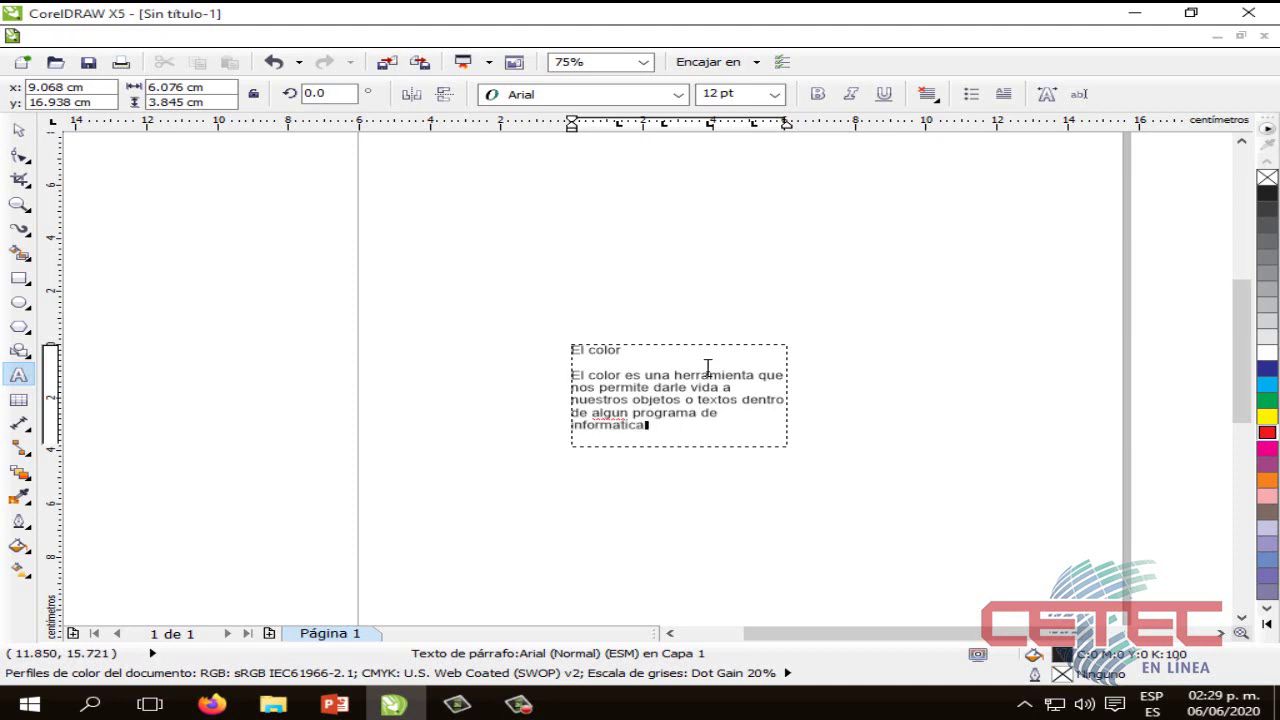
# Step: Correct the misspelled words in the paragraph to "informática" and "algún" using the spelling suggestions
pyautogui.rightClick(612, 424)
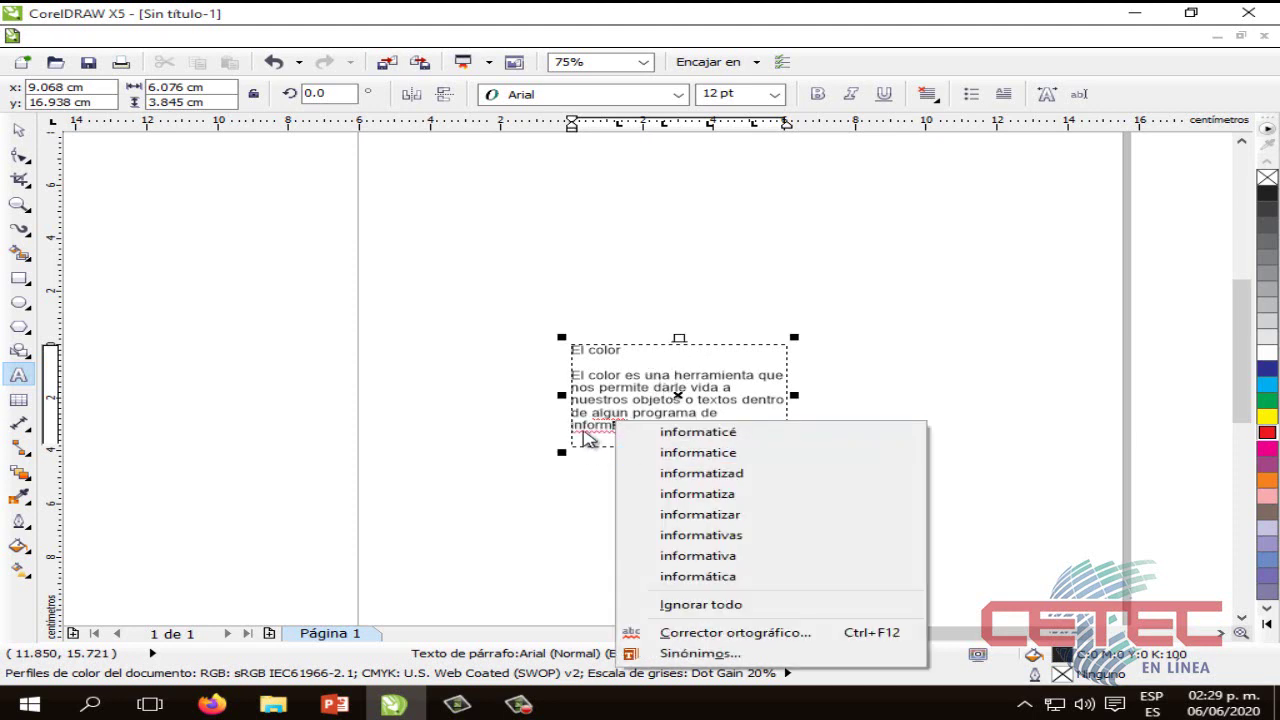
pyautogui.click(588, 440)
pyautogui.rightClick(614, 436)
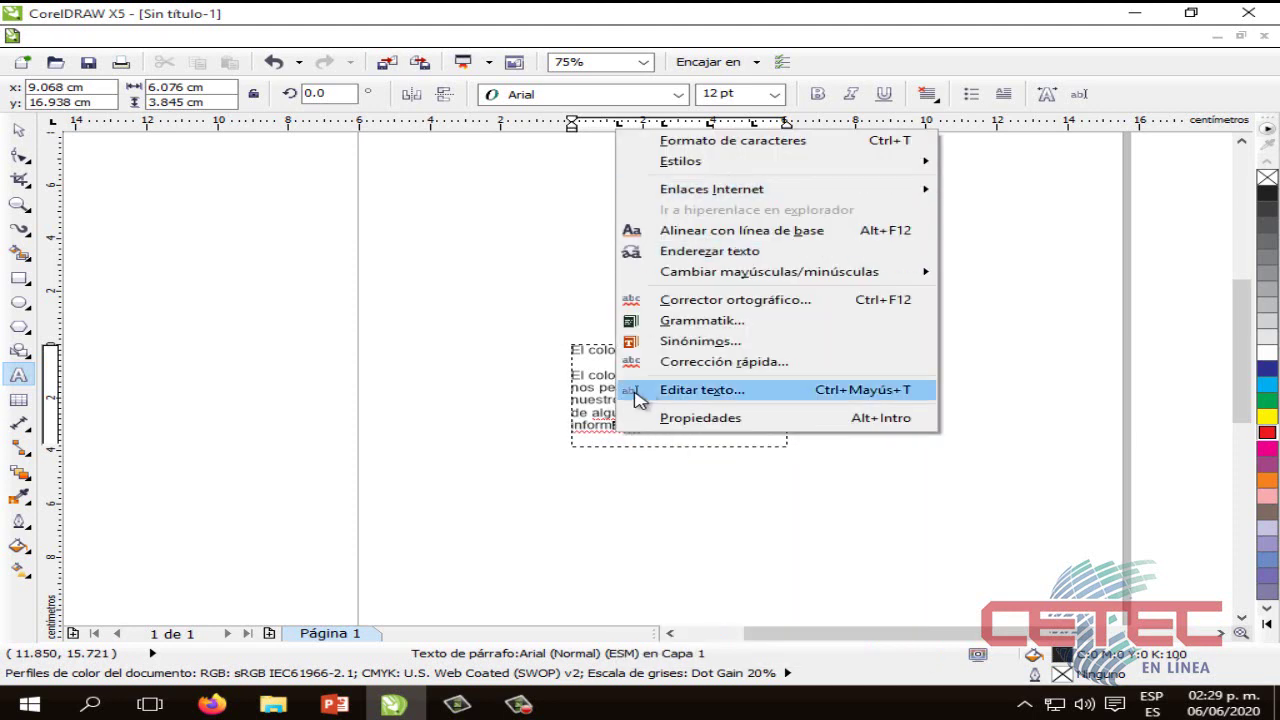
pyautogui.click(604, 446)
pyautogui.rightClick(611, 434)
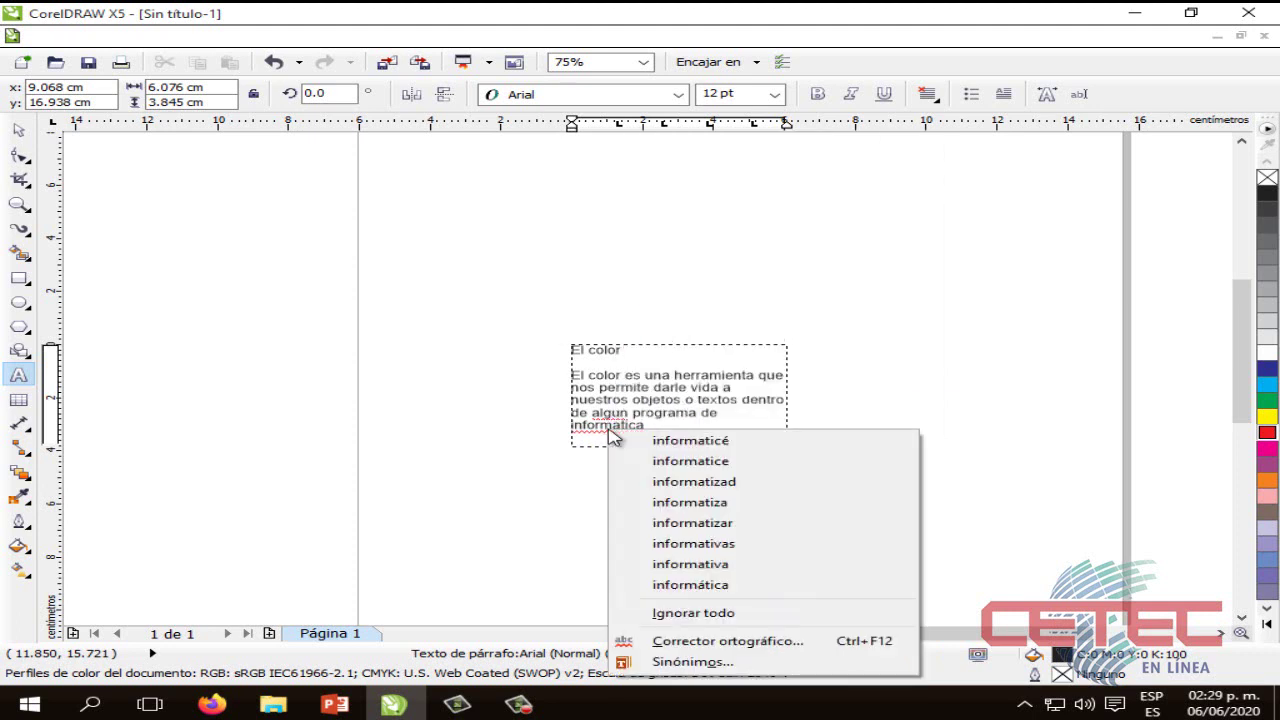
pyautogui.click(690, 585)
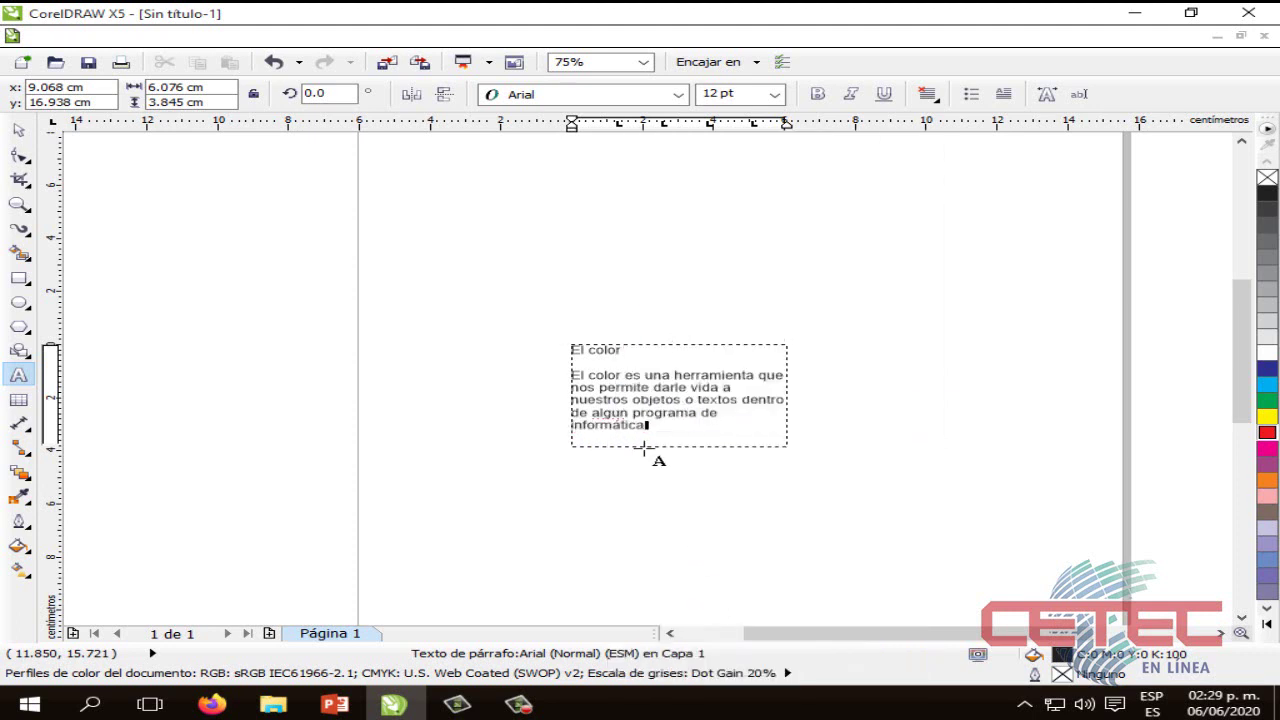
pyautogui.rightClick(613, 418)
pyautogui.click(631, 514)
# Step: Consult the Texto de Párrafo slide, return to CorelDRAW and move the text frame up to about x 9.7 cm, y 19.7 cm
pyautogui.click(338, 706)
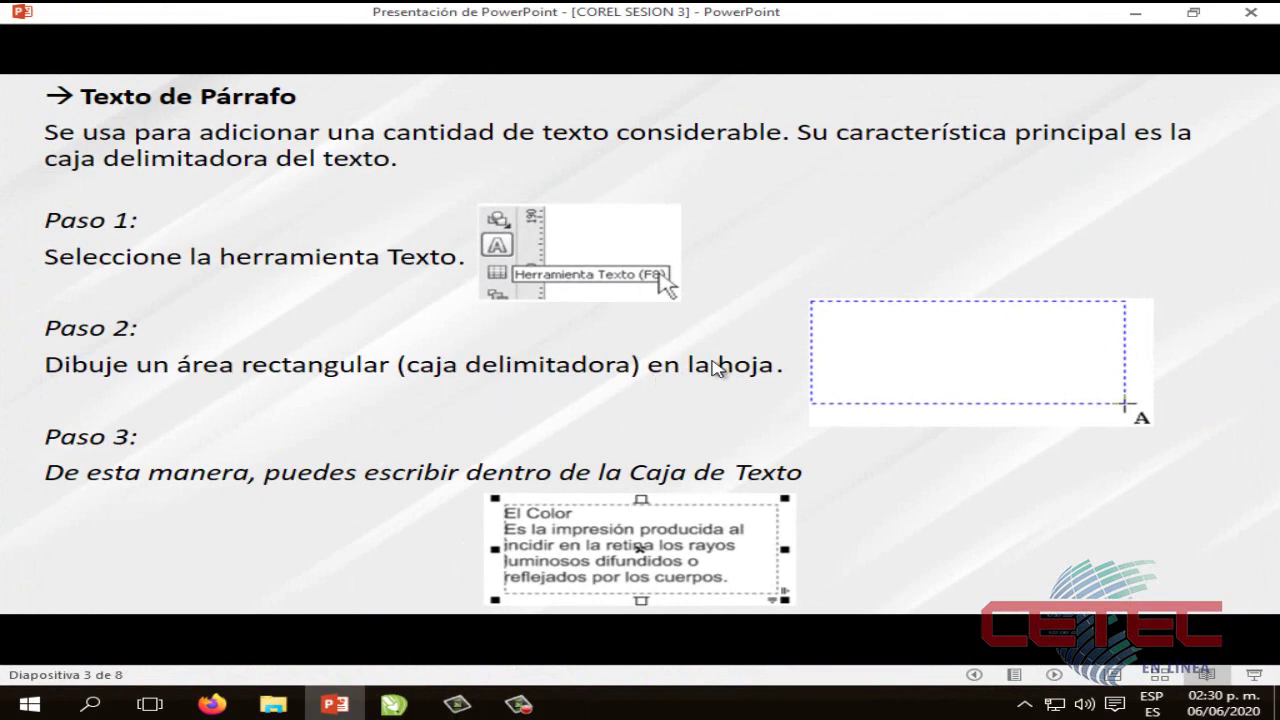
pyautogui.hotkey('alt', 'Tab')
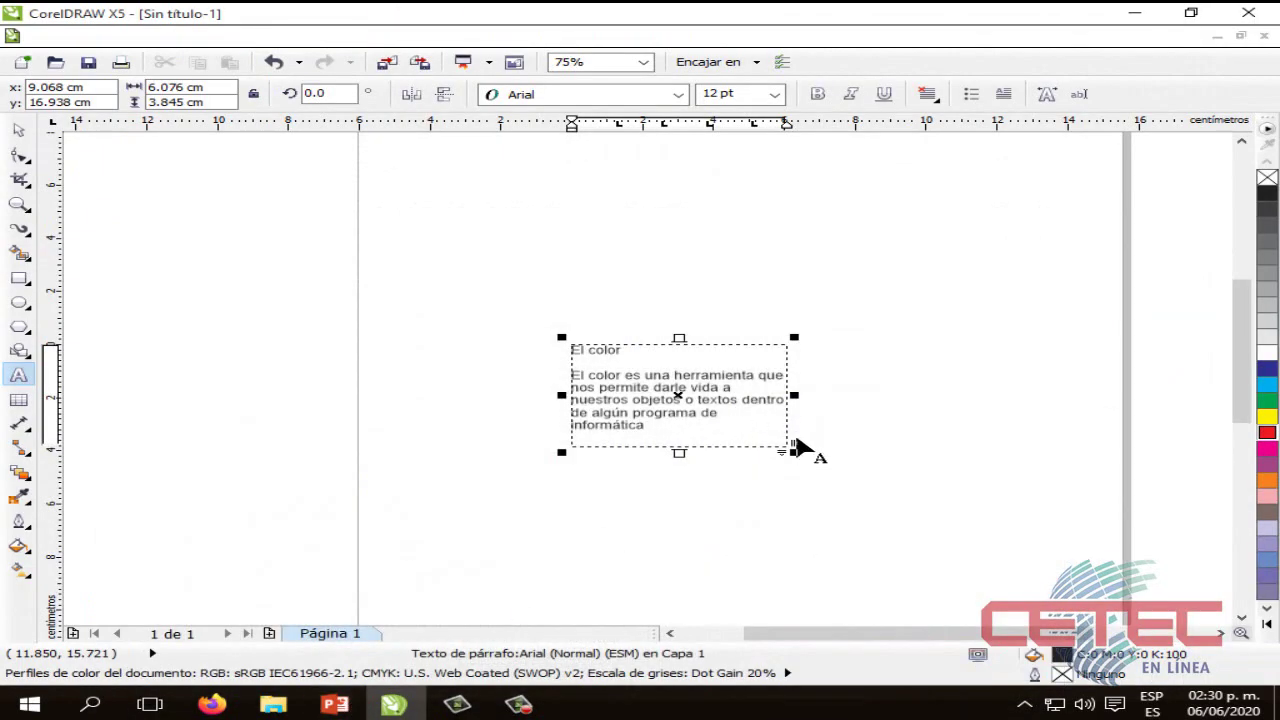
pyautogui.hotkey('ctrl', 'space')
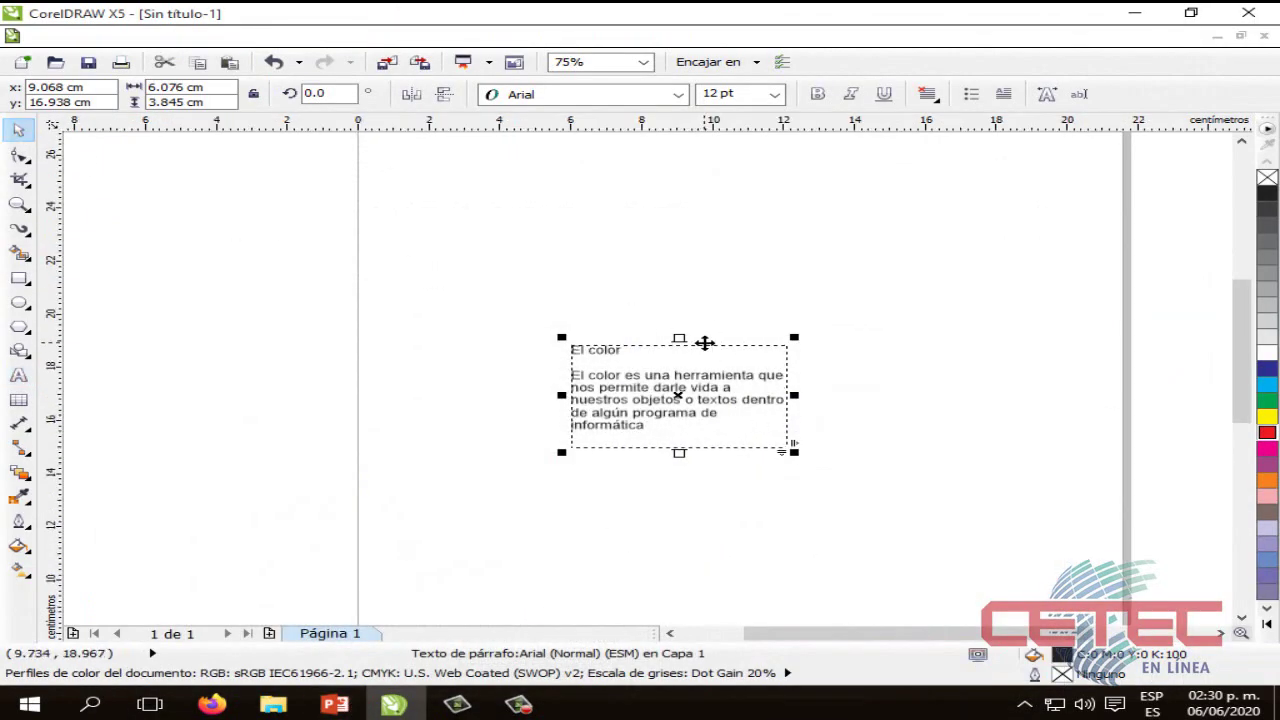
pyautogui.moveTo(715, 345); pyautogui.dragTo(738, 272)
# Step: Select all the text in the paragraph frame and set its font to Baskerville Old Face
pyautogui.scroll(1, 734, 362)
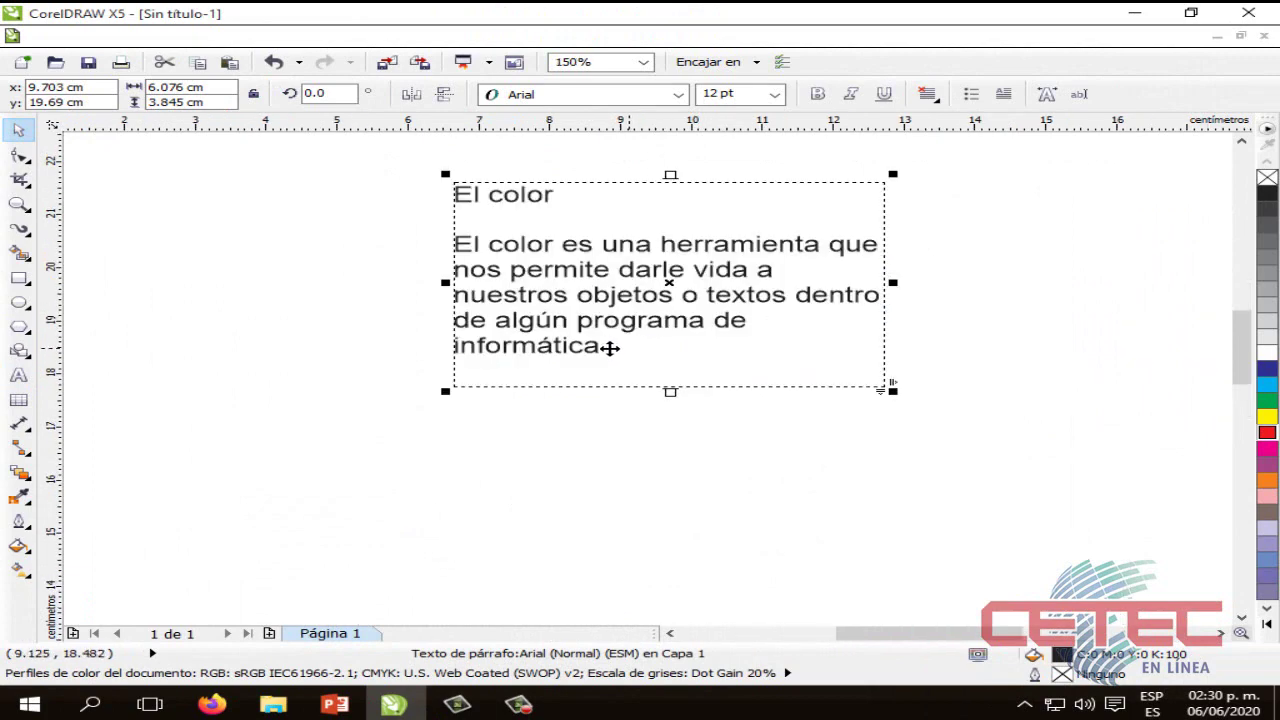
pyautogui.doubleClick(609, 347)
pyautogui.moveTo(602, 347); pyautogui.dragTo(443, 190)
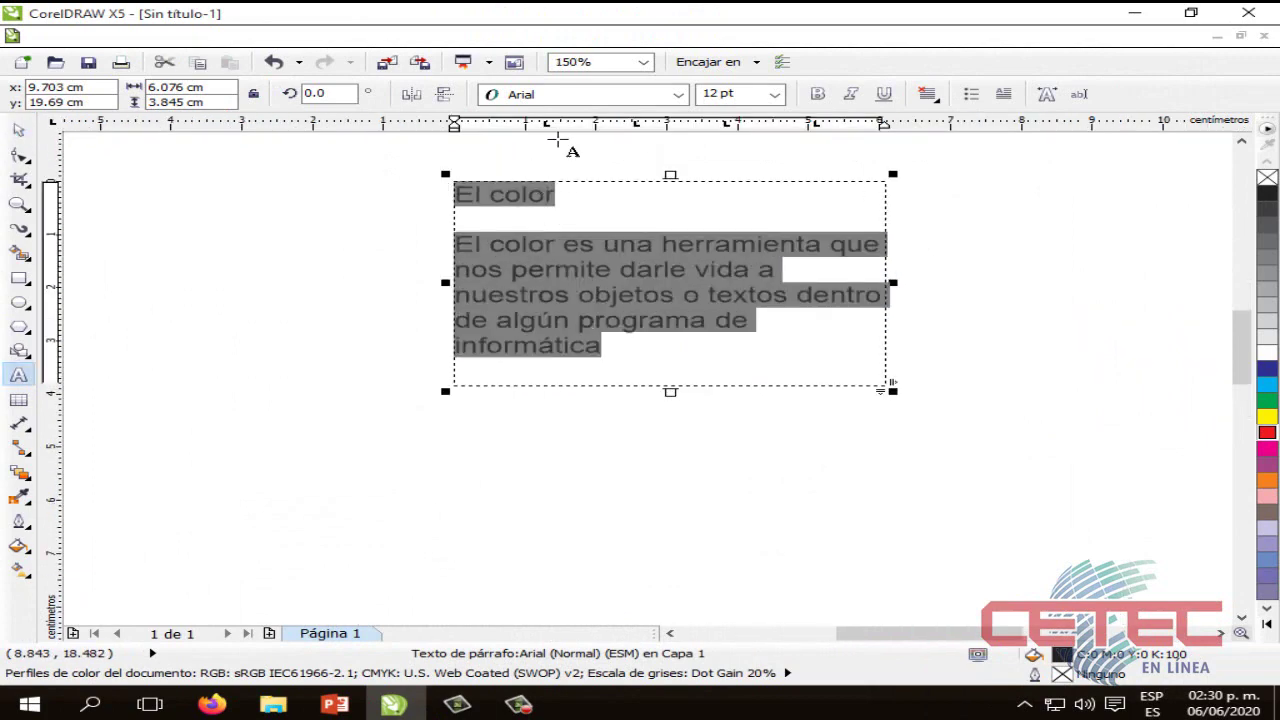
pyautogui.click(678, 94)
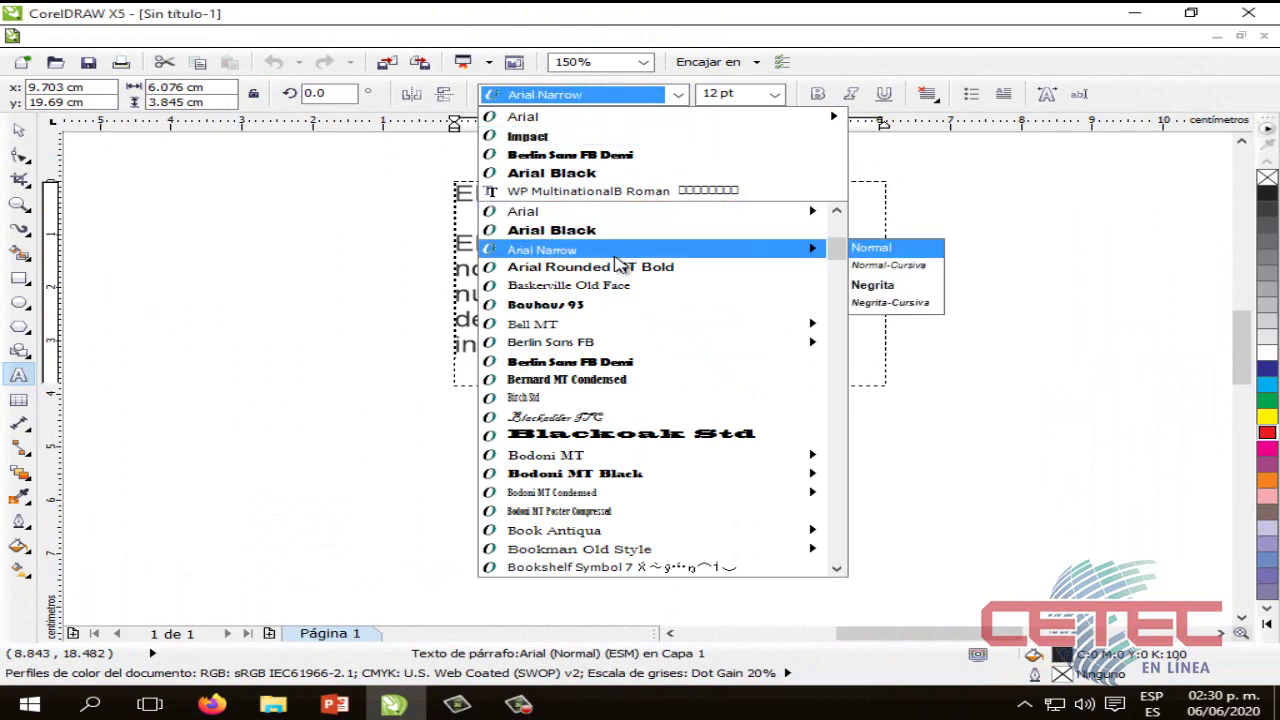
pyautogui.click(610, 286)
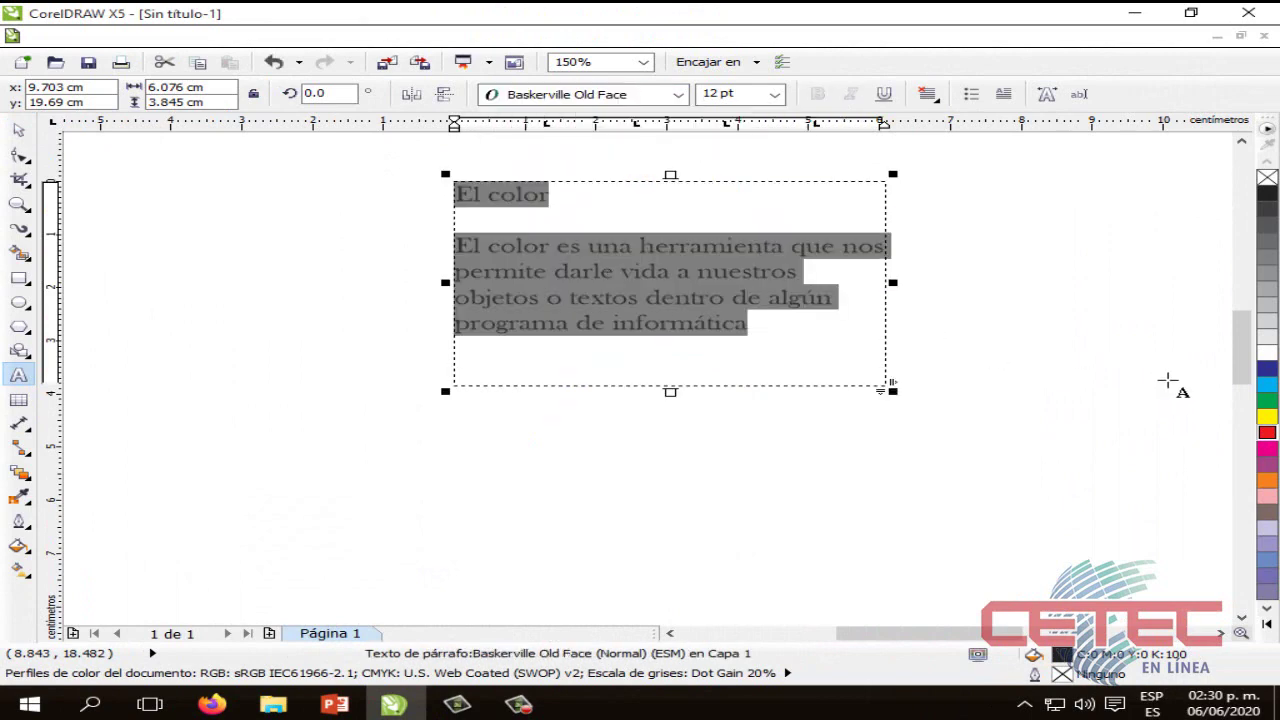
# Step: Fill the paragraph text with yellow, replace that fill with red and select the whole frame as an object
pyautogui.click(1267, 416)
pyautogui.click(729, 405)
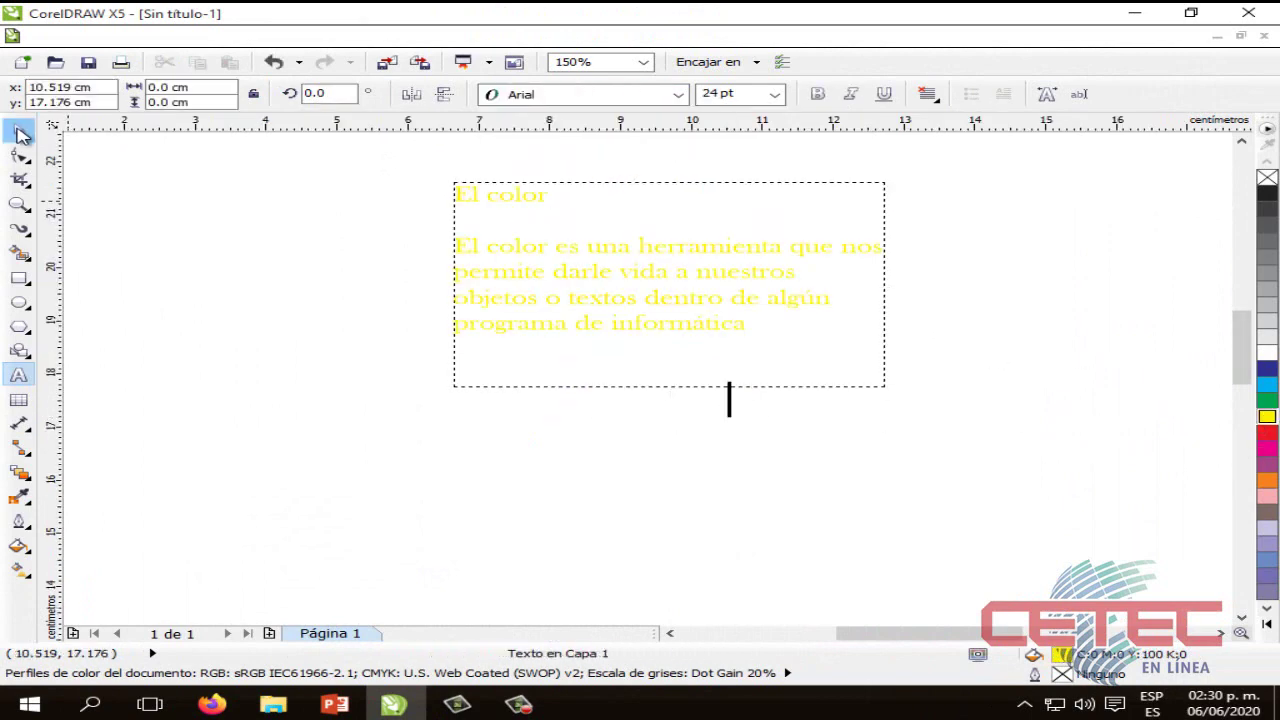
pyautogui.moveTo(748, 323); pyautogui.dragTo(443, 180)
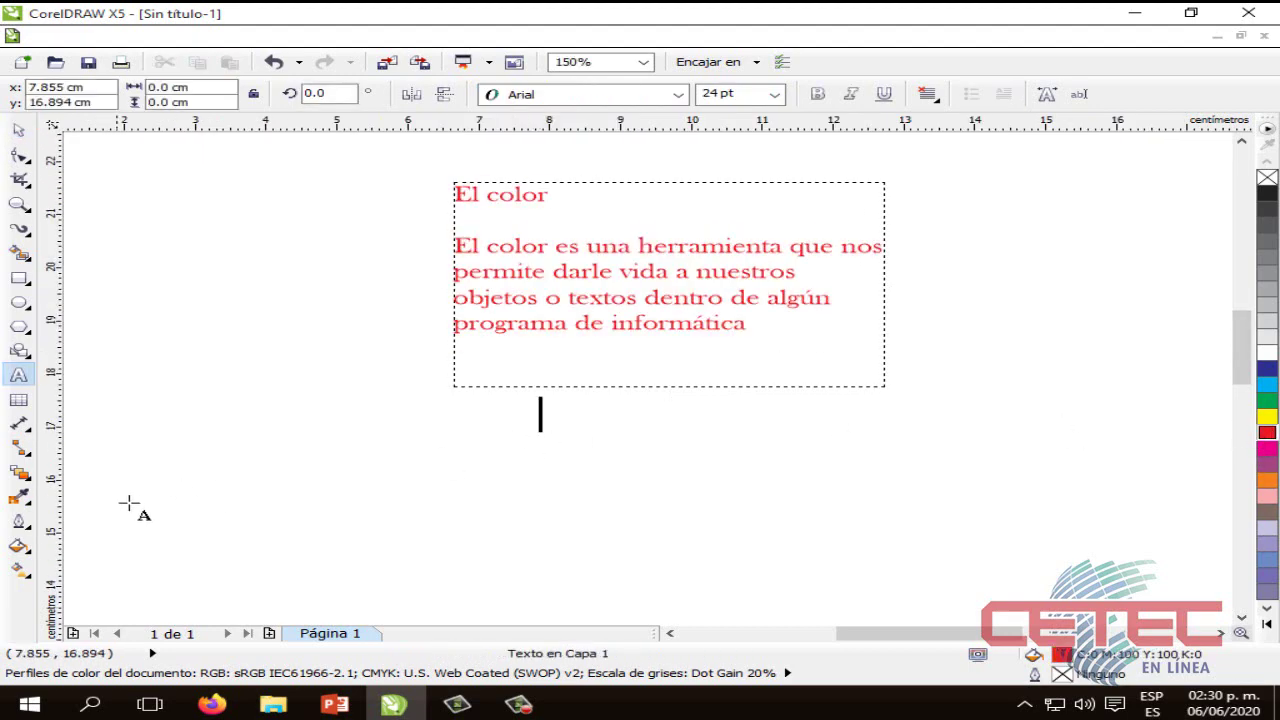
pyautogui.click(18, 130)
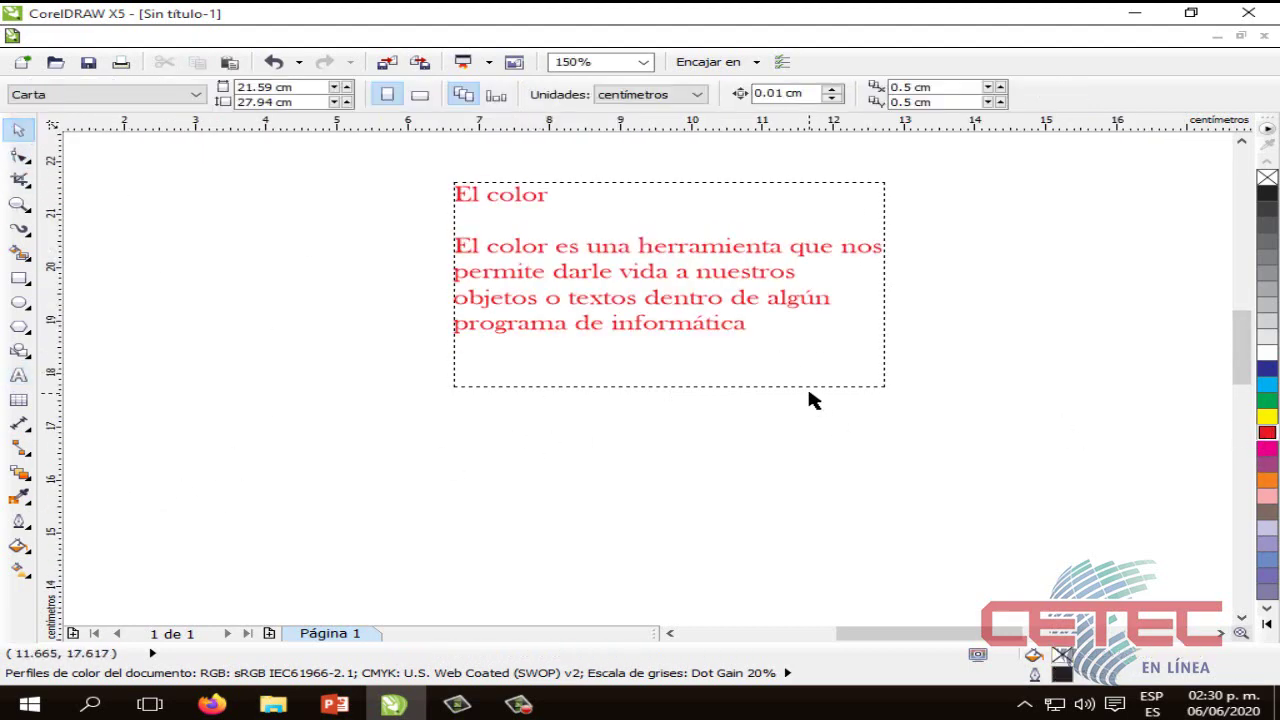
pyautogui.click(710, 386)
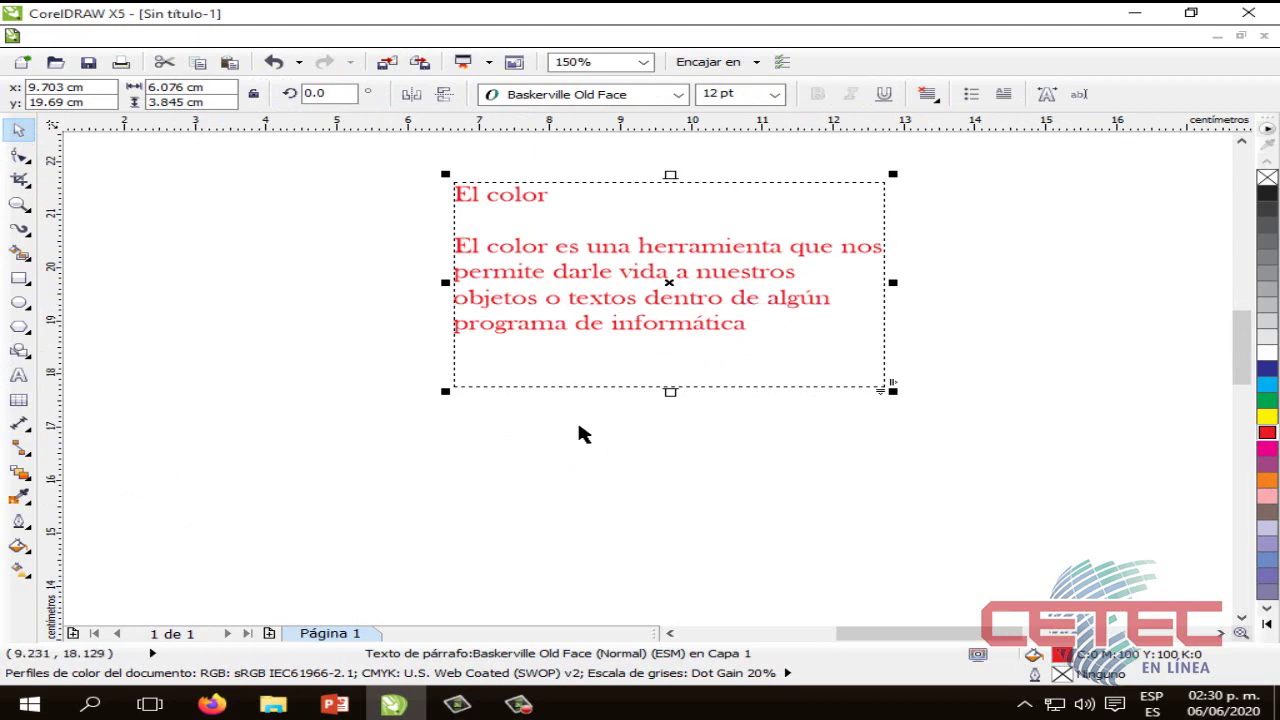
# Step: Switch to PowerPoint, review the Texto de Párrafo and Cajas de texto slides, and return to CorelDRAW
pyautogui.click(340, 706)
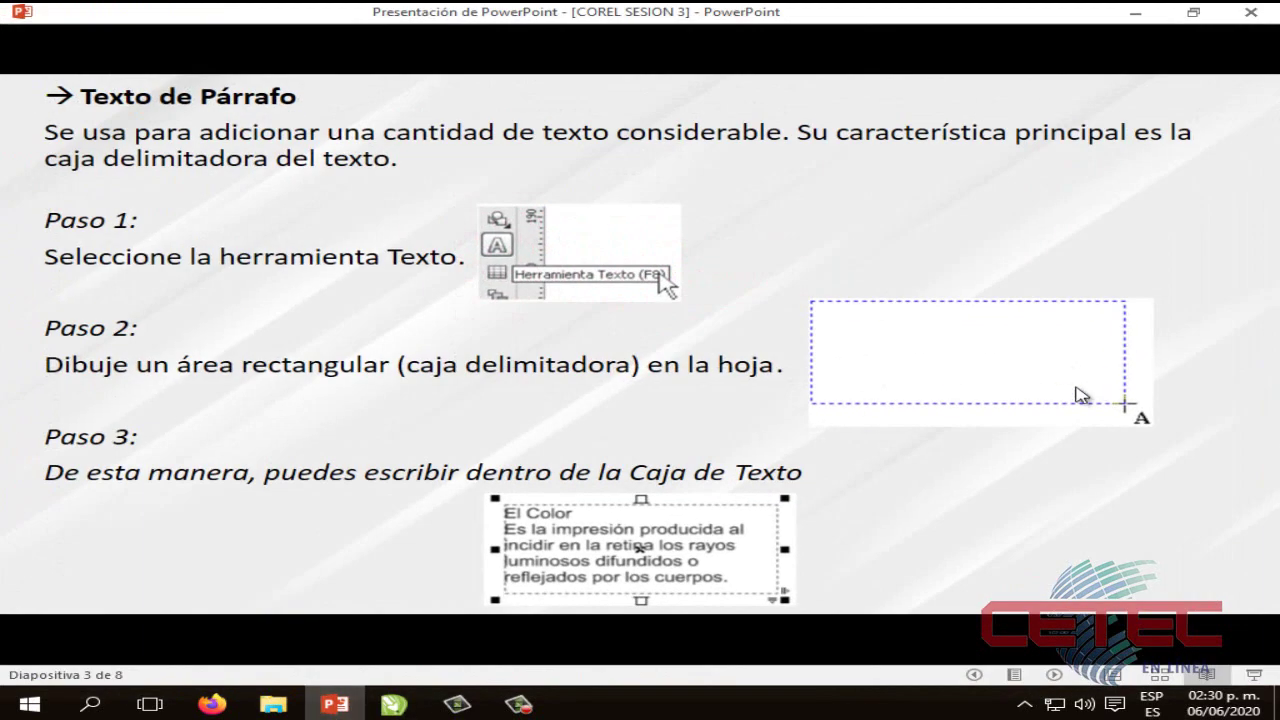
pyautogui.click(1074, 400)
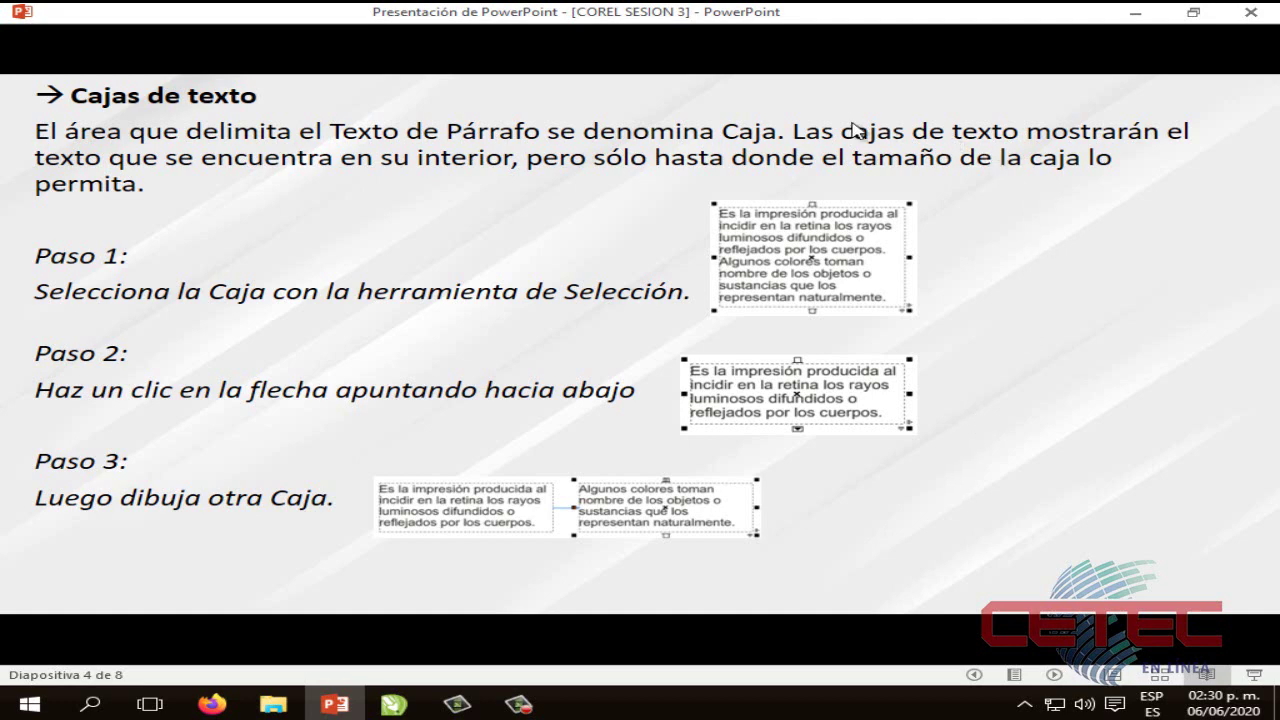
pyautogui.click(378, 706)
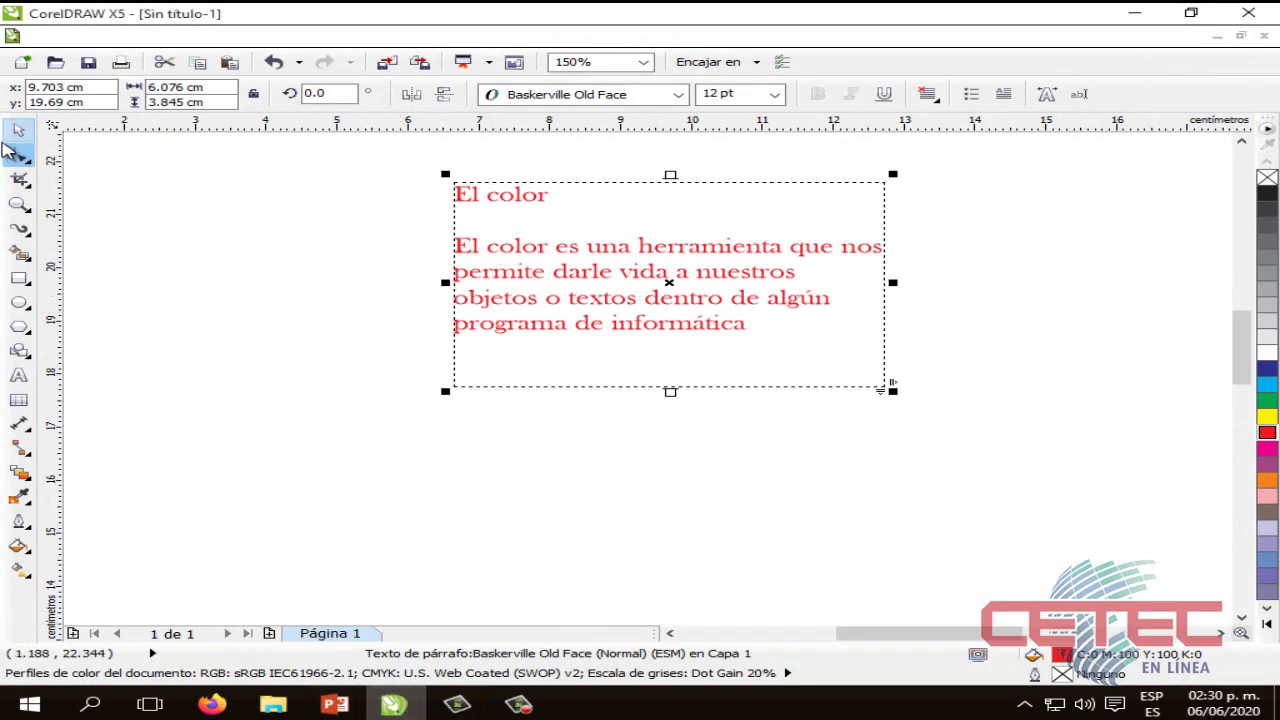
# Step: Add a new line below the paragraph text reading "Sus origenes se remontan a los primeros años de una nueva era de la informatica y el diseño"
pyautogui.click(18, 374)
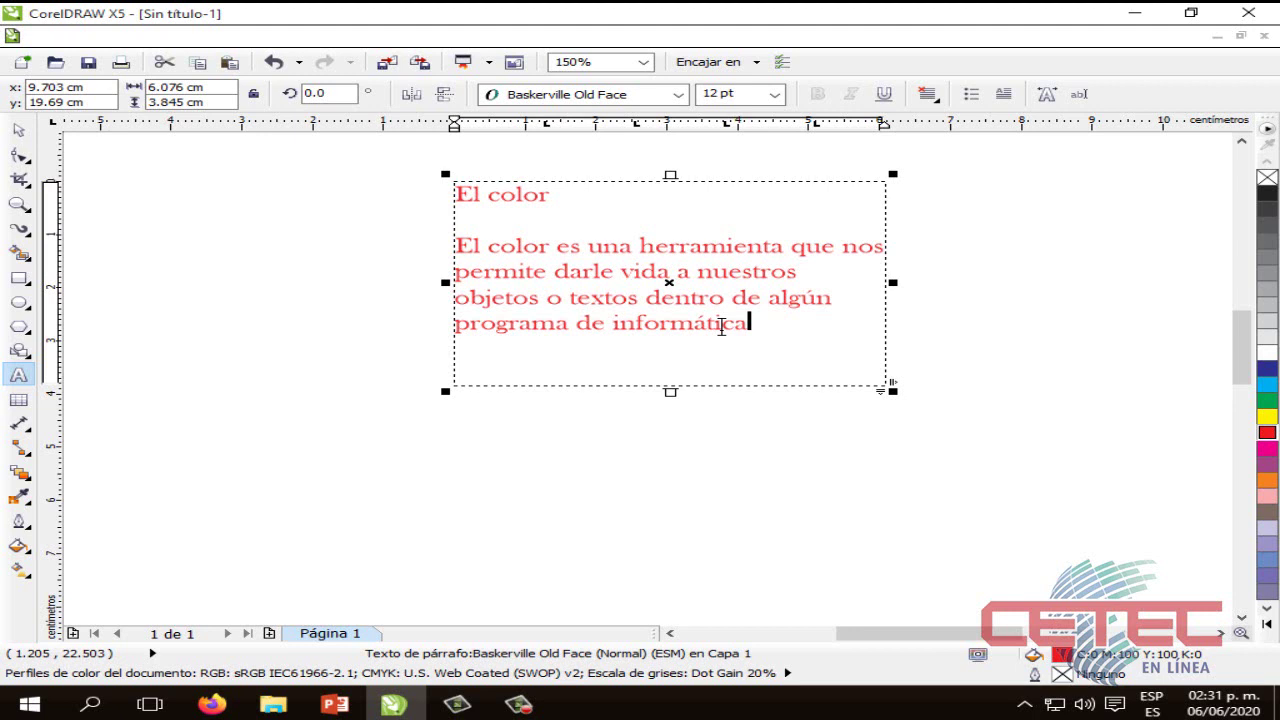
pyautogui.press('Return')
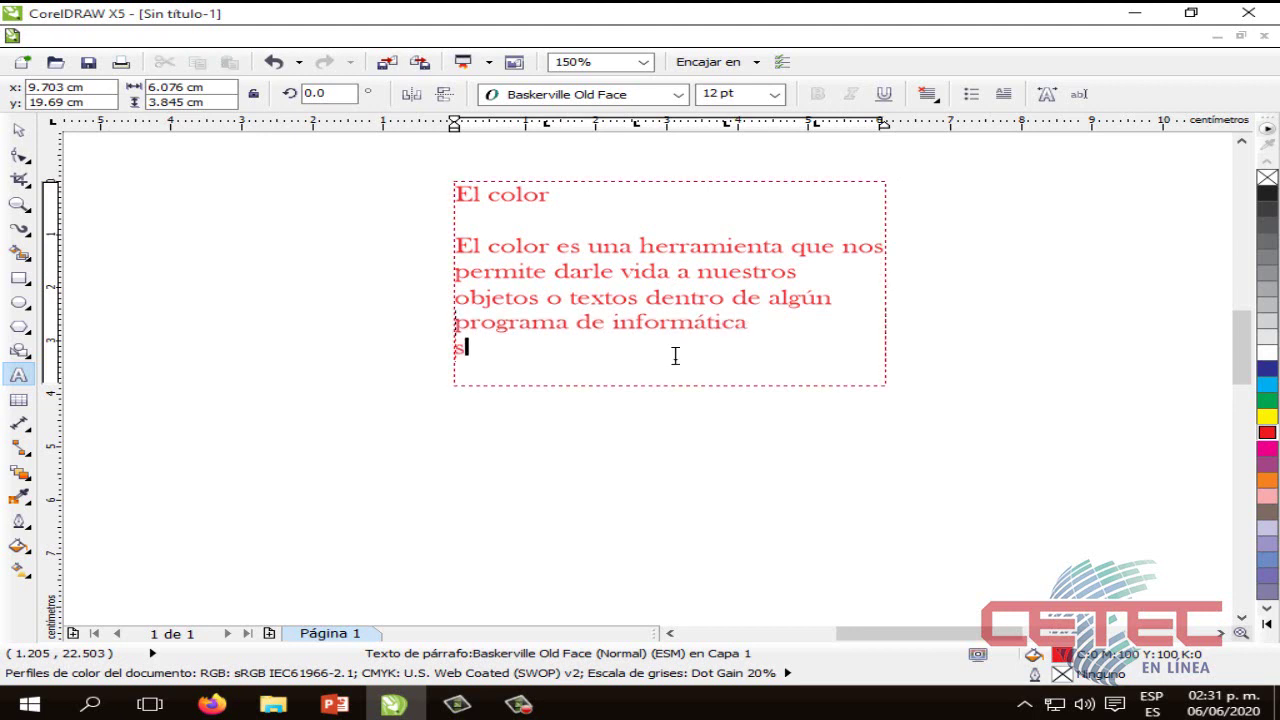
pyautogui.write('Sus orig')
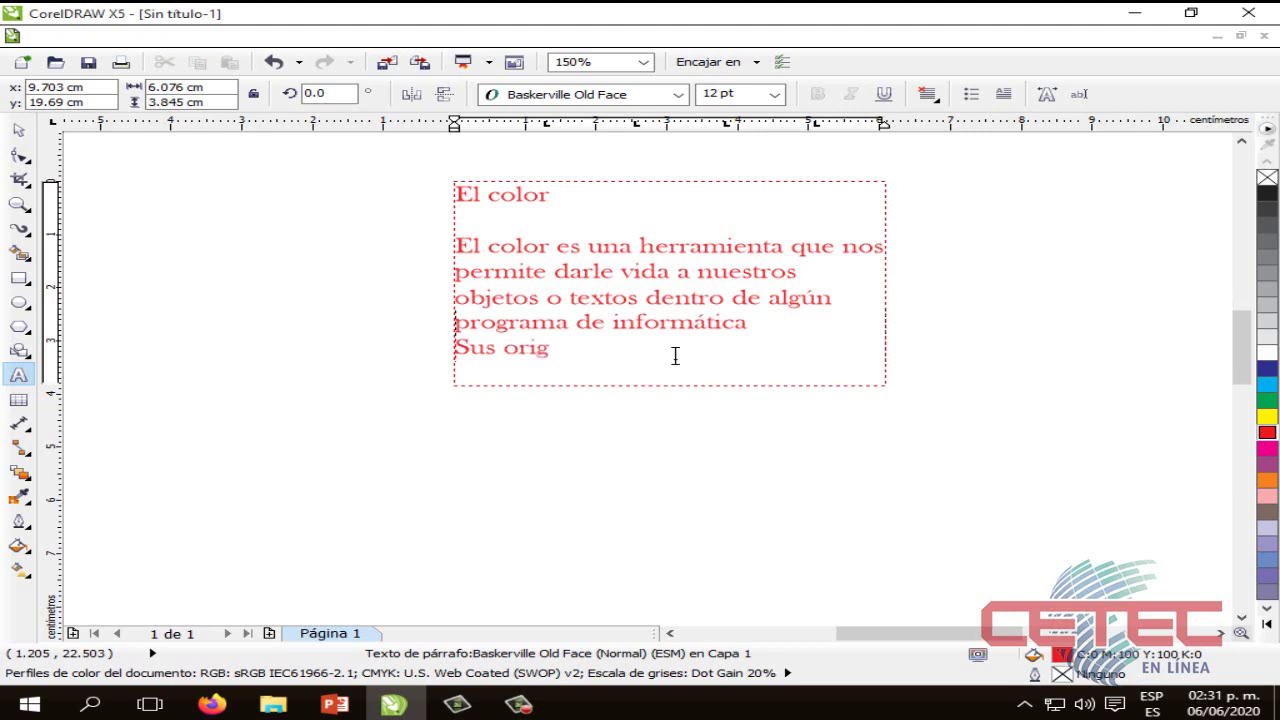
pyautogui.write('enes se')
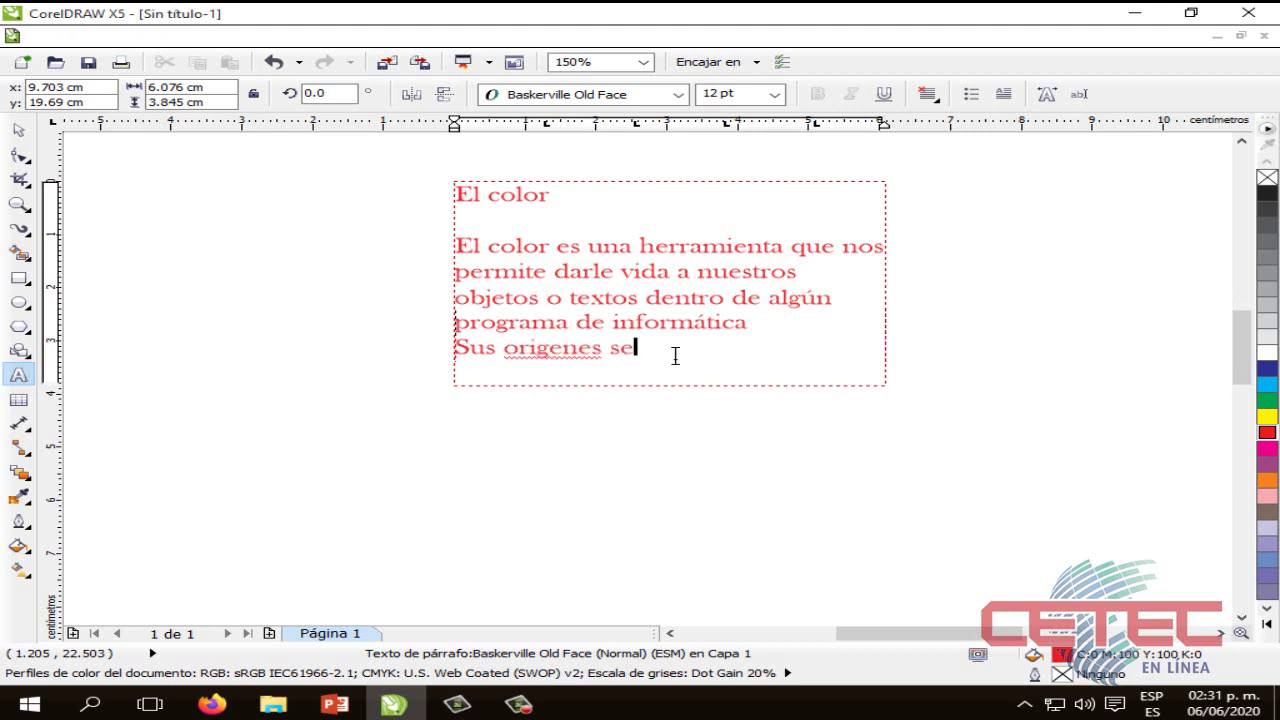
pyautogui.write(' remontan a ')
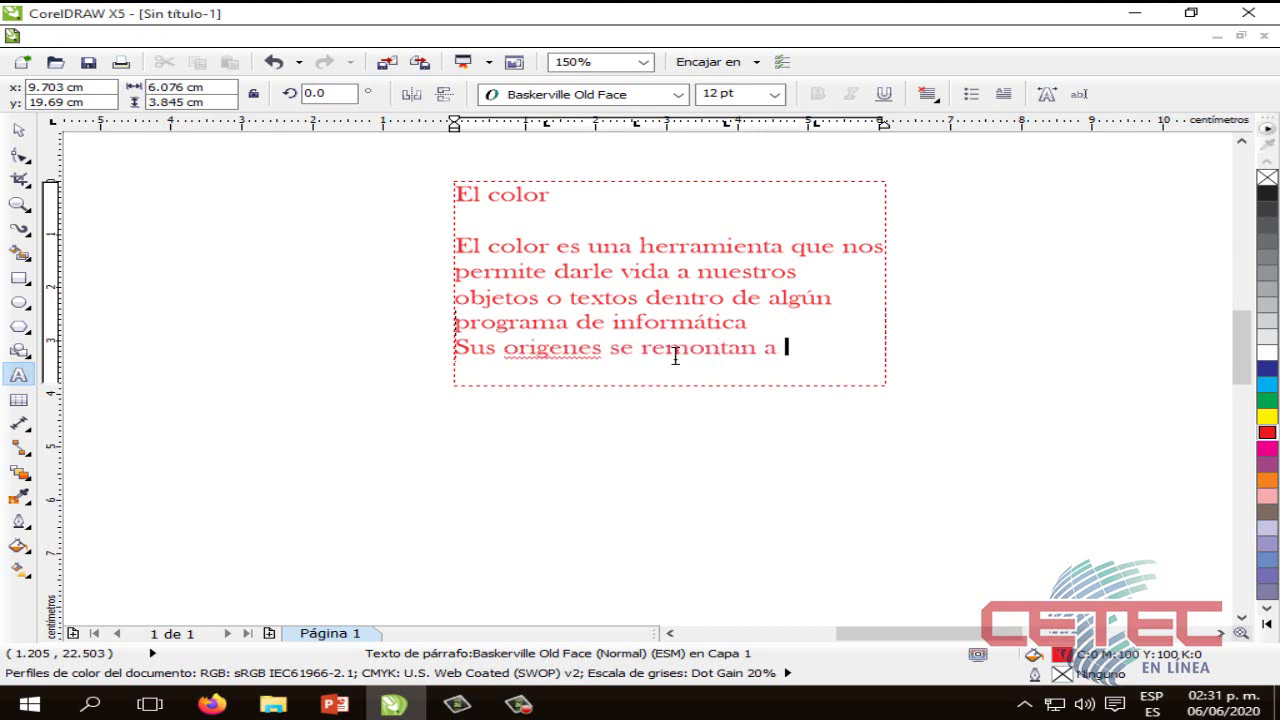
pyautogui.write('los prim')
pyautogui.press('BackSpace')
pyautogui.press('BackSpace')
pyautogui.press('BackSpace')
pyautogui.press('BackSpace')
pyautogui.click(18, 130)
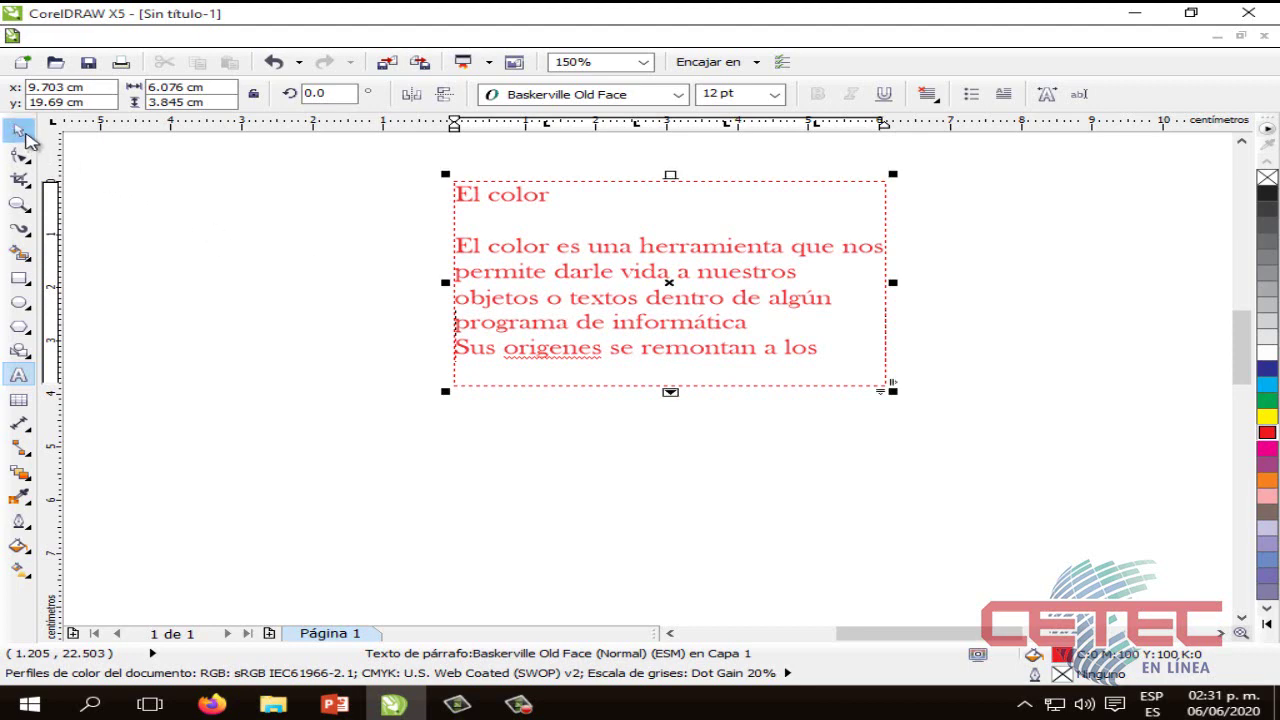
# Step: Shorten the paragraph text frame from its bottom edge to a height of about 3.4 cm, then deselect it
pyautogui.click(294, 306)
pyautogui.click(652, 340)
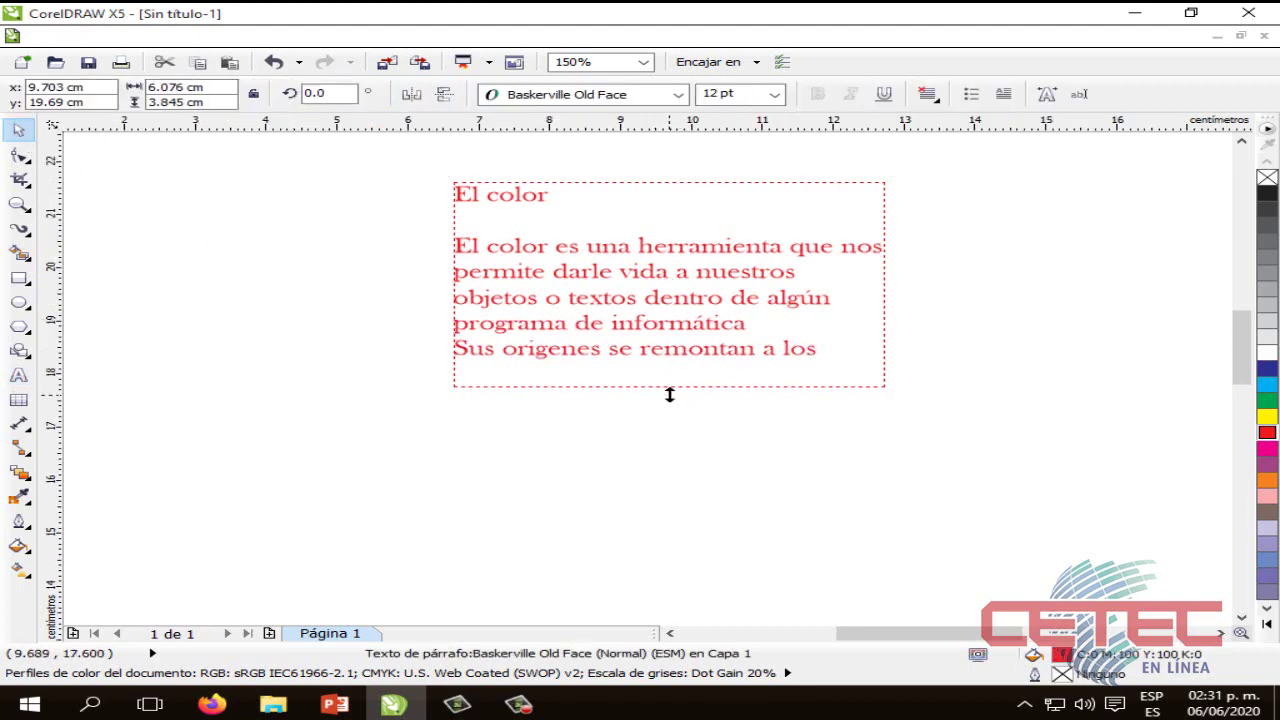
pyautogui.moveTo(669, 391); pyautogui.dragTo(676, 369)
pyautogui.click(778, 391)
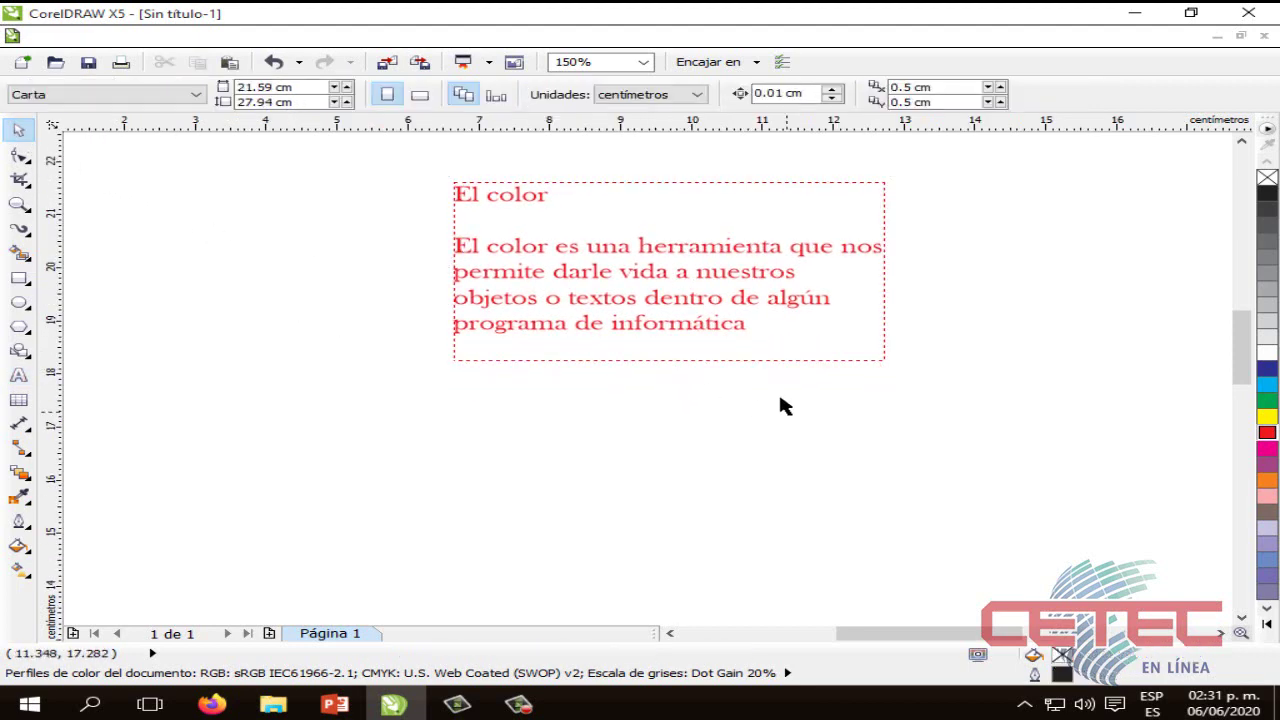
pyautogui.click(810, 190)
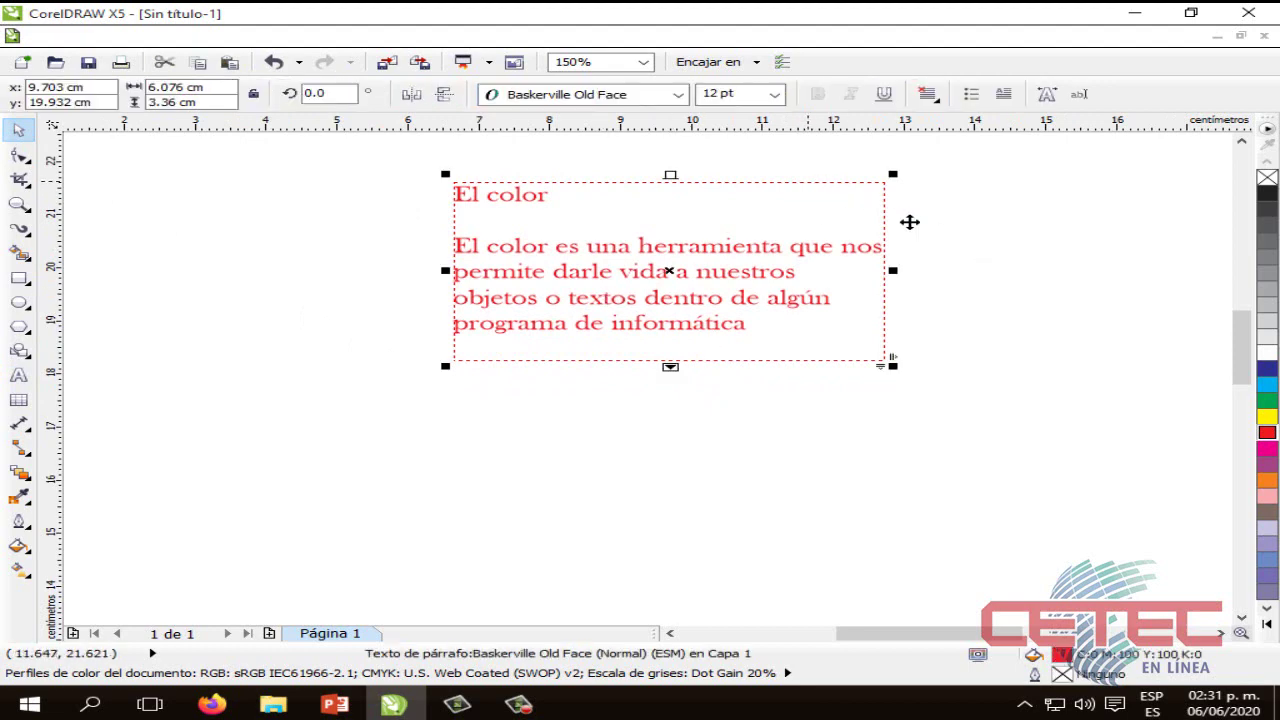
pyautogui.click(1043, 289)
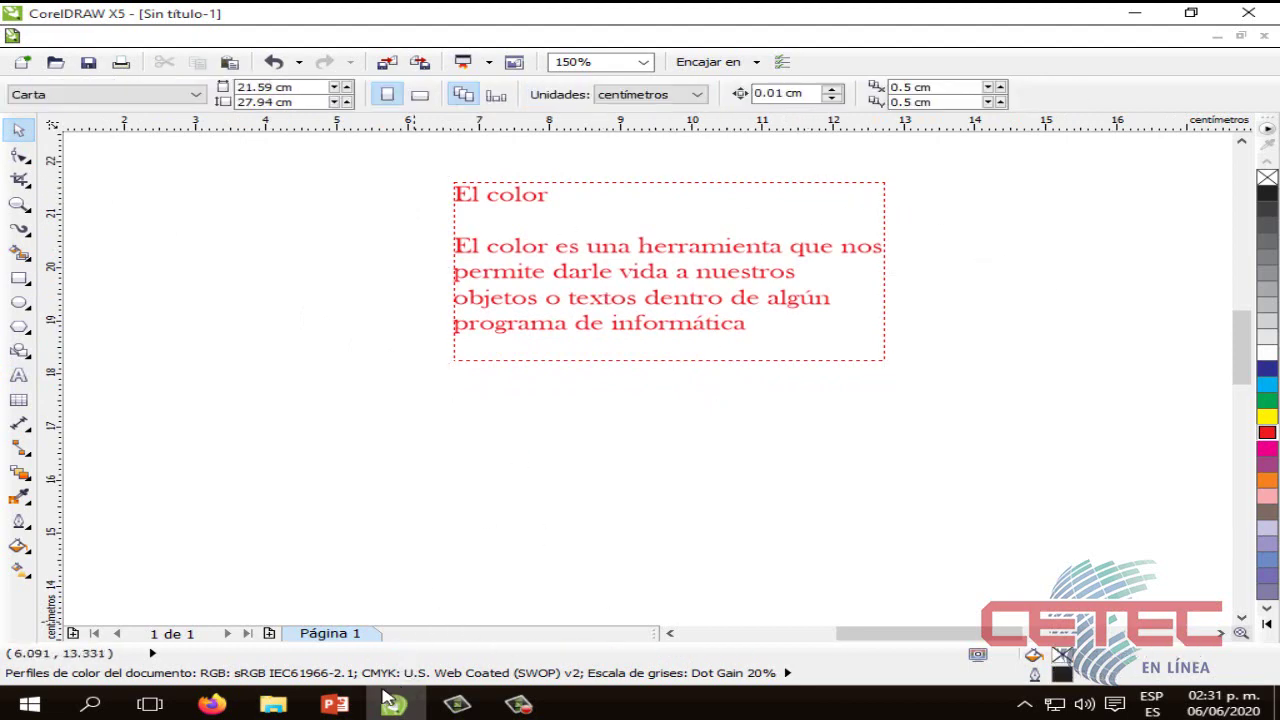
# Step: Consult the Cajas de texto slide in PowerPoint, return to CorelDRAW and move the text frame to about x 9.4 cm, y 19.1 cm
pyautogui.click(335, 704)
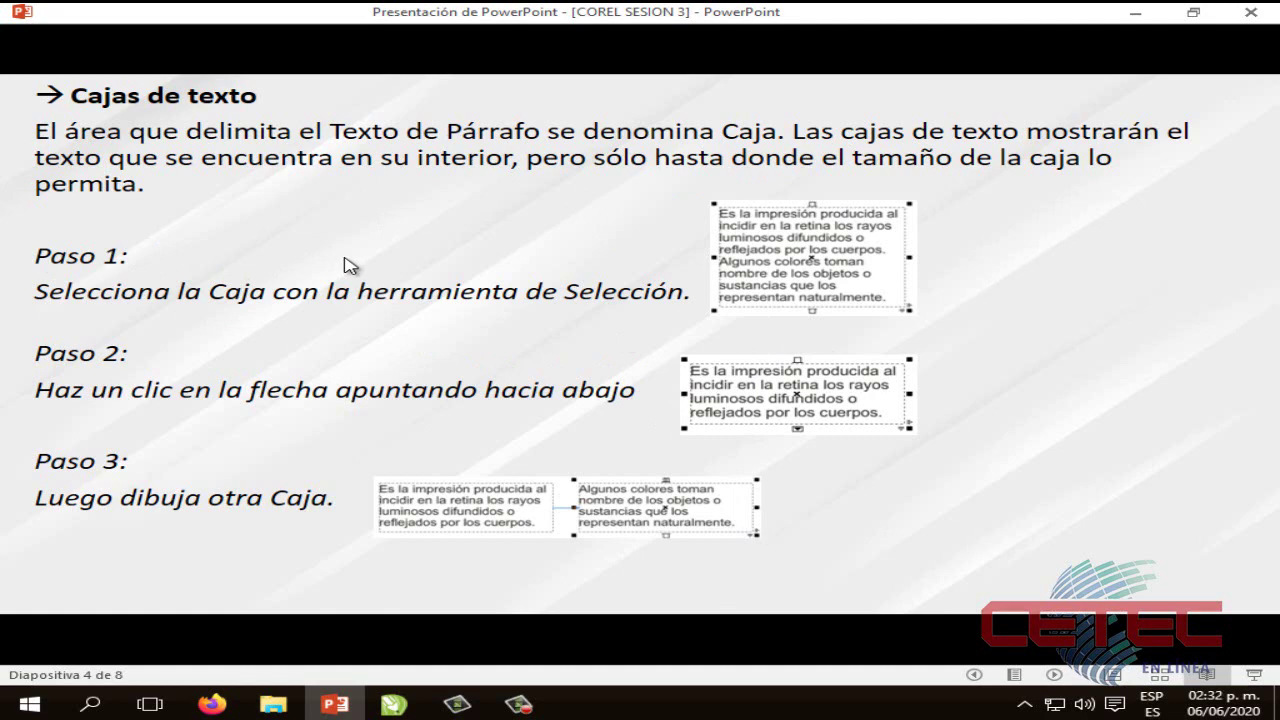
pyautogui.click(393, 705)
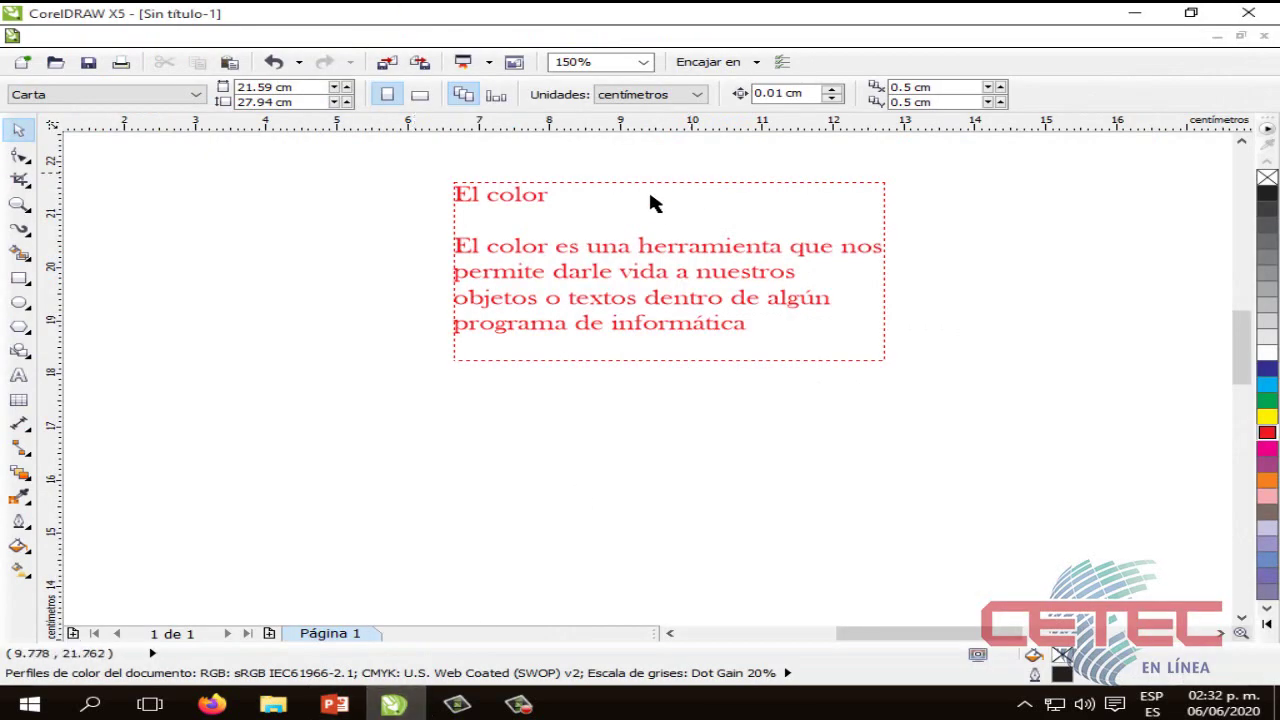
pyautogui.moveTo(679, 203); pyautogui.dragTo(654, 248)
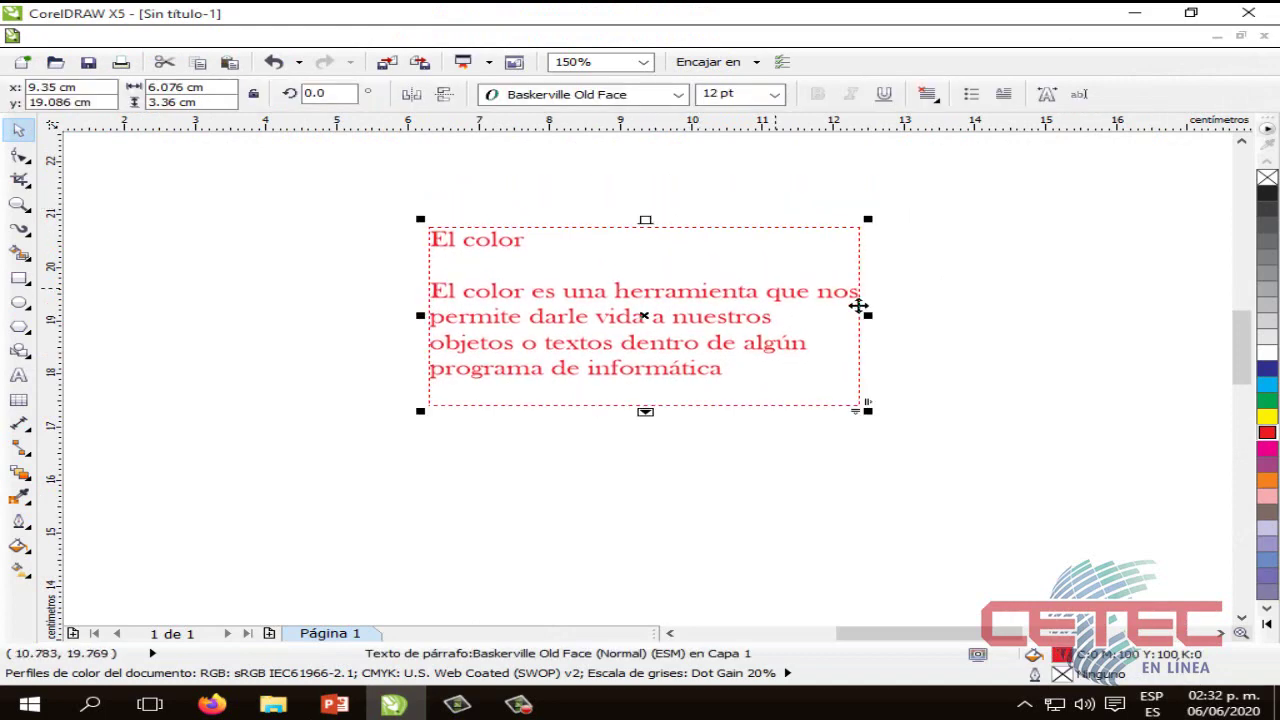
pyautogui.click(907, 358)
# Step: Link the overflow text to a new frame about 5.6 by 3.5 cm beside the original and move it to about x 16.5 cm, y 19.2 cm
pyautogui.click(671, 229)
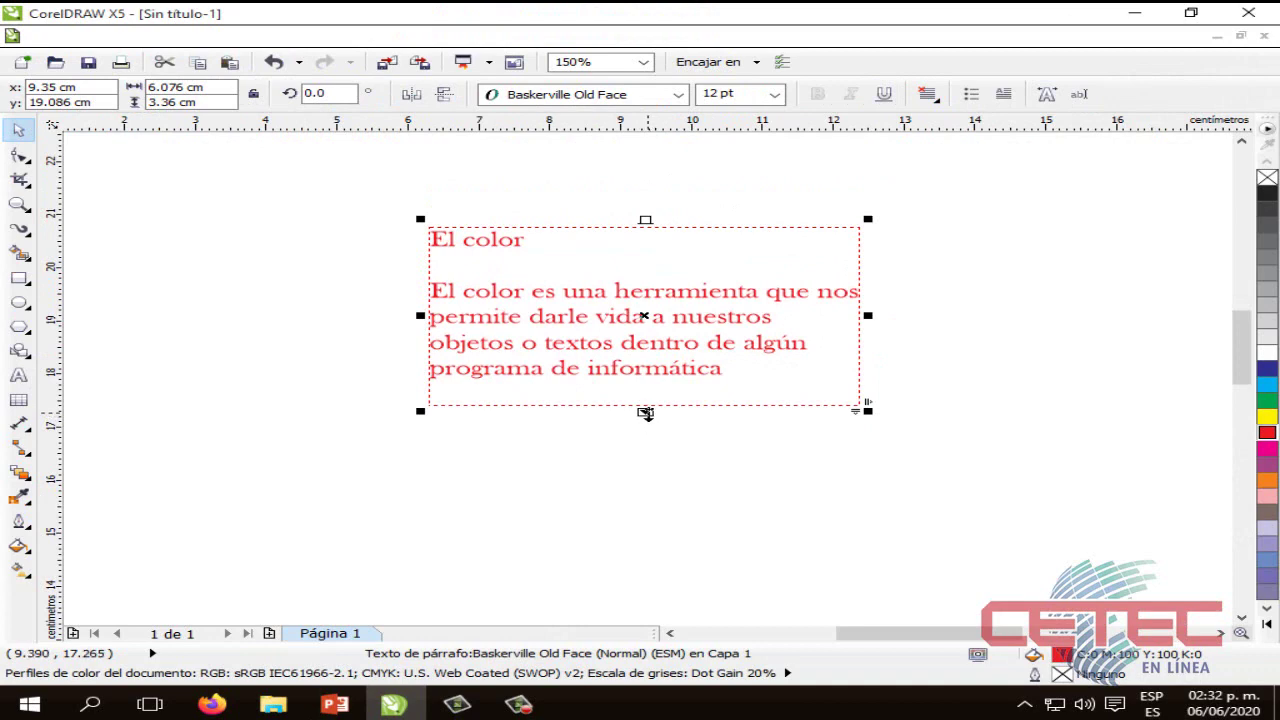
pyautogui.click(645, 412)
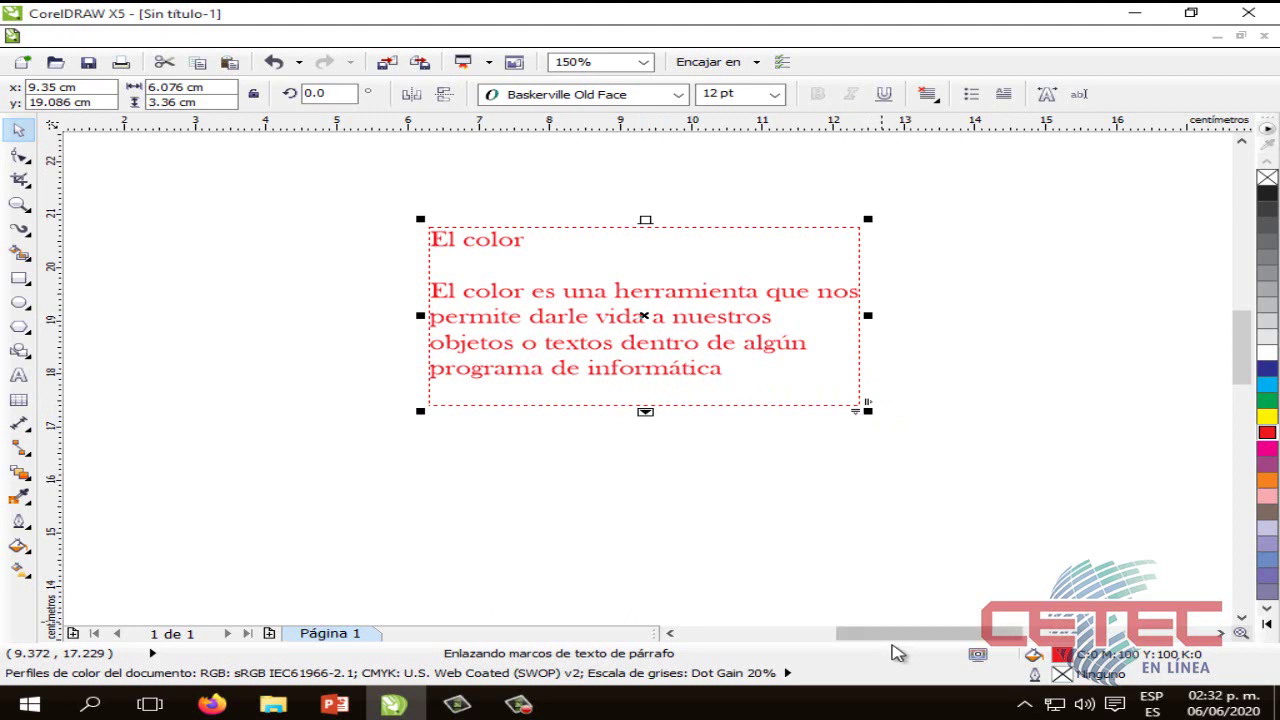
pyautogui.moveTo(888, 633); pyautogui.dragTo(935, 630)
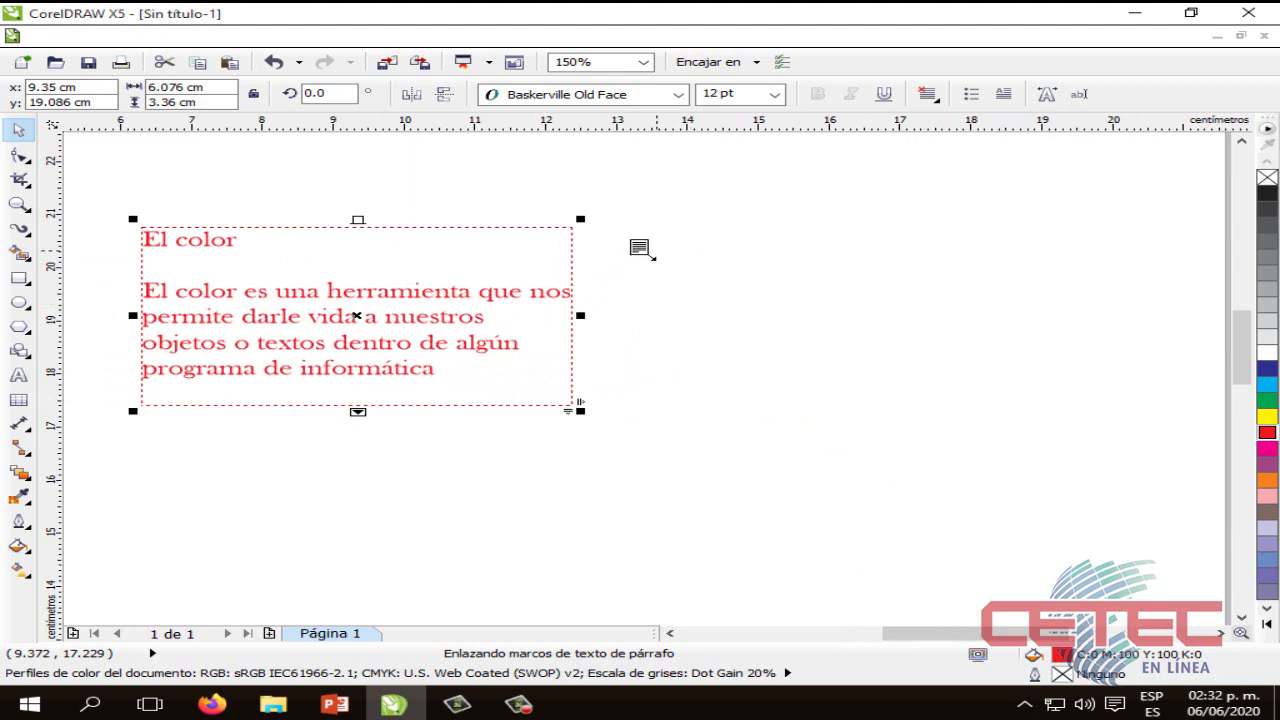
pyautogui.moveTo(648, 236); pyautogui.dragTo(1043, 421)
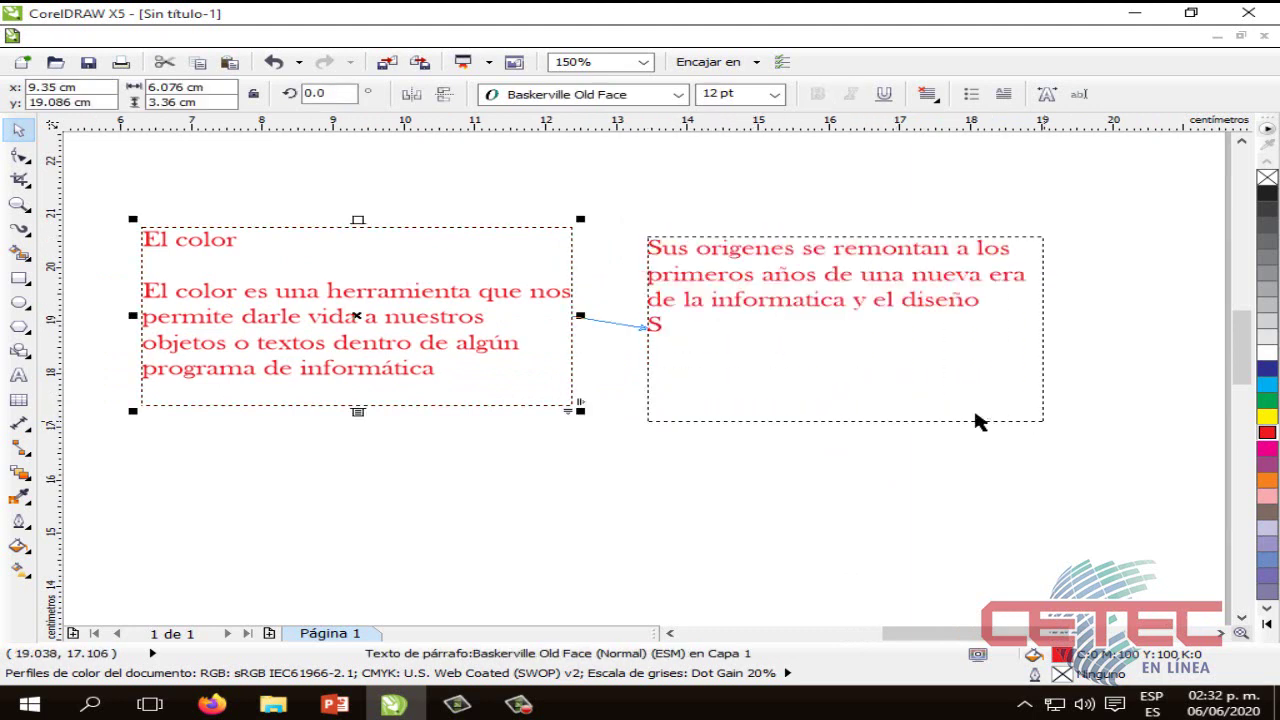
pyautogui.click(775, 248)
pyautogui.moveTo(784, 238); pyautogui.dragTo(746, 229)
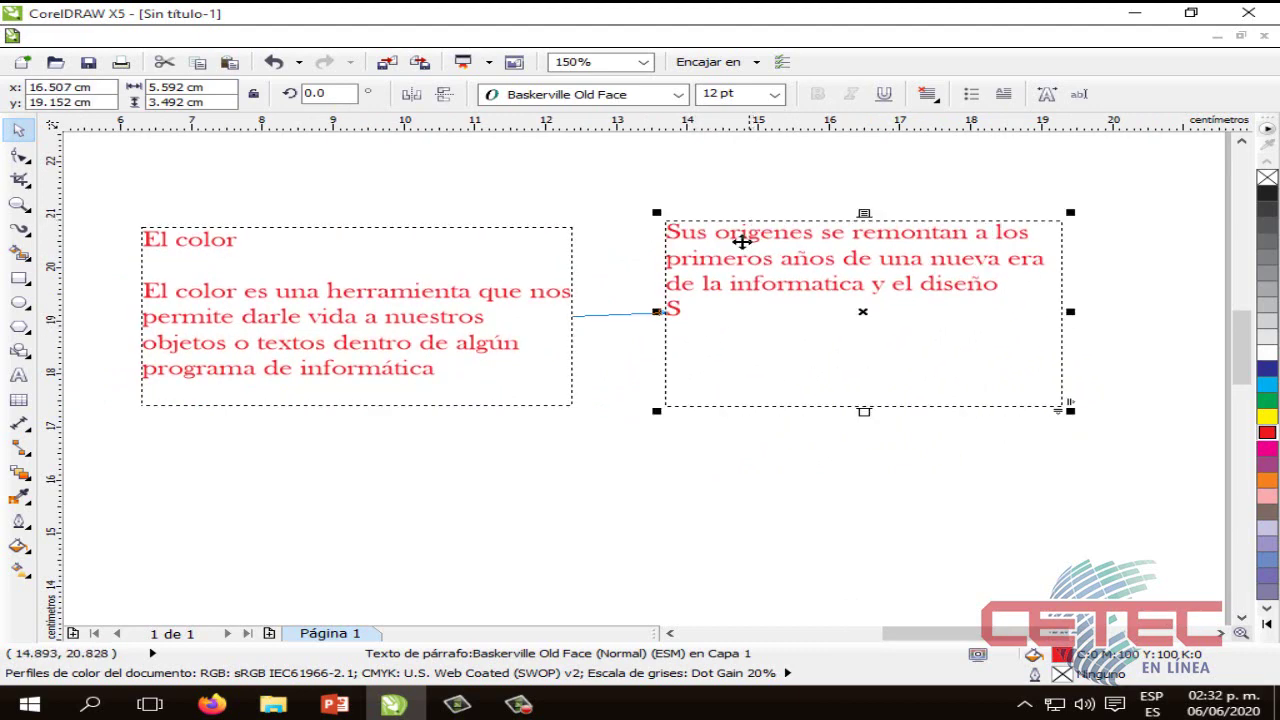
# Step: Delete the stray final S in the linked frame and correct the misspelled words to "informática" and "orígenes"
pyautogui.click(686, 309)
pyautogui.press('BackSpace')
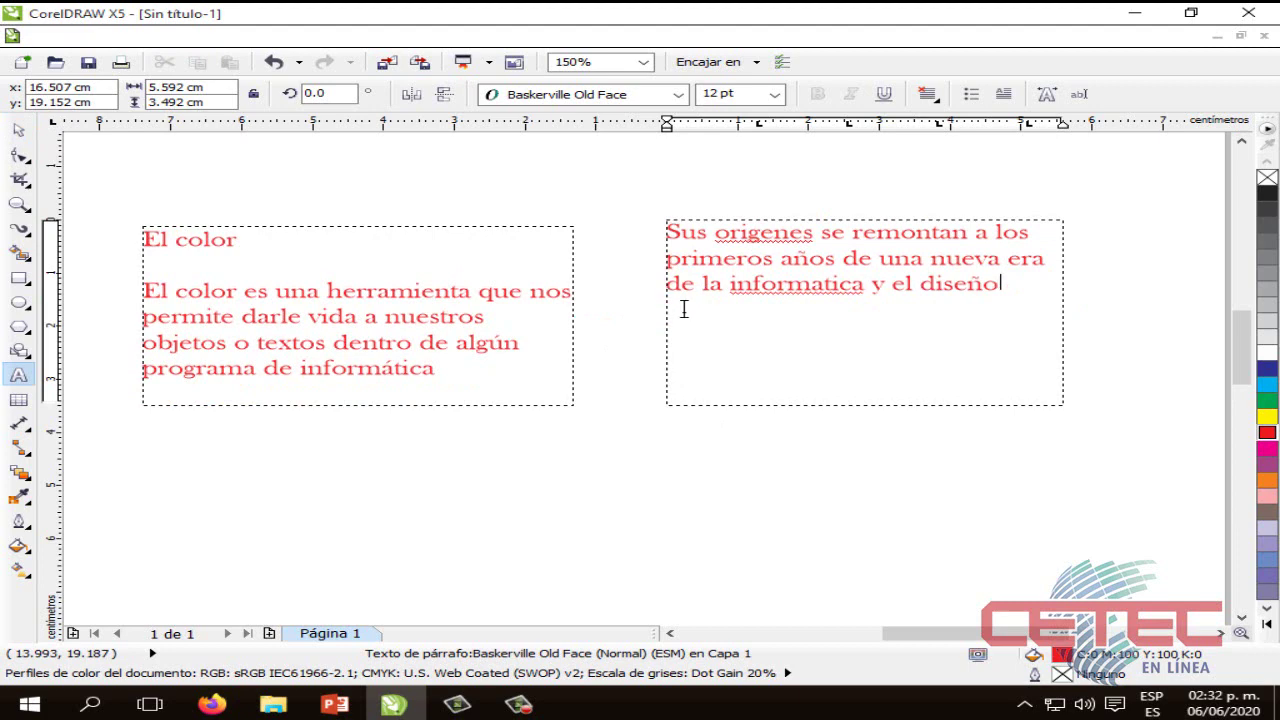
pyautogui.rightClick(790, 286)
pyautogui.click(816, 449)
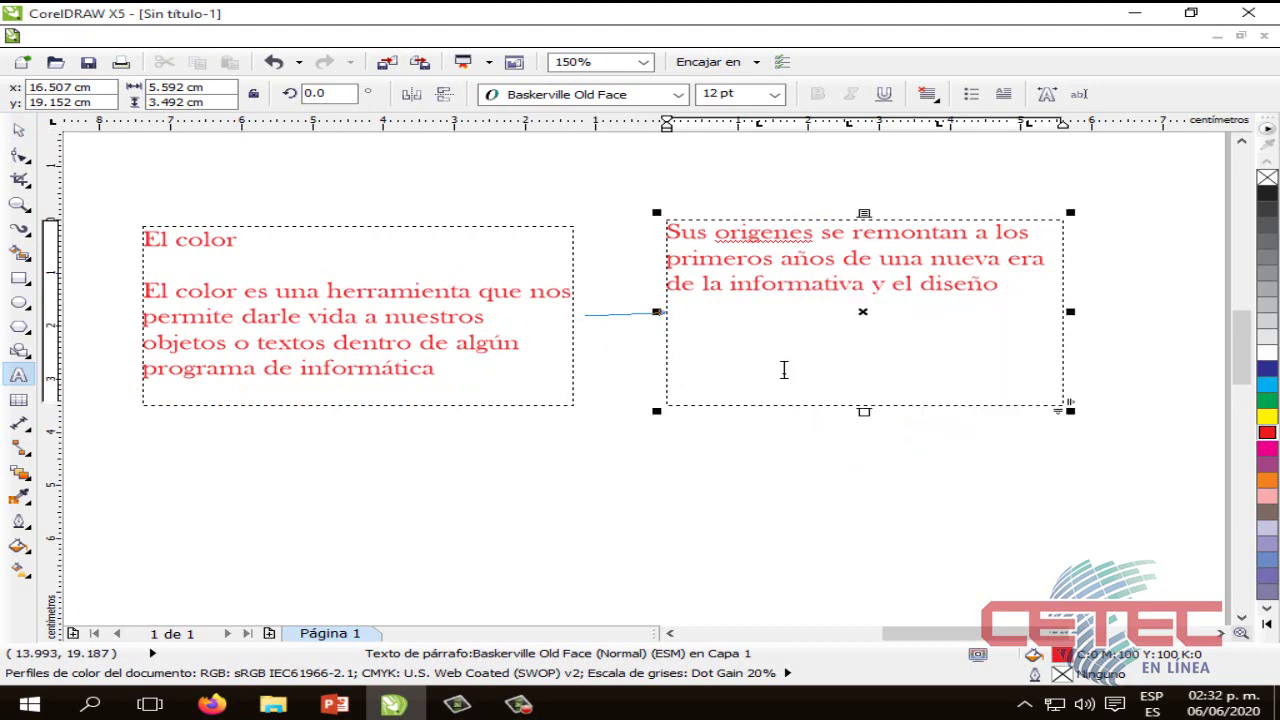
pyautogui.press('BackSpace')
pyautogui.press('BackSpace')
pyautogui.write('ca')
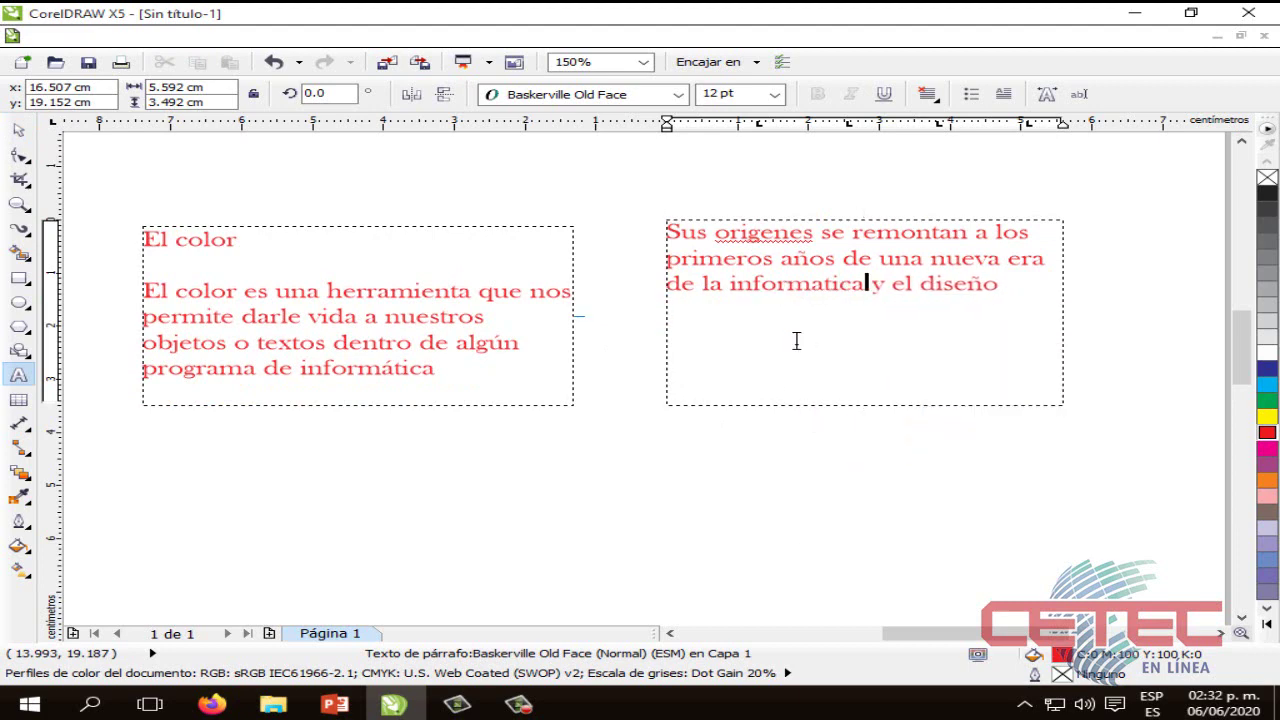
pyautogui.rightClick(812, 285)
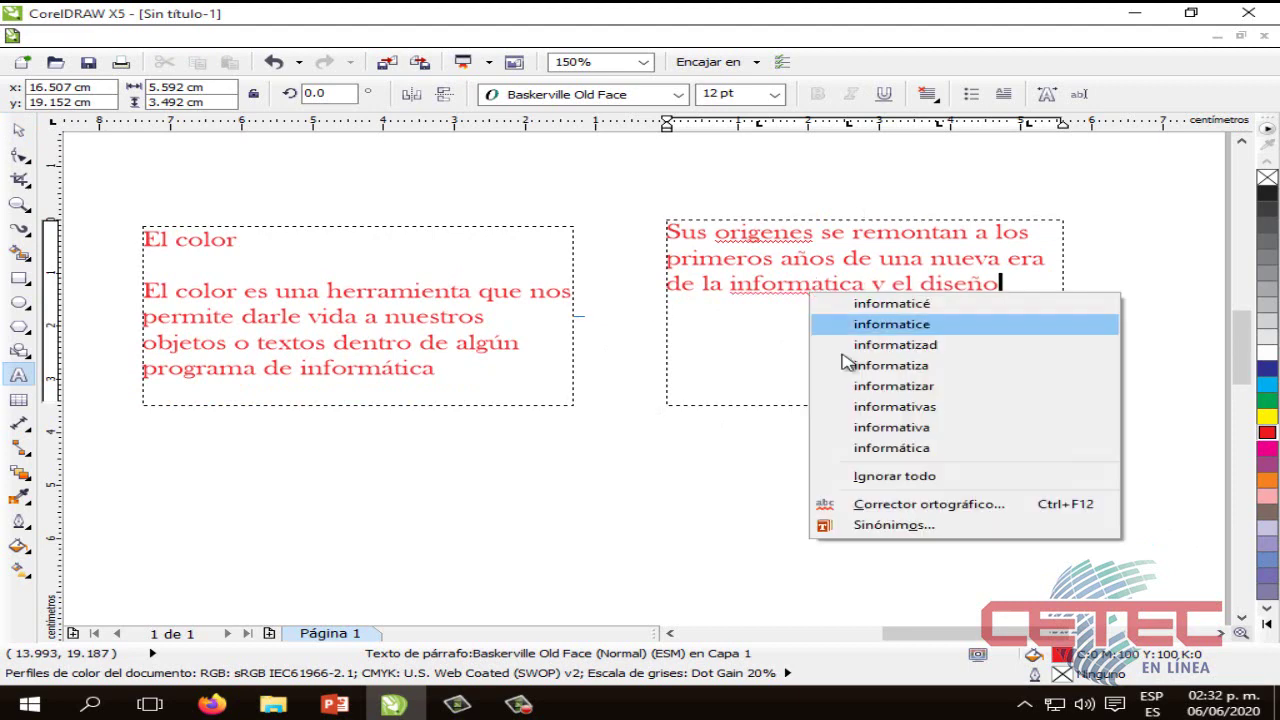
pyautogui.click(891, 448)
pyautogui.rightClick(767, 238)
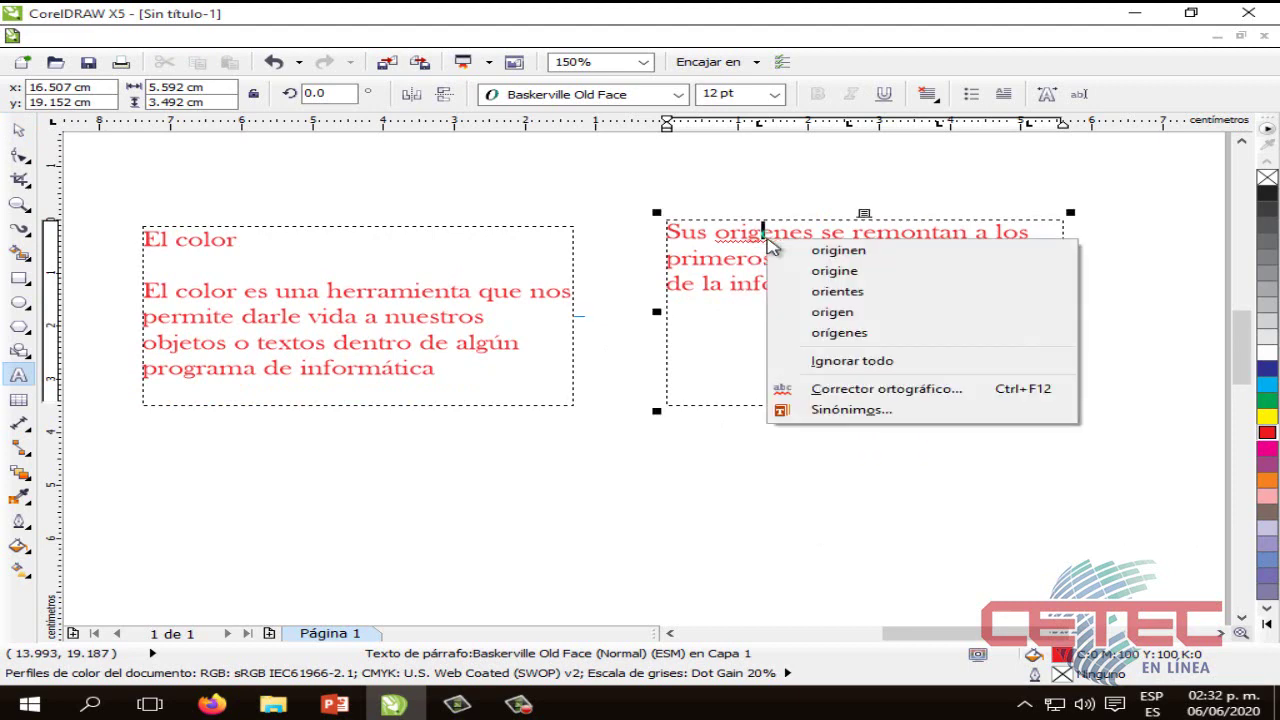
pyautogui.click(855, 334)
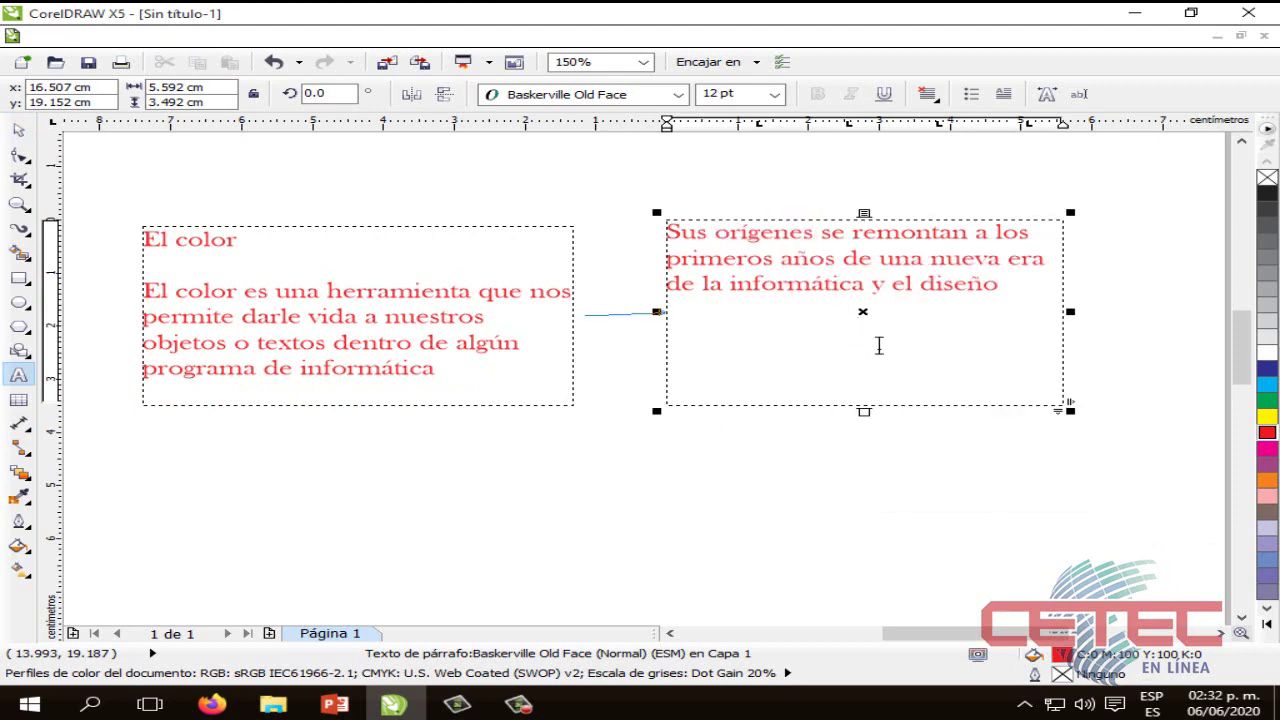
# Step: Shorten the linked frame to about 1.8 cm high and move it to about x 16.7 cm, y 18.1 cm
pyautogui.moveTo(864, 412); pyautogui.dragTo(864, 321)
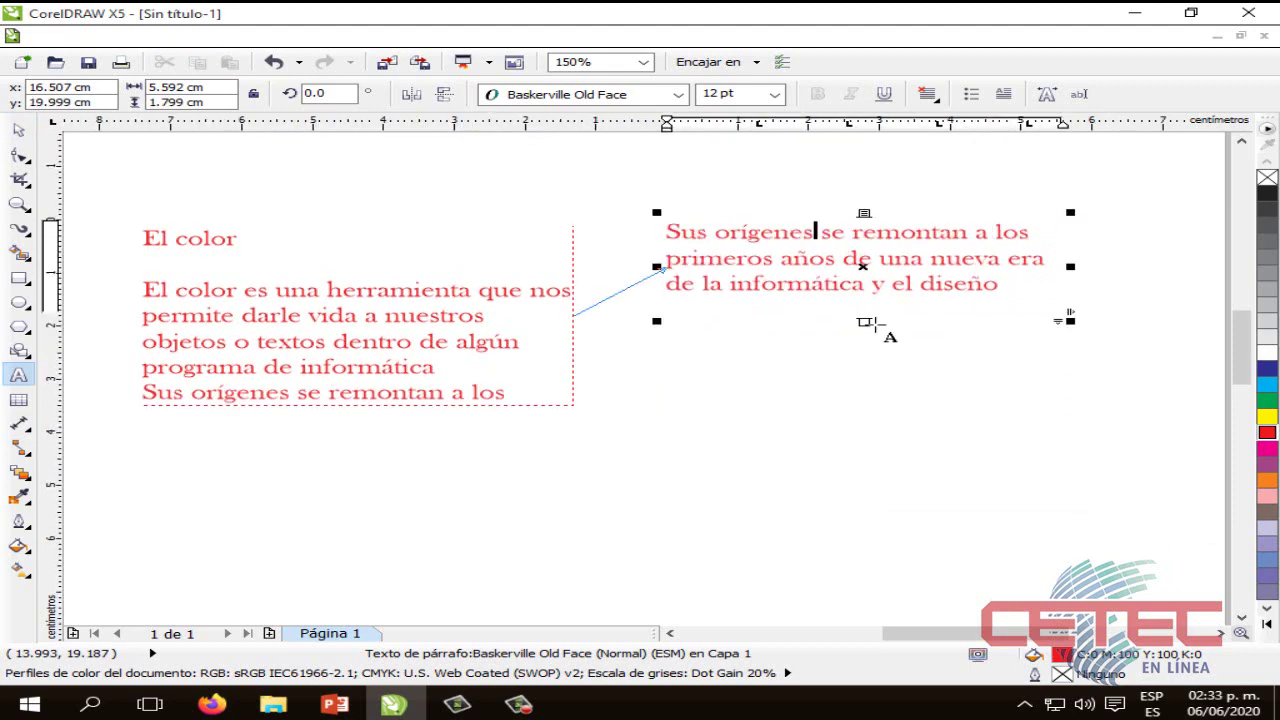
pyautogui.click(18, 130)
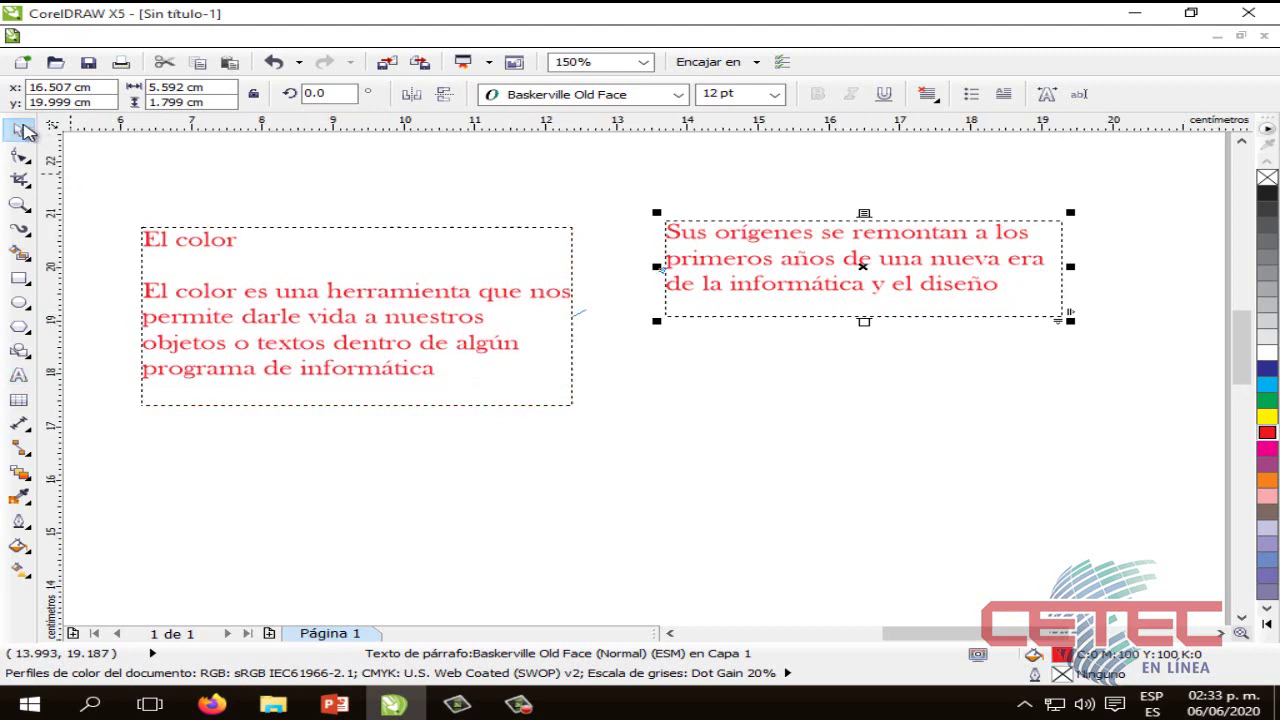
pyautogui.moveTo(734, 223); pyautogui.dragTo(749, 323)
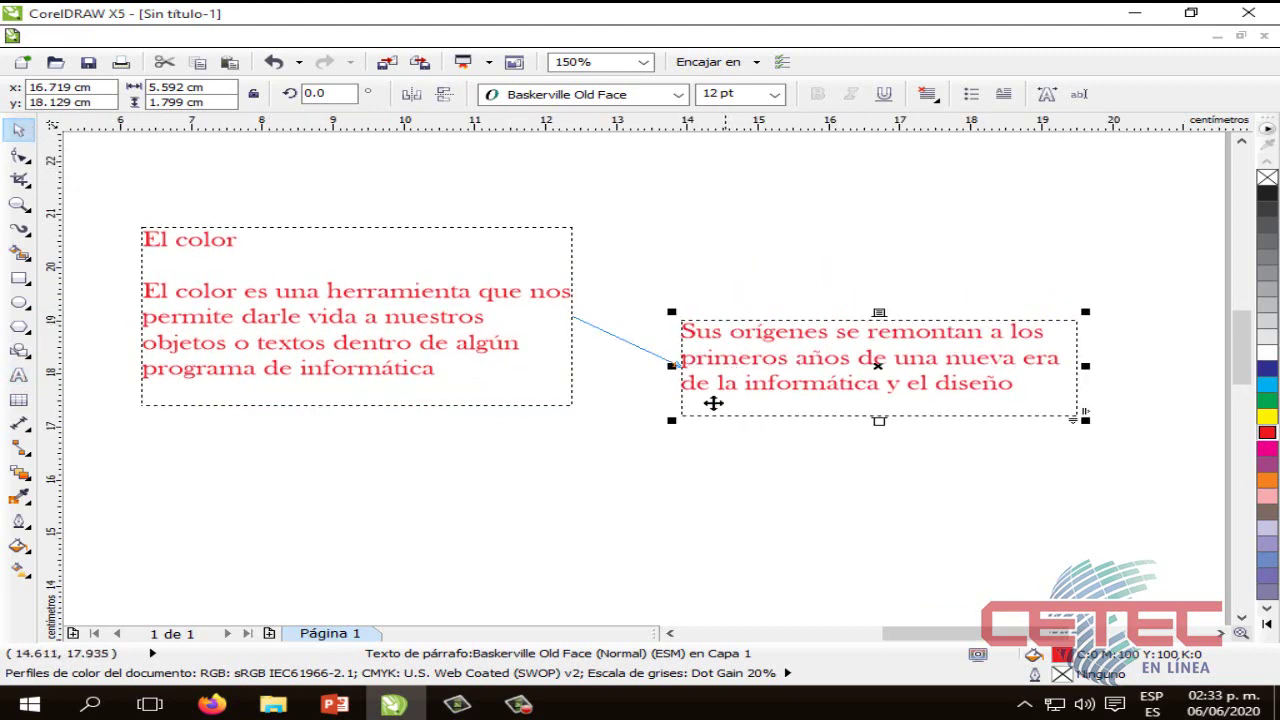
pyautogui.click(652, 455)
pyautogui.click(718, 330)
pyautogui.click(549, 398)
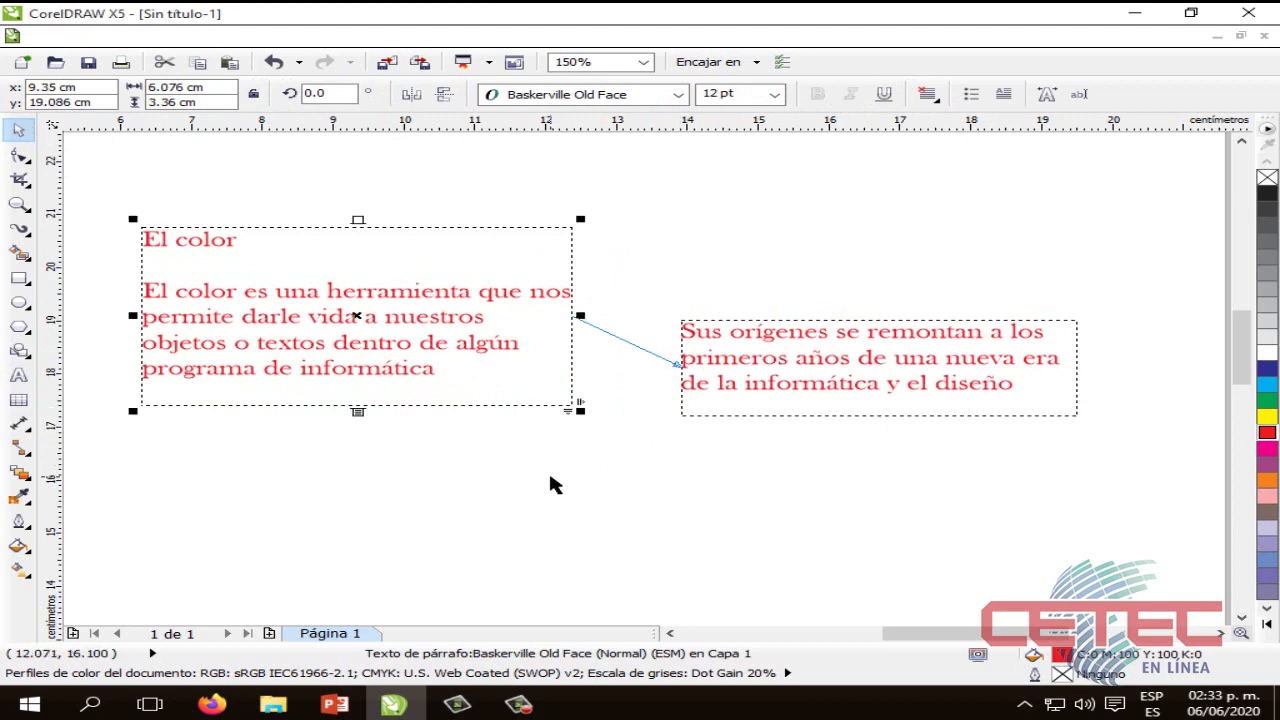
pyautogui.click(594, 337)
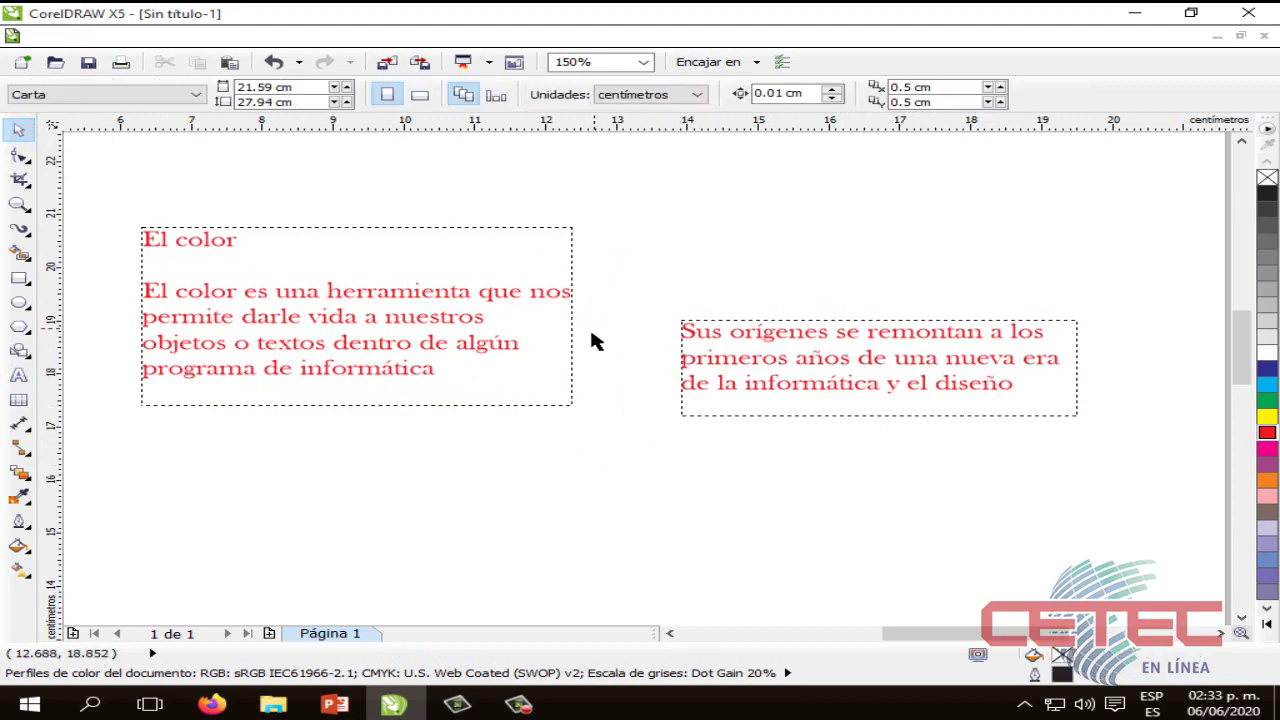
# Step: Move the linked frame up and away from the original frame, to about x 17.8 cm, y 20.3 cm
pyautogui.click(521, 406)
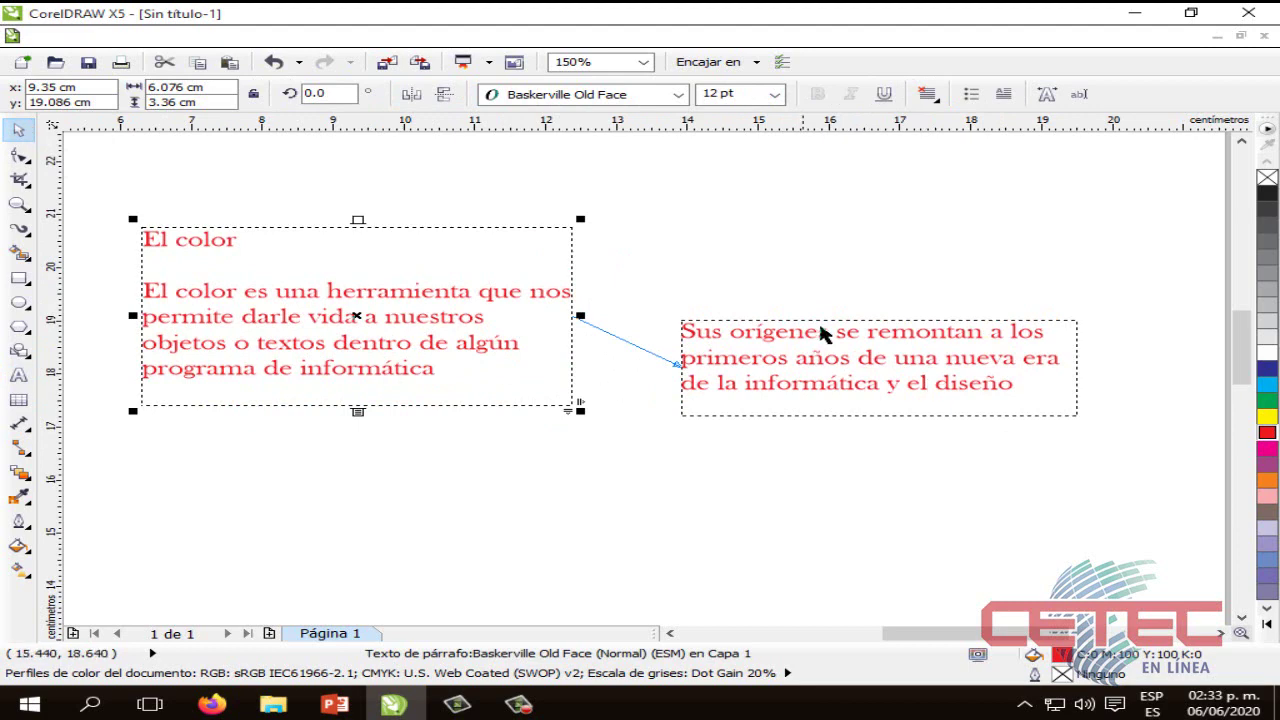
pyautogui.moveTo(822, 330); pyautogui.dragTo(897, 213)
pyautogui.click(700, 441)
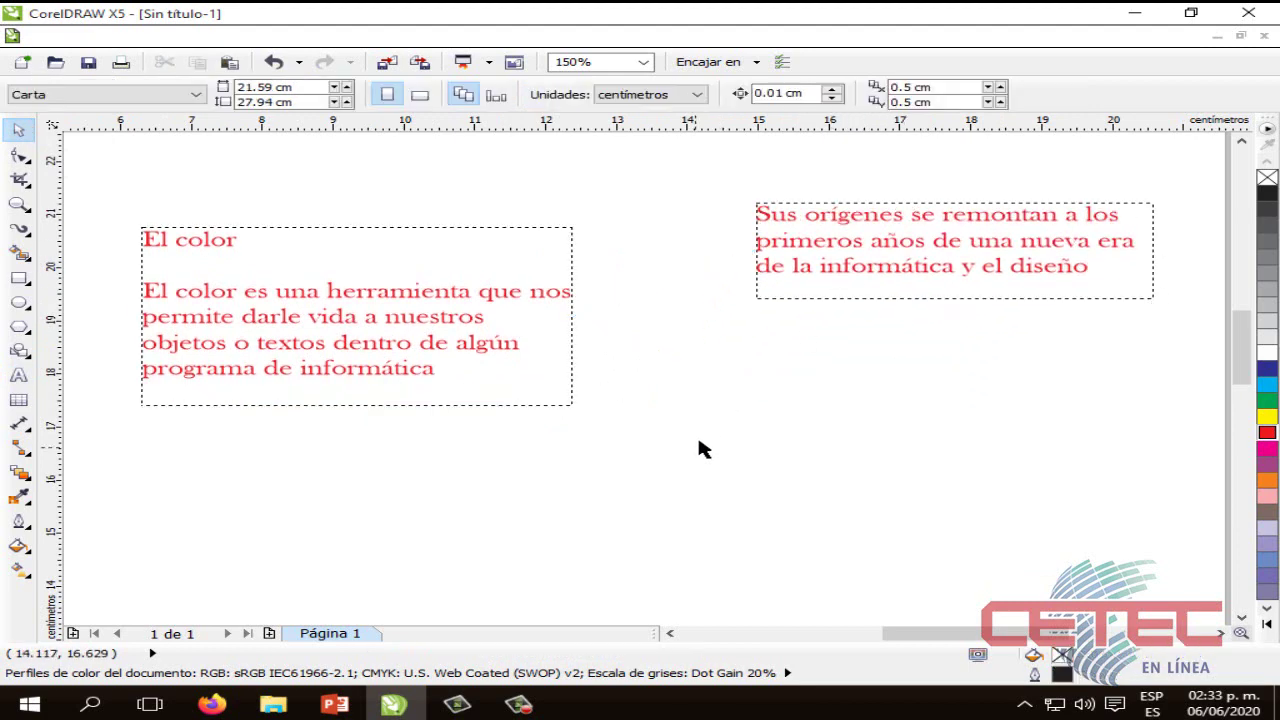
pyautogui.click(857, 294)
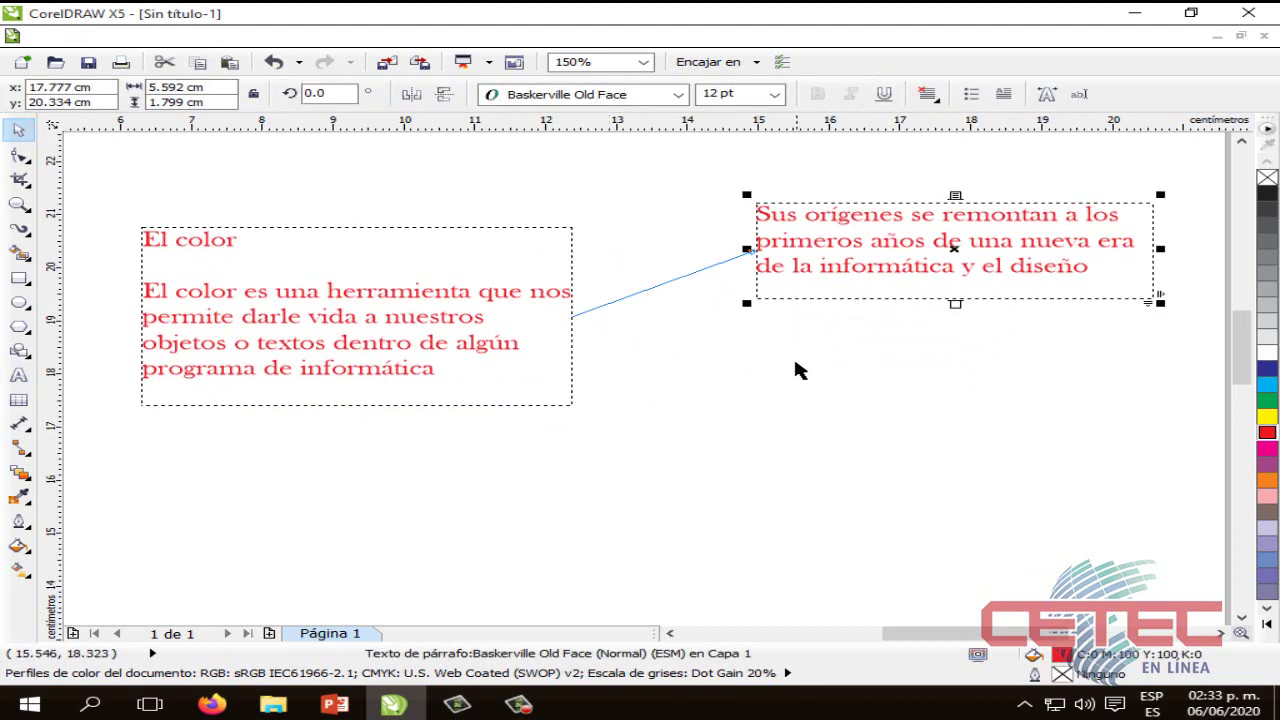
pyautogui.click(630, 366)
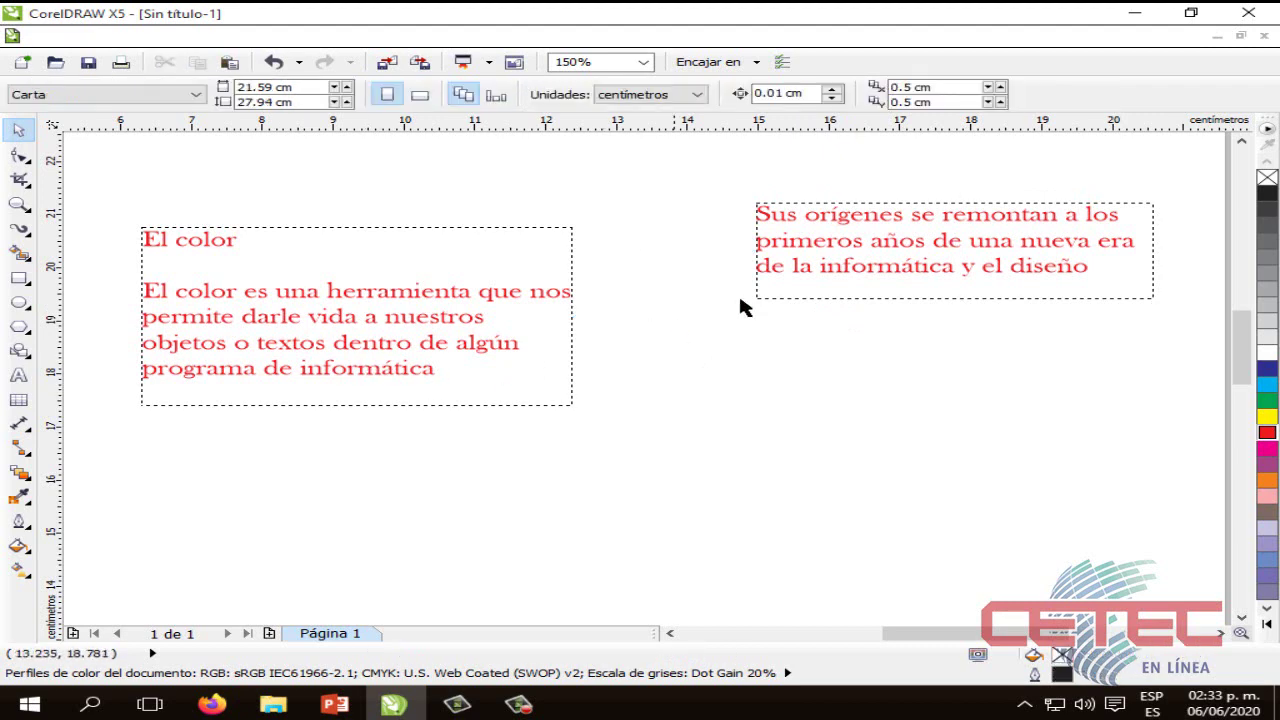
# Step: Place the linked frame directly beneath the original frame with their left edges aligned, then deselect it
pyautogui.moveTo(826, 309); pyautogui.dragTo(206, 551)
pyautogui.click(478, 553)
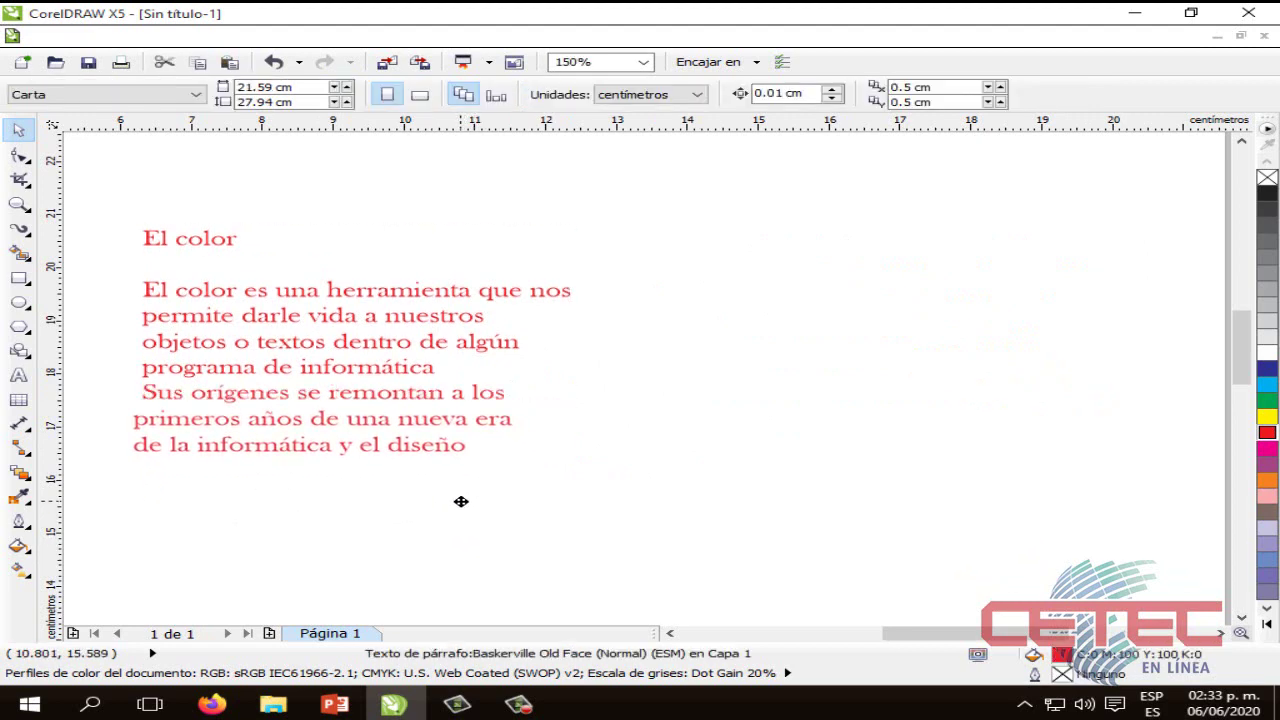
pyautogui.click(461, 501)
pyautogui.moveTo(461, 501); pyautogui.dragTo(470, 501)
pyautogui.click(643, 471)
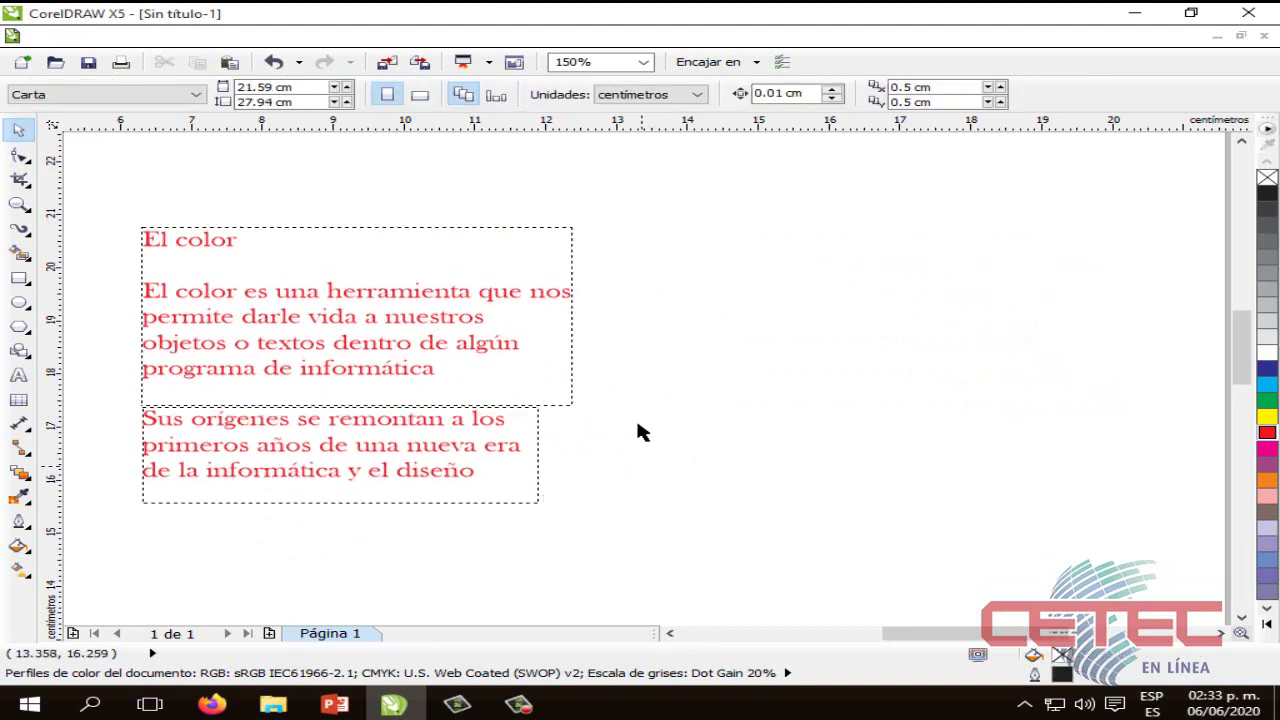
# Step: Select both linked text frames and move them together to about x 13.2 cm, y 18.4 cm
pyautogui.click(464, 350)
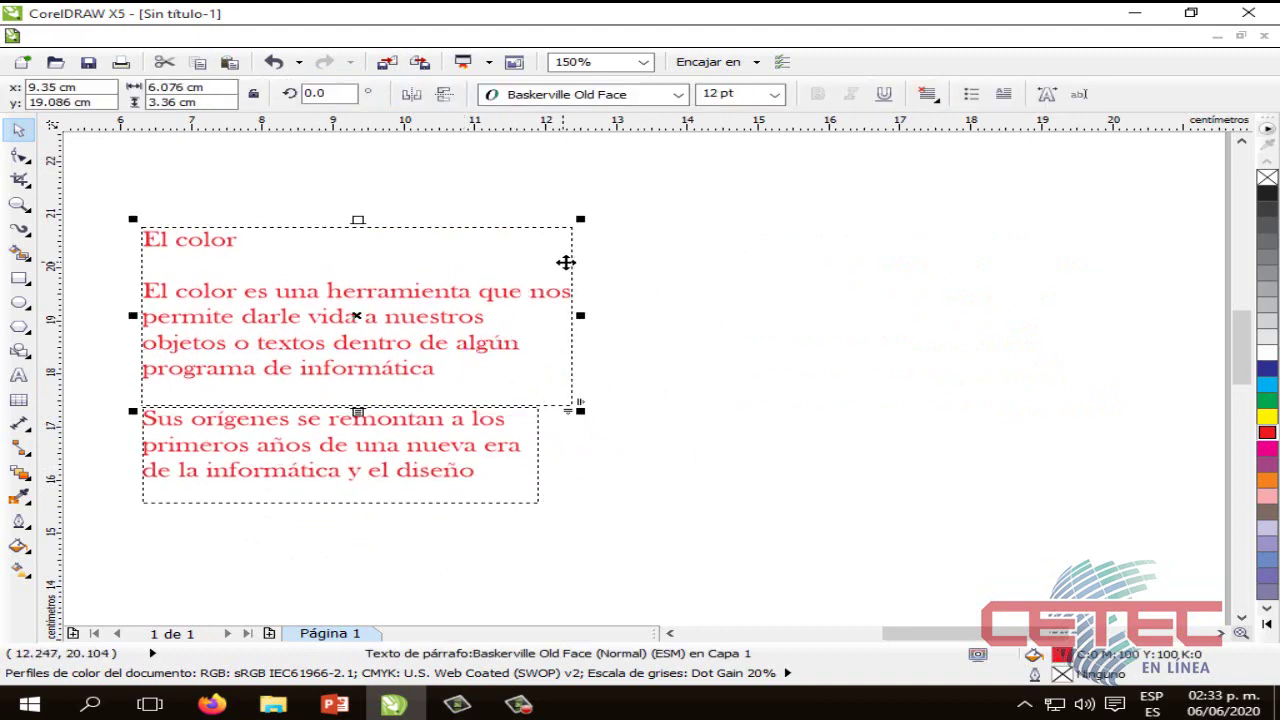
pyautogui.click(571, 266)
pyautogui.click(651, 357)
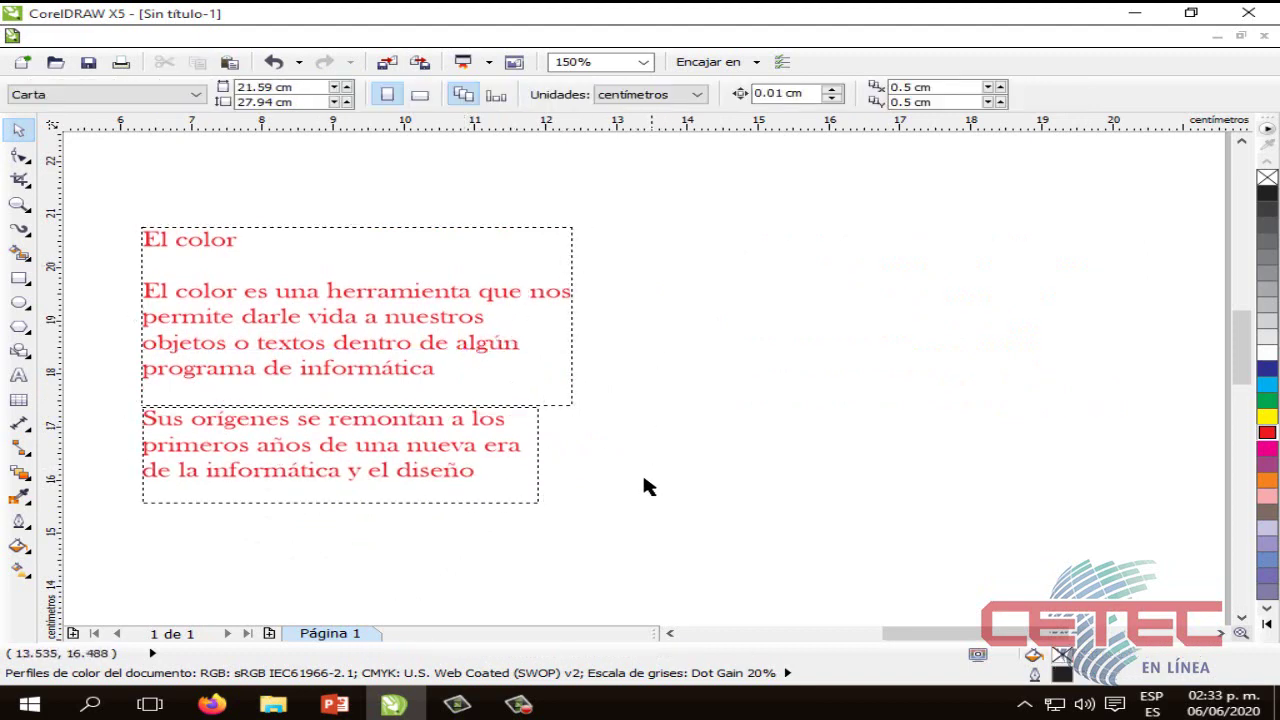
pyautogui.moveTo(609, 512); pyautogui.dragTo(100, 200)
pyautogui.moveTo(394, 503); pyautogui.dragTo(667, 493)
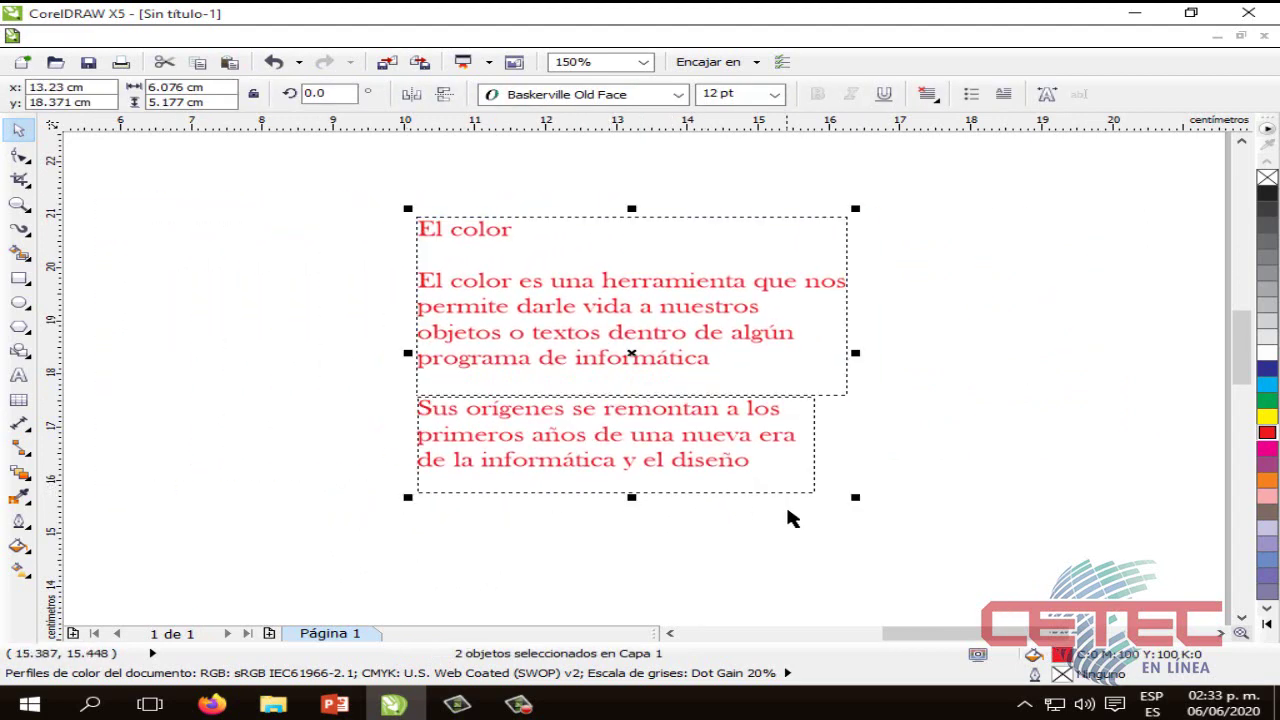
# Step: Move only the second linked frame down and to the right, away from the original frame, and deselect it
pyautogui.click(748, 500)
pyautogui.click(741, 491)
pyautogui.moveTo(738, 493); pyautogui.dragTo(1080, 522)
pyautogui.click(914, 346)
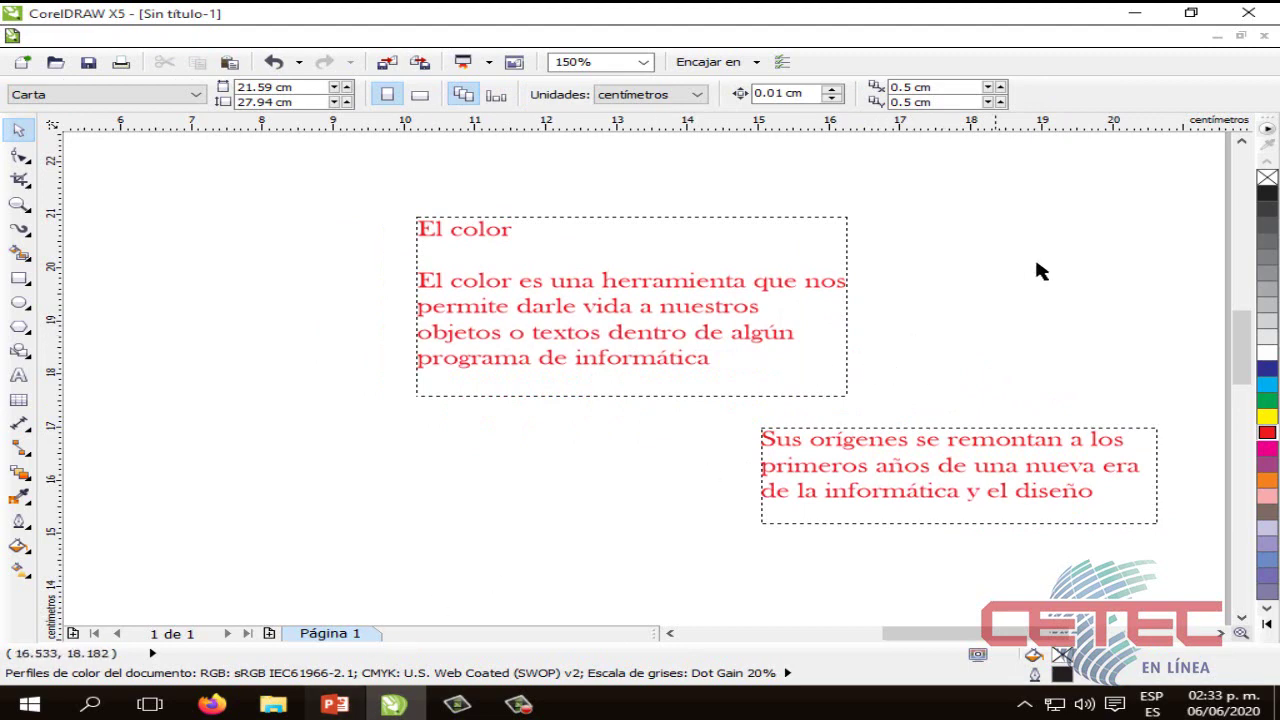
# Step: Switch to the PowerPoint presentation and advance to the "Texto a Trayectos" slide
pyautogui.click(358, 706)
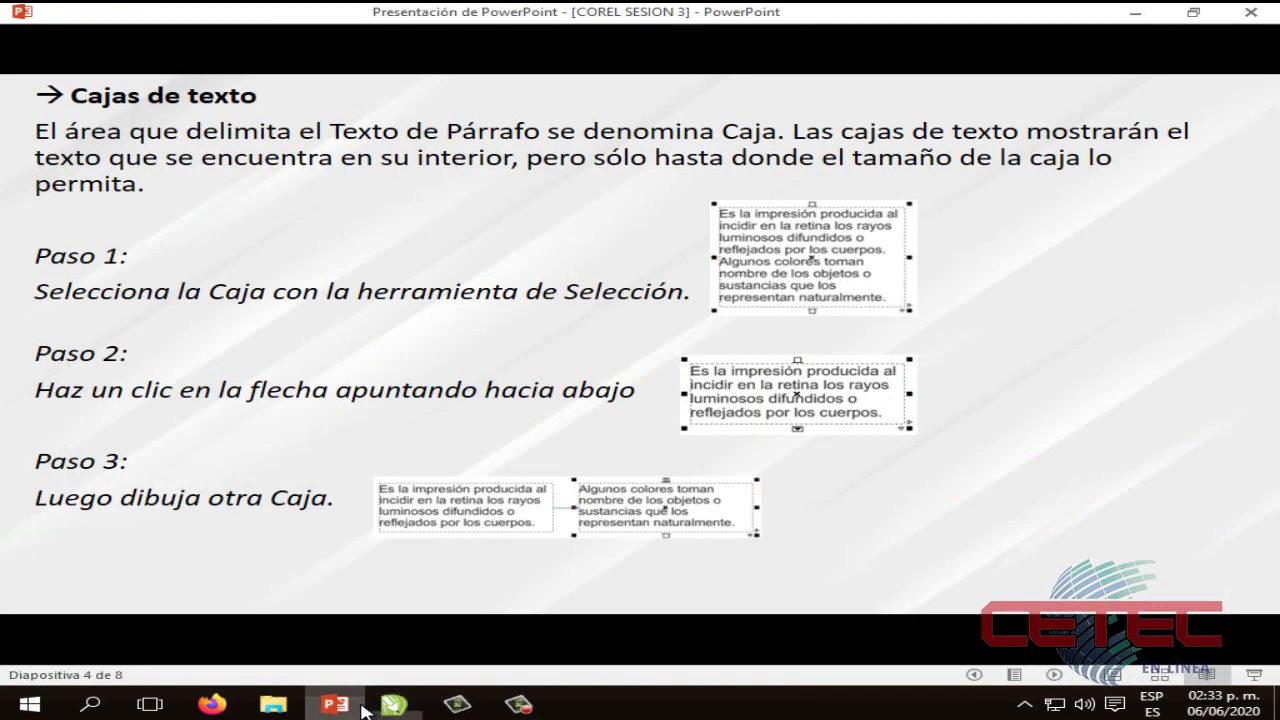
pyautogui.click(1097, 347)
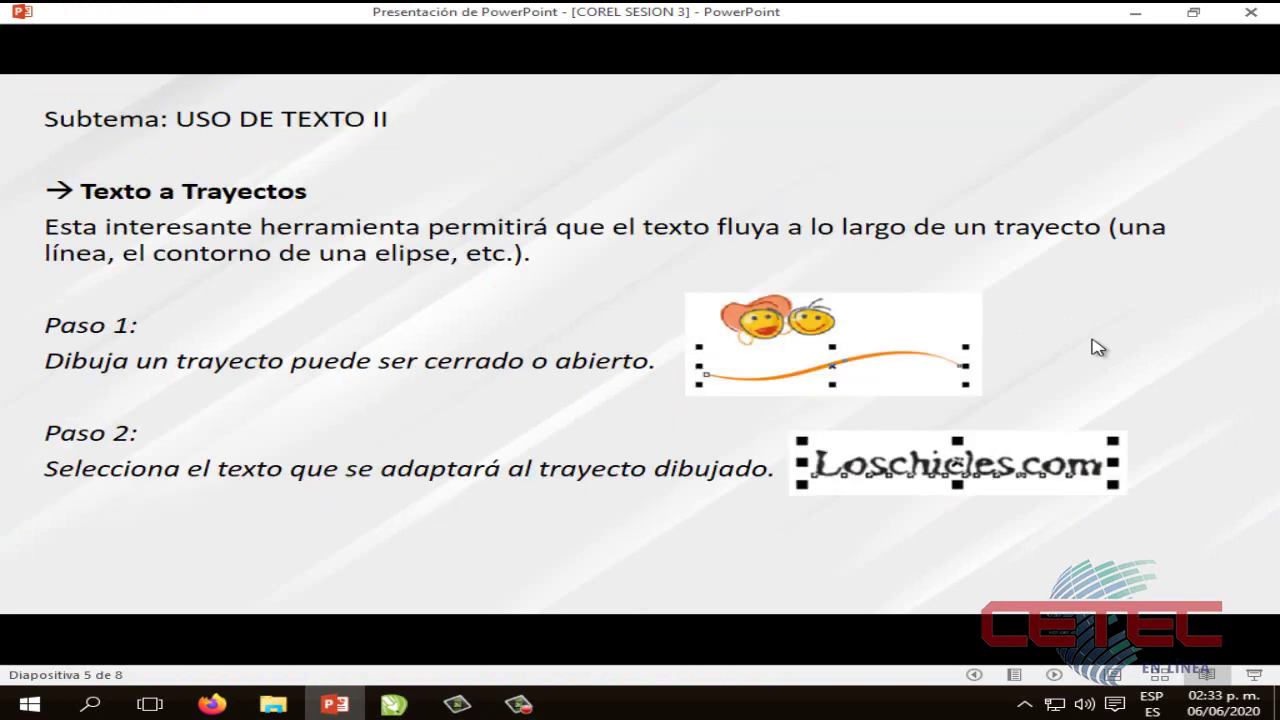
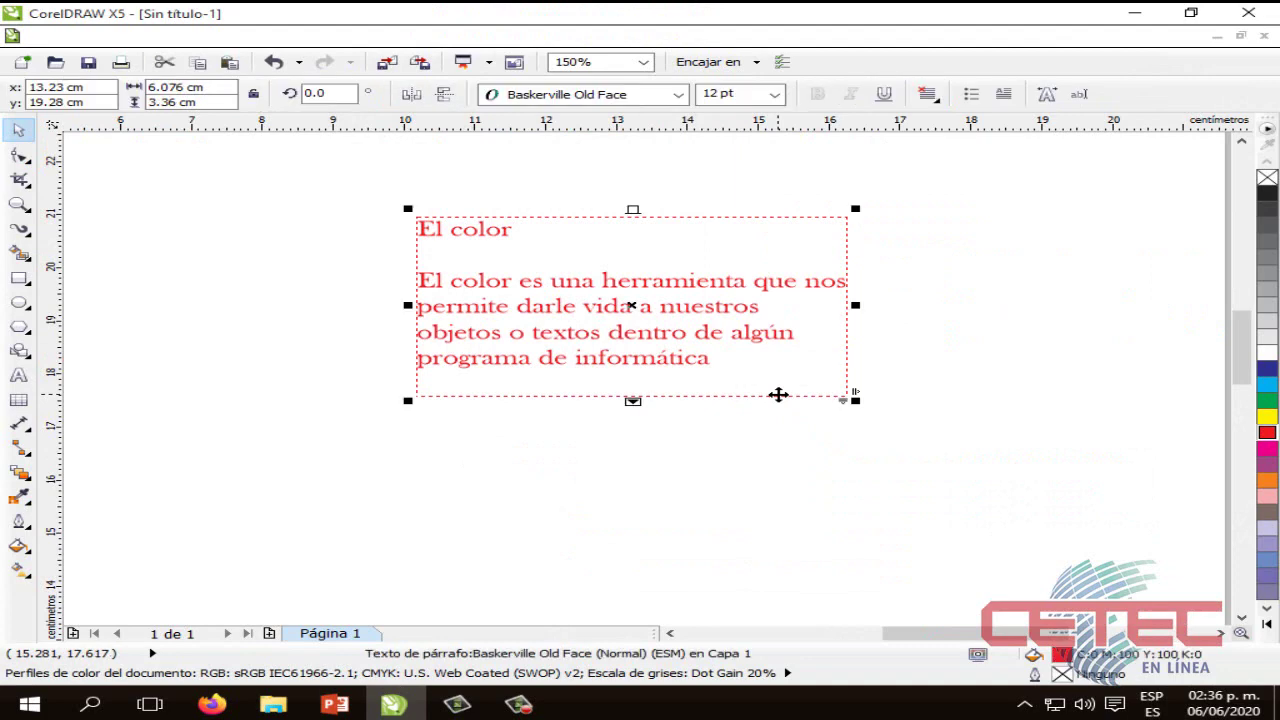
# Step: Delete the remaining "El color" paragraph text frame to clear the page
pyautogui.press('Delete')
pyautogui.scroll(-2, 780, 400)
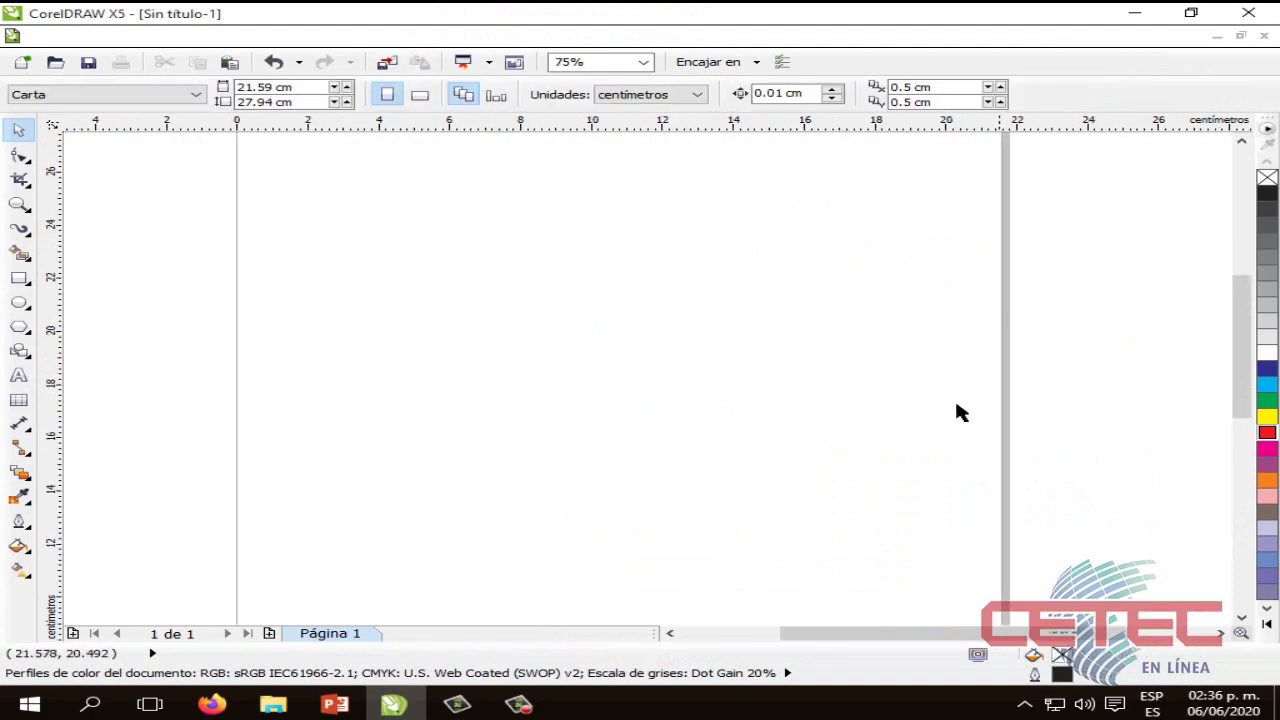
pyautogui.moveTo(923, 631); pyautogui.dragTo(886, 632)
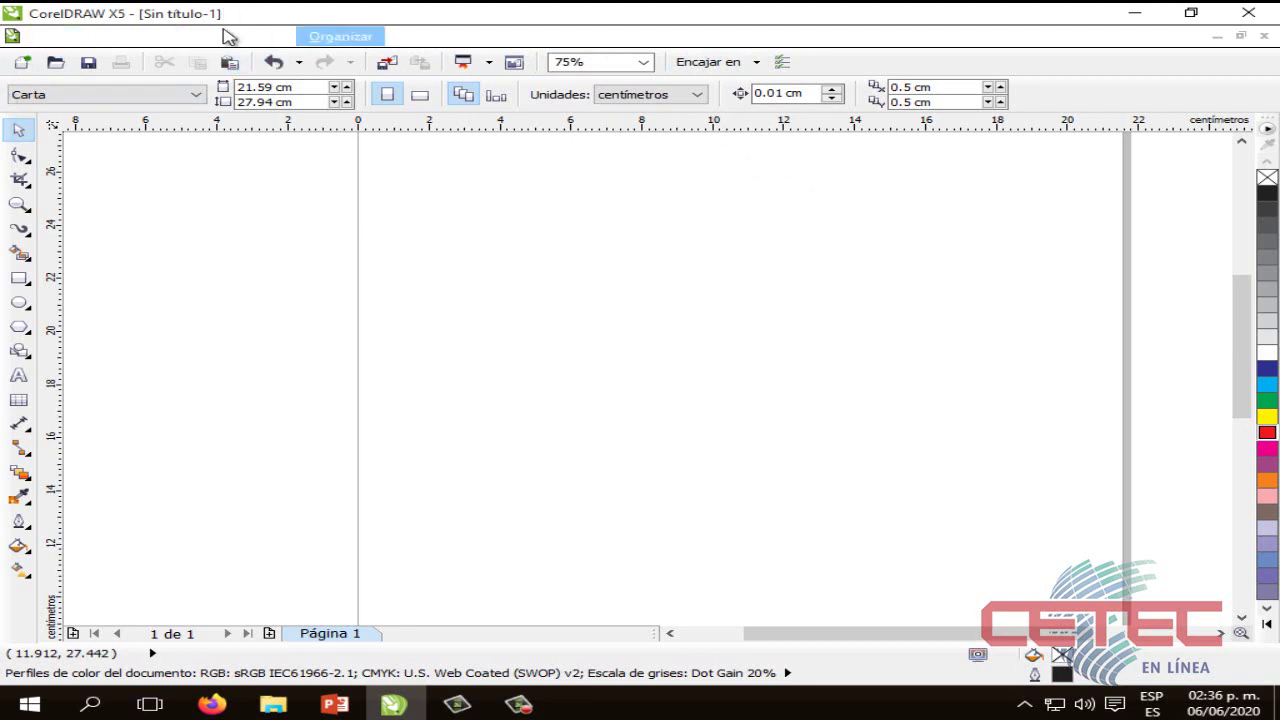
pyautogui.click(598, 38)
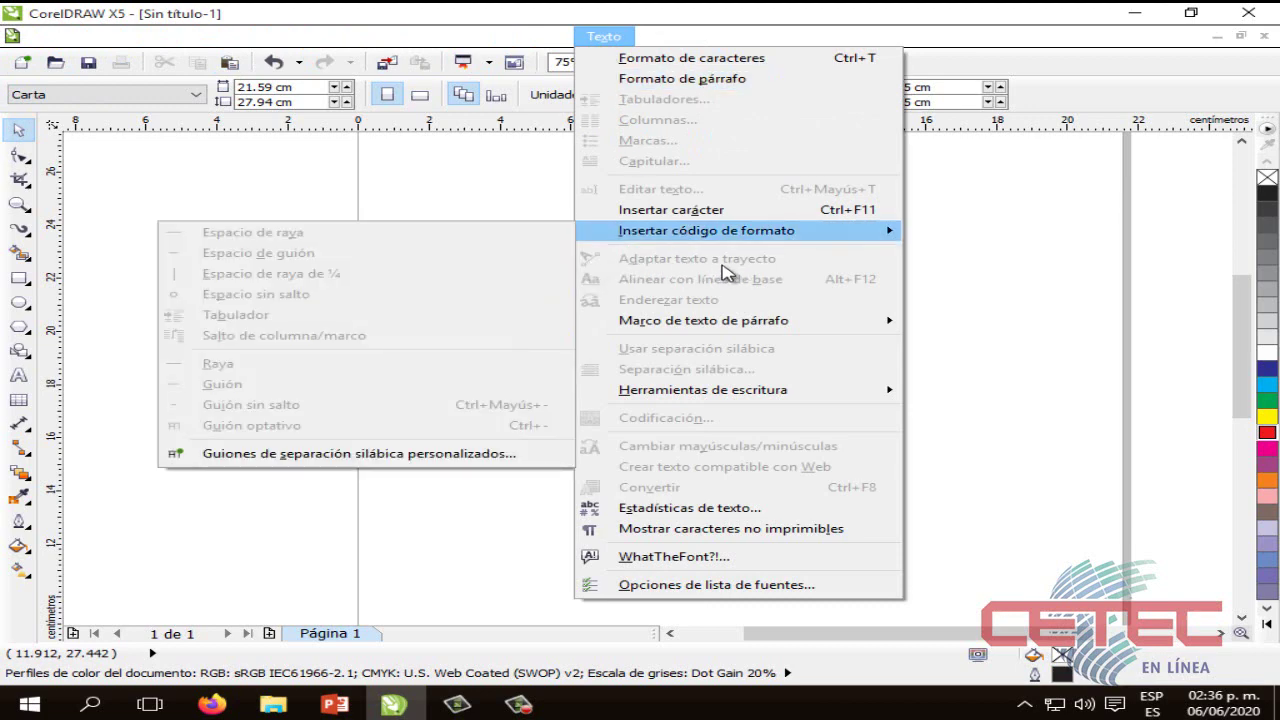
pyautogui.click(982, 308)
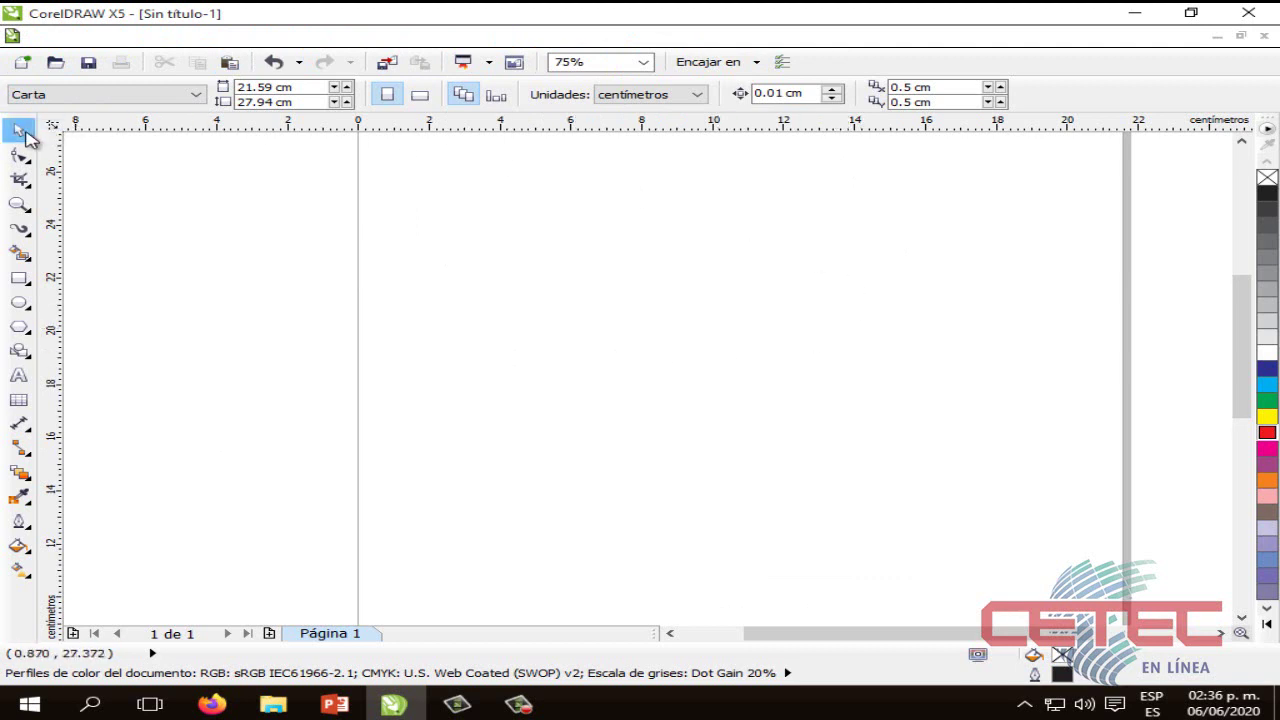
# Step: With Artistic Media and a round-ended preset, draw a wavy 0.8 cm thick stroke, undo it and redraw it about 8.5 cm wide
pyautogui.click(16, 234)
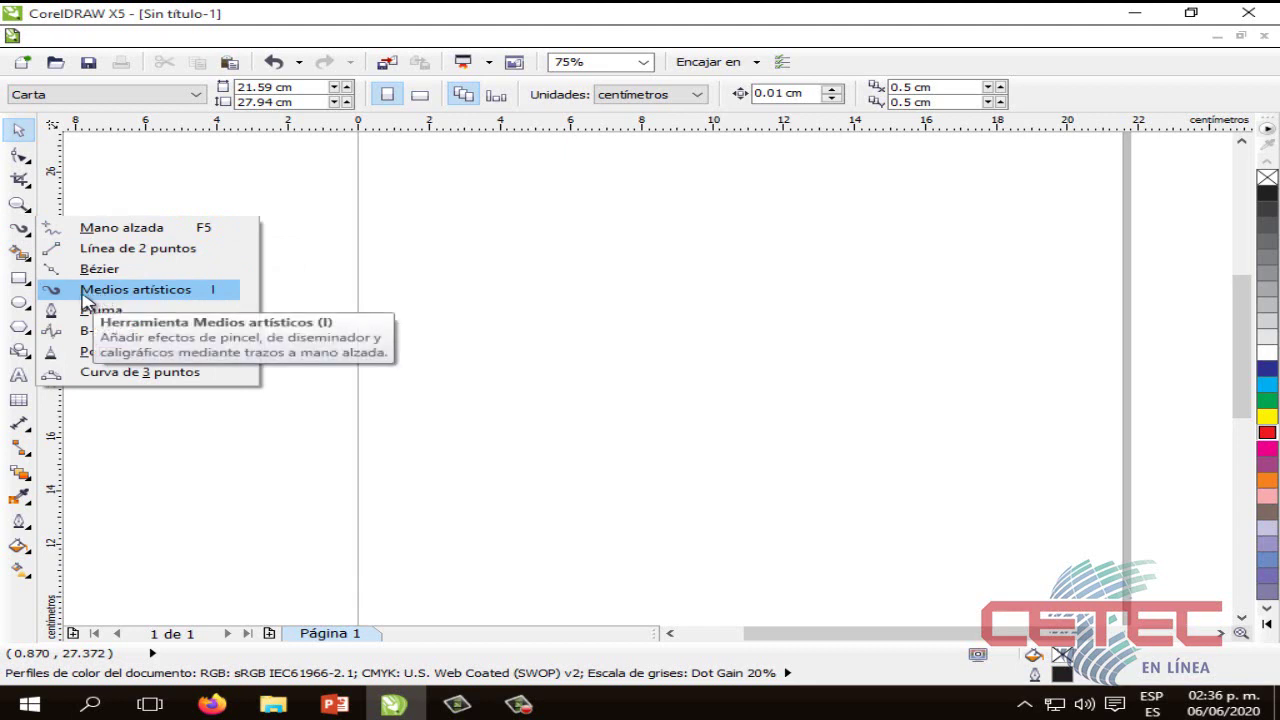
pyautogui.click(135, 292)
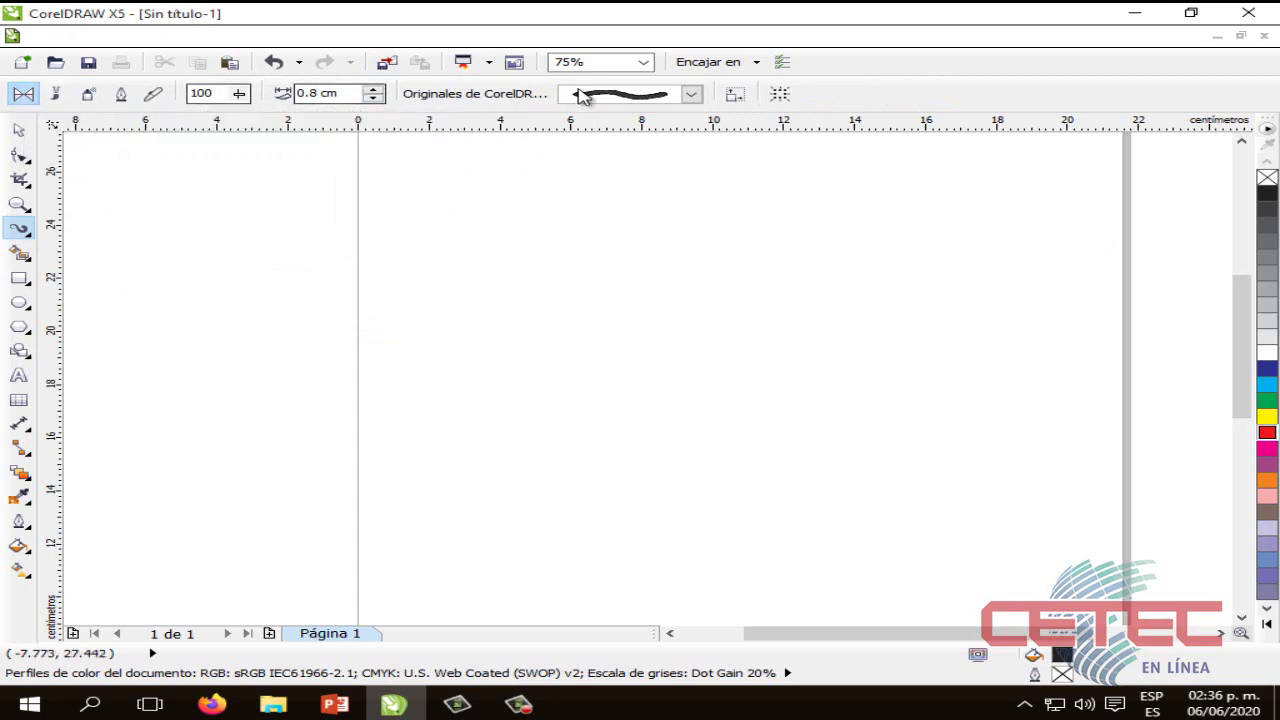
pyautogui.click(691, 94)
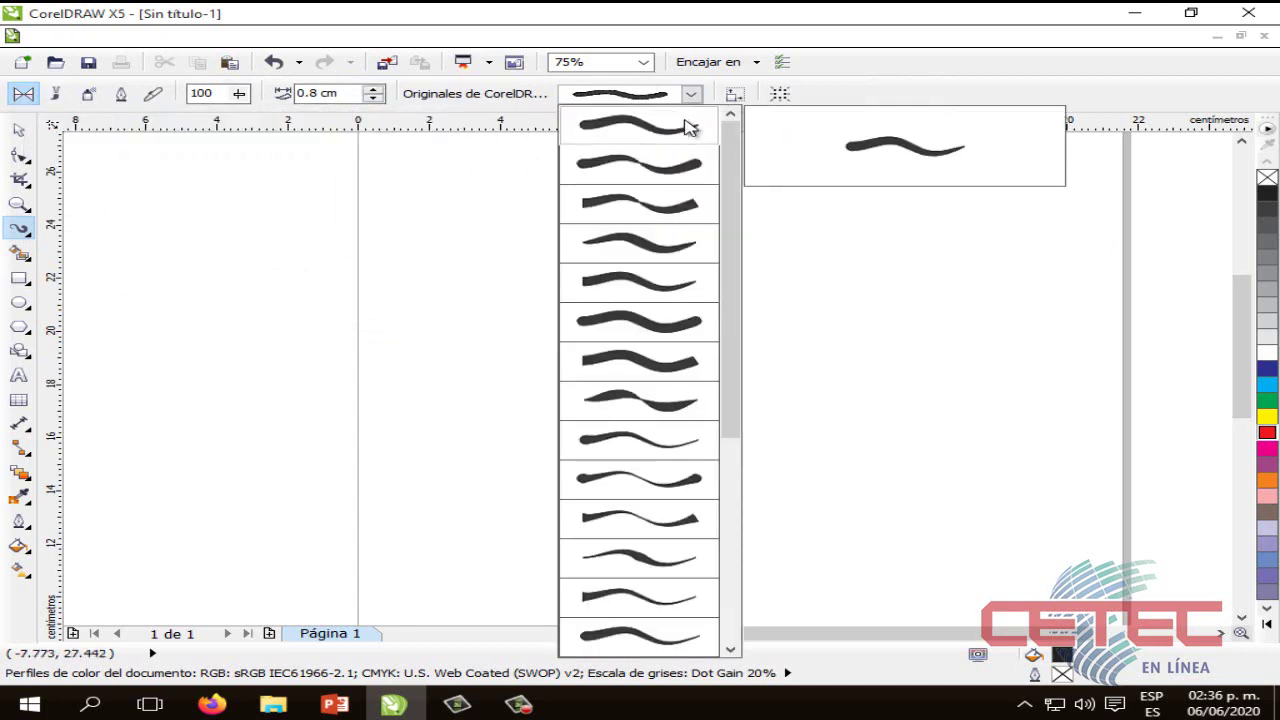
pyautogui.click(659, 322)
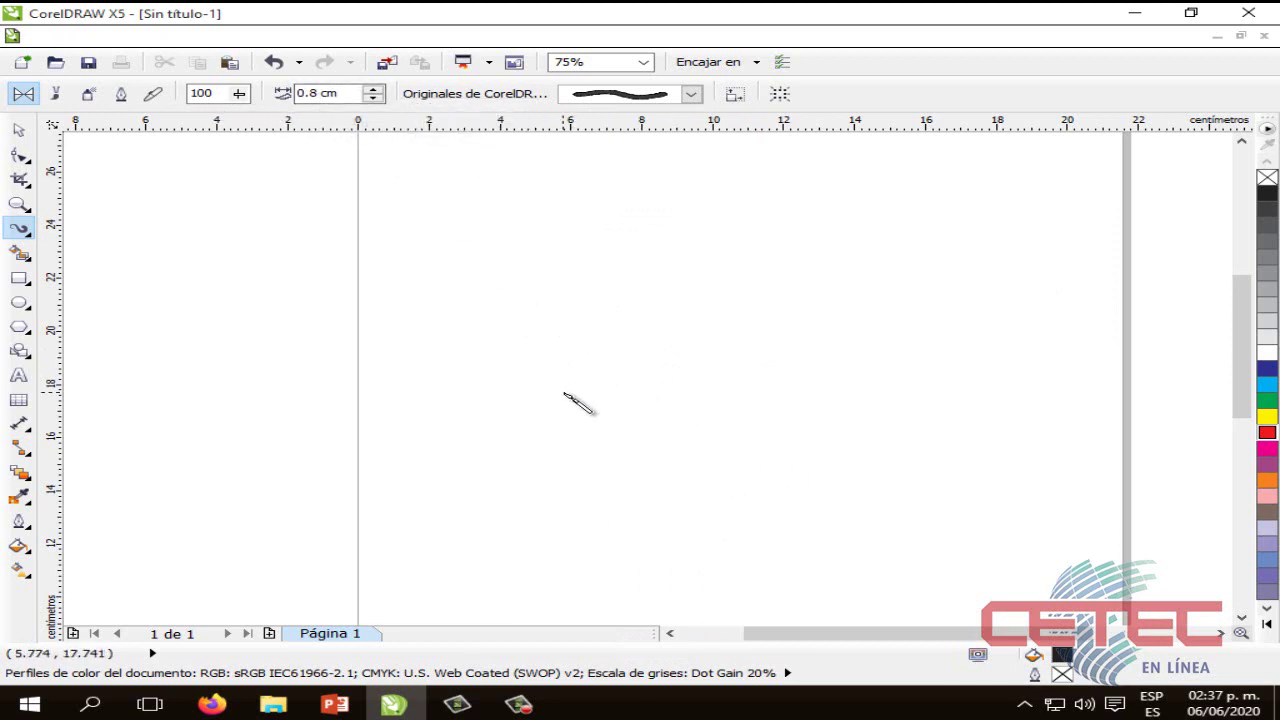
pyautogui.moveTo(563, 391)
pyautogui.mouseDown()
pyautogui.moveTo(614, 360)
pyautogui.moveTo(794, 386)
pyautogui.moveTo(897, 369)
pyautogui.mouseUp()
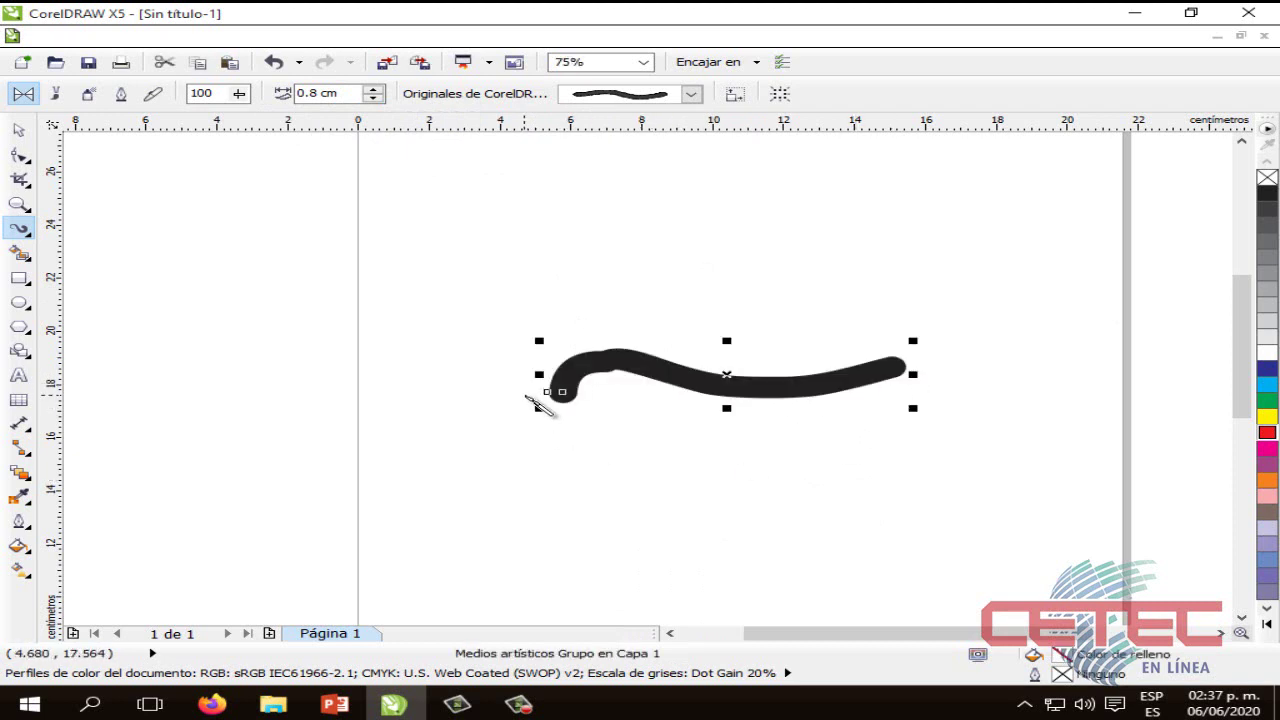
pyautogui.hotkey('ctrl', 'z')
pyautogui.moveTo(522, 399)
pyautogui.mouseDown()
pyautogui.moveTo(564, 354)
pyautogui.moveTo(703, 352)
pyautogui.moveTo(829, 321)
pyautogui.mouseUp()
# Step: Move the stroke slightly down and to the right, to about x 9.5 cm, y 18 cm, and select its control curve
pyautogui.click(18, 130)
pyautogui.moveTo(705, 345)
pyautogui.mouseDown()
pyautogui.moveTo(784, 340)
pyautogui.moveTo(753, 369)
pyautogui.mouseUp()
pyautogui.click(755, 380)
pyautogui.click(762, 342)
pyautogui.click(705, 525)
pyautogui.click(749, 384)
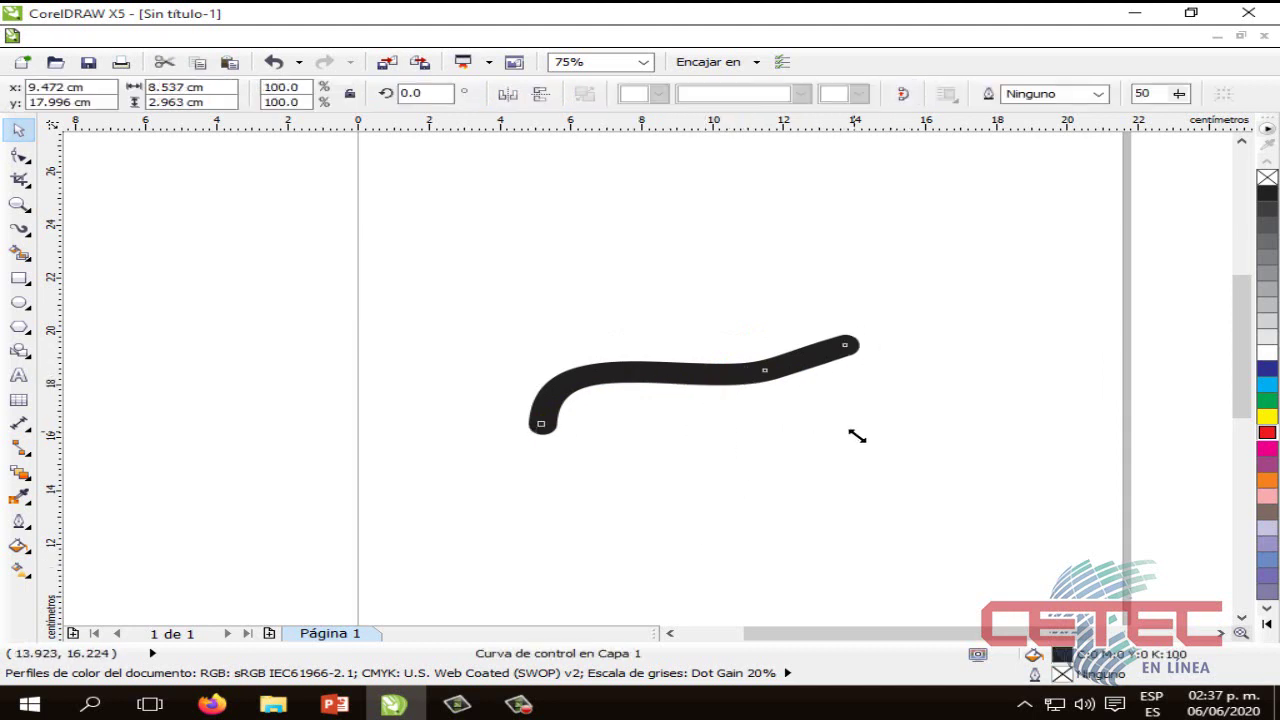
# Step: Scale the stroke up to about 13.2 cm wide and move it to about x 10.4 cm, y 21.7 cm
pyautogui.moveTo(852, 433); pyautogui.dragTo(1020, 523)
pyautogui.moveTo(842, 395)
pyautogui.mouseDown()
pyautogui.moveTo(805, 357)
pyautogui.moveTo(826, 277)
pyautogui.moveTo(803, 274)
pyautogui.mouseUp()
pyautogui.click(833, 508)
pyautogui.click(777, 287)
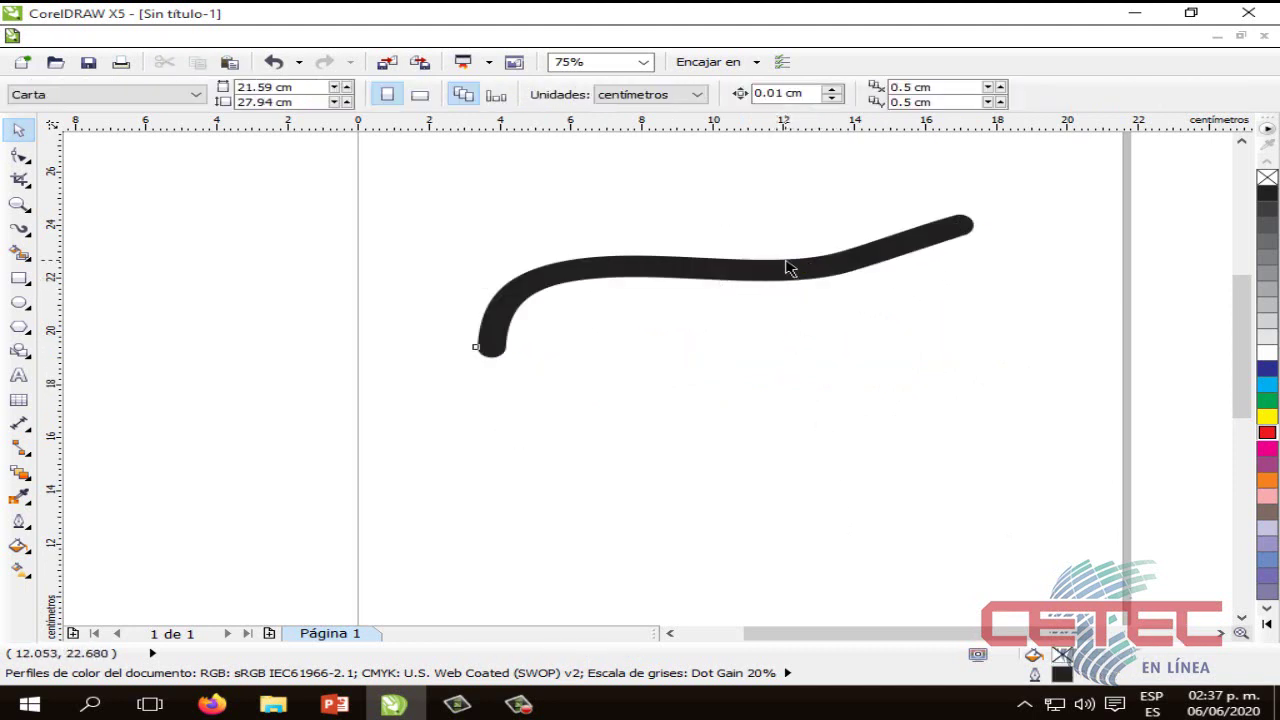
# Step: Fill the stroke with yellow and give it a green outline
pyautogui.click(788, 268)
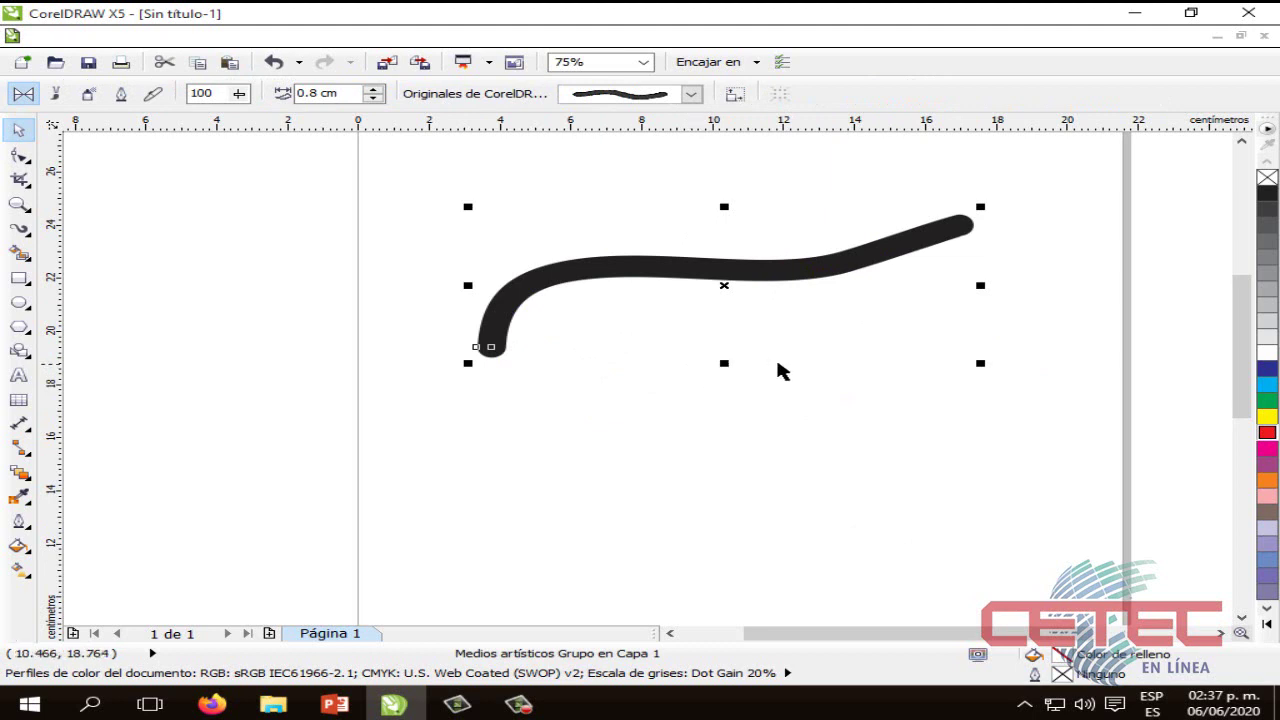
pyautogui.click(820, 401)
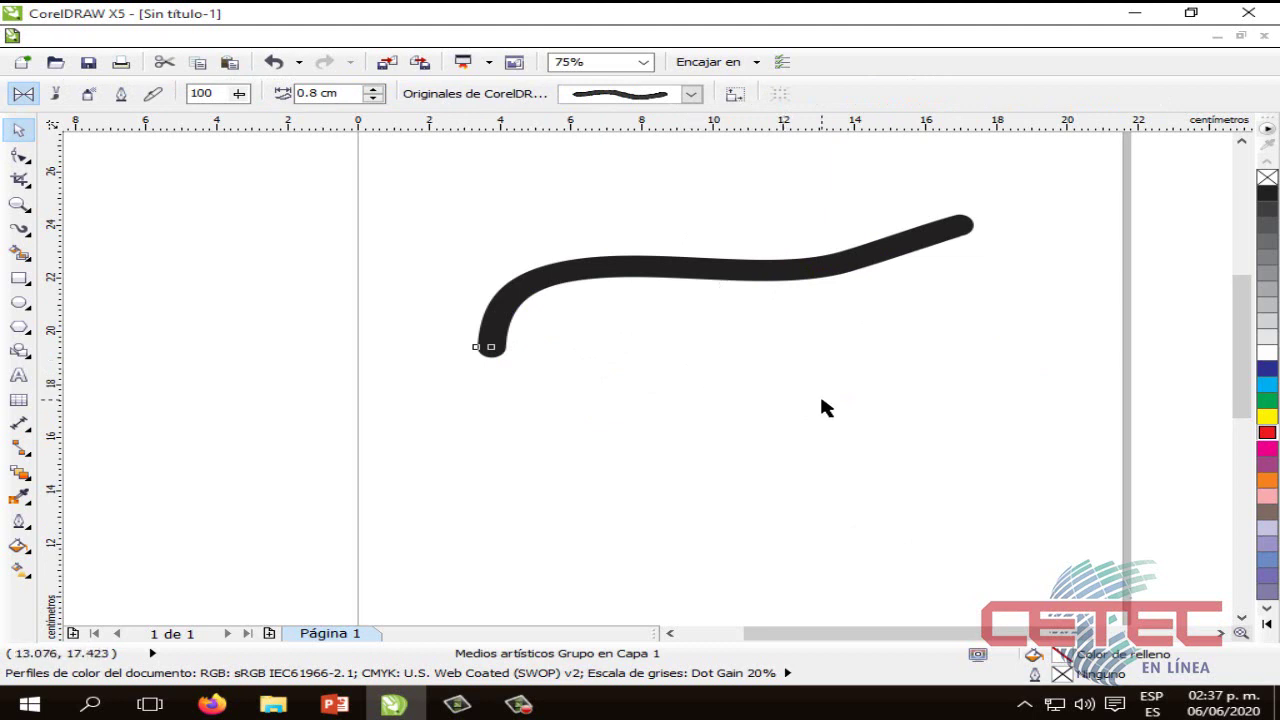
pyautogui.click(871, 267)
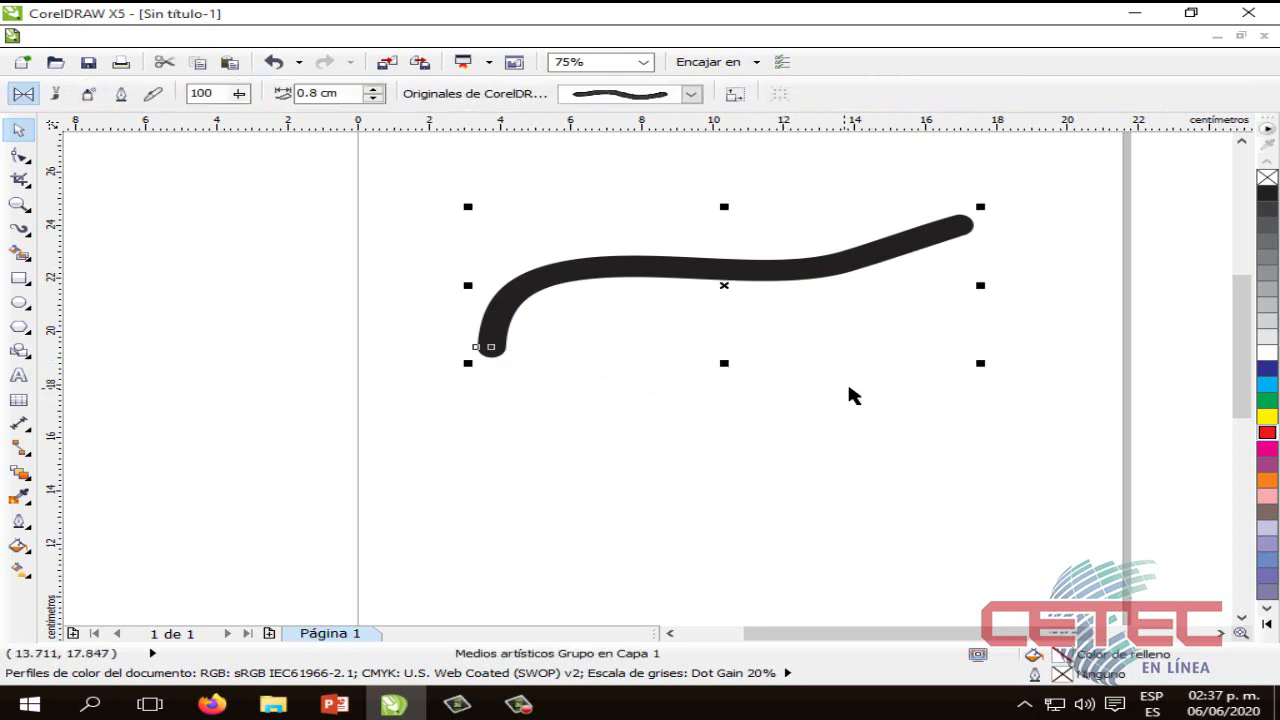
pyautogui.click(1266, 416)
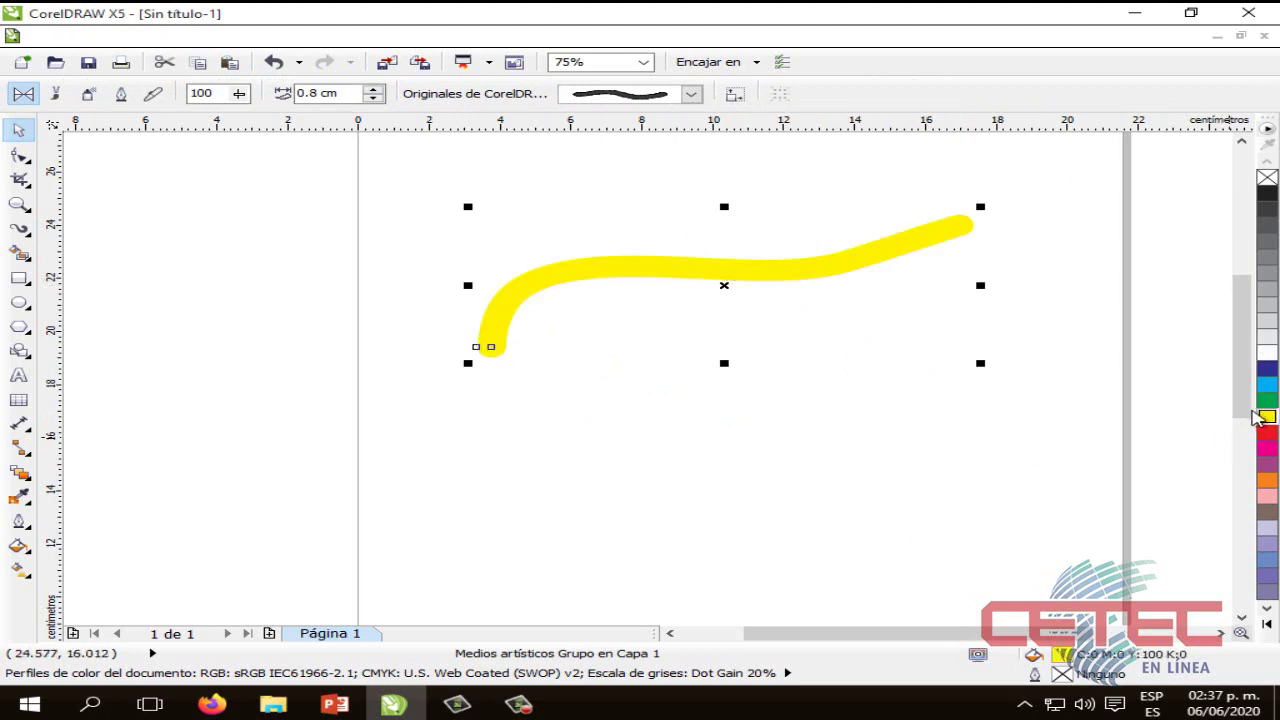
pyautogui.rightClick(1262, 410)
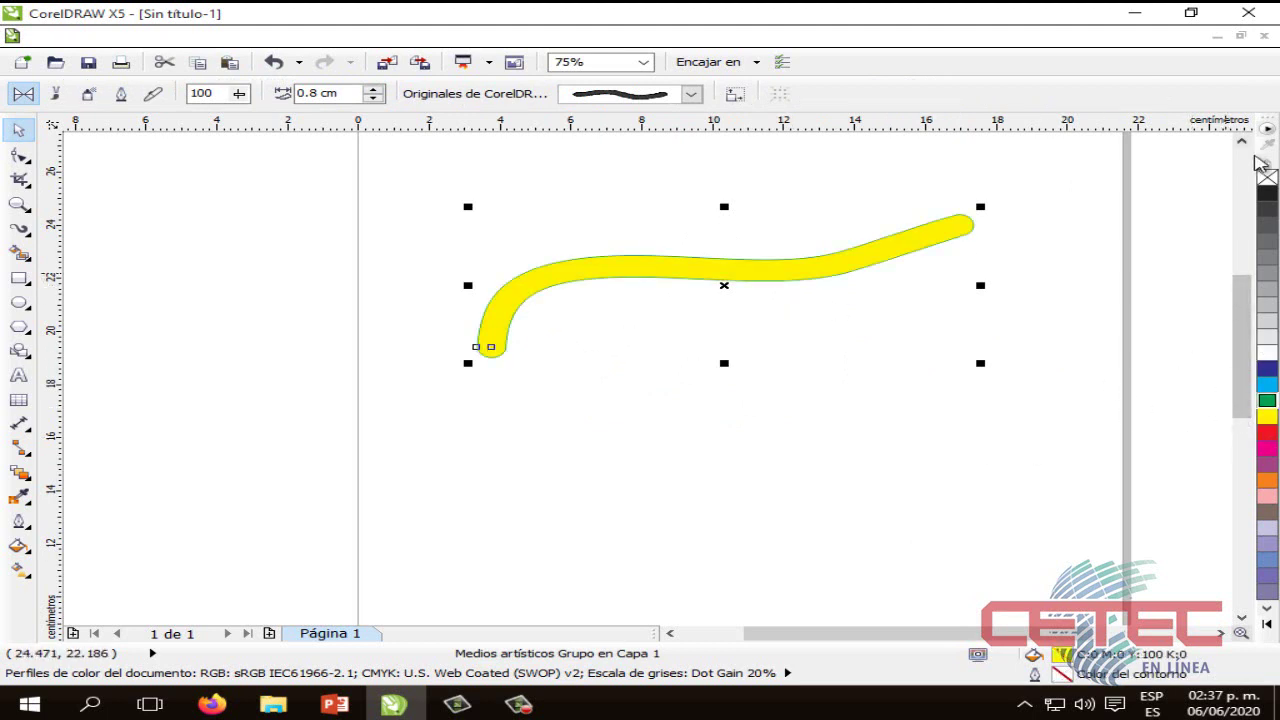
# Step: Remove the stroke's fill, refill it with green and deselect it
pyautogui.click(1267, 177)
pyautogui.click(814, 431)
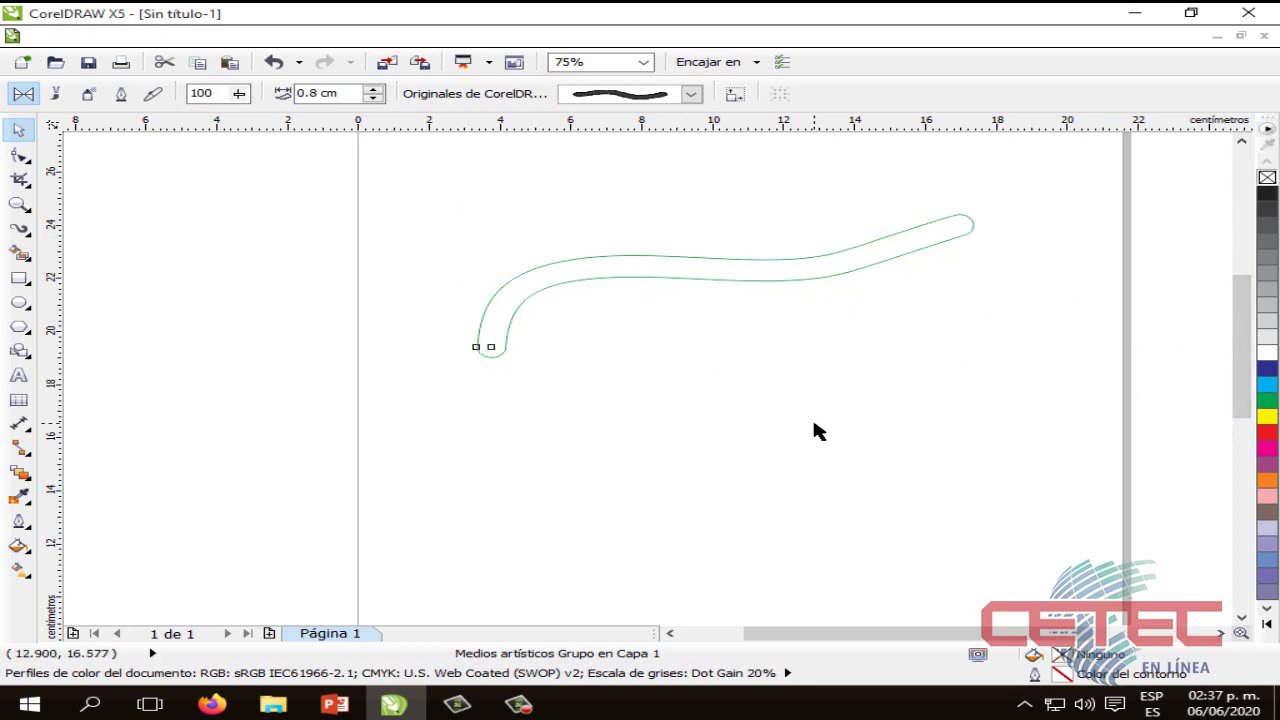
pyautogui.click(752, 260)
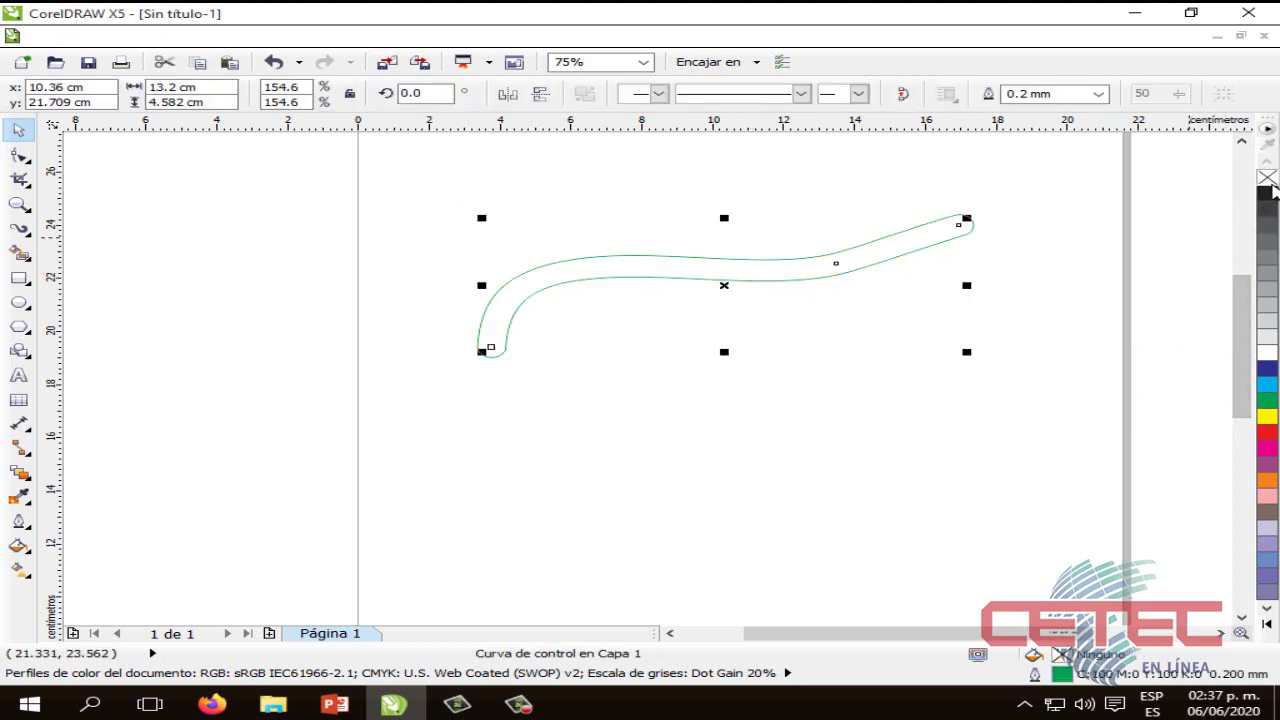
pyautogui.click(1267, 400)
pyautogui.click(910, 400)
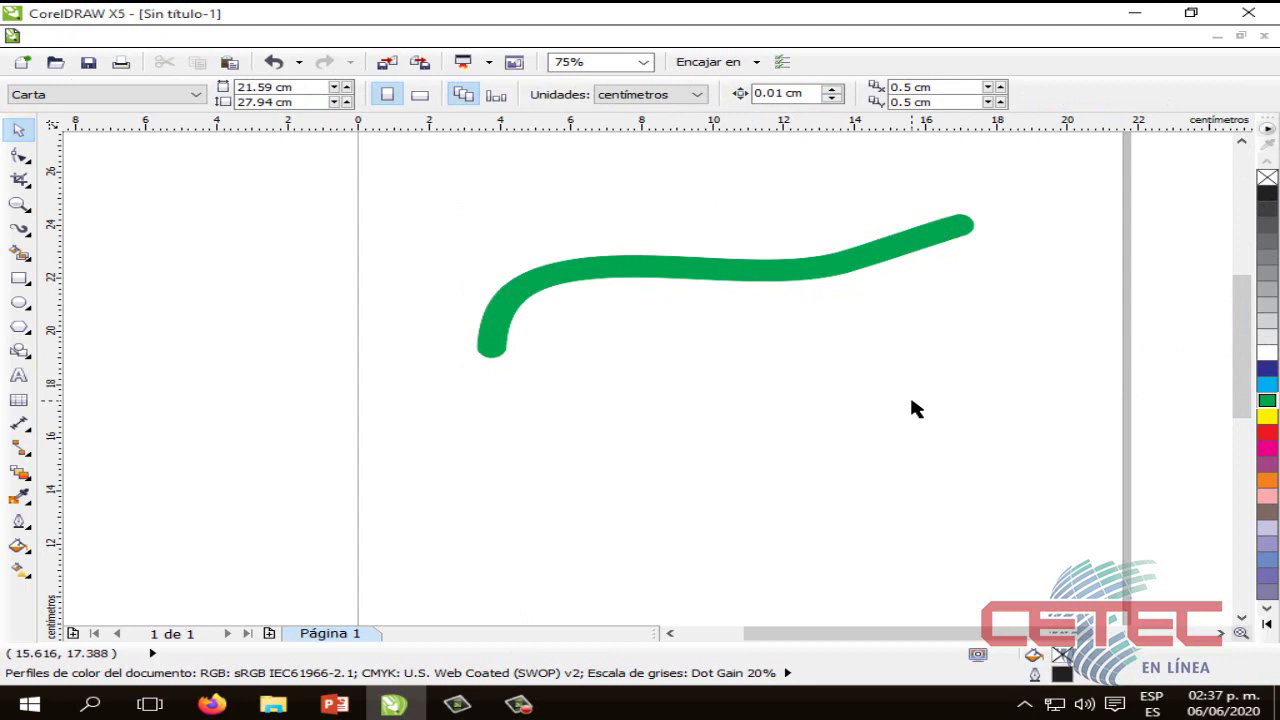
# Step: Reselect the green stroke's control curve, change its fill to yellow and deselect it
pyautogui.click(855, 252)
pyautogui.click(786, 371)
pyautogui.click(786, 270)
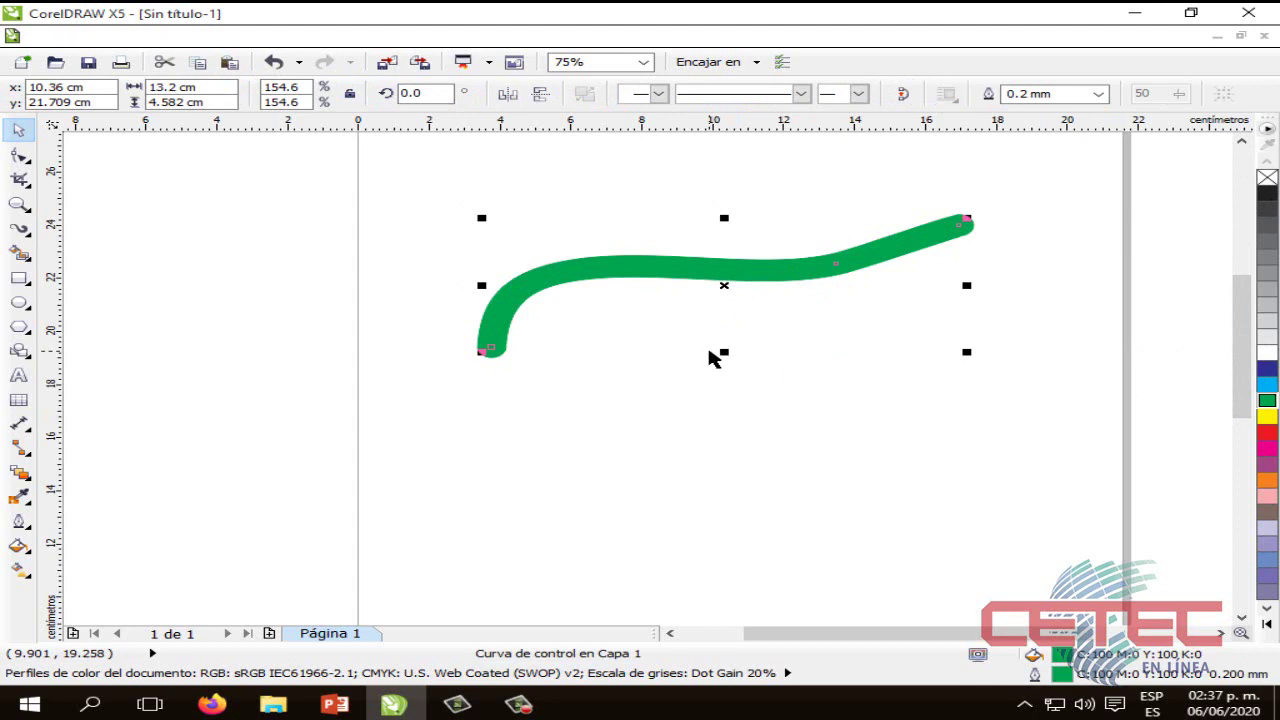
pyautogui.click(714, 266)
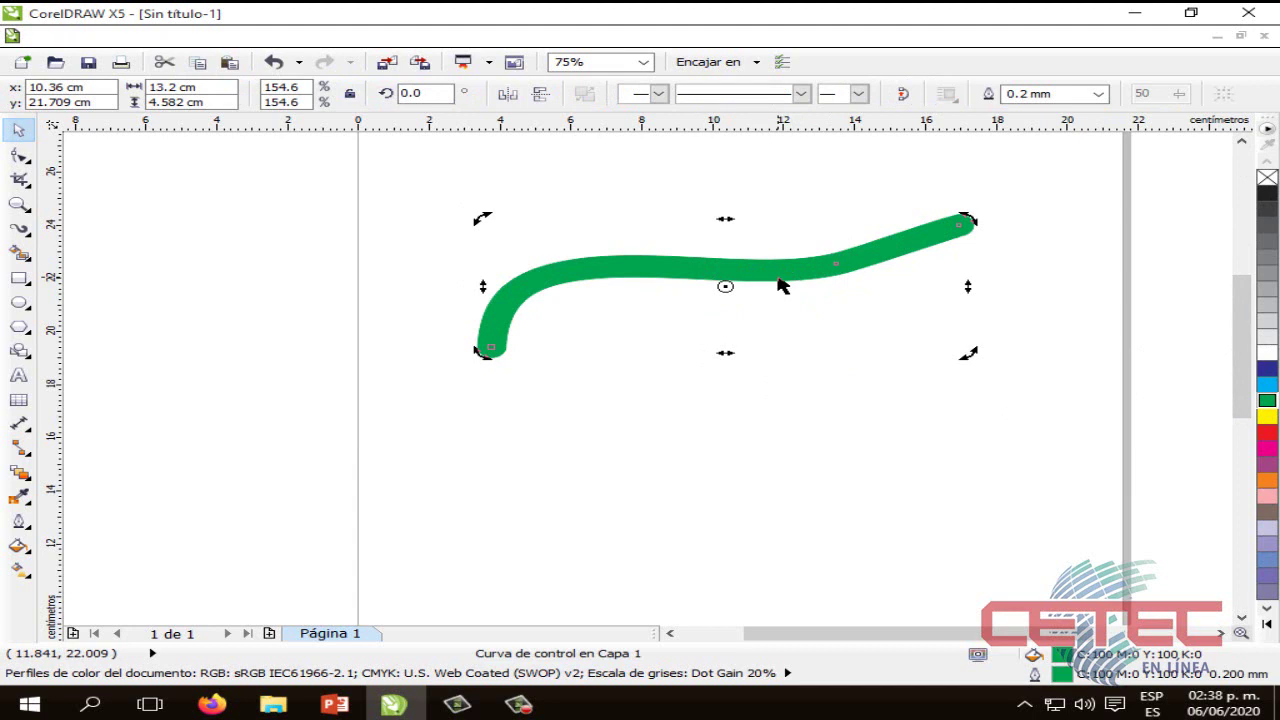
pyautogui.click(1267, 416)
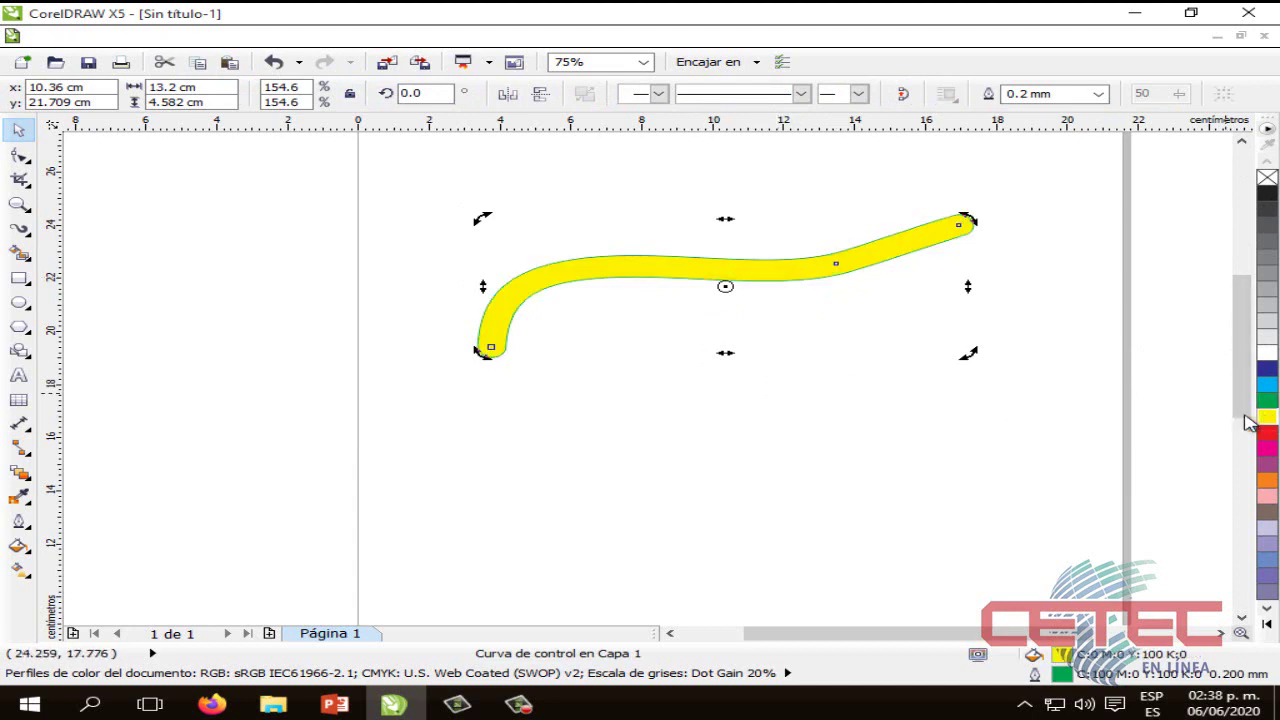
pyautogui.click(812, 455)
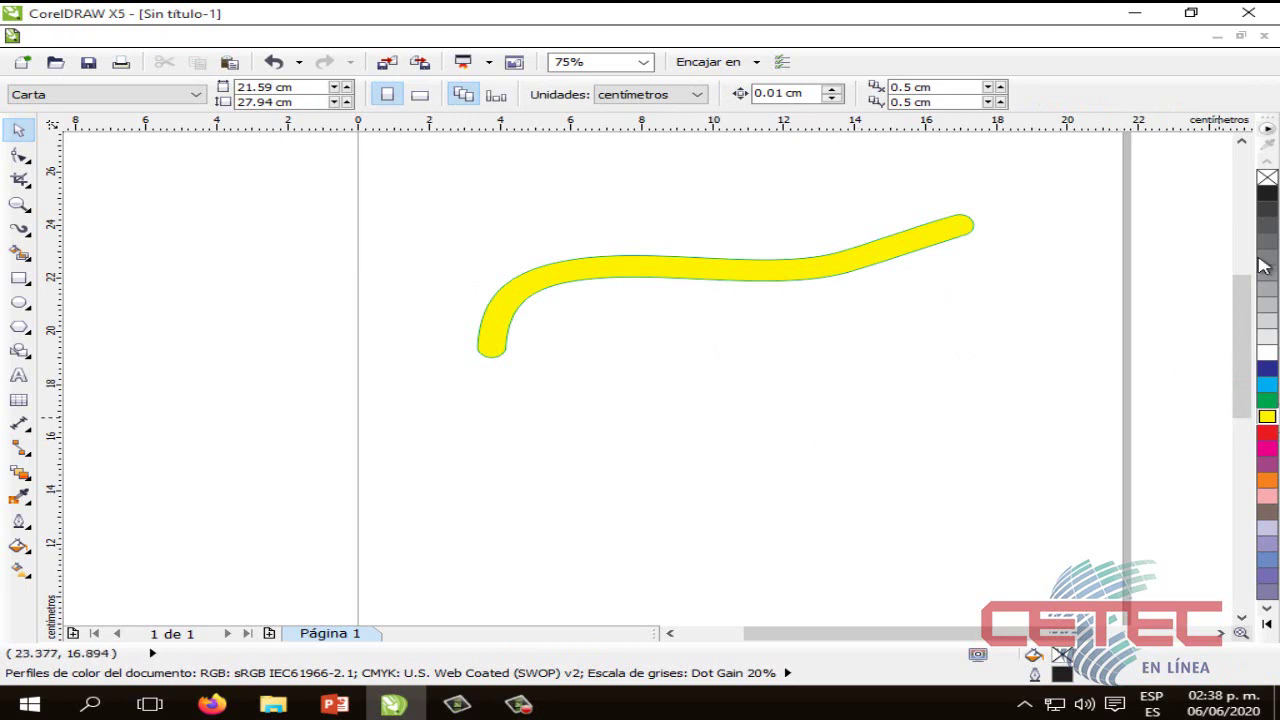
# Step: Dismiss the default uniform fill dialog, fill the selected stroke with black and deselect it
pyautogui.click(1267, 194)
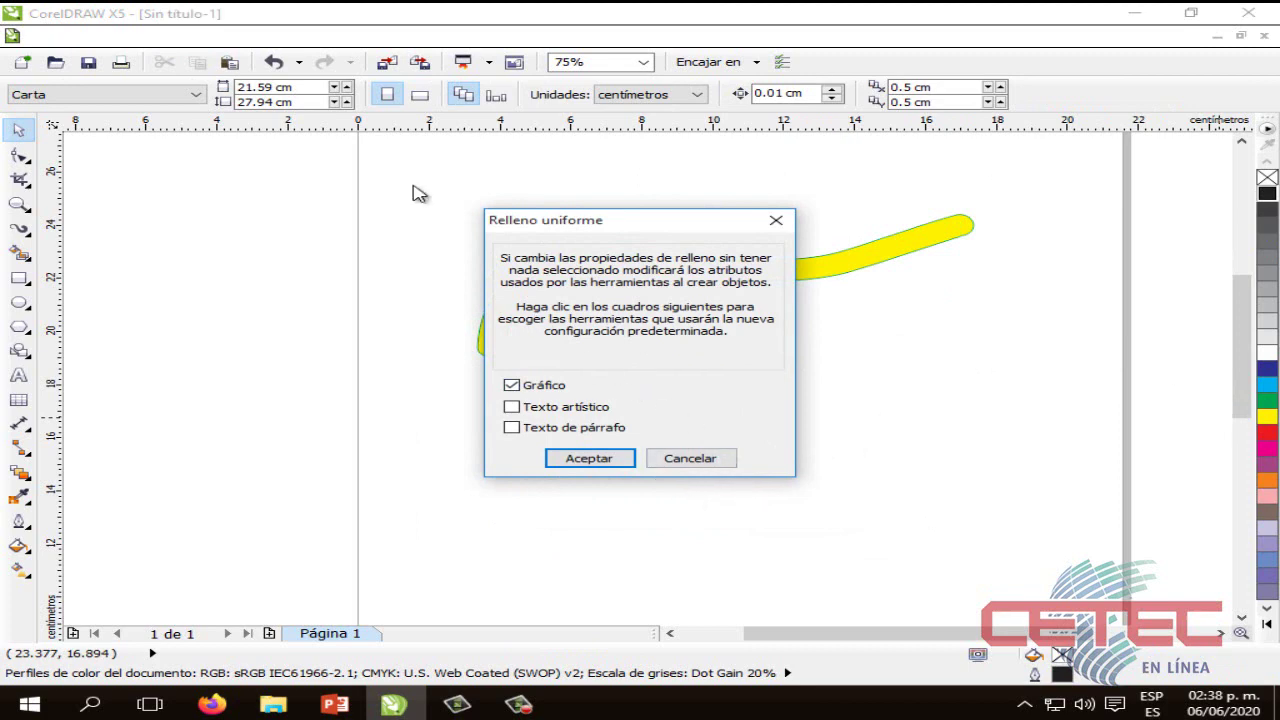
pyautogui.click(789, 224)
pyautogui.click(771, 272)
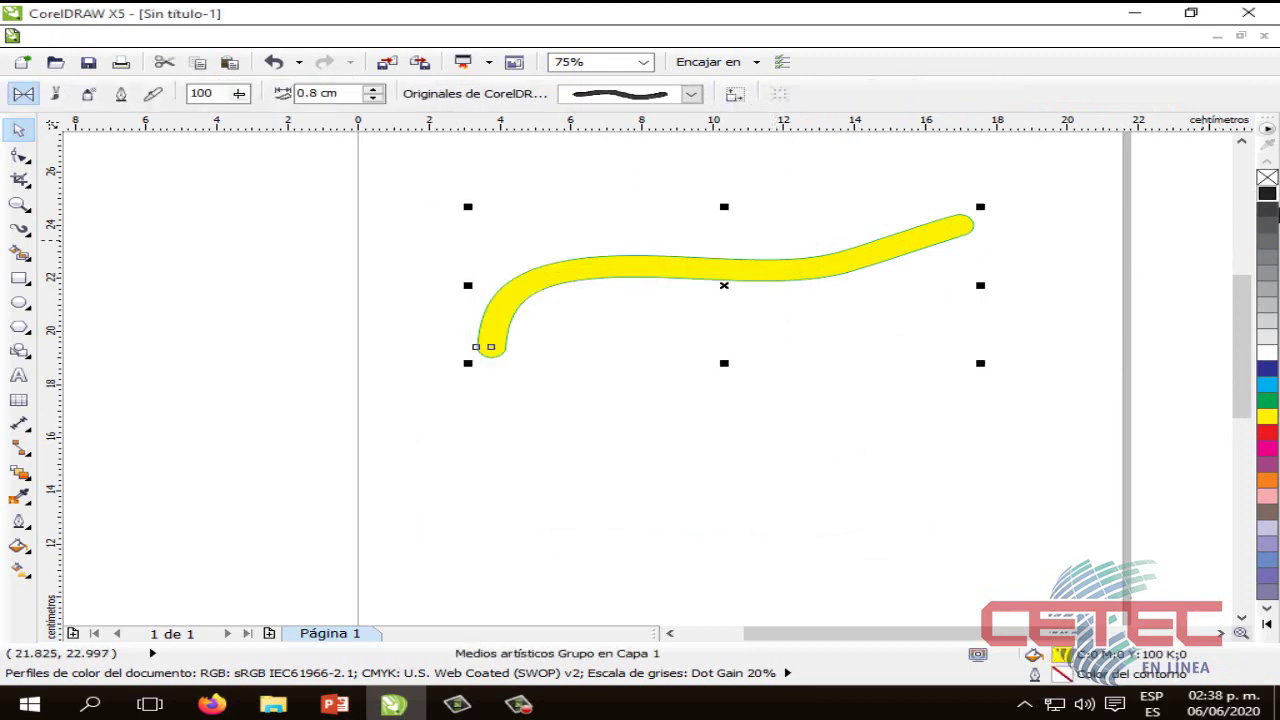
pyautogui.click(1267, 194)
pyautogui.click(640, 476)
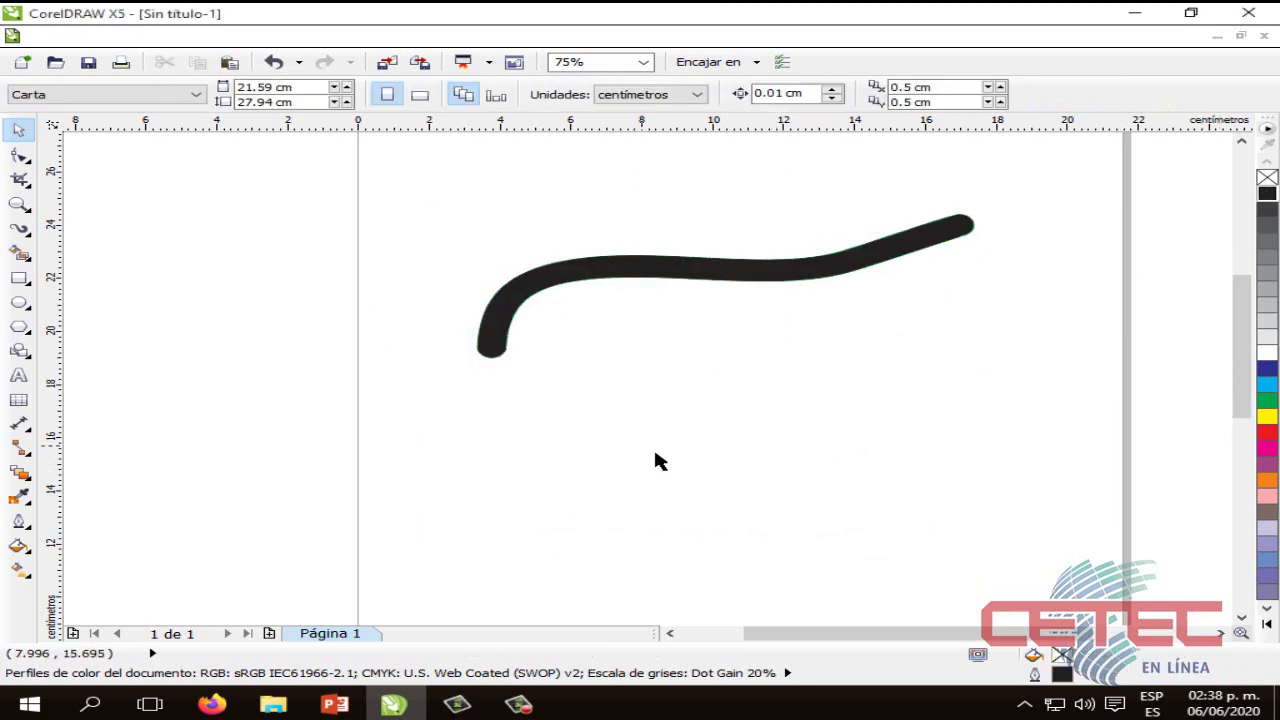
# Step: Add the artistic text "CETEC ARAGON" in the empty area below the black stroke
pyautogui.click(18, 375)
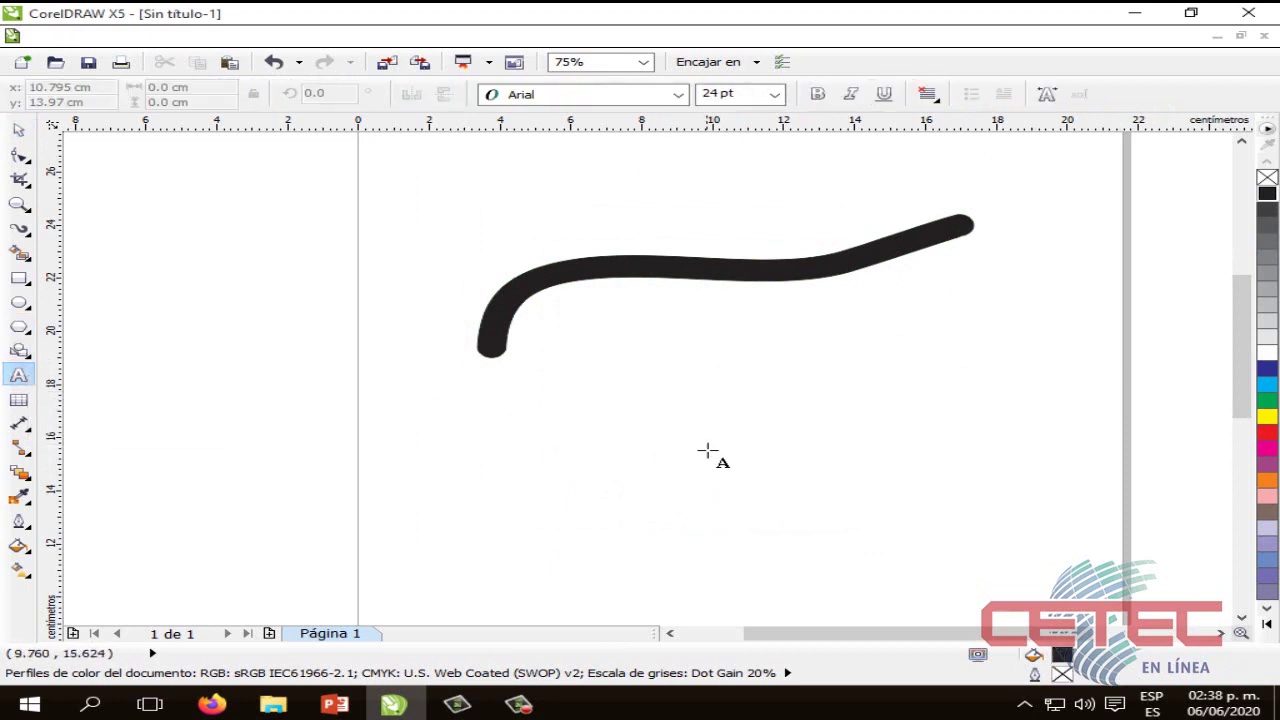
pyautogui.click(740, 462)
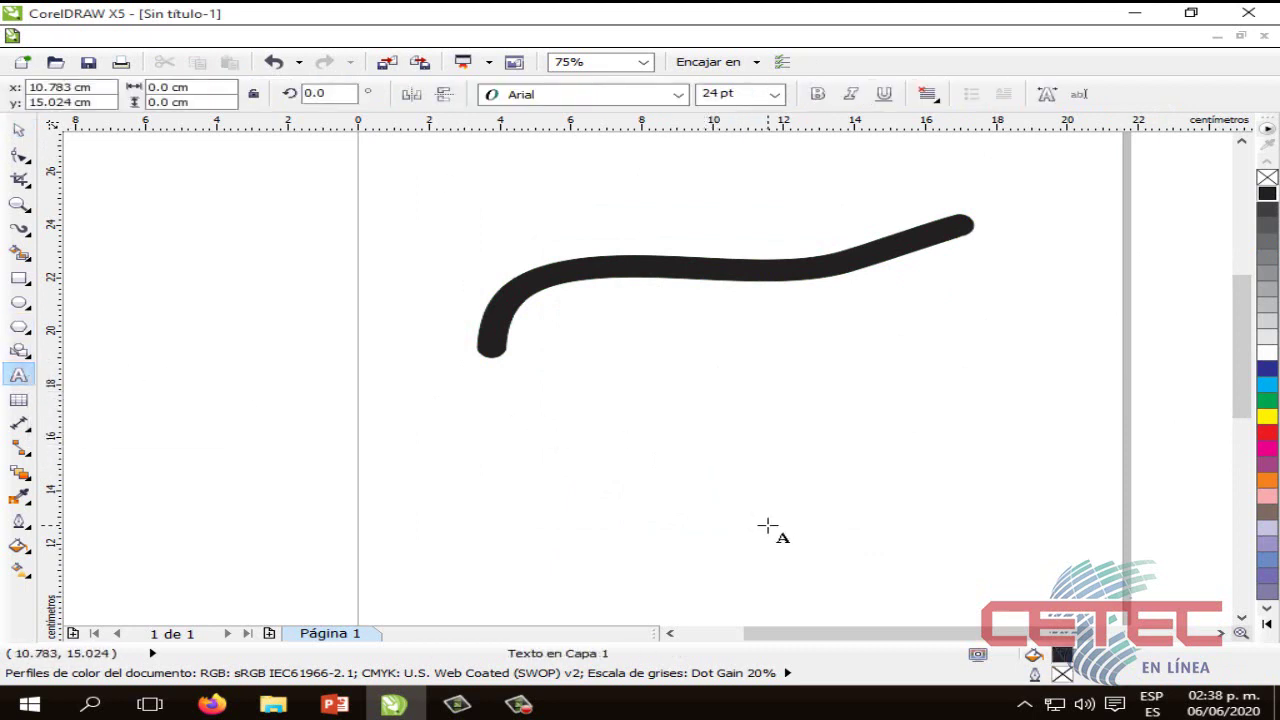
pyautogui.write('CETEC ')
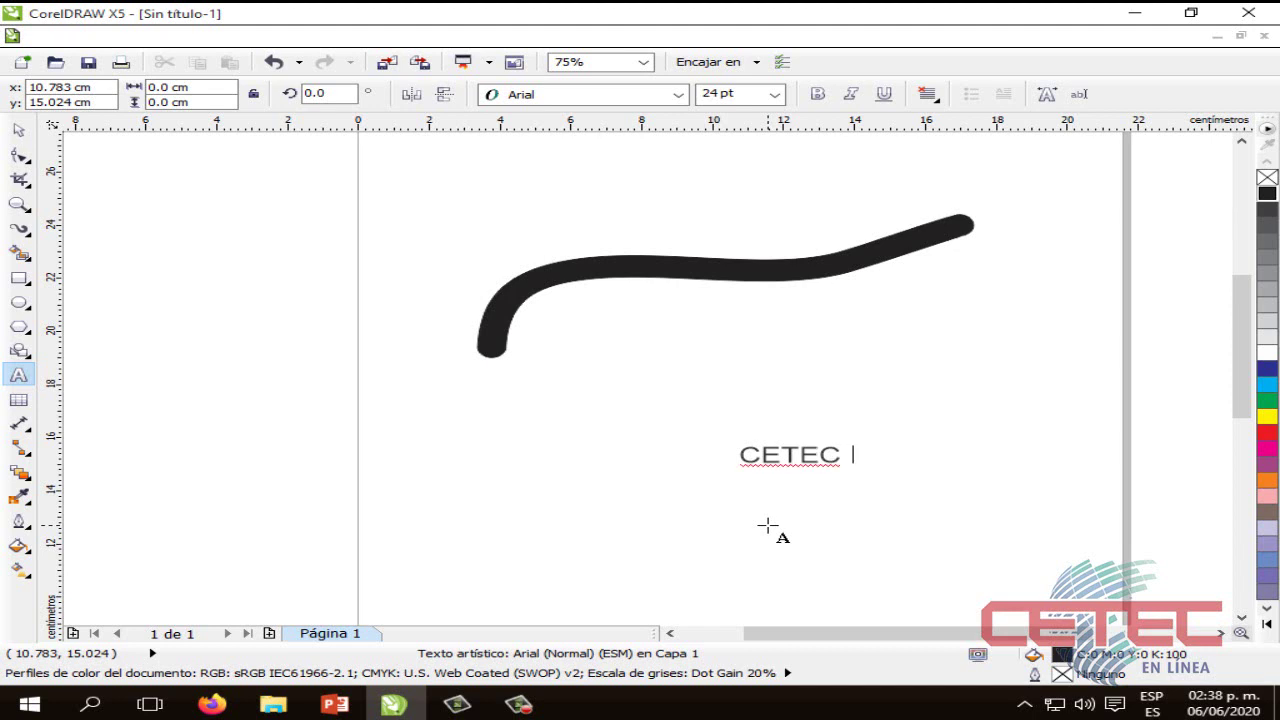
pyautogui.write('ARAGON')
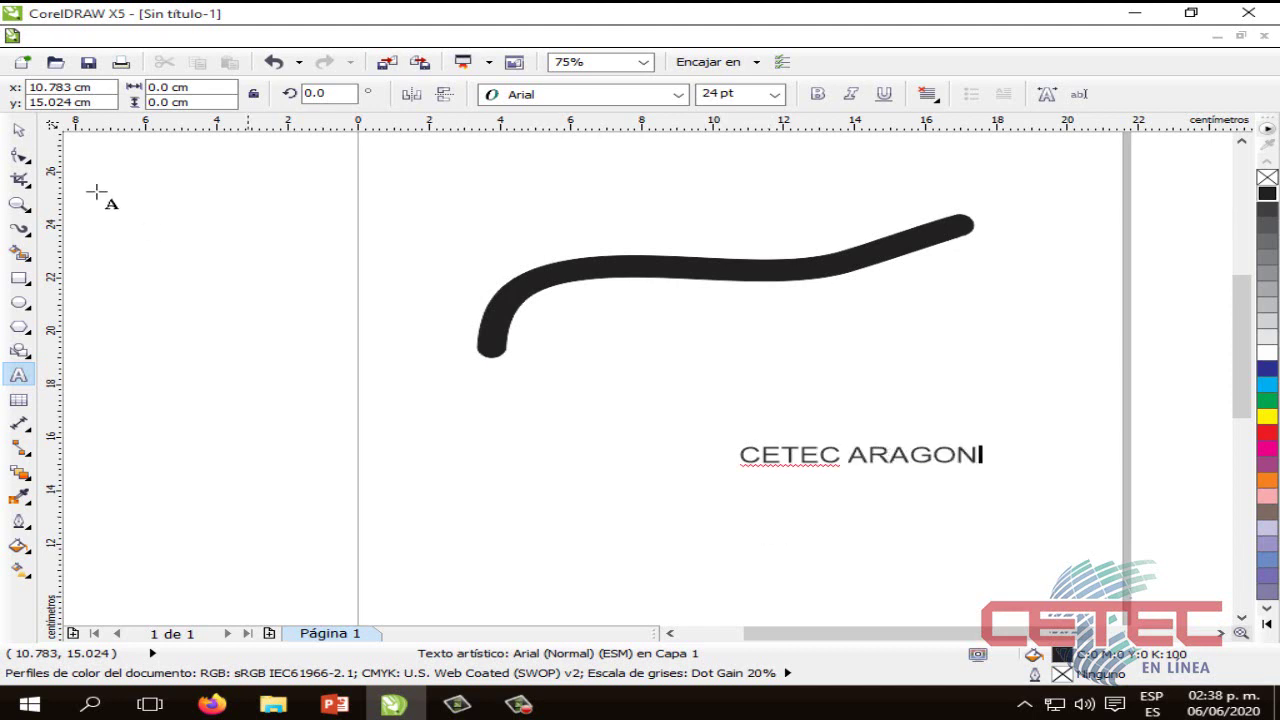
pyautogui.click(18, 130)
# Step: Set the font of the whole CETEC ARAGON text to Dax-BoldCaps
pyautogui.click(960, 460)
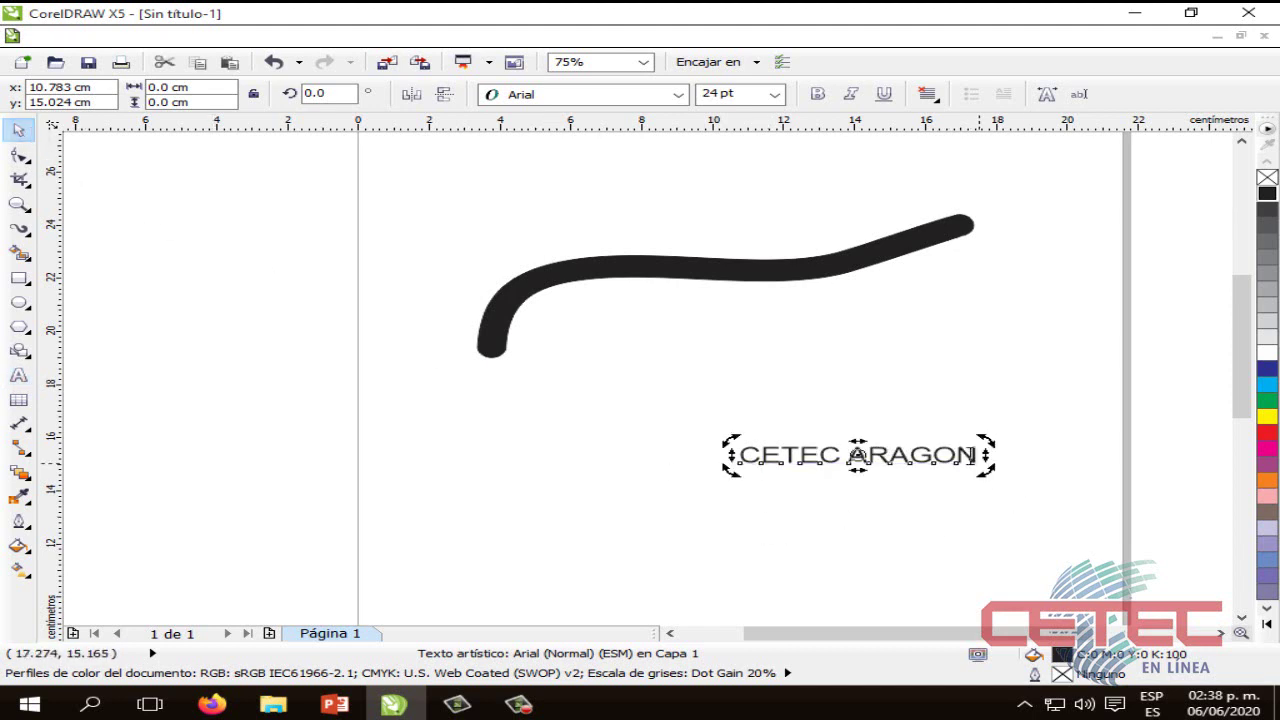
pyautogui.doubleClick(977, 455)
pyautogui.moveTo(977, 455); pyautogui.dragTo(735, 460)
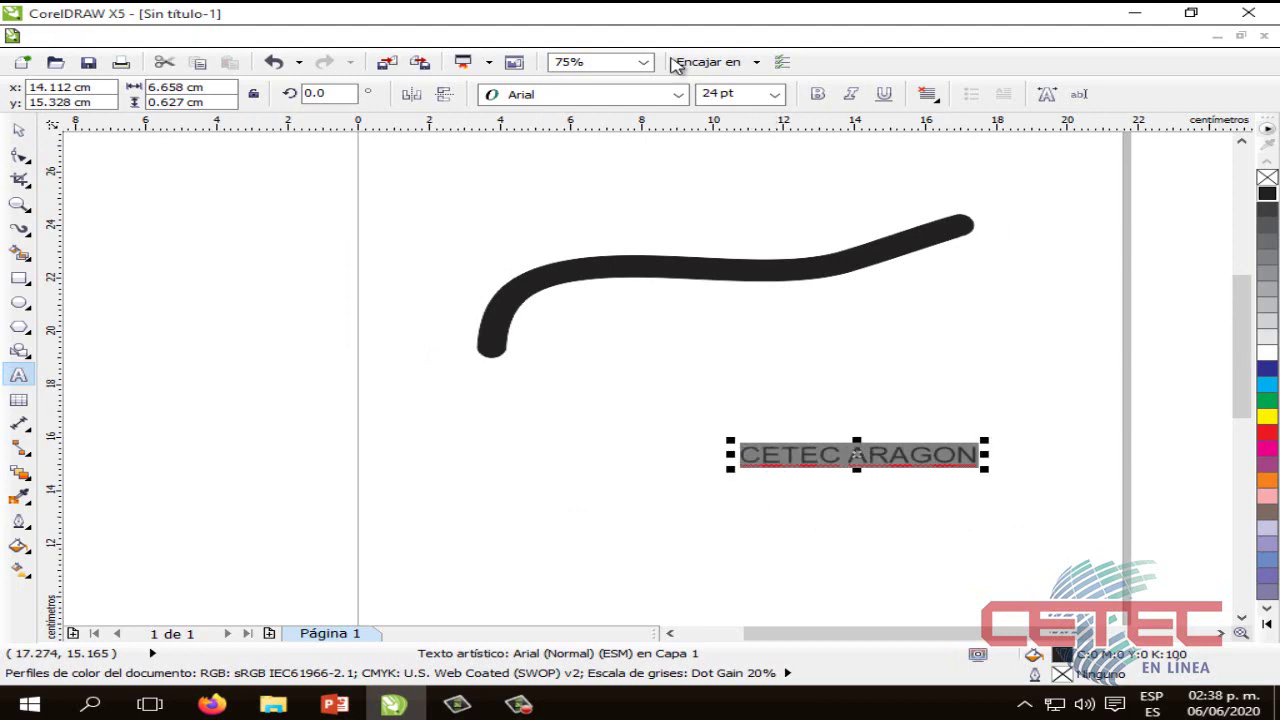
pyautogui.click(678, 94)
pyautogui.scroll(-1, 843, 265)
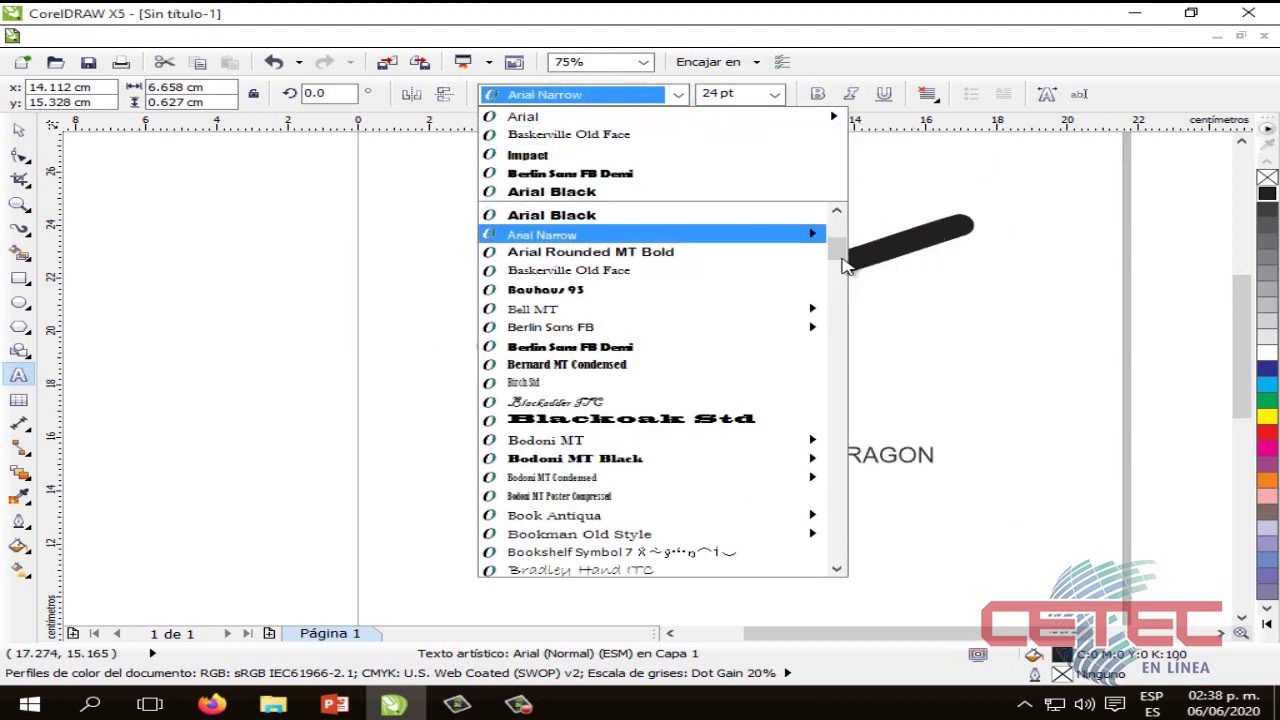
pyautogui.moveTo(843, 262); pyautogui.dragTo(843, 315)
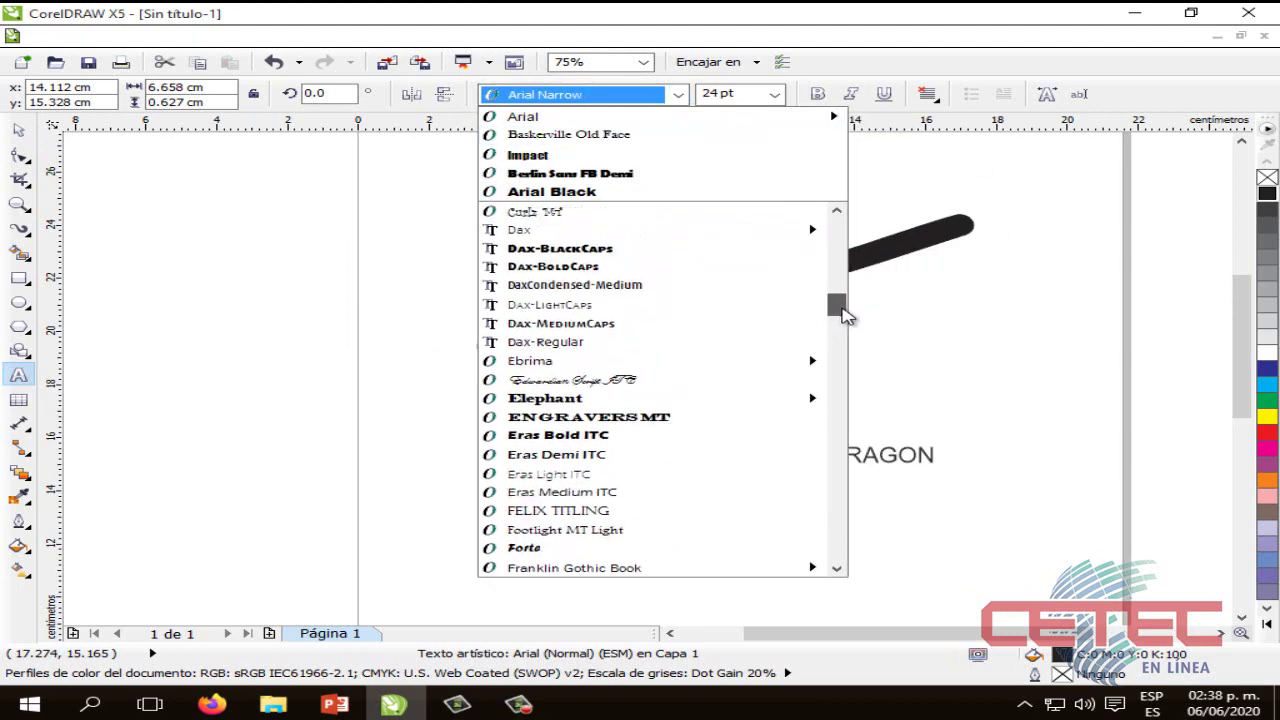
pyautogui.click(600, 266)
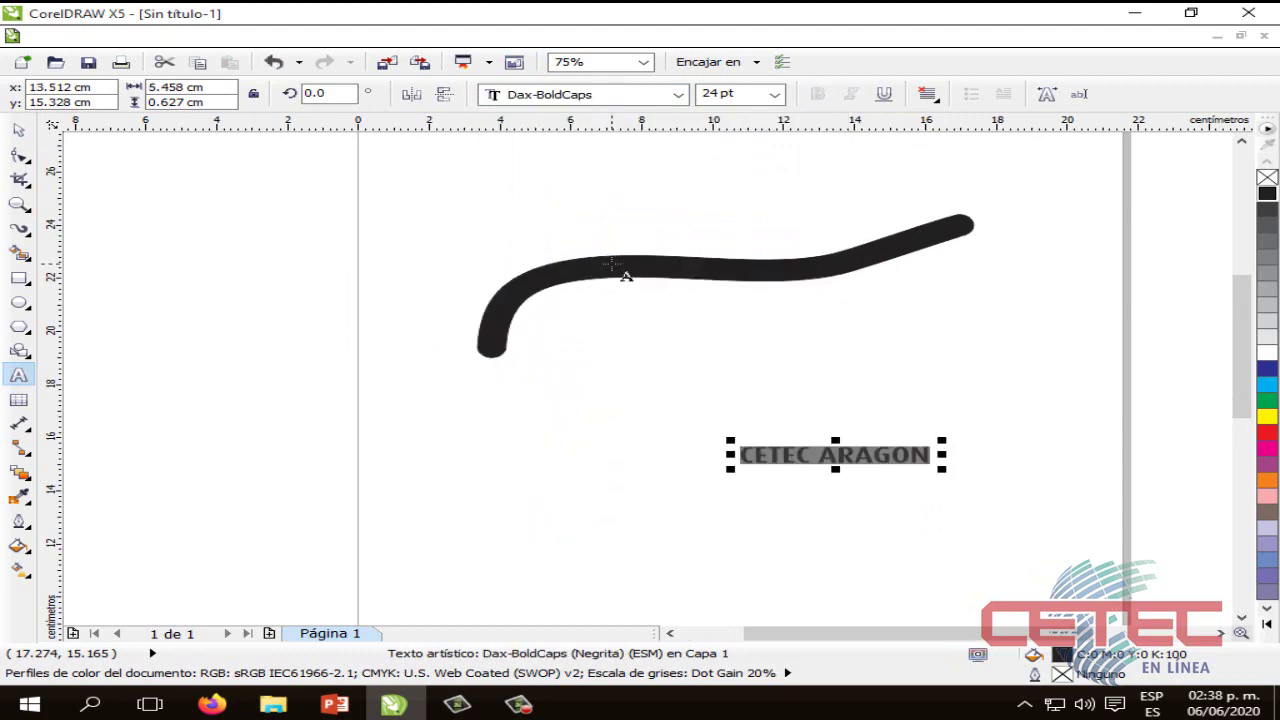
pyautogui.click(18, 130)
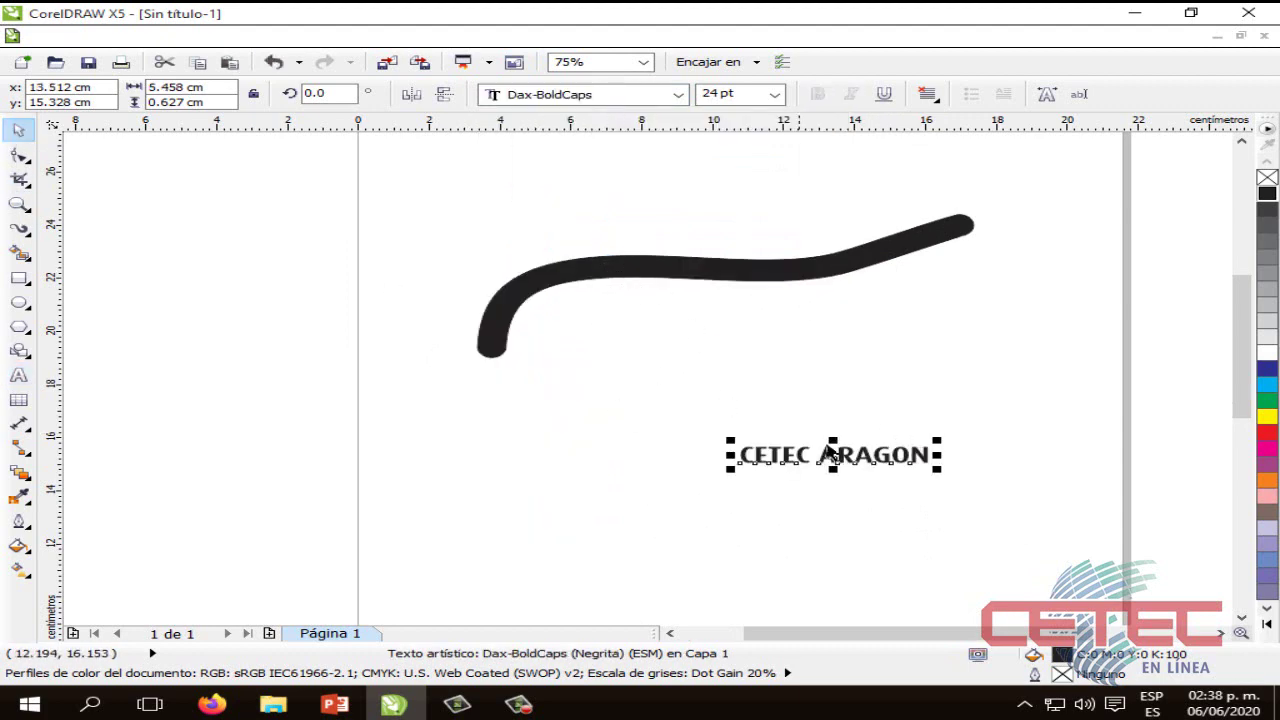
# Step: Enlarge the CETEC ARAGON text to about 12.7 cm wide, place it well below the stroke and keep it selected
pyautogui.moveTo(936, 466); pyautogui.dragTo(773, 393)
pyautogui.moveTo(920, 403); pyautogui.dragTo(1028, 449)
pyautogui.click(846, 418)
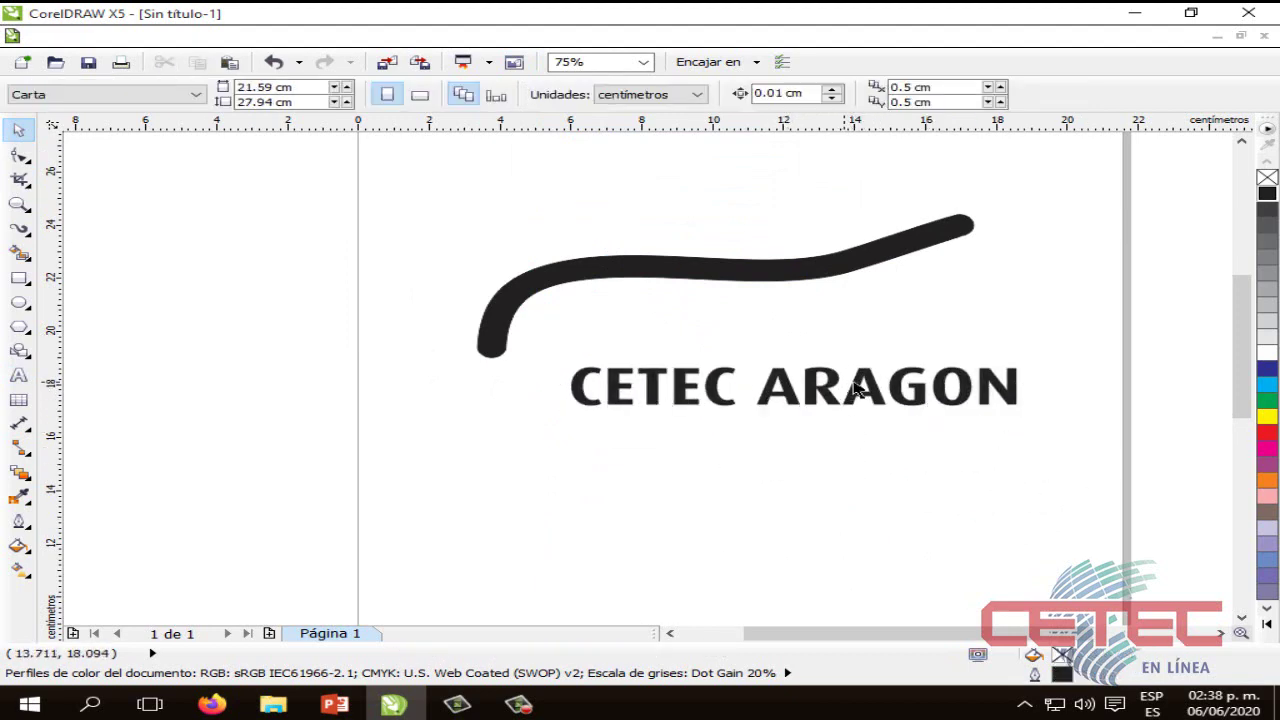
pyautogui.moveTo(857, 389); pyautogui.dragTo(857, 458)
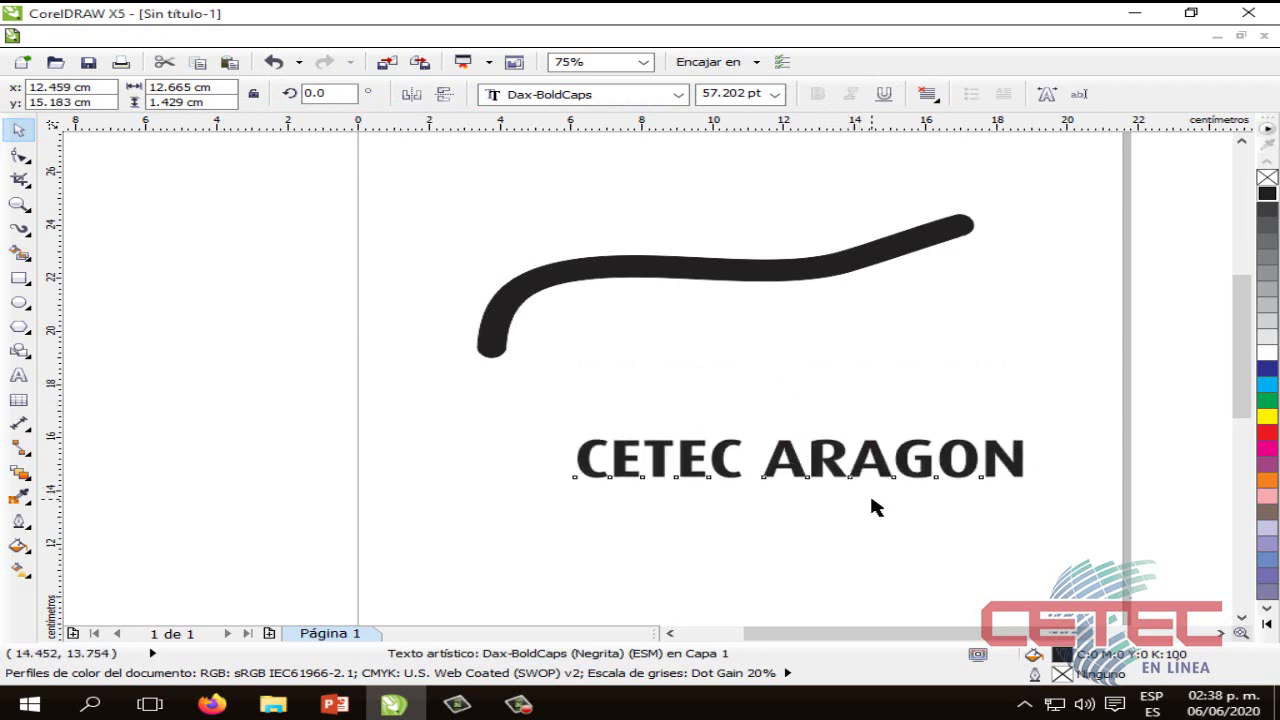
pyautogui.click(869, 492)
pyautogui.click(857, 478)
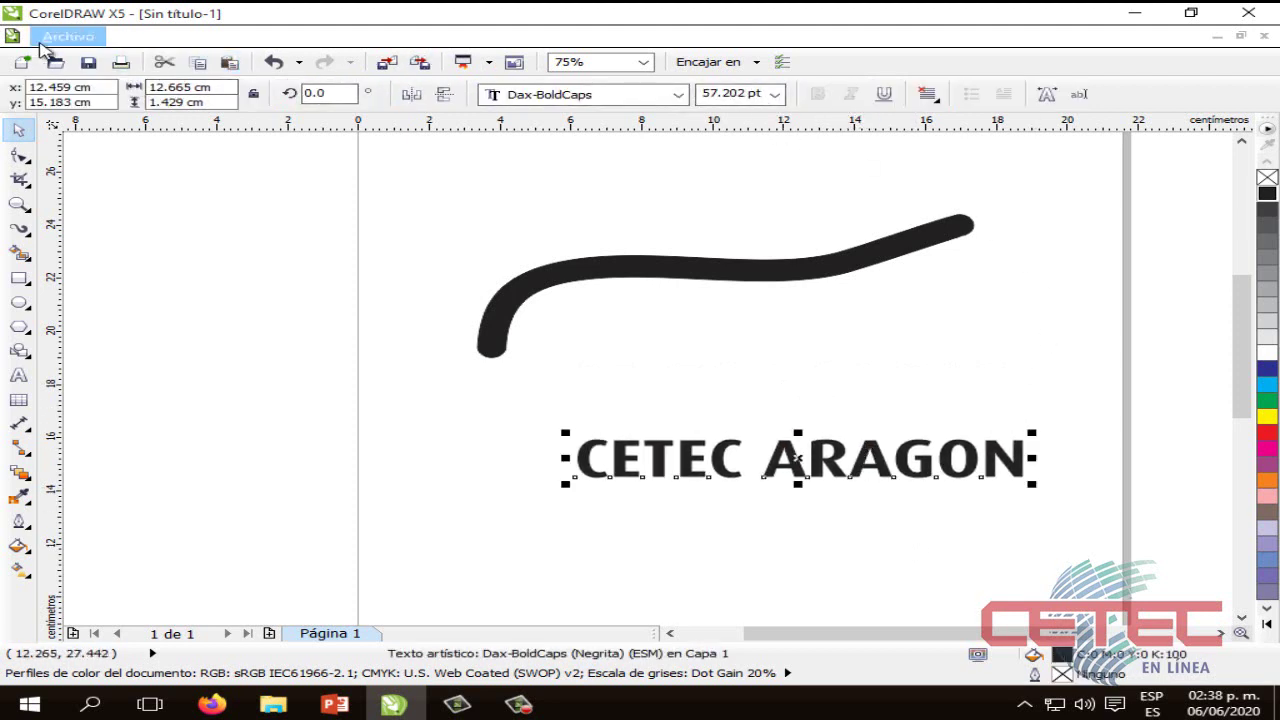
# Step: Fit the CETEC ARAGON text to the stroke's upper edge so it ends near the stroke's right tip, and deselect it
pyautogui.click(604, 37)
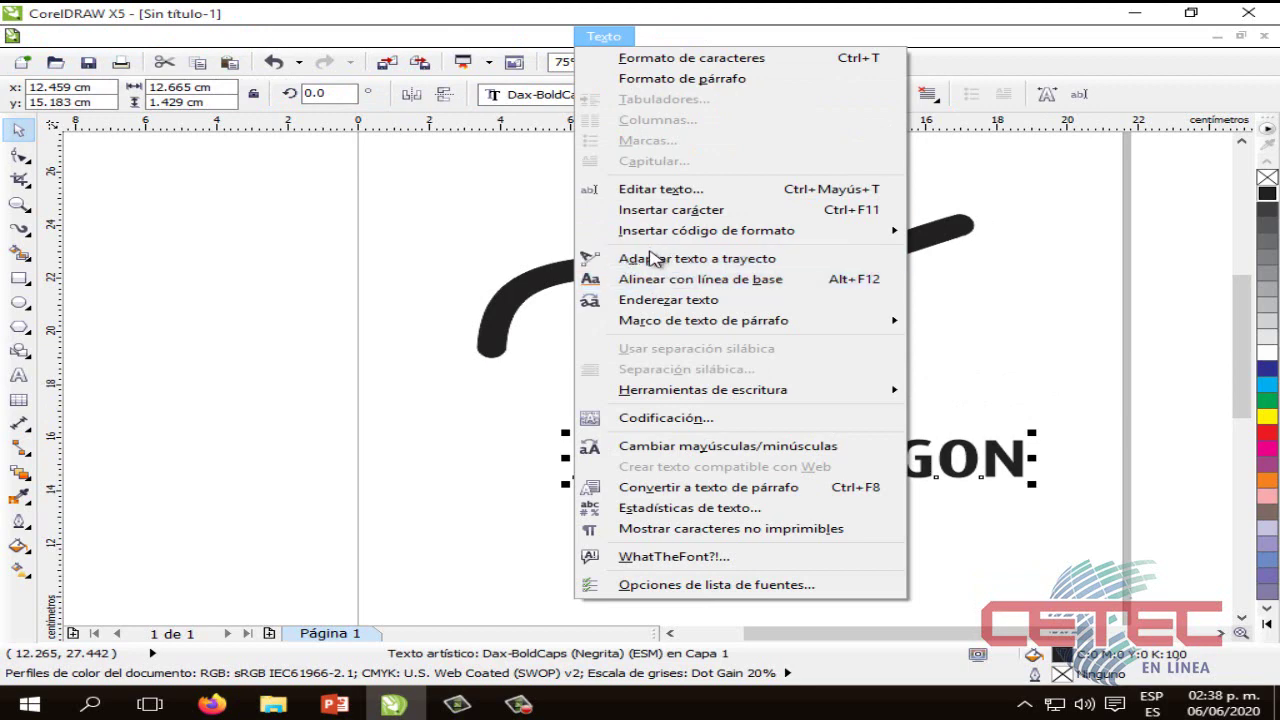
pyautogui.click(709, 262)
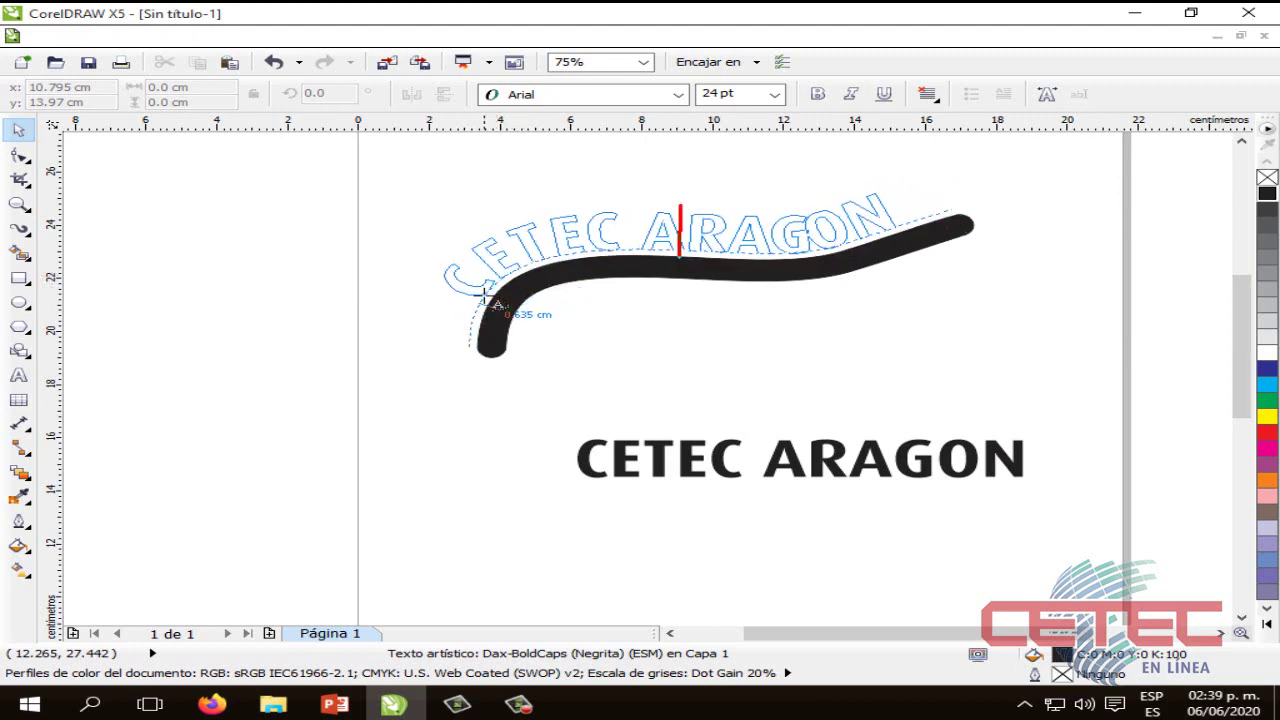
pyautogui.click(530, 300)
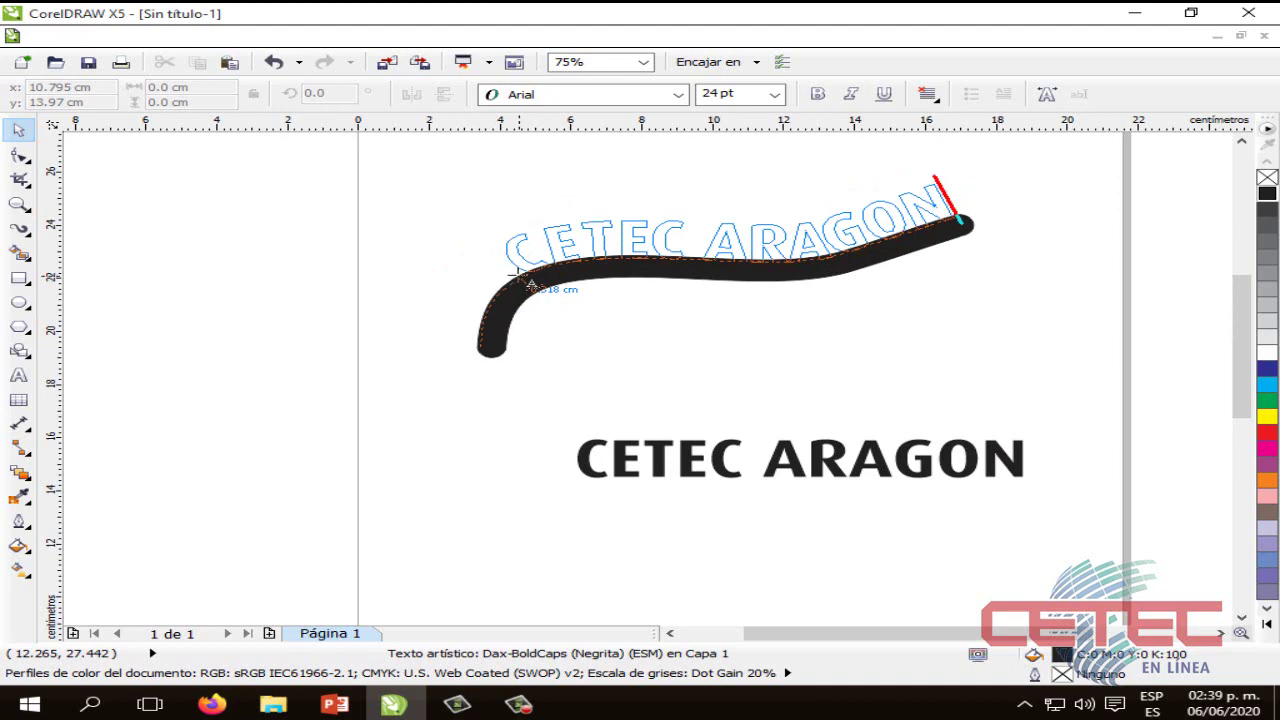
pyautogui.click(530, 289)
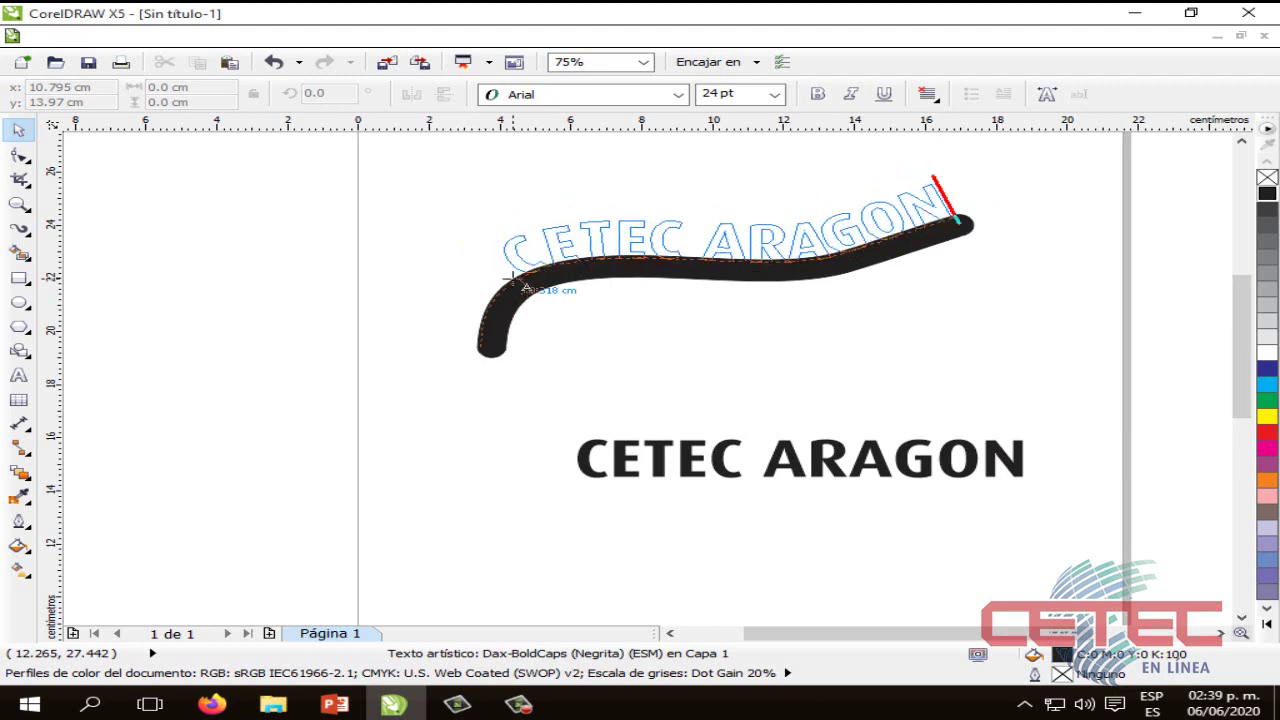
pyautogui.click(511, 279)
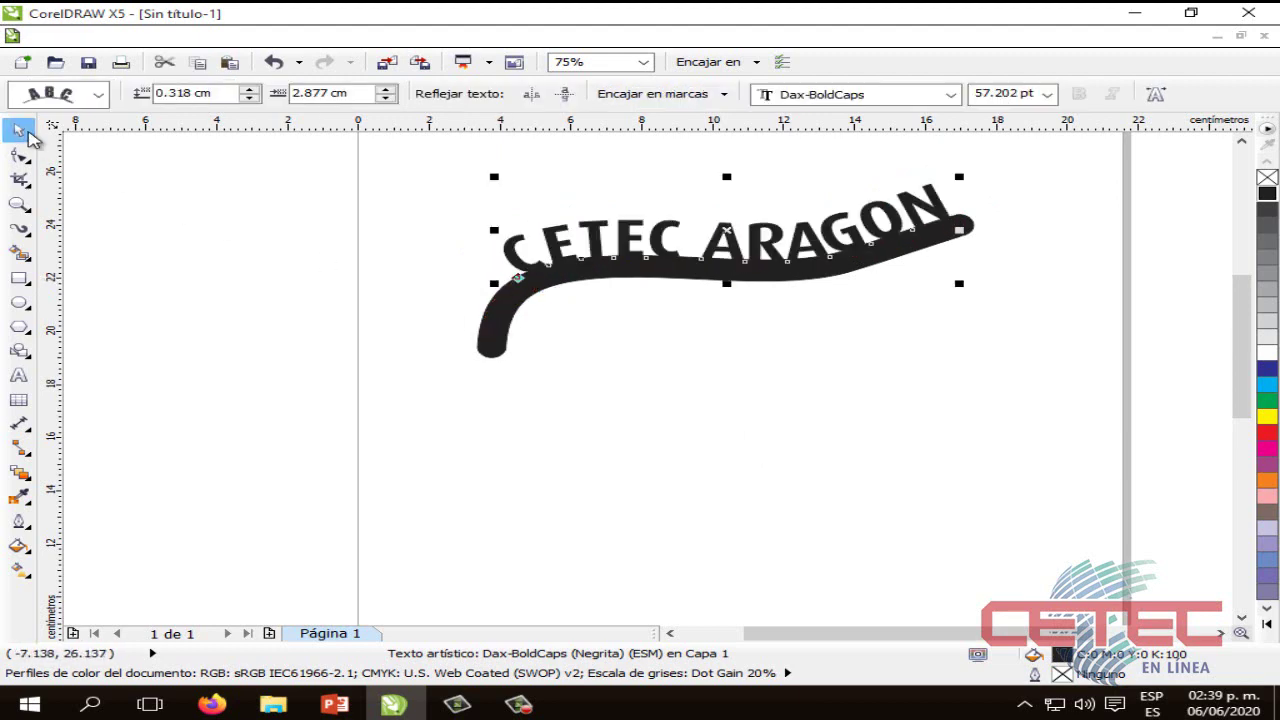
pyautogui.click(707, 361)
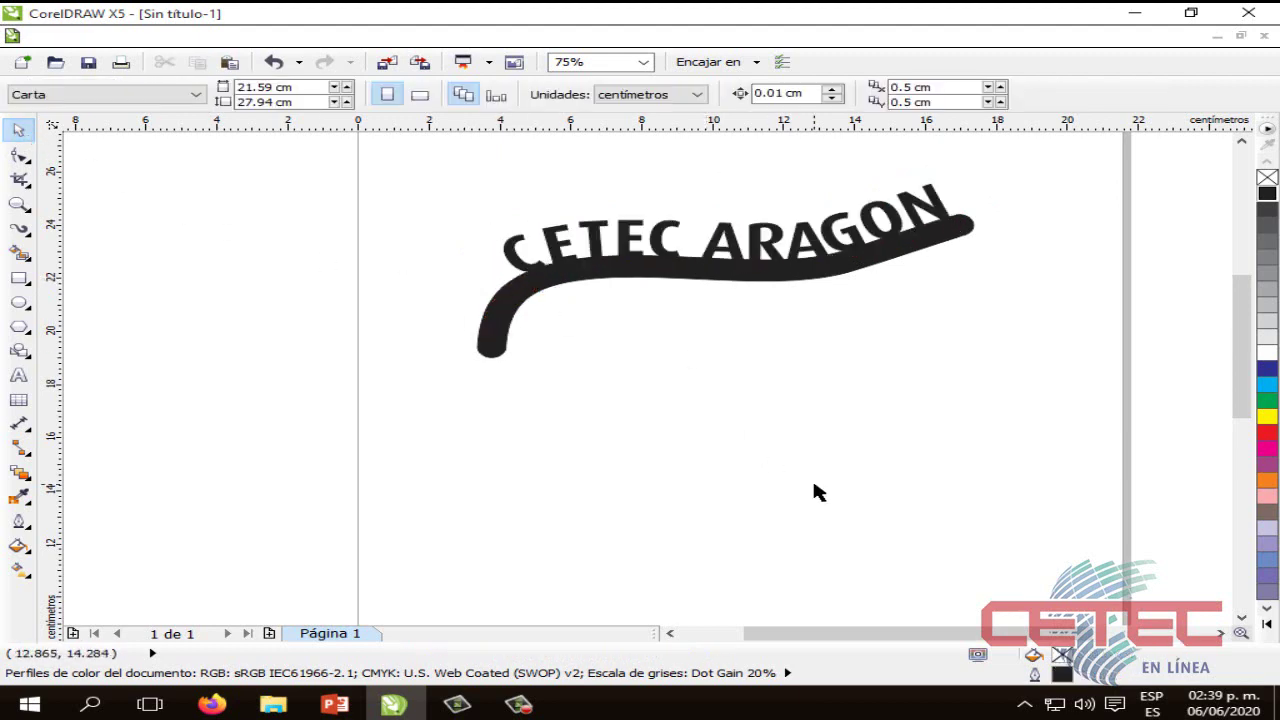
# Step: Select the fitted text together with the stroke, enlarge them to about 16.6 cm wide and reposition them slightly lower
pyautogui.click(770, 272)
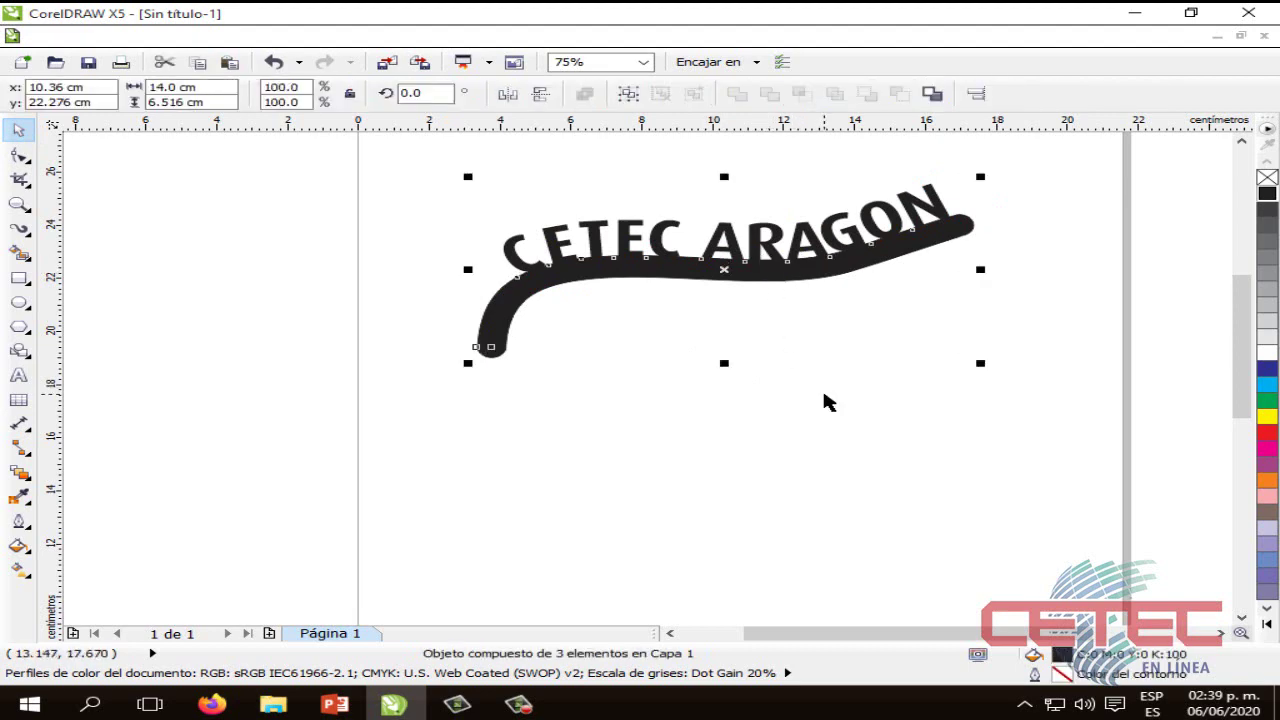
pyautogui.click(786, 289)
pyautogui.click(778, 273)
pyautogui.click(752, 250)
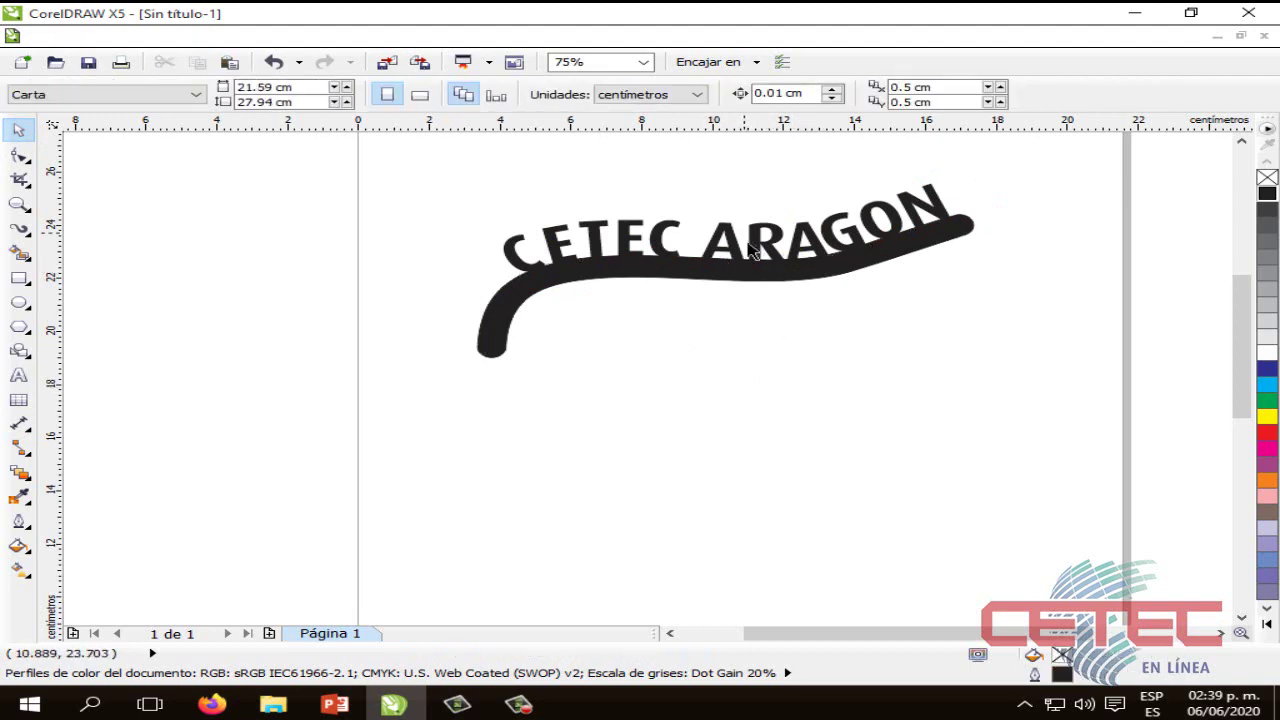
pyautogui.click(752, 250)
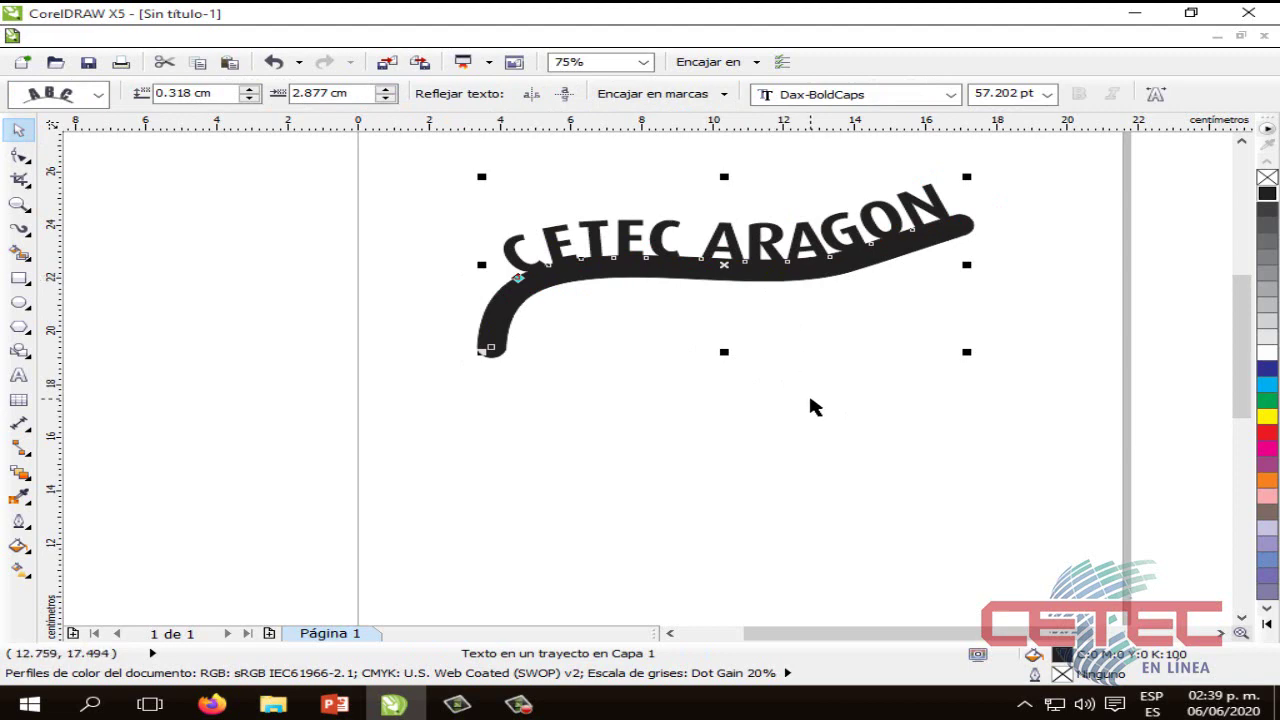
pyautogui.click(795, 274)
pyautogui.moveTo(968, 351); pyautogui.dragTo(1115, 382)
pyautogui.moveTo(901, 283); pyautogui.dragTo(833, 303)
# Step: Try to shrink the stroke's control curve separately from the text, and undo the change
pyautogui.moveTo(995, 405); pyautogui.dragTo(867, 412)
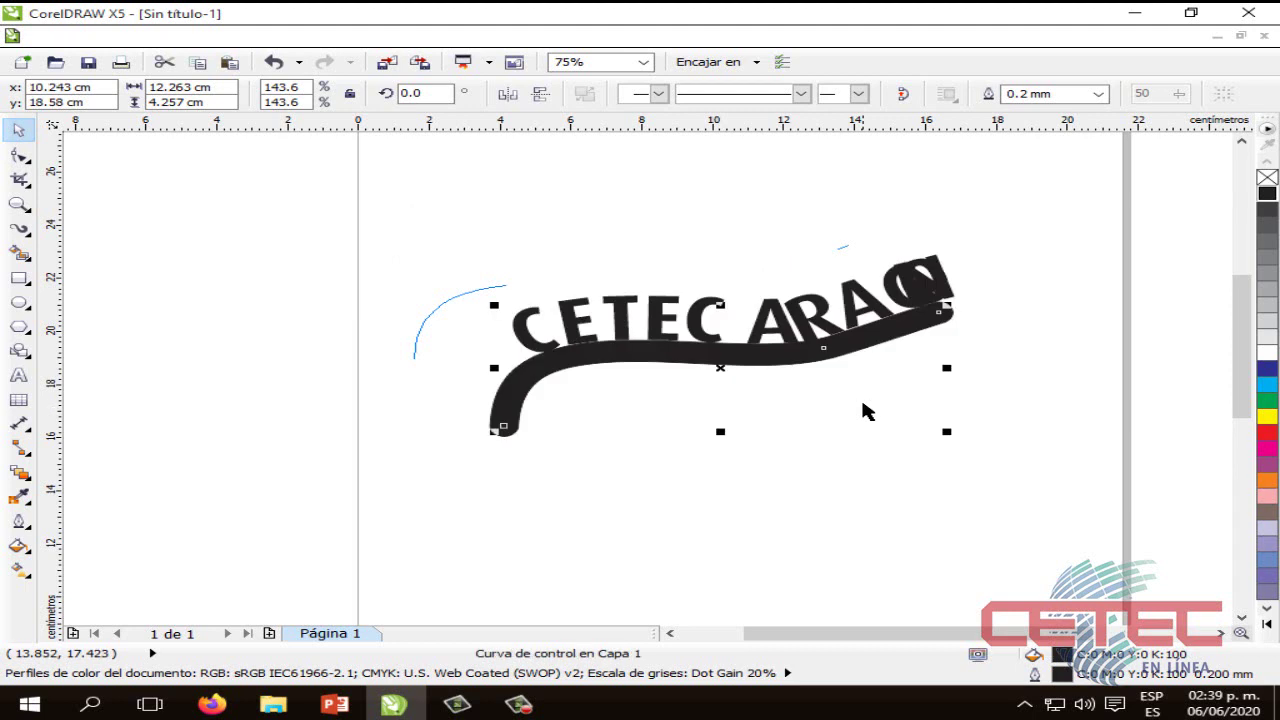
pyautogui.hotkey('ctrl', 'z')
pyautogui.hotkey('ctrl', 'z')
# Step: Reduce the fitted text and stroke slightly, move them together a little to the right and deselect them
pyautogui.click(1052, 358)
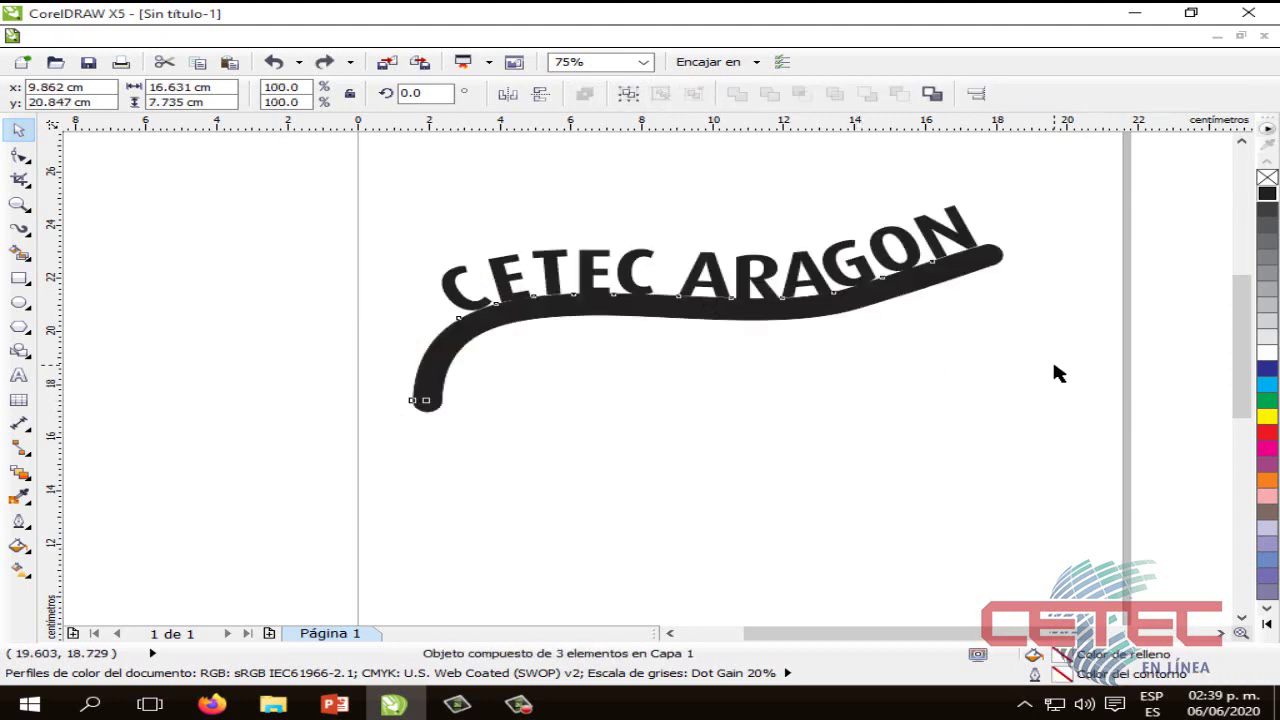
pyautogui.click(515, 272)
pyautogui.moveTo(1006, 421)
pyautogui.mouseDown()
pyautogui.moveTo(706, 306)
pyautogui.moveTo(1002, 410)
pyautogui.mouseUp()
pyautogui.click(748, 400)
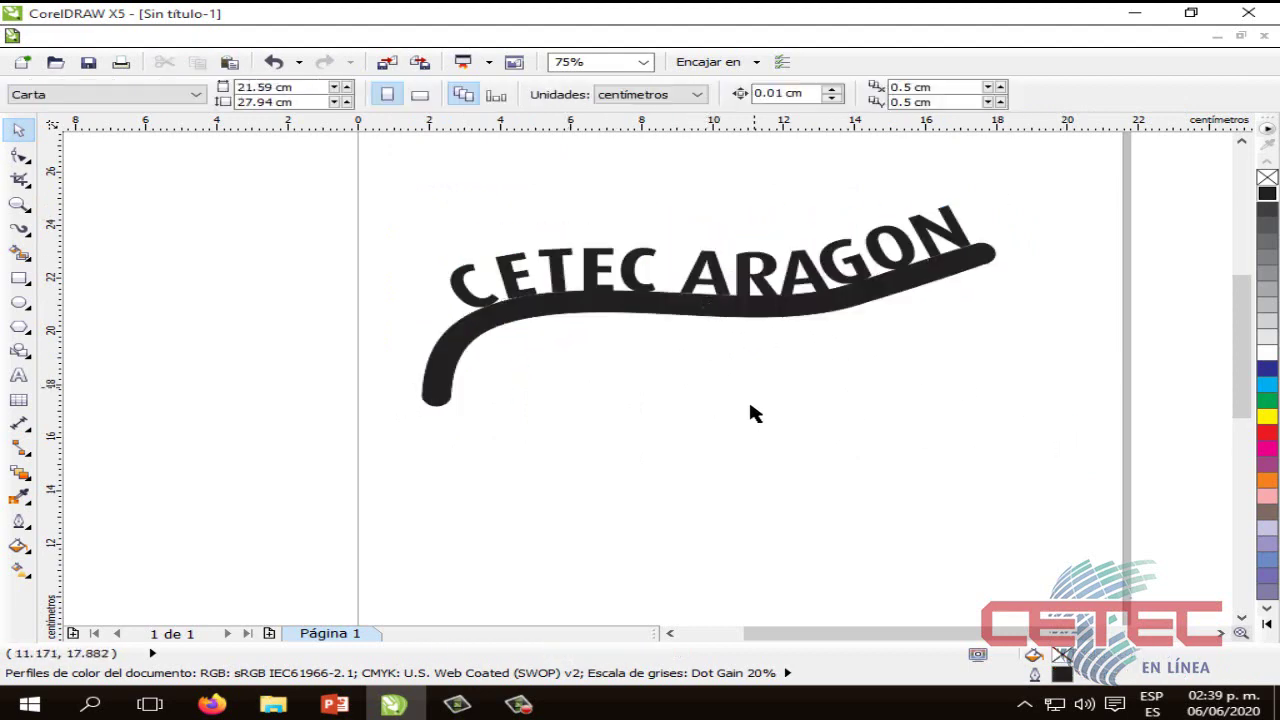
pyautogui.click(855, 308)
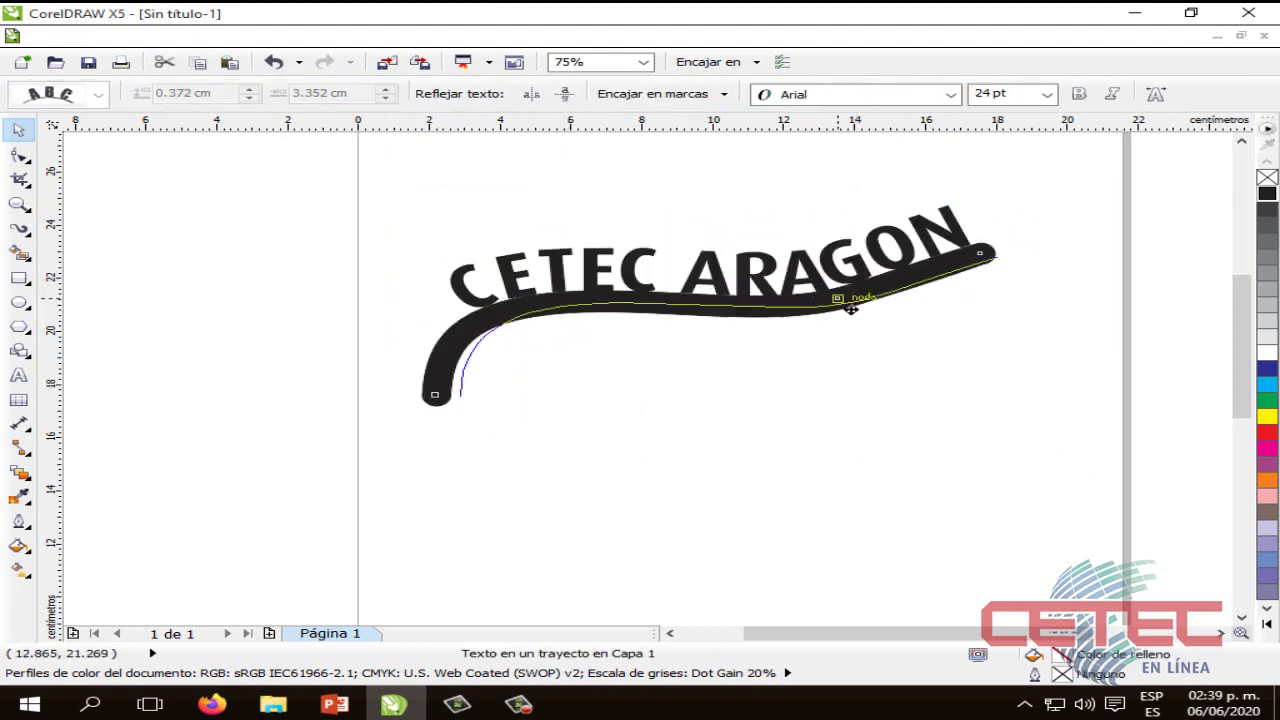
pyautogui.moveTo(815, 296); pyautogui.dragTo(850, 306)
pyautogui.click(842, 400)
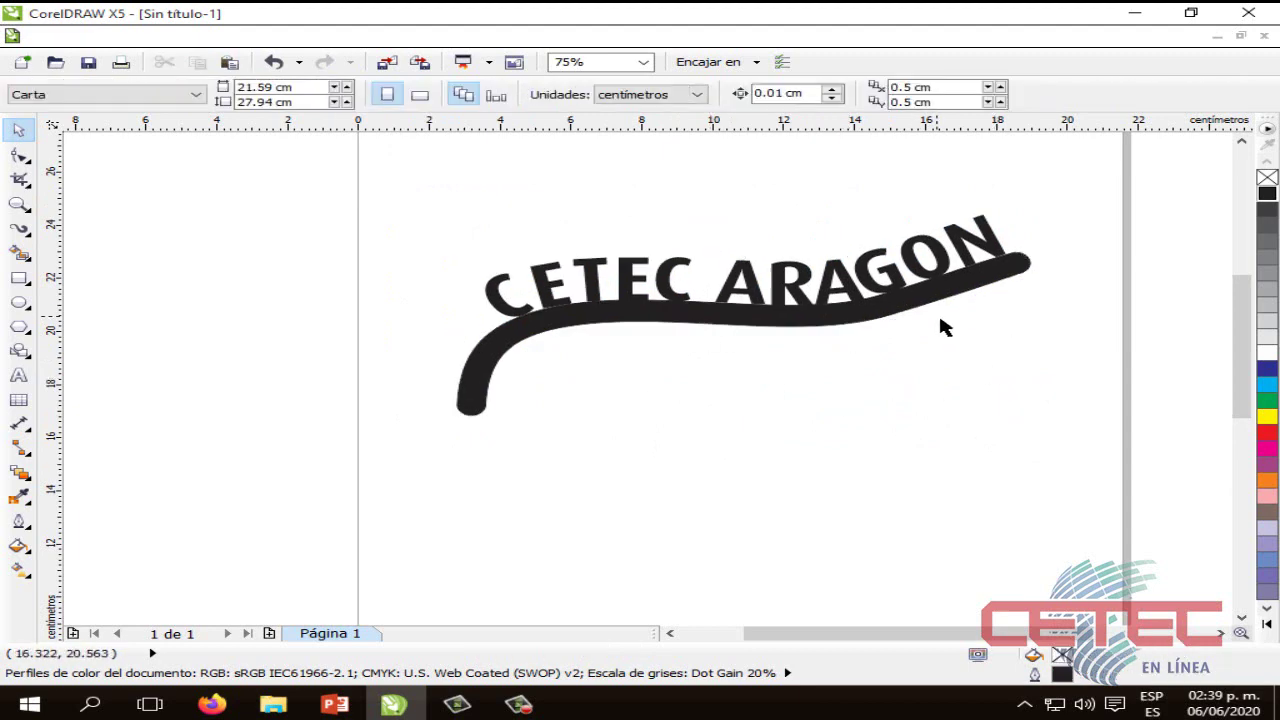
# Step: Change the font of the whole CETEC ARAGON path text to Eras Bold ITC
pyautogui.click(895, 284)
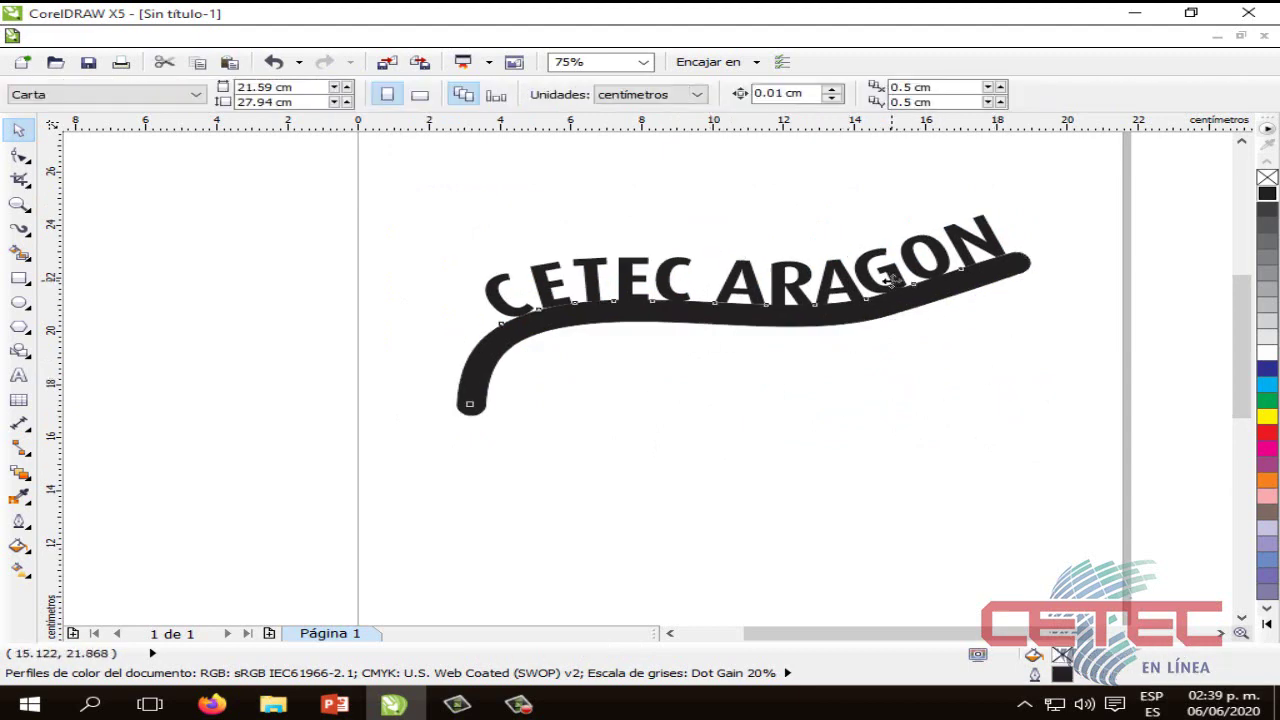
pyautogui.click(705, 300)
pyautogui.doubleClick(660, 290)
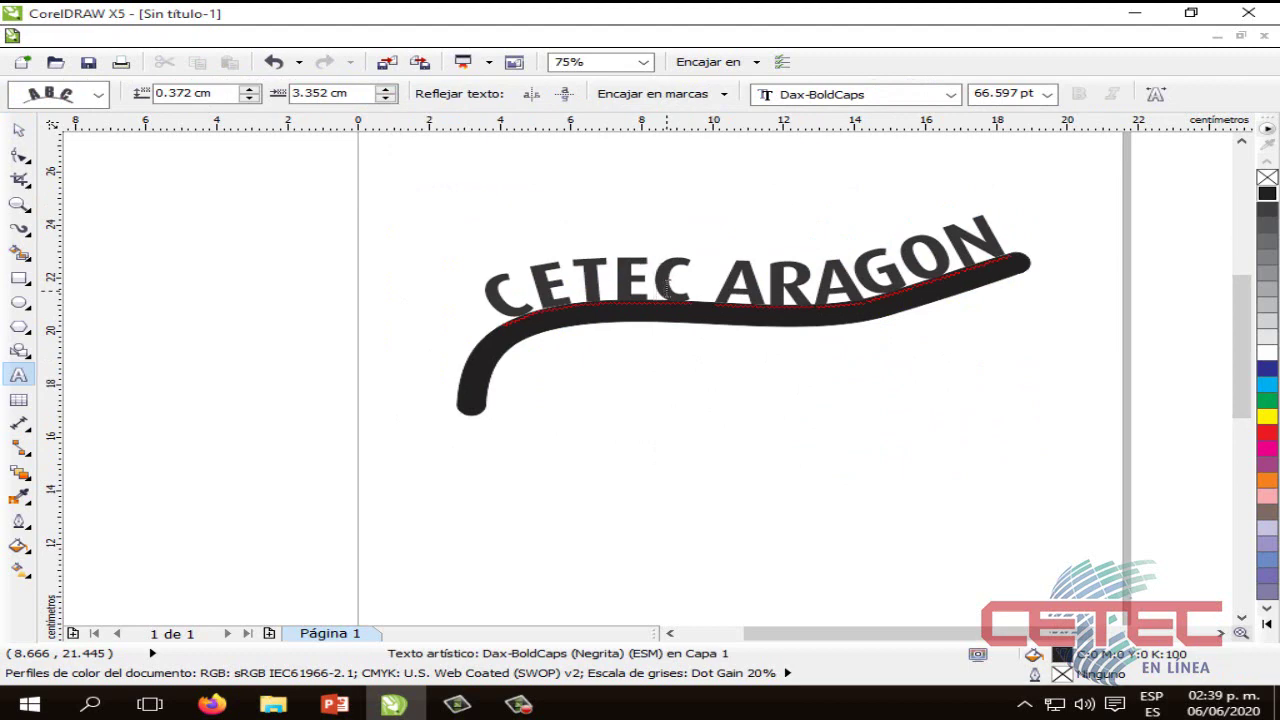
pyautogui.moveTo(997, 245); pyautogui.dragTo(475, 290)
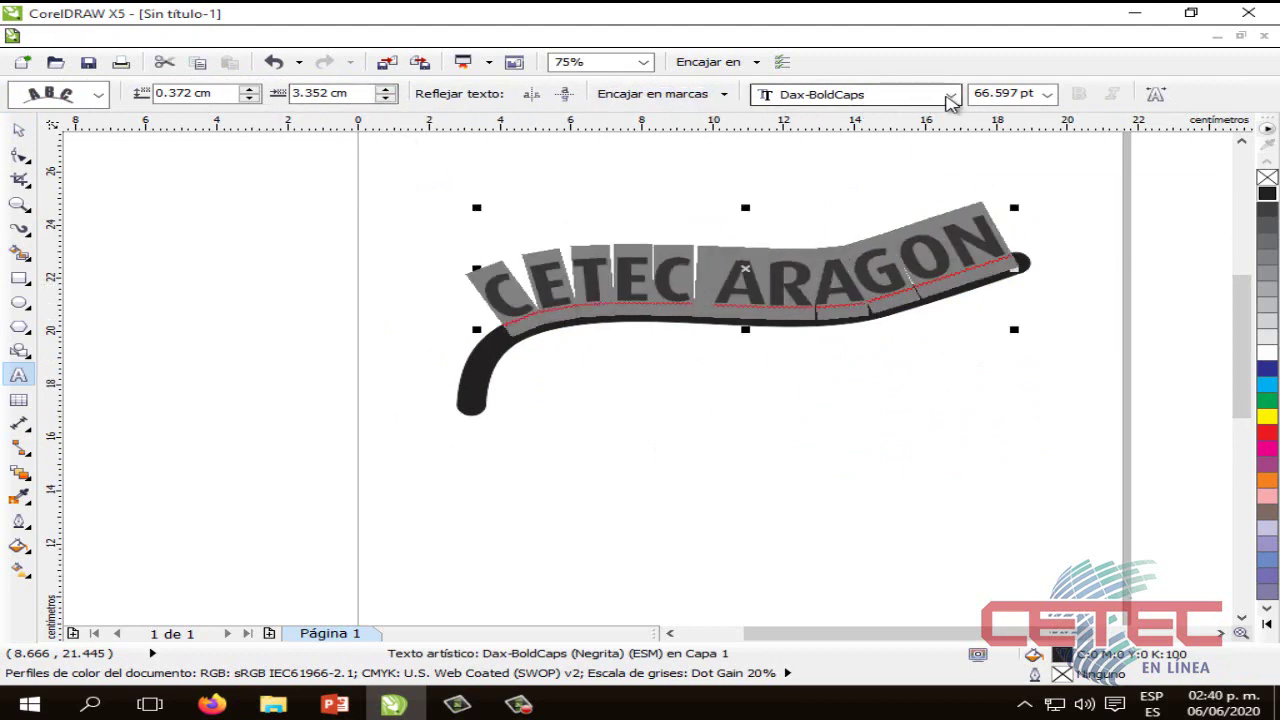
pyautogui.click(948, 96)
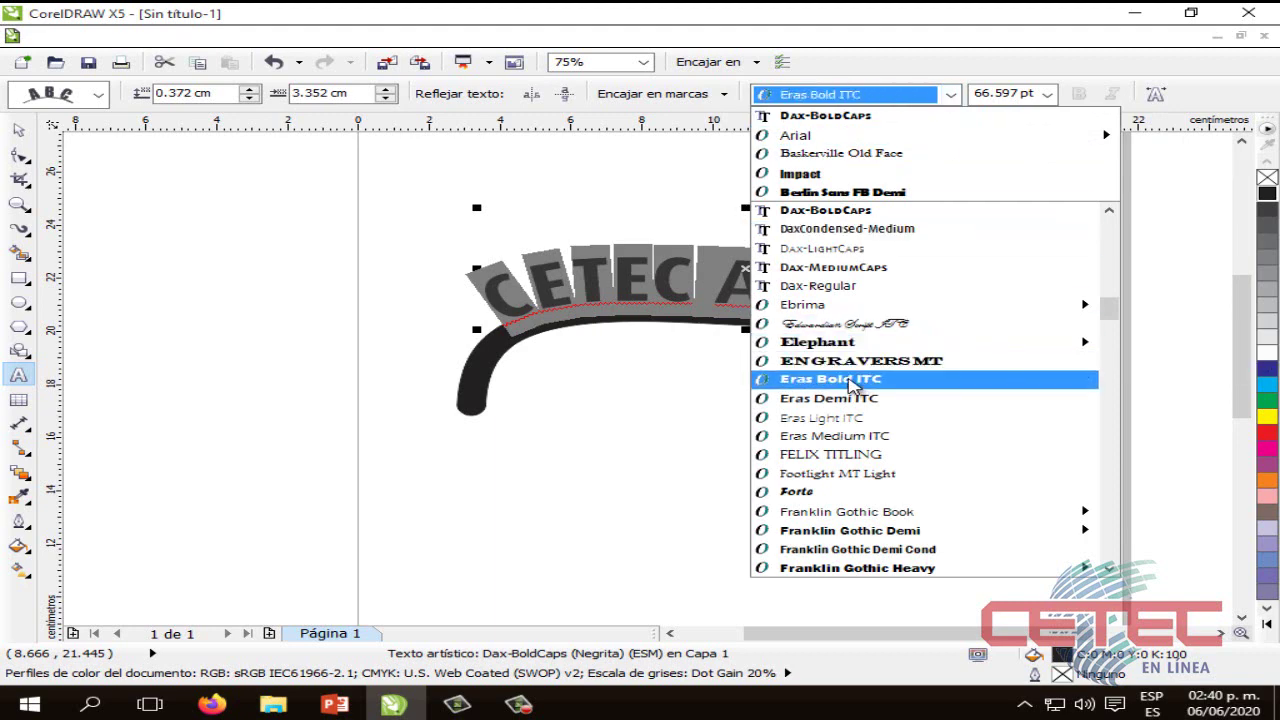
pyautogui.click(848, 381)
pyautogui.click(18, 130)
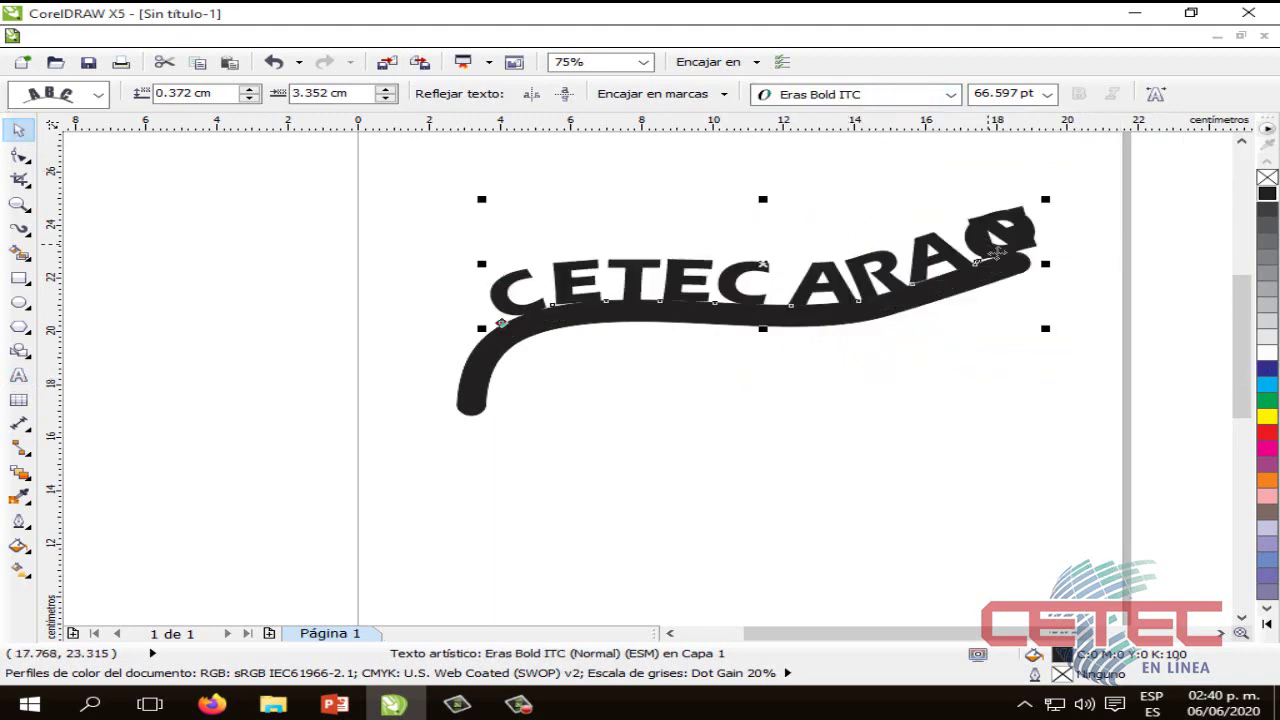
# Step: Try to stretch the text and stroke to about 22.7 cm wide, and undo both the stretch and the font change
pyautogui.click(1000, 260)
pyautogui.click(1012, 266)
pyautogui.click(982, 288)
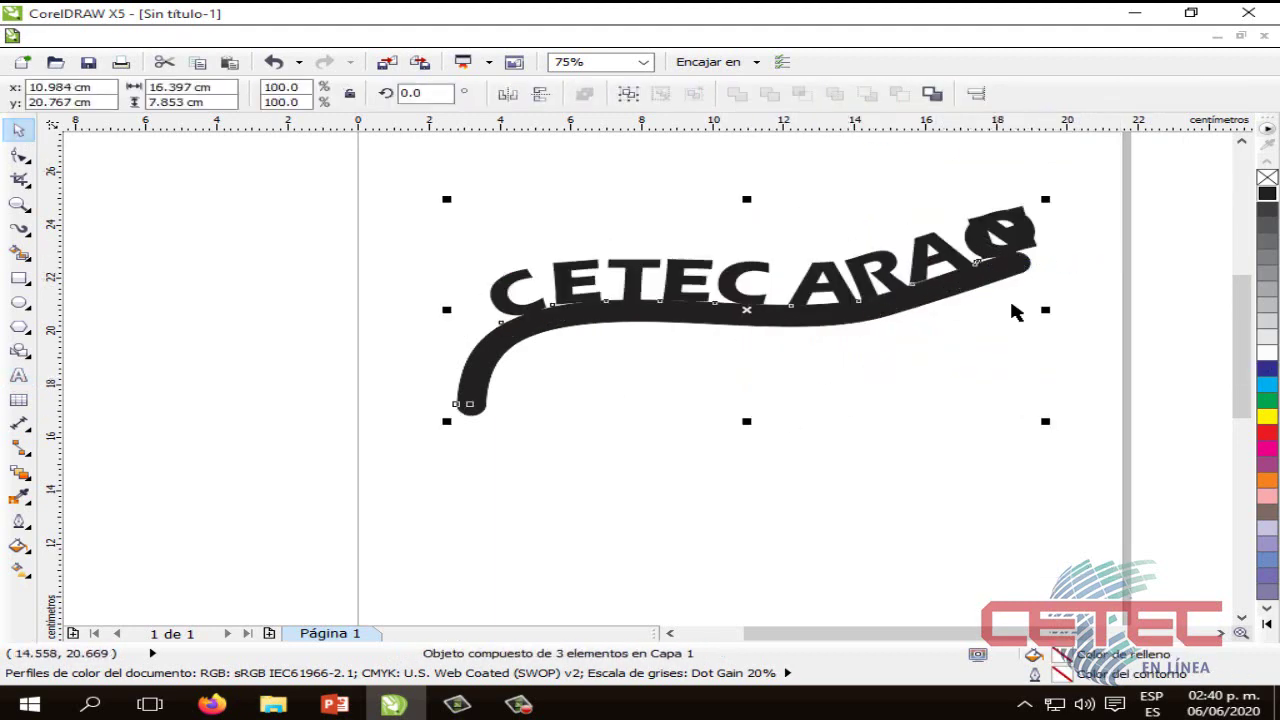
pyautogui.moveTo(1045, 309); pyautogui.dragTo(1130, 262)
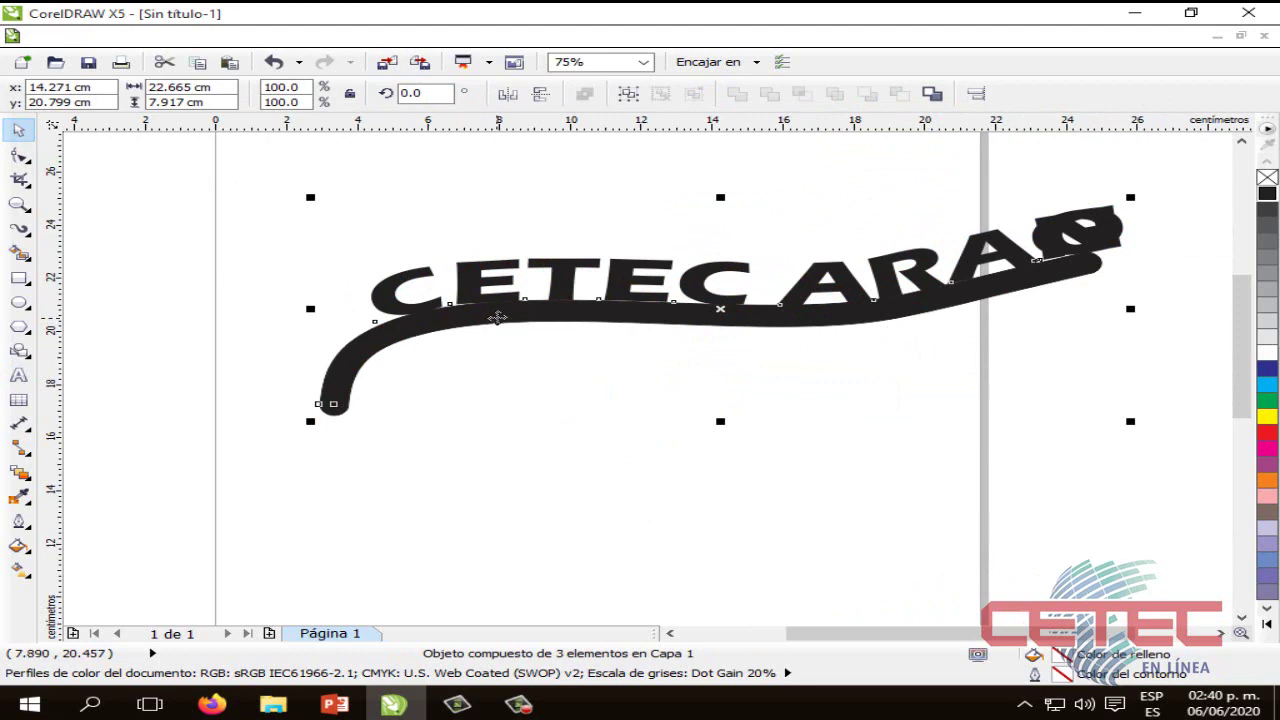
pyautogui.hotkey('ctrl', 'z')
pyautogui.click(585, 350)
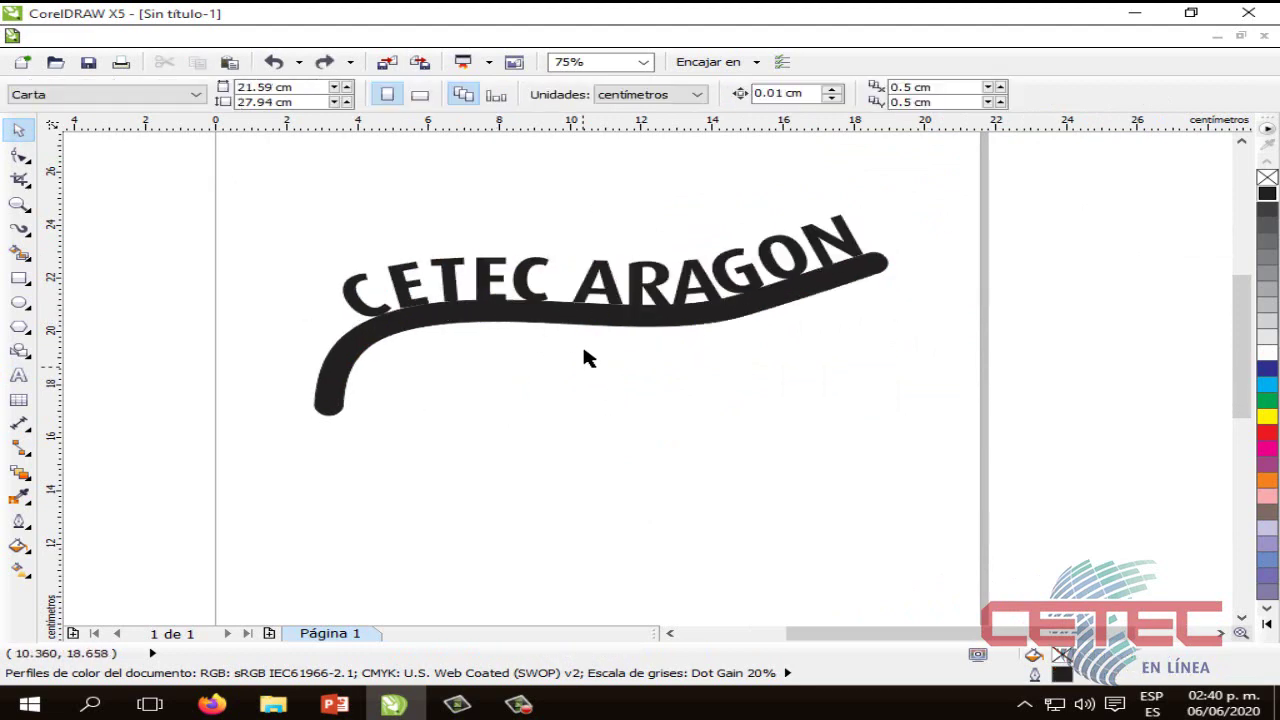
# Step: Fill the CETEC ARAGON path text and its stroke with yellow and deselect them
pyautogui.click(523, 329)
pyautogui.click(733, 415)
pyautogui.click(708, 312)
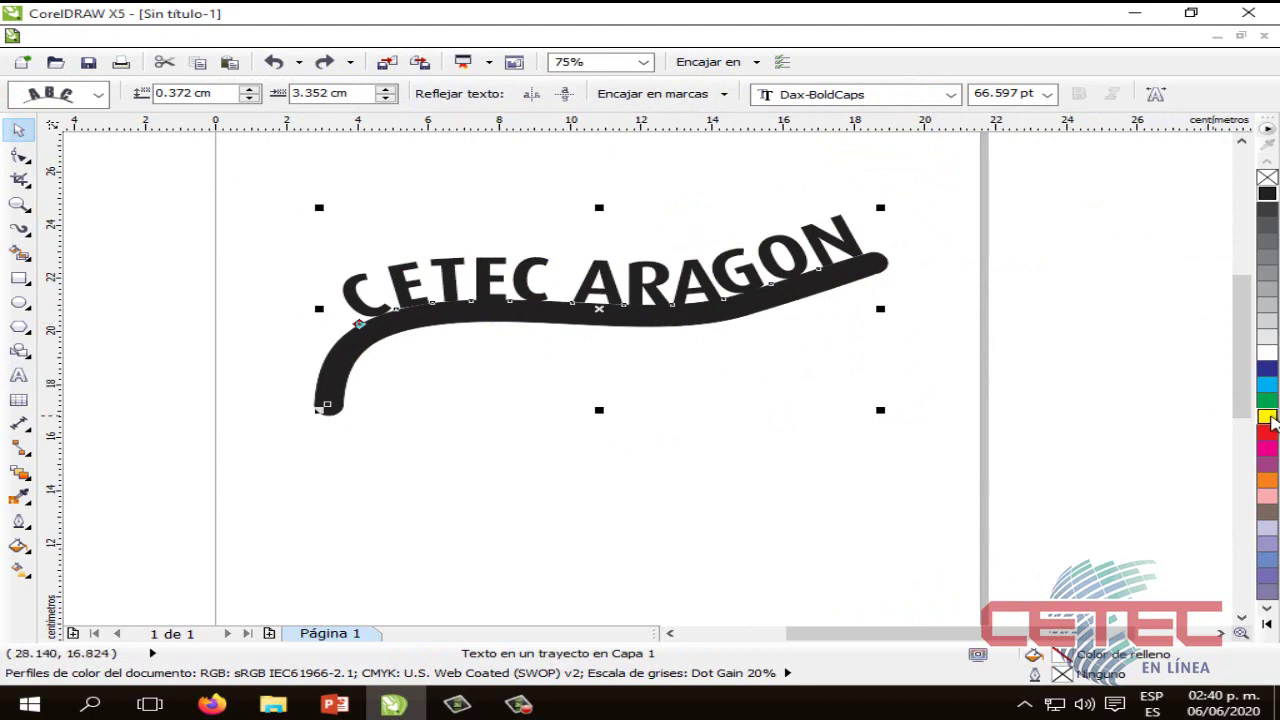
pyautogui.click(1267, 417)
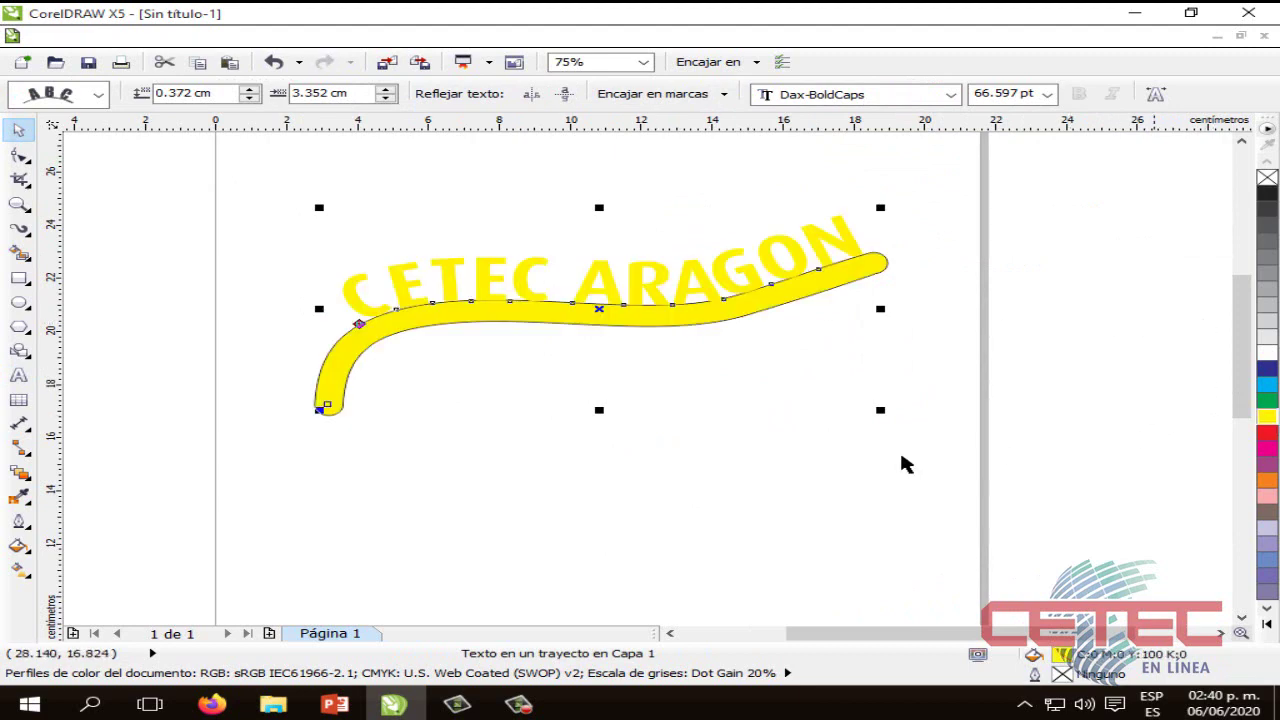
pyautogui.click(725, 487)
pyautogui.click(334, 392)
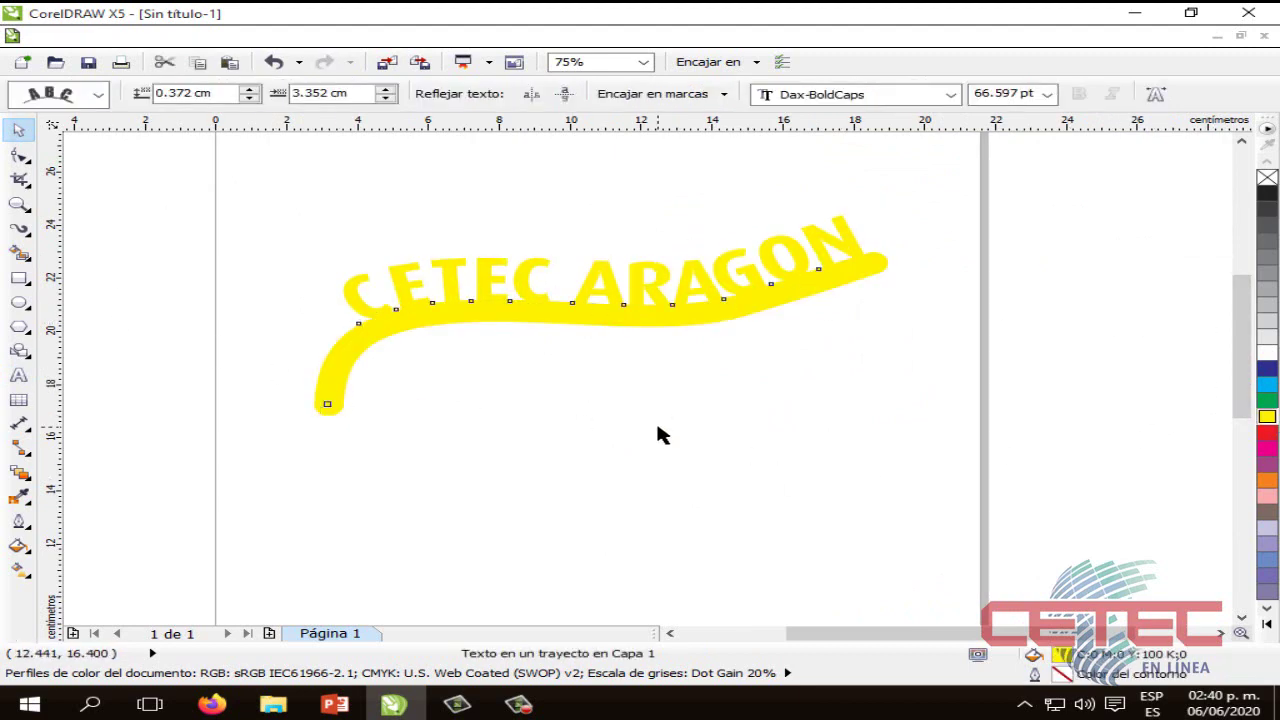
pyautogui.click(660, 435)
# Step: Set the orientation of the CETEC ARAGON path text to the fifth preset, which keeps the letters upright
pyautogui.click(513, 280)
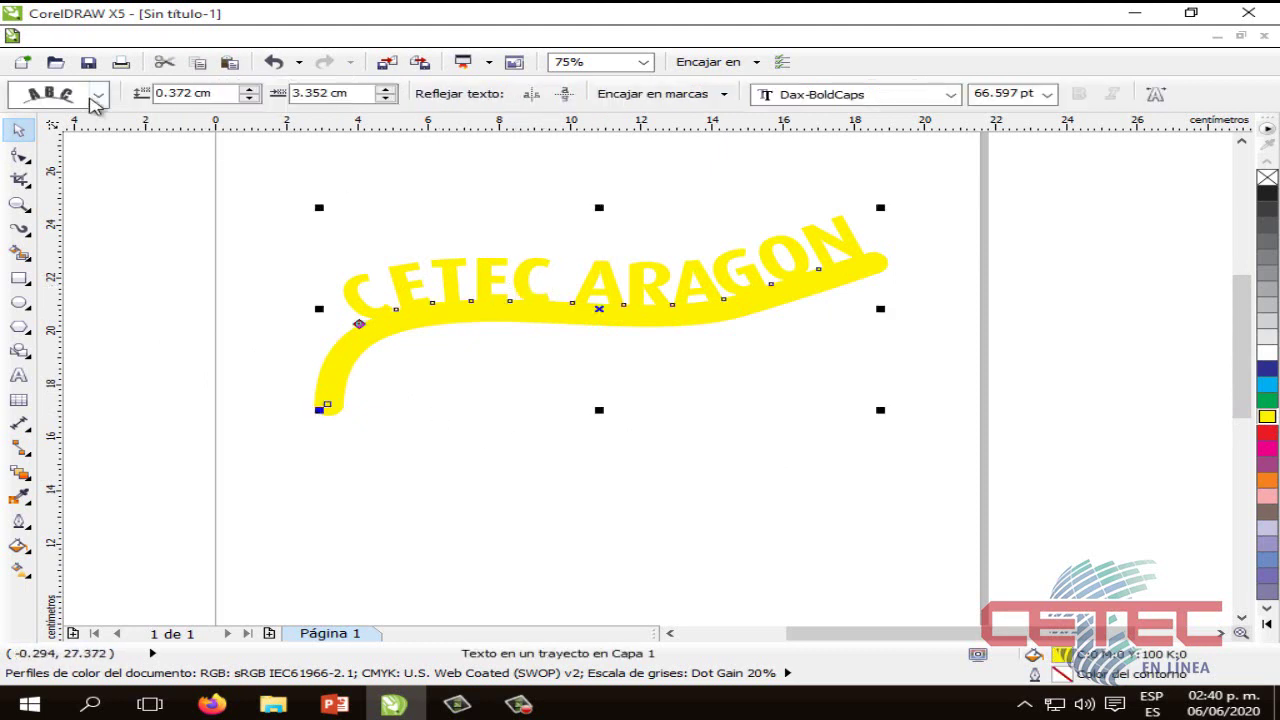
pyautogui.click(96, 97)
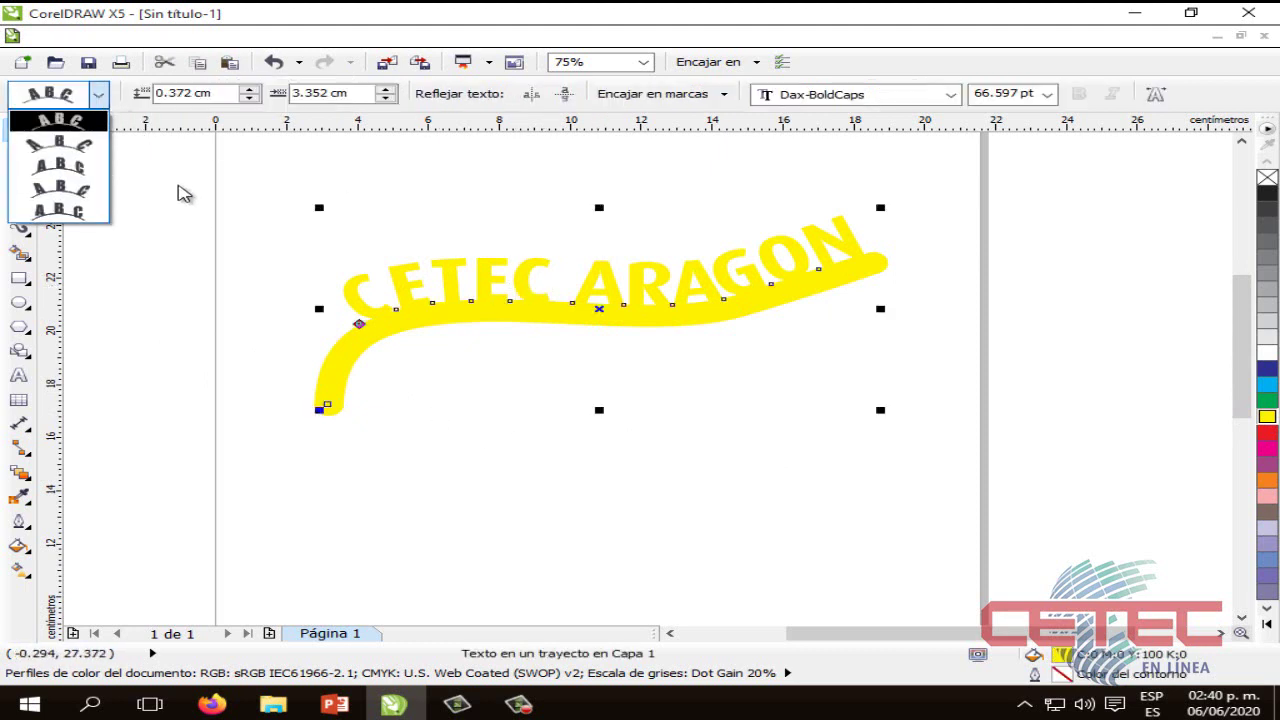
pyautogui.click(383, 163)
pyautogui.click(590, 289)
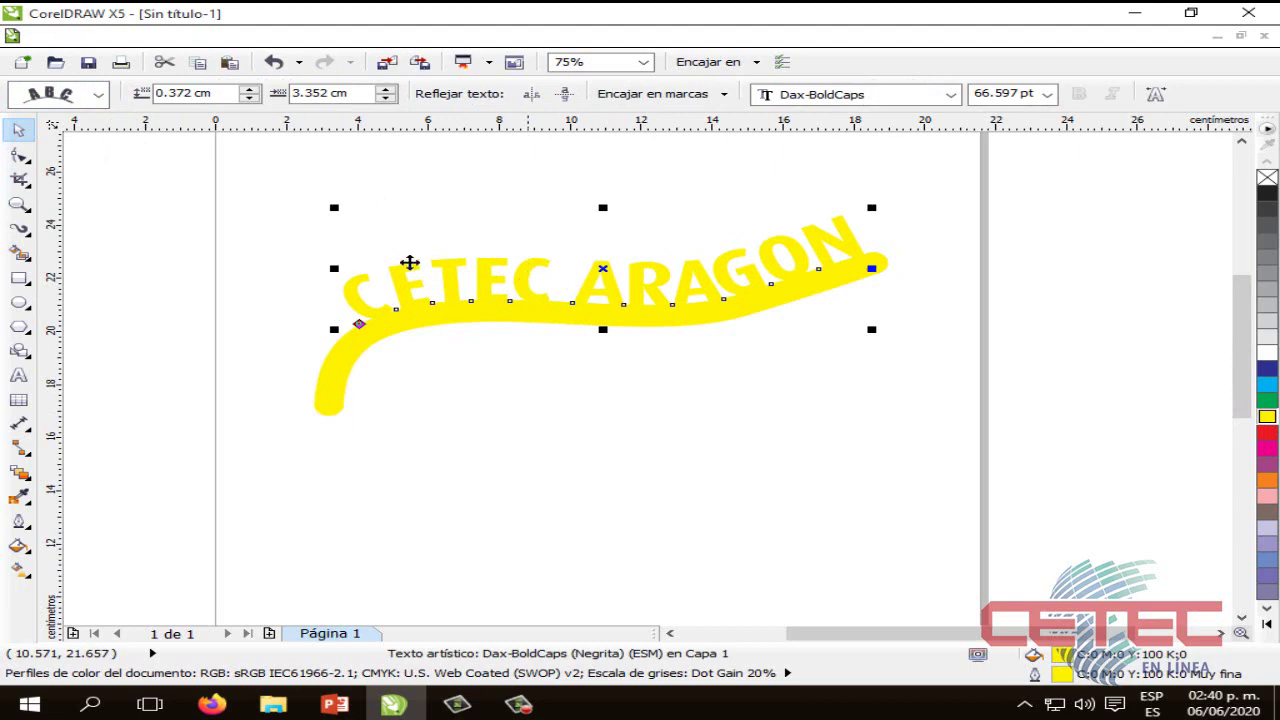
pyautogui.click(98, 95)
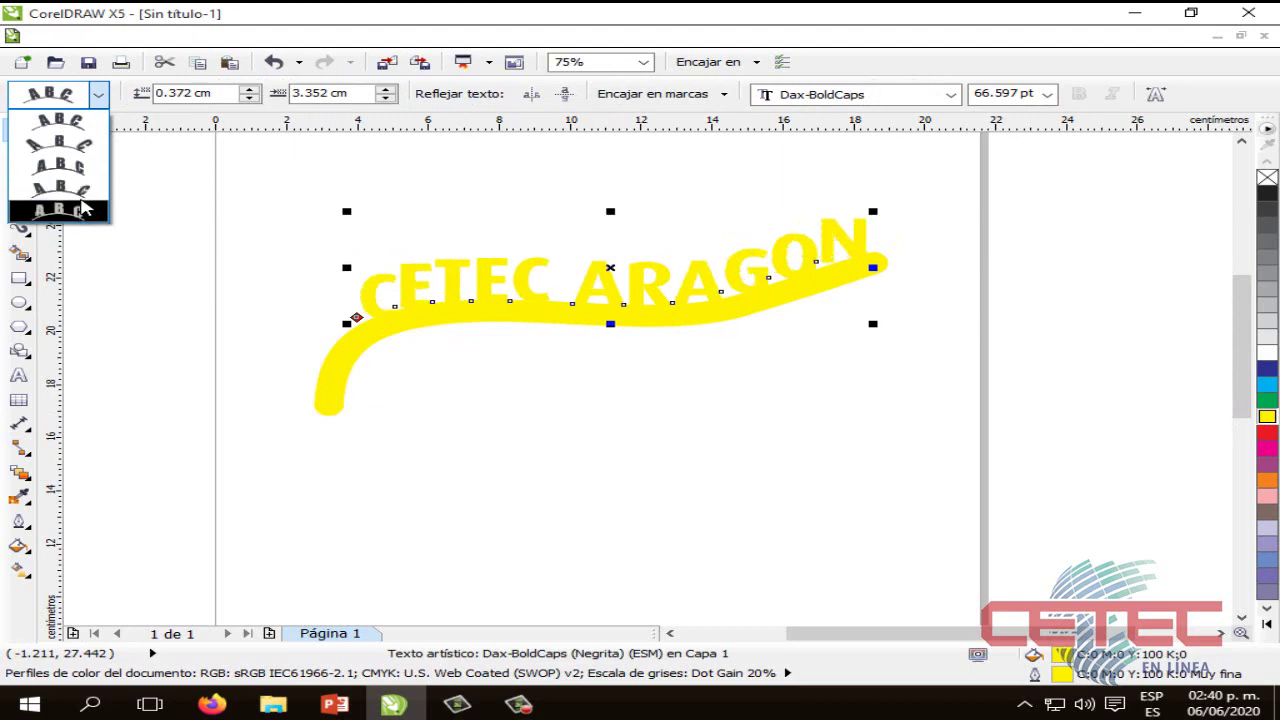
pyautogui.click(84, 208)
pyautogui.click(676, 440)
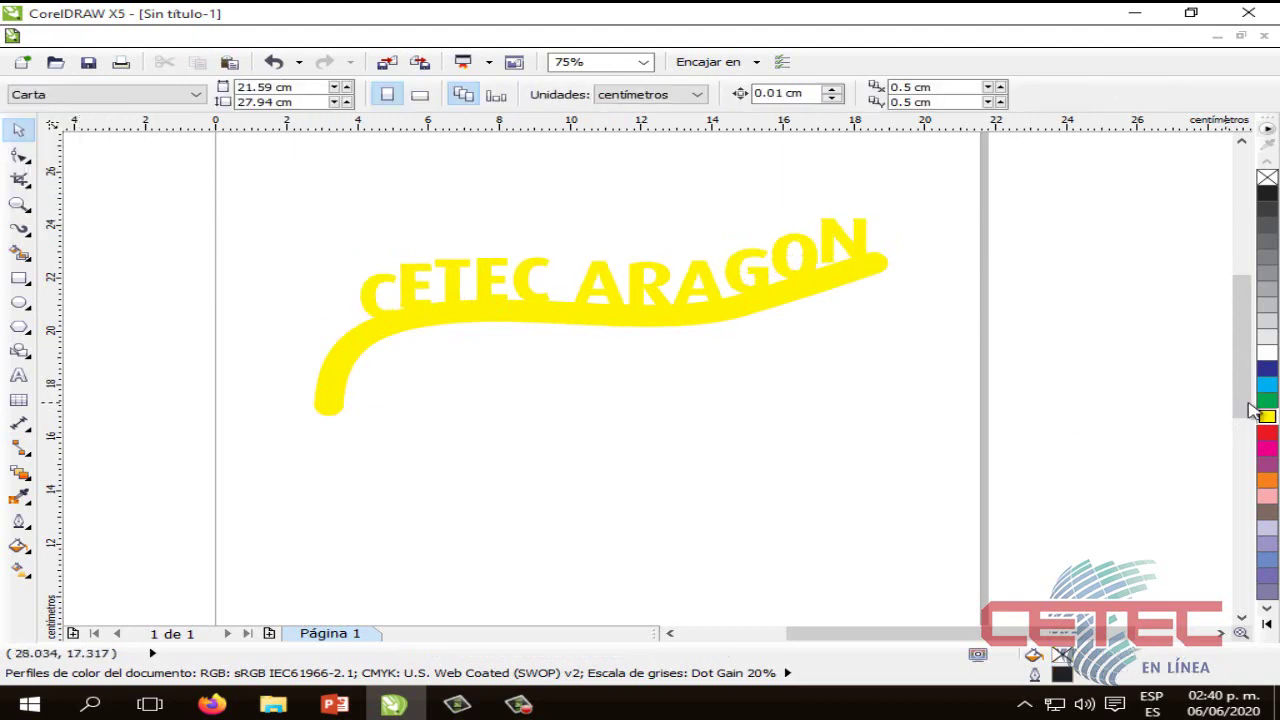
# Step: Fill the path text and its stroke with cyan and deselect them
pyautogui.click(723, 322)
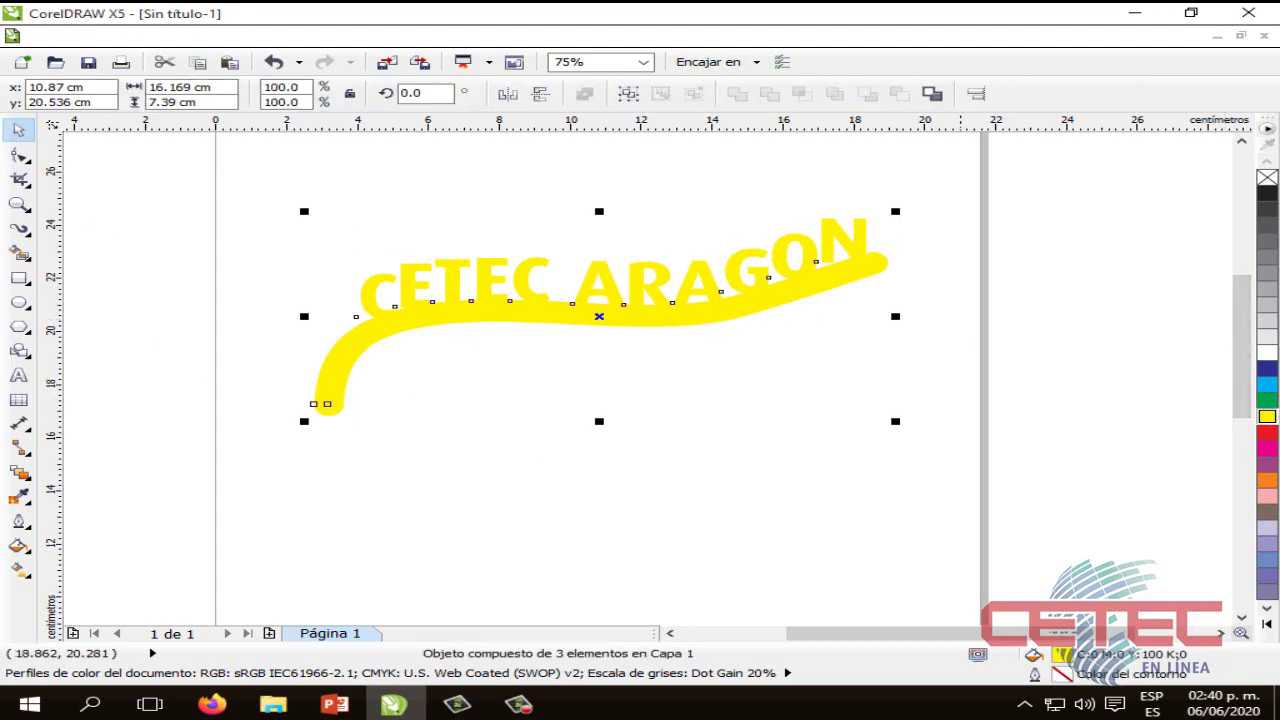
pyautogui.click(1267, 384)
pyautogui.click(596, 424)
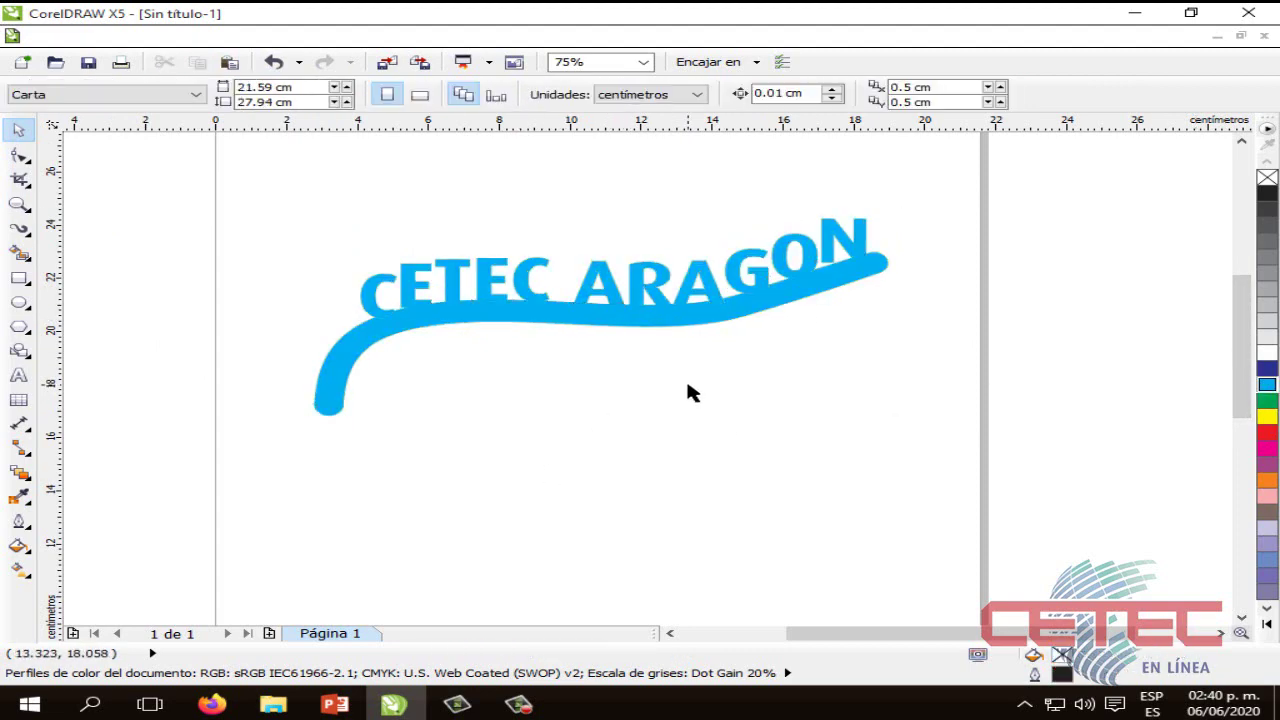
# Step: Move the path text and its stroke up together to just below the page's upper edge
pyautogui.scroll(1, 687, 380)
pyautogui.scroll(-1, 687, 380)
pyautogui.scroll(-1, 687, 378)
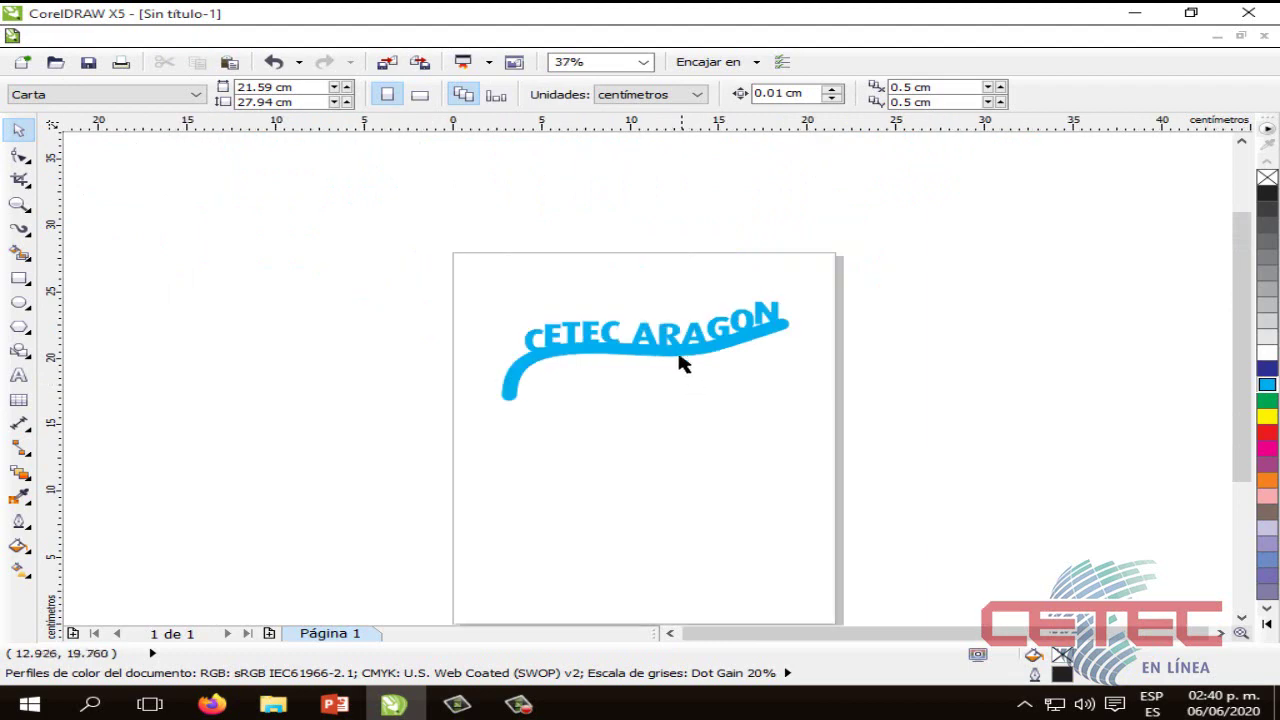
pyautogui.moveTo(676, 352); pyautogui.dragTo(673, 305)
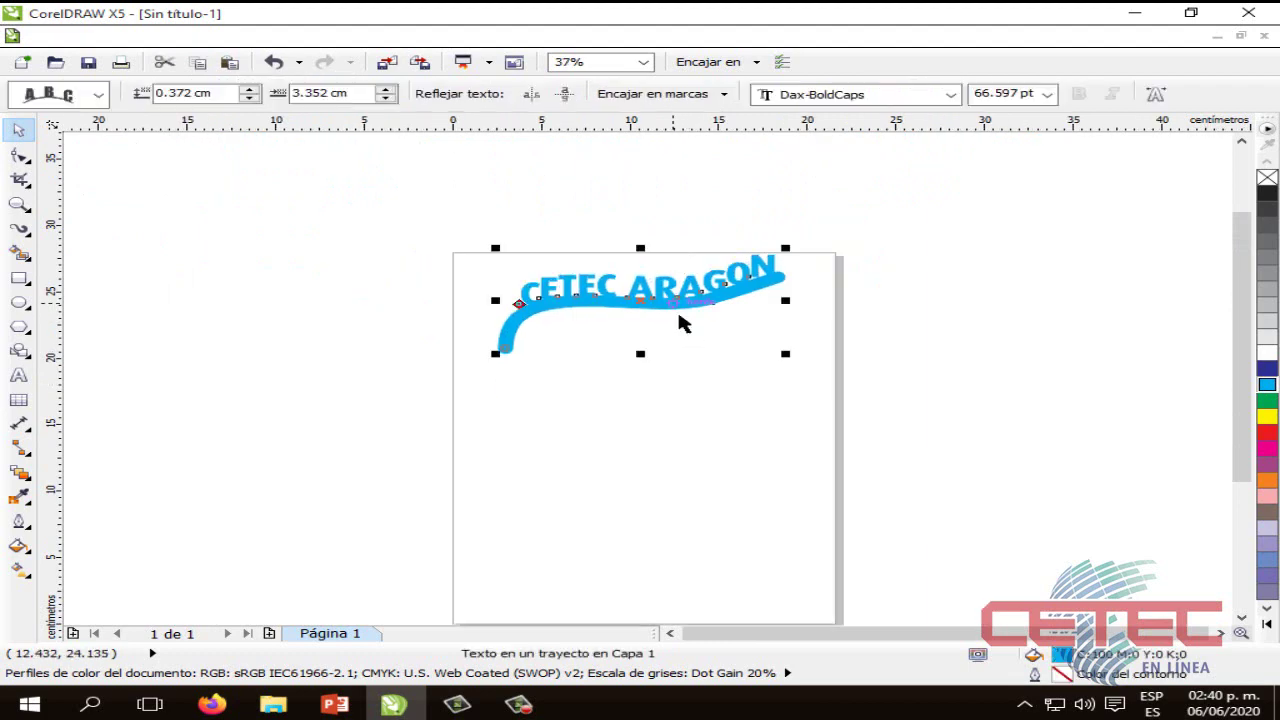
pyautogui.click(680, 466)
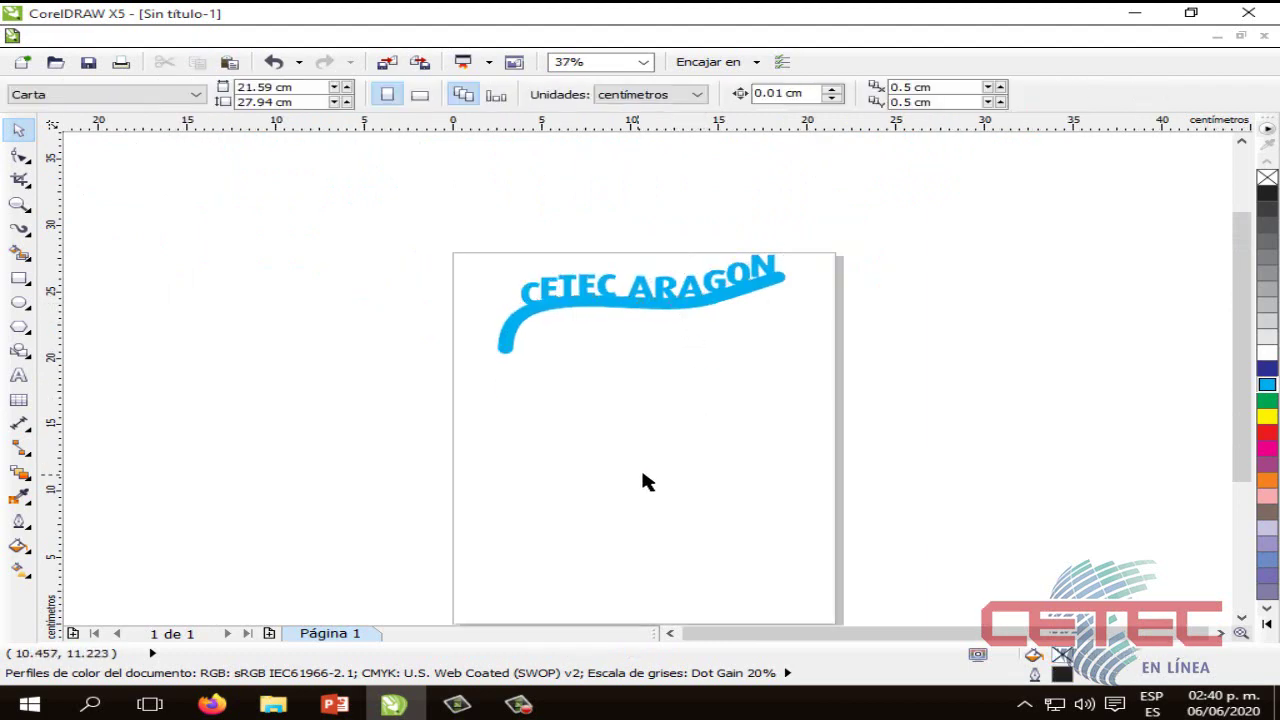
pyautogui.moveTo(666, 317); pyautogui.dragTo(666, 318)
pyautogui.click(697, 407)
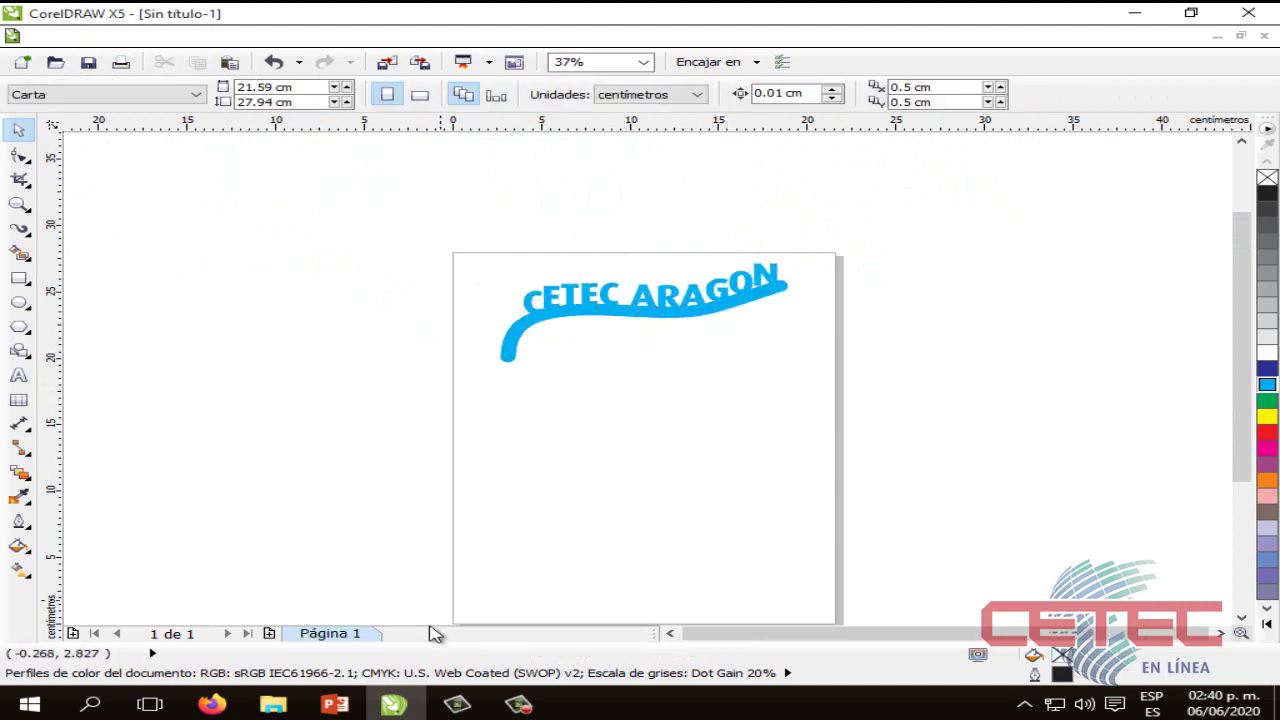
# Step: Switch to the PowerPoint presentation, read the slide on inserting a character, and return to CorelDRAW
pyautogui.click(338, 703)
pyautogui.click(944, 410)
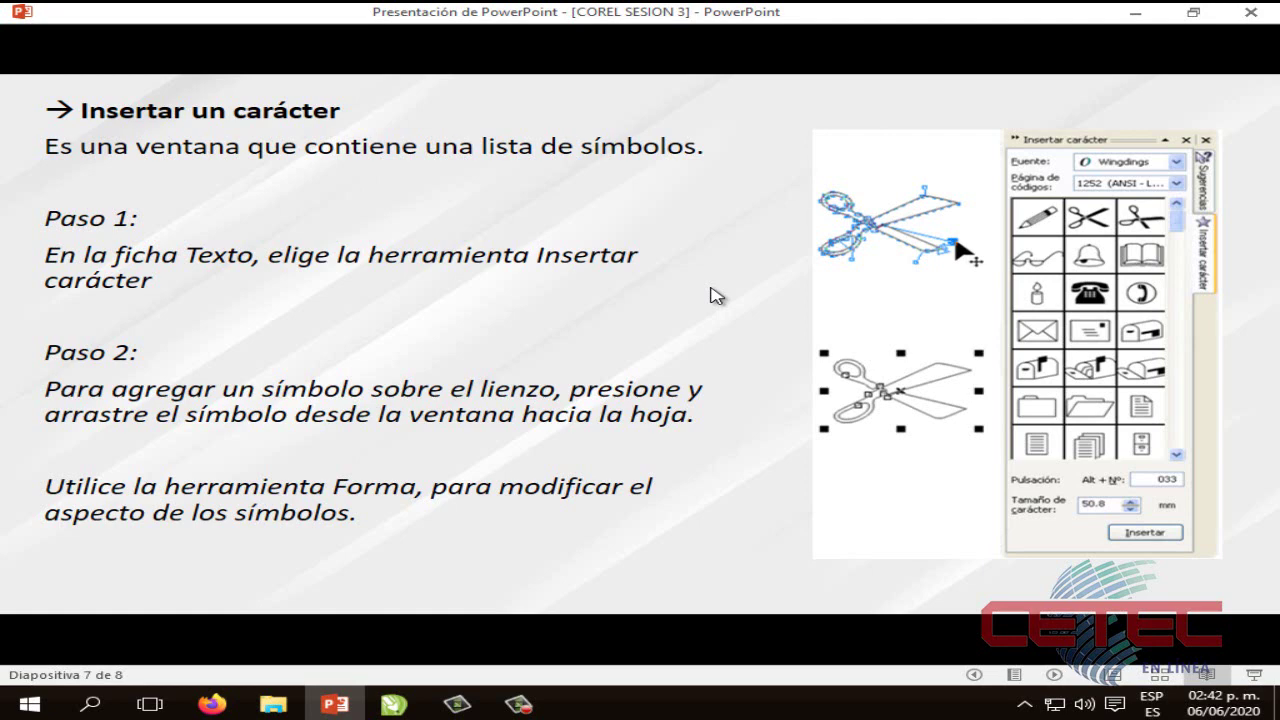
pyautogui.hotkey('alt', 'Tab')
# Step: Open the Insertar carácter docker for adding a symbol to the page
pyautogui.scroll(1, 691, 334)
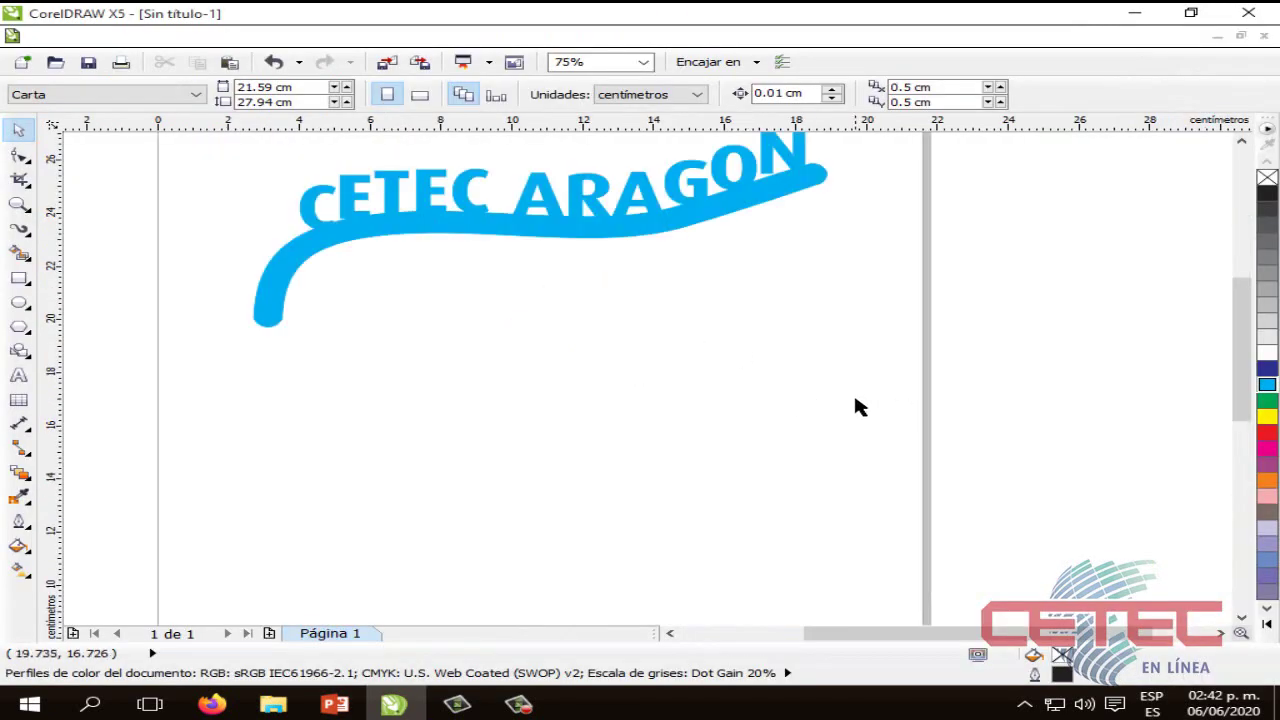
pyautogui.moveTo(1241, 368); pyautogui.dragTo(1241, 388)
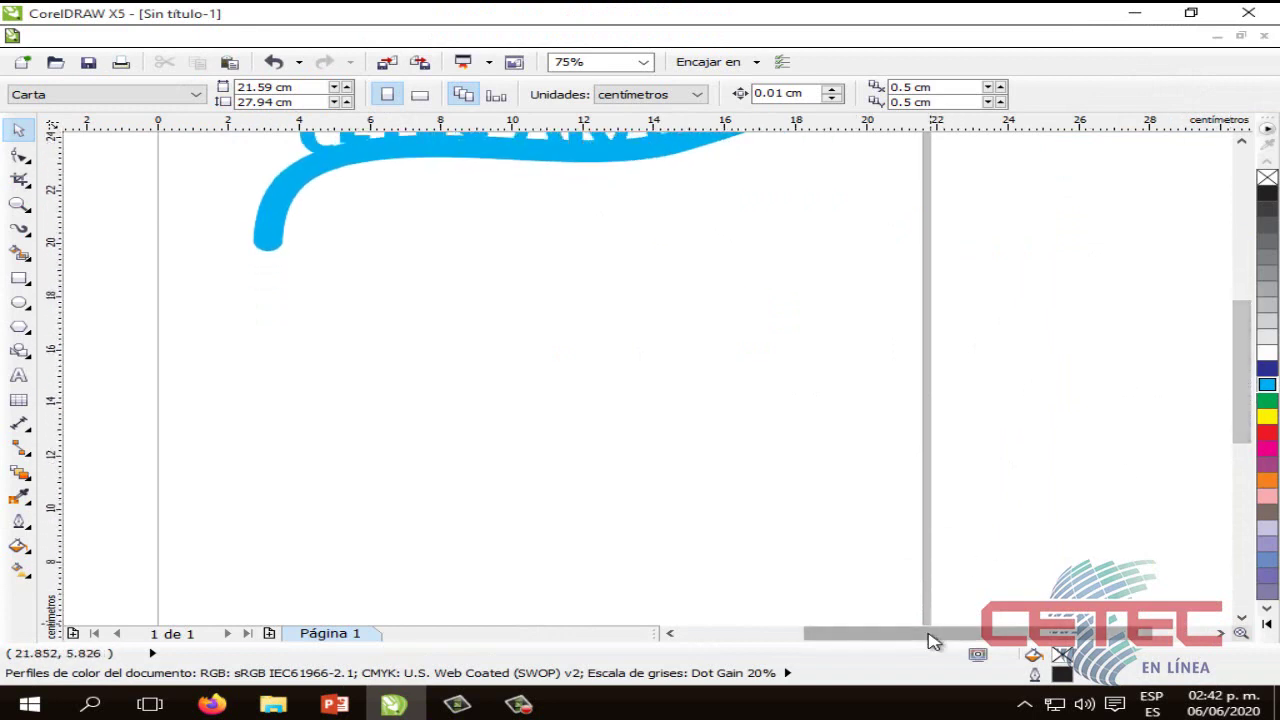
pyautogui.moveTo(928, 634); pyautogui.dragTo(870, 637)
pyautogui.moveTo(1241, 384); pyautogui.dragTo(1230, 408)
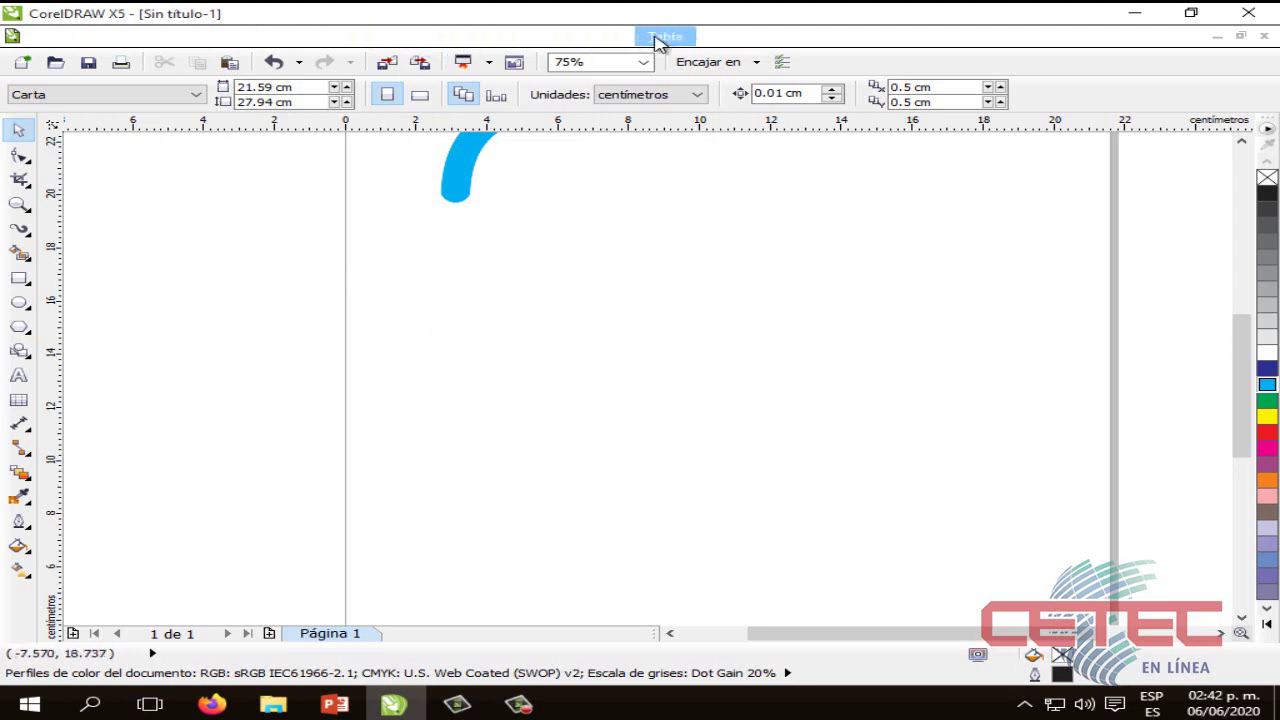
pyautogui.click(612, 38)
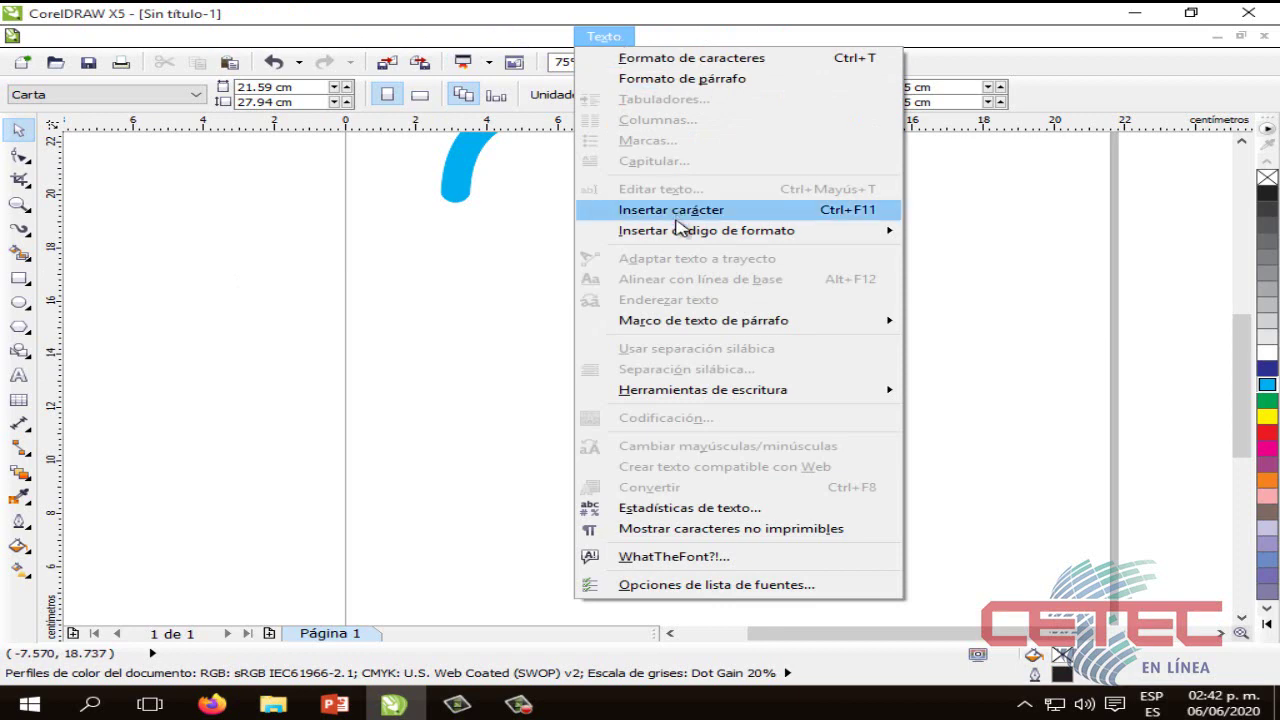
pyautogui.click(679, 219)
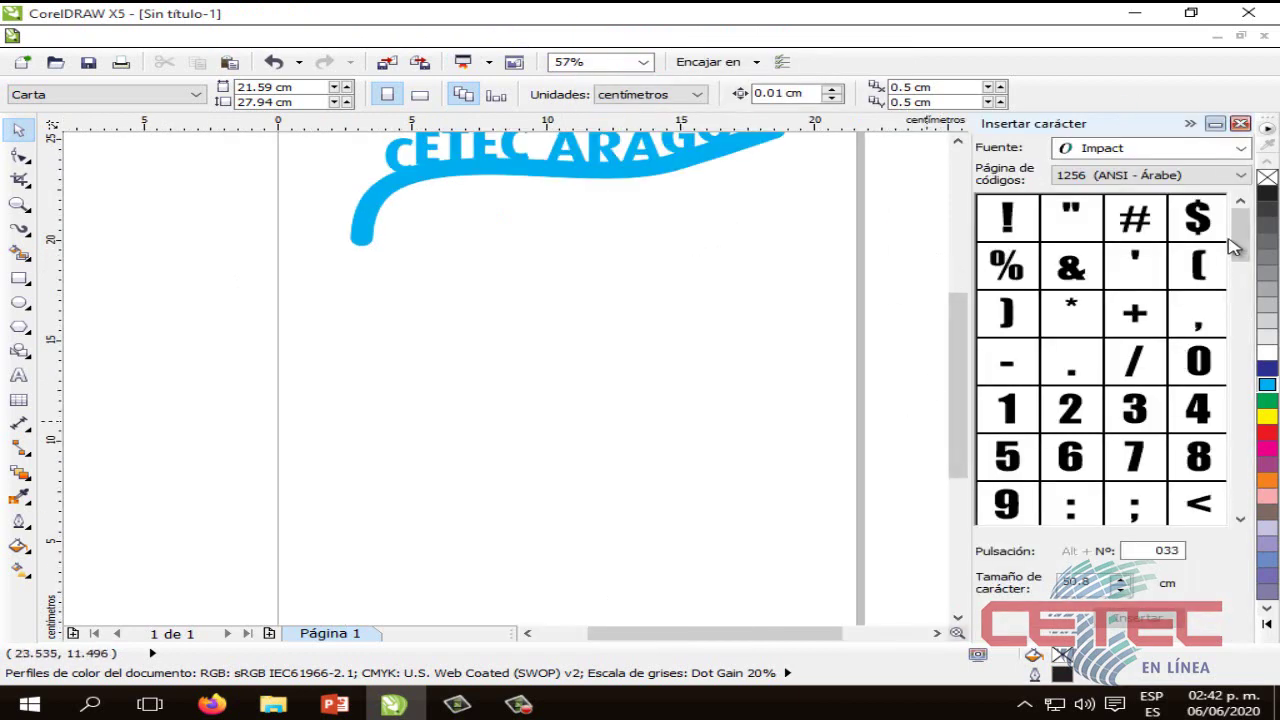
# Step: Browse the Impact characters and set the symbol font to Times New Roman
pyautogui.moveTo(1238, 240); pyautogui.dragTo(1240, 497)
pyautogui.scroll(-1, 1134, 364)
pyautogui.scroll(15, 1135, 313)
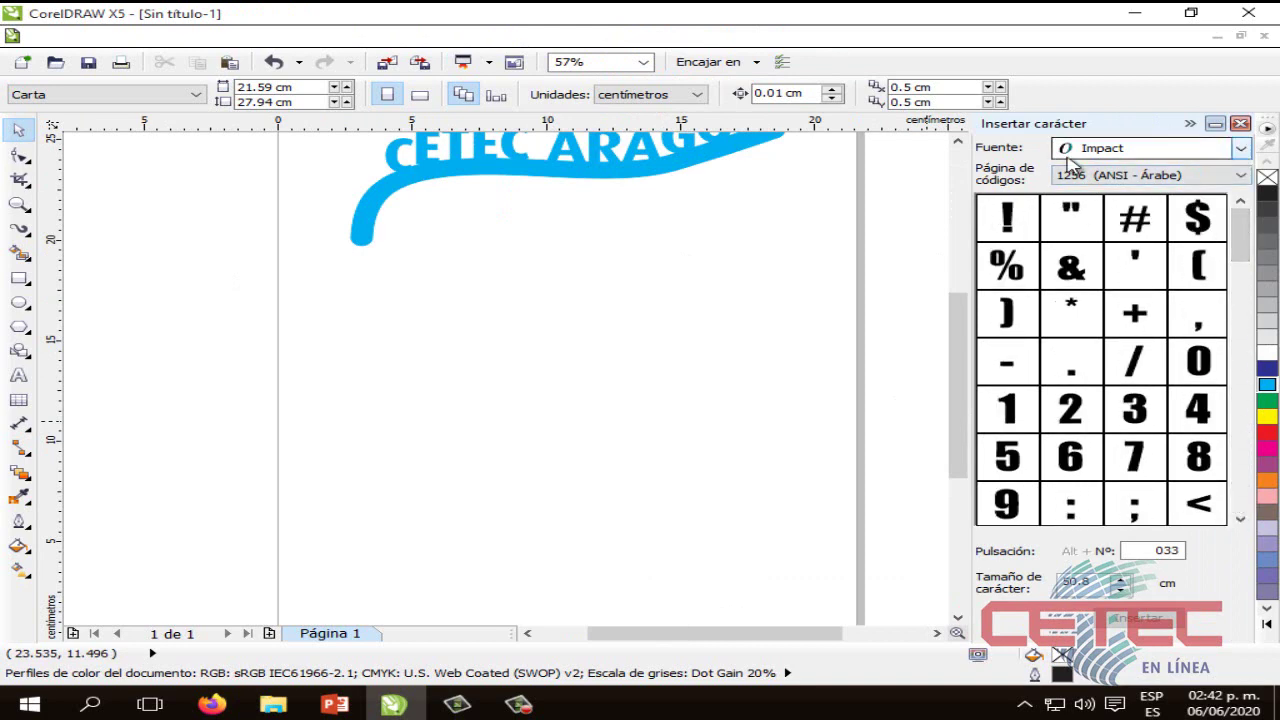
pyautogui.click(1240, 150)
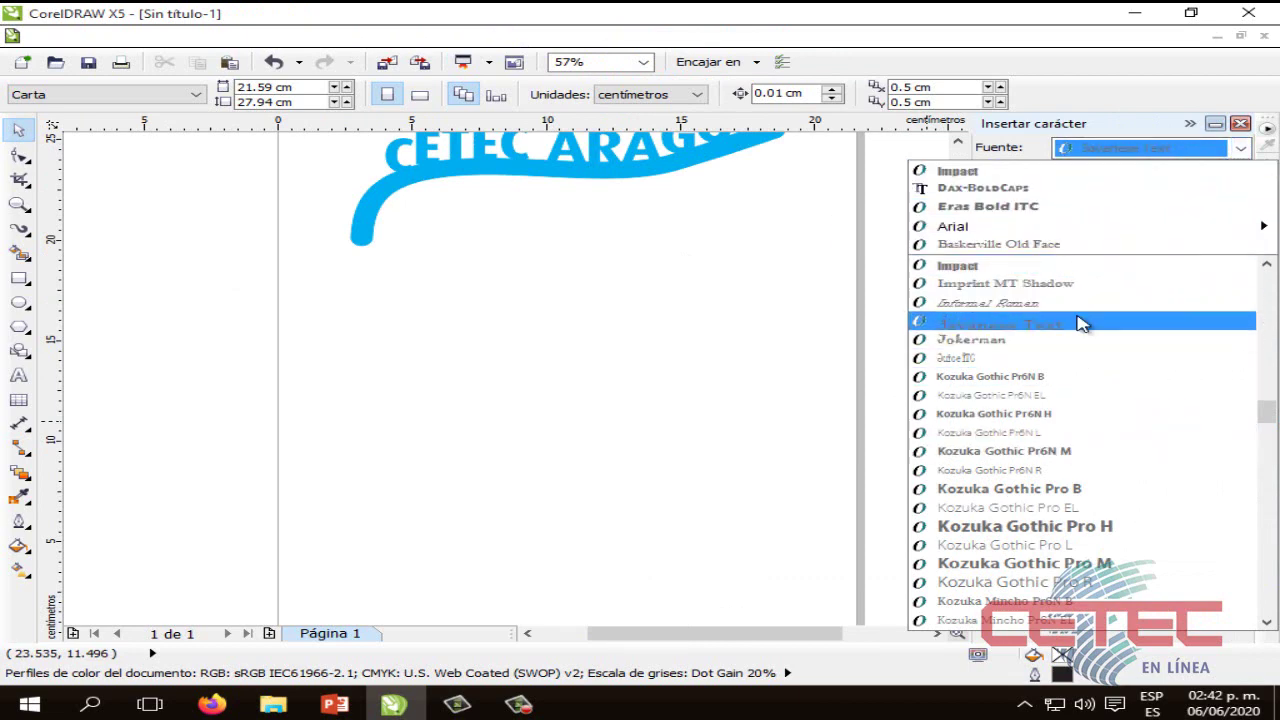
pyautogui.moveTo(1270, 408); pyautogui.dragTo(1233, 500)
pyautogui.scroll(-8, 1218, 559)
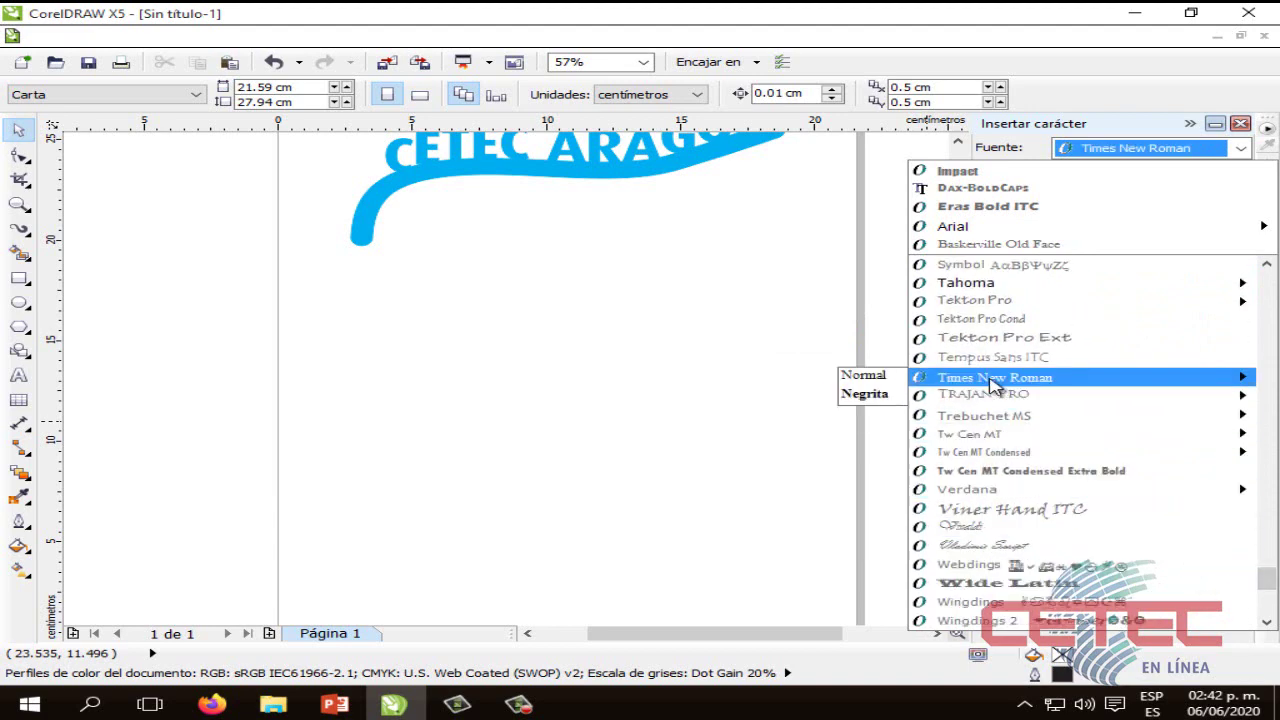
pyautogui.click(993, 387)
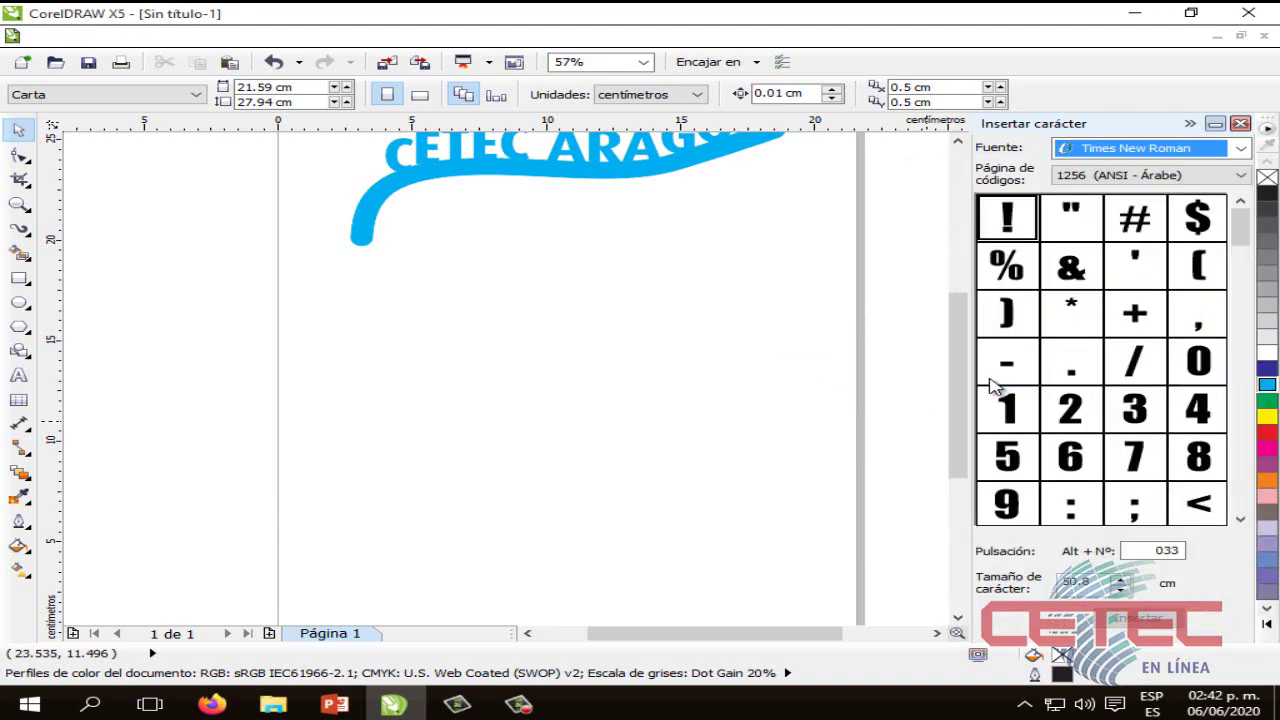
# Step: Set the code page of the character list to Todos los caracteres
pyautogui.click(1185, 177)
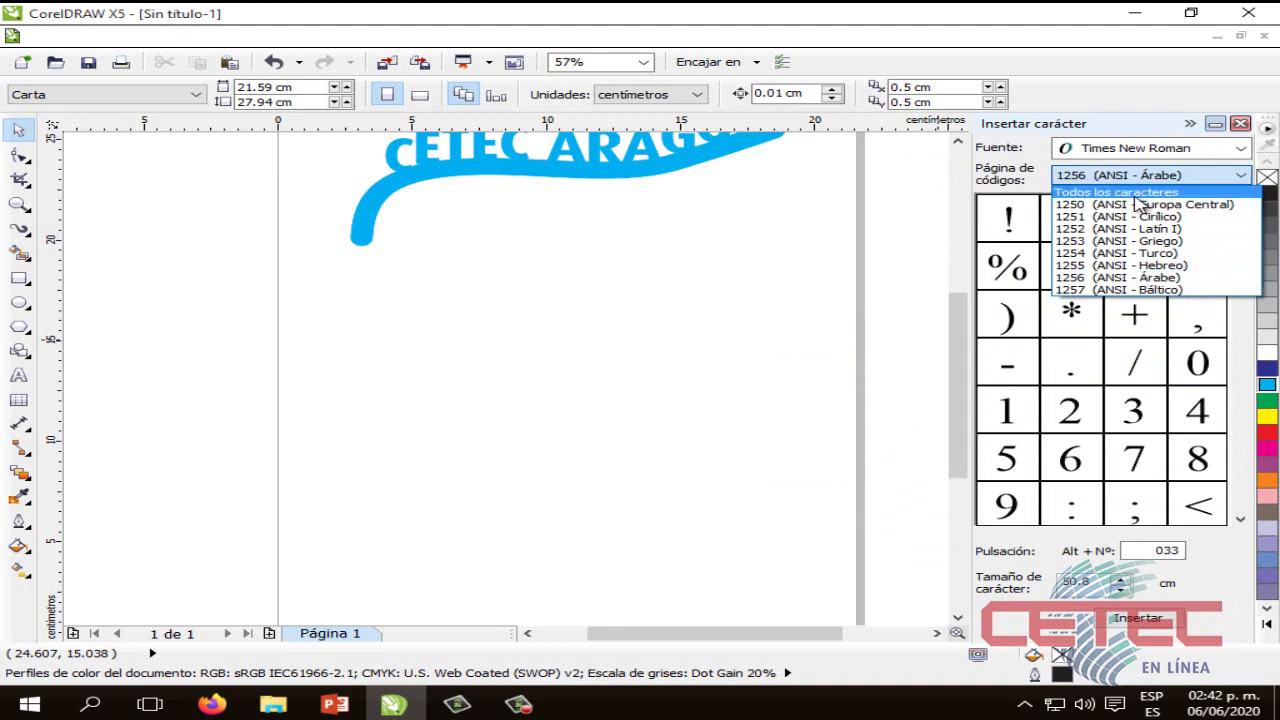
pyautogui.click(1160, 193)
pyautogui.click(1193, 177)
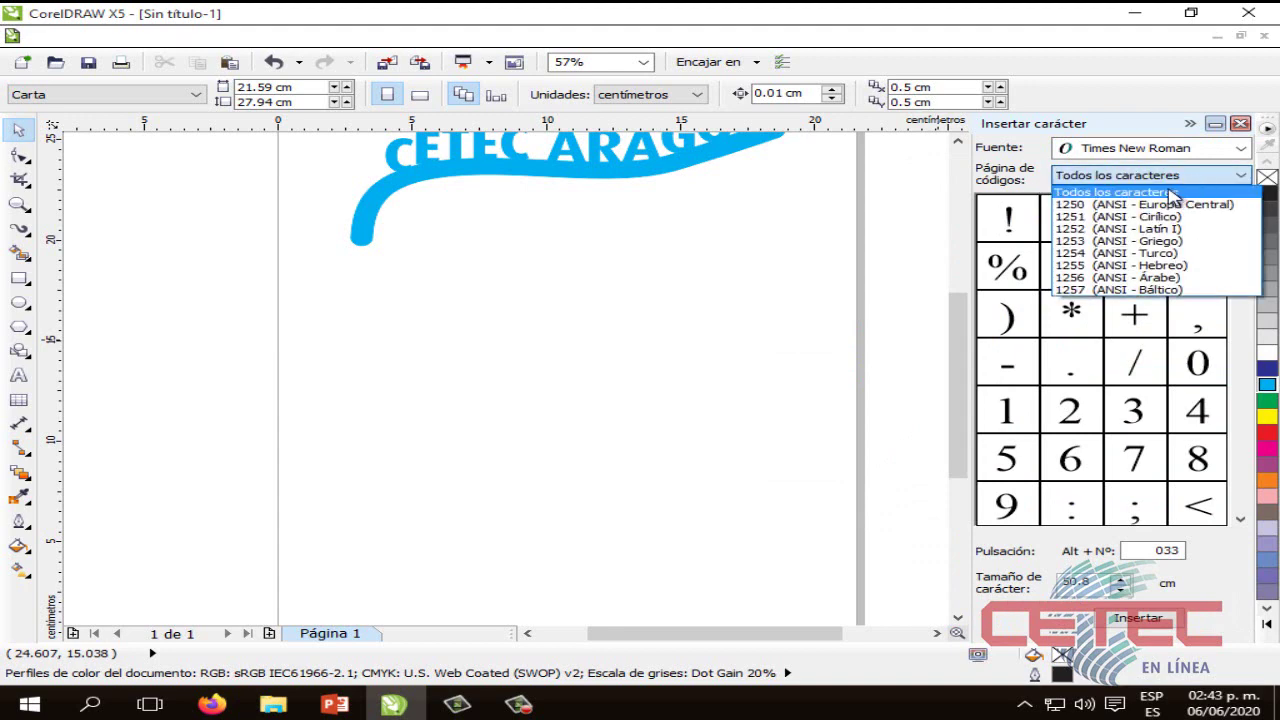
pyautogui.click(1172, 193)
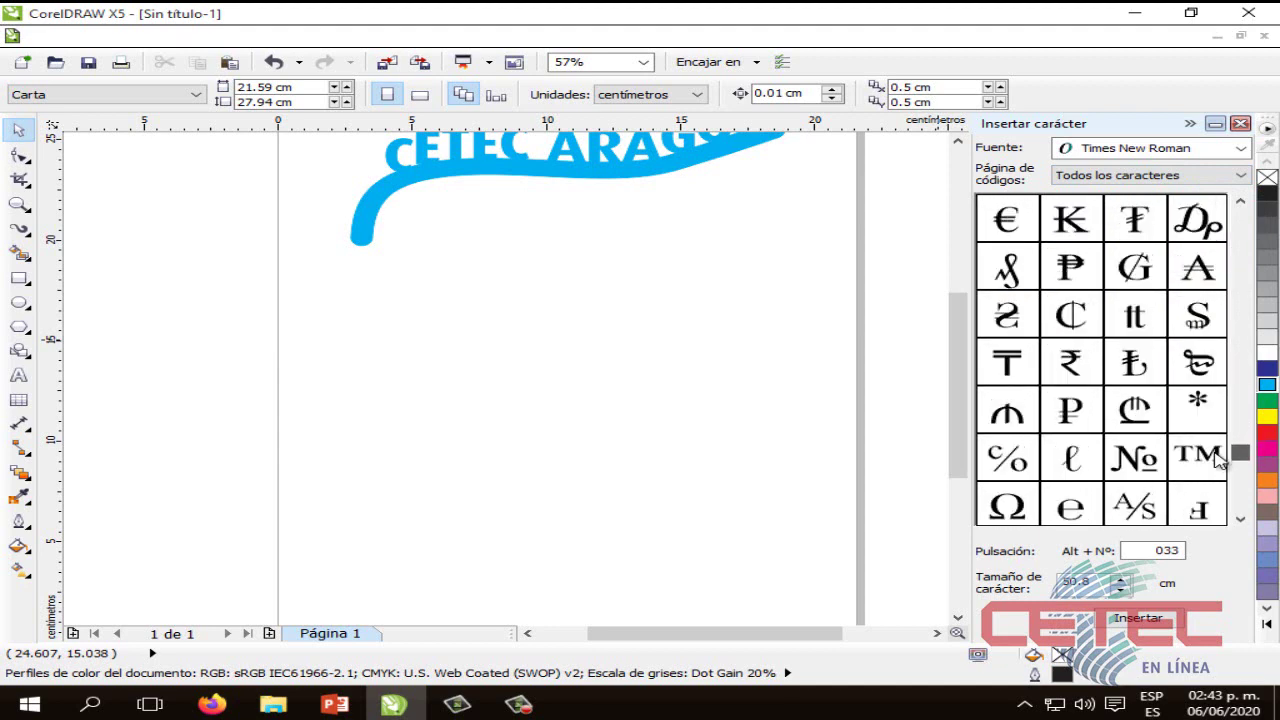
# Step: Find the heart among the Times New Roman characters and place it on the empty page area below the text
pyautogui.scroll(-20, 1215, 458)
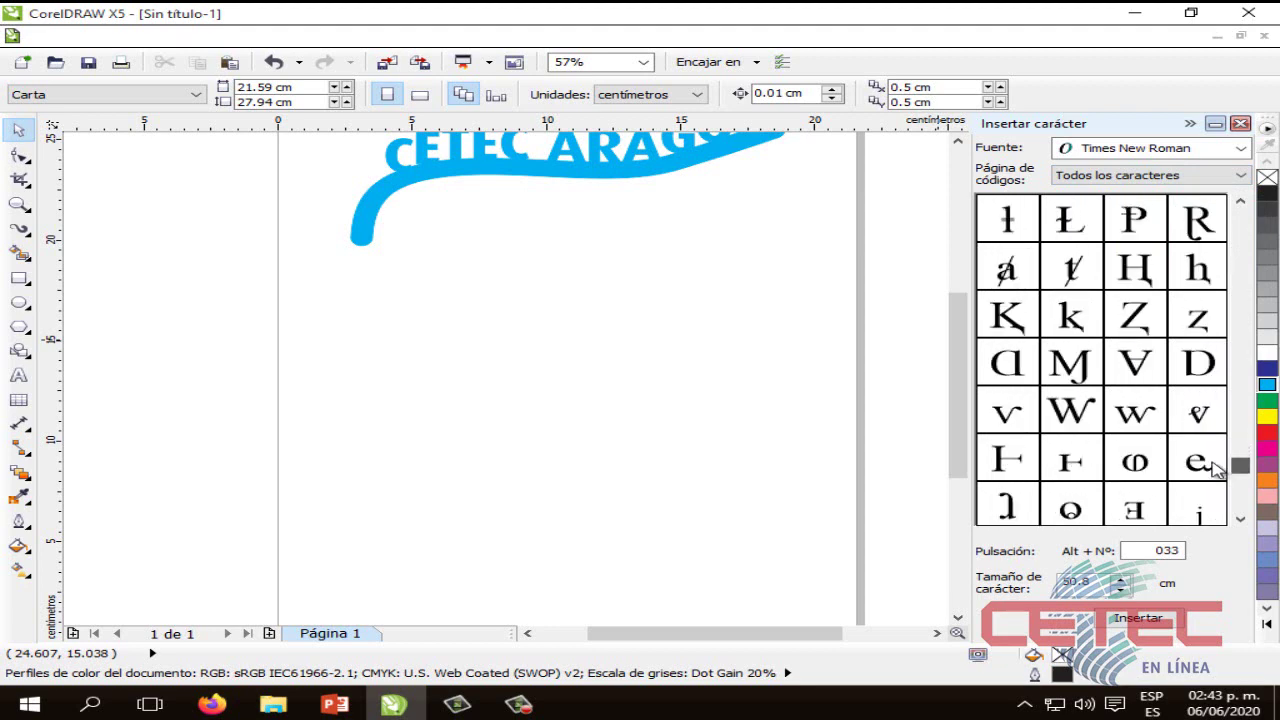
pyautogui.scroll(-10, 1217, 470)
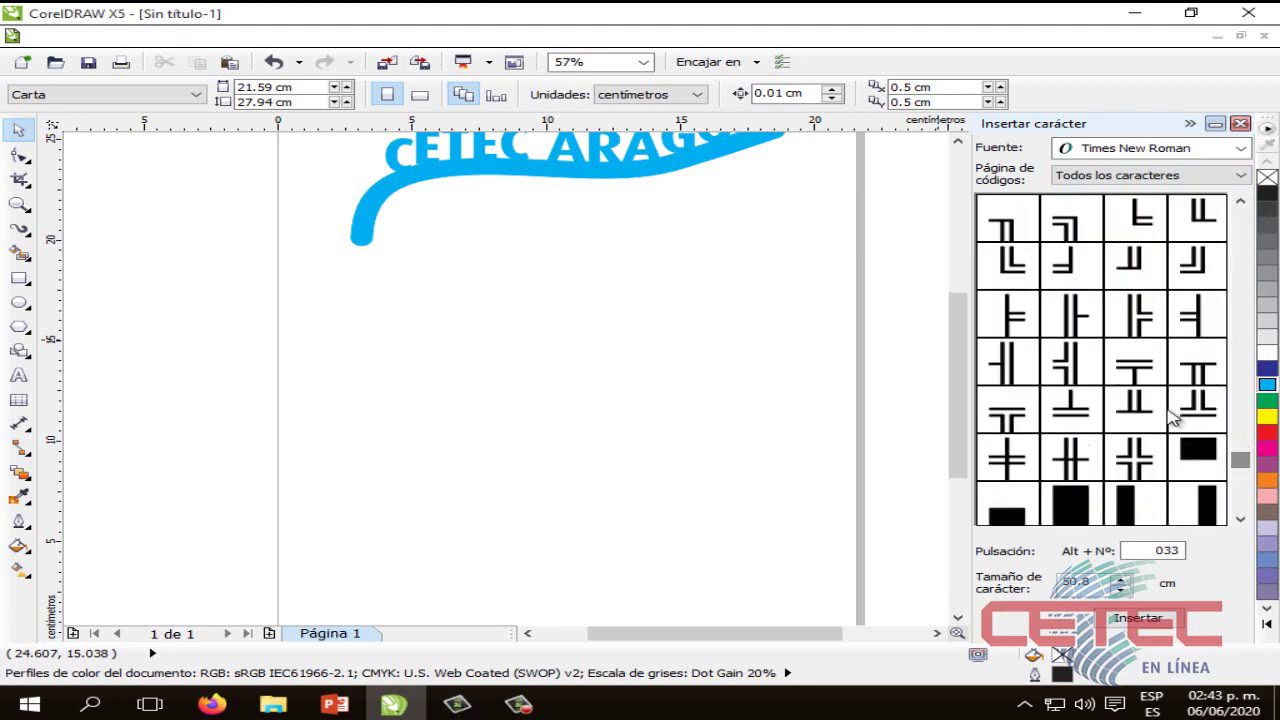
pyautogui.scroll(-5, 1245, 435)
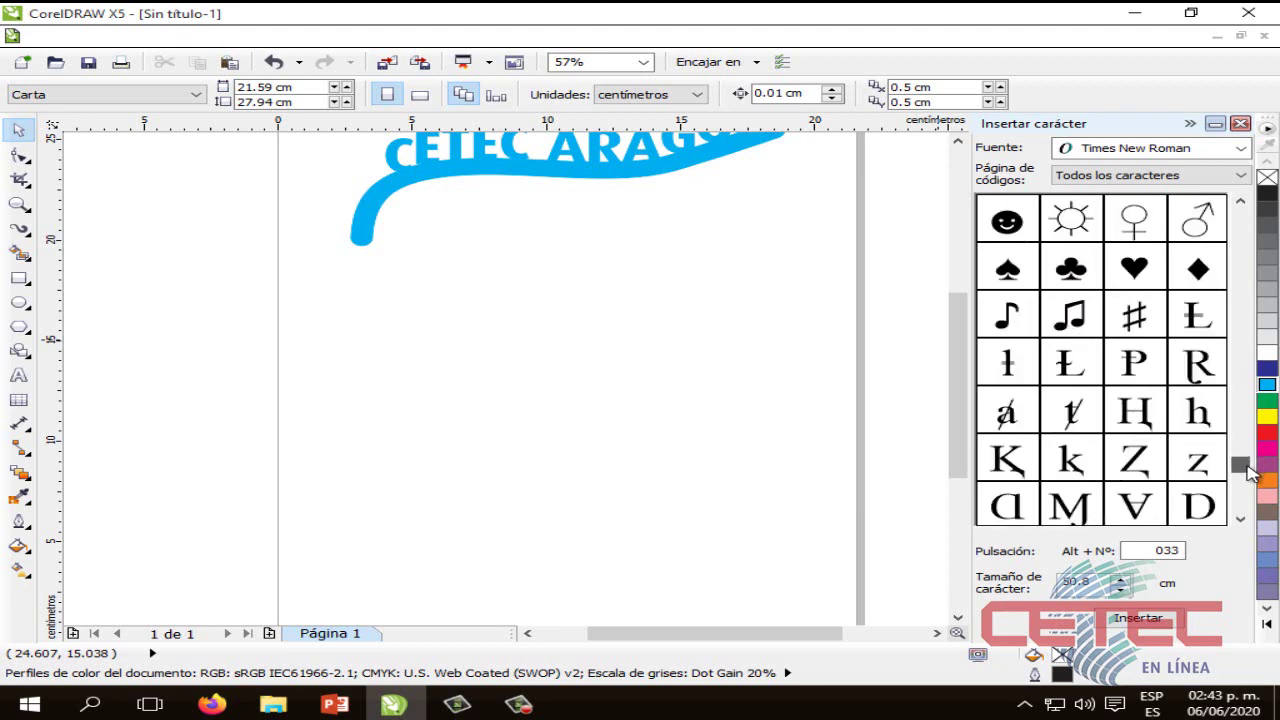
pyautogui.click(1130, 282)
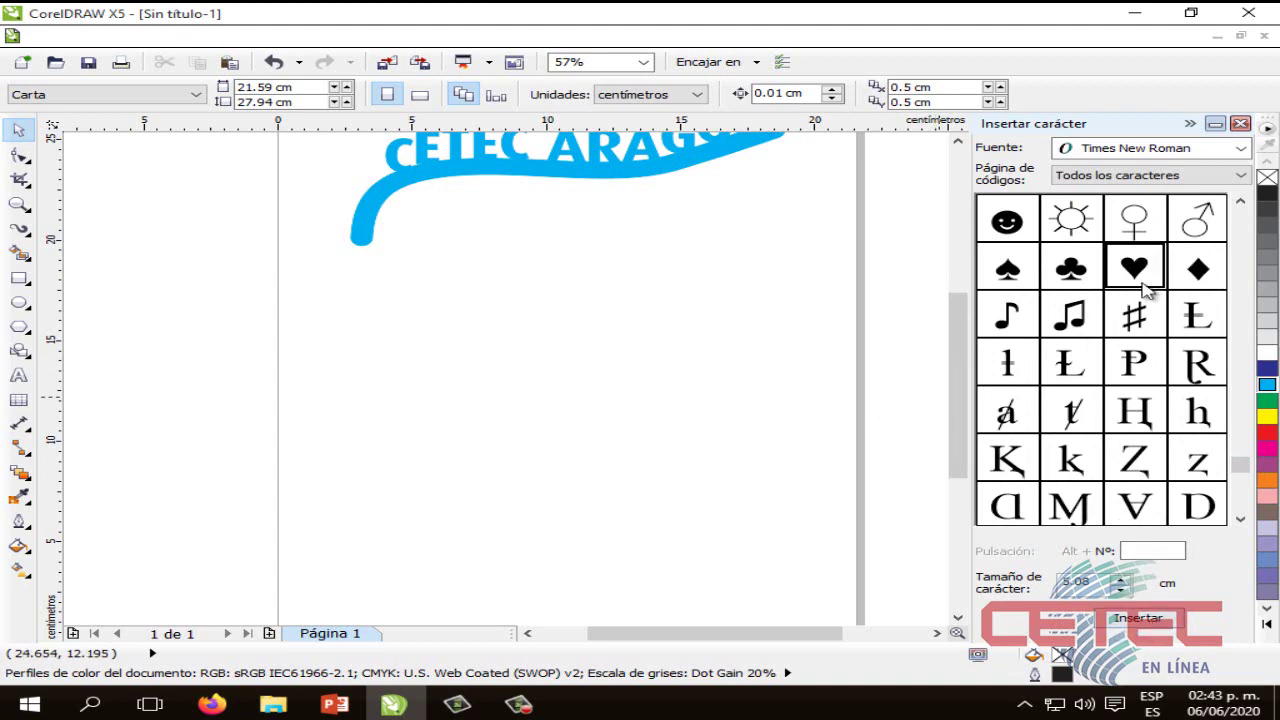
pyautogui.moveTo(1134, 275); pyautogui.dragTo(537, 340)
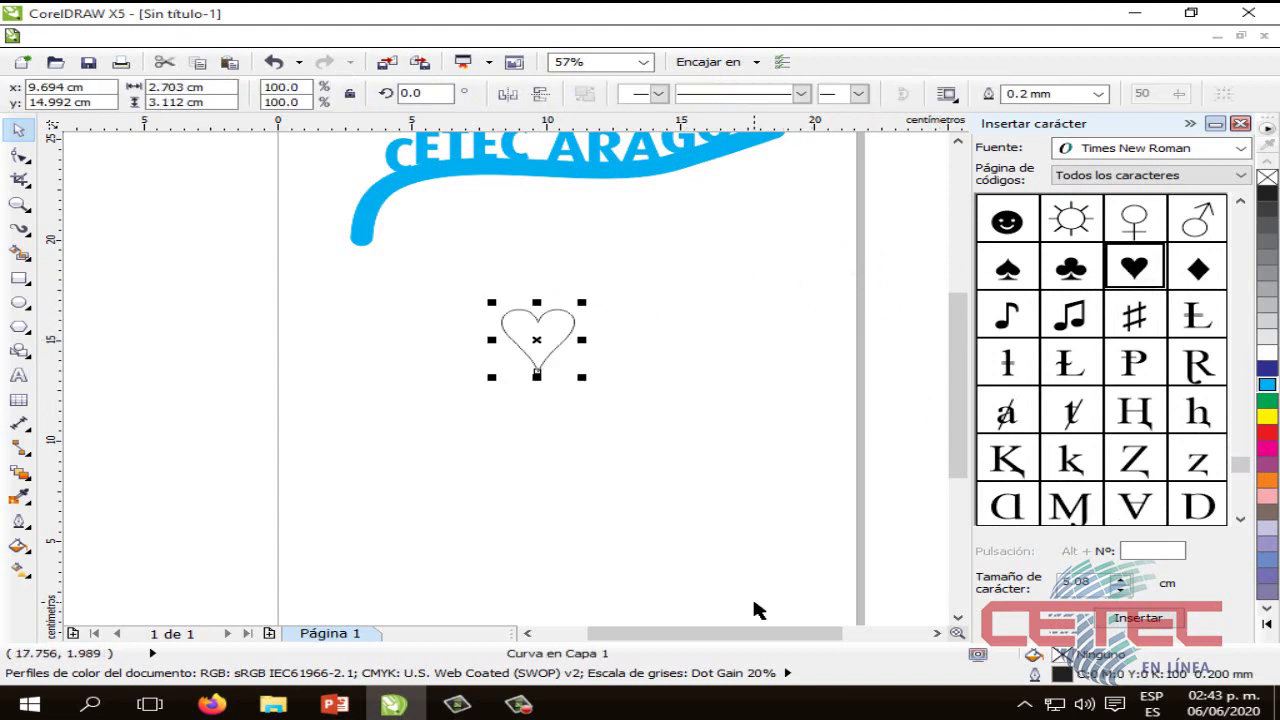
# Step: Collapse the Insertar carácter docker and enlarge the heart proportionally to about 11.4 cm wide by 13.1 cm high
pyautogui.click(1215, 123)
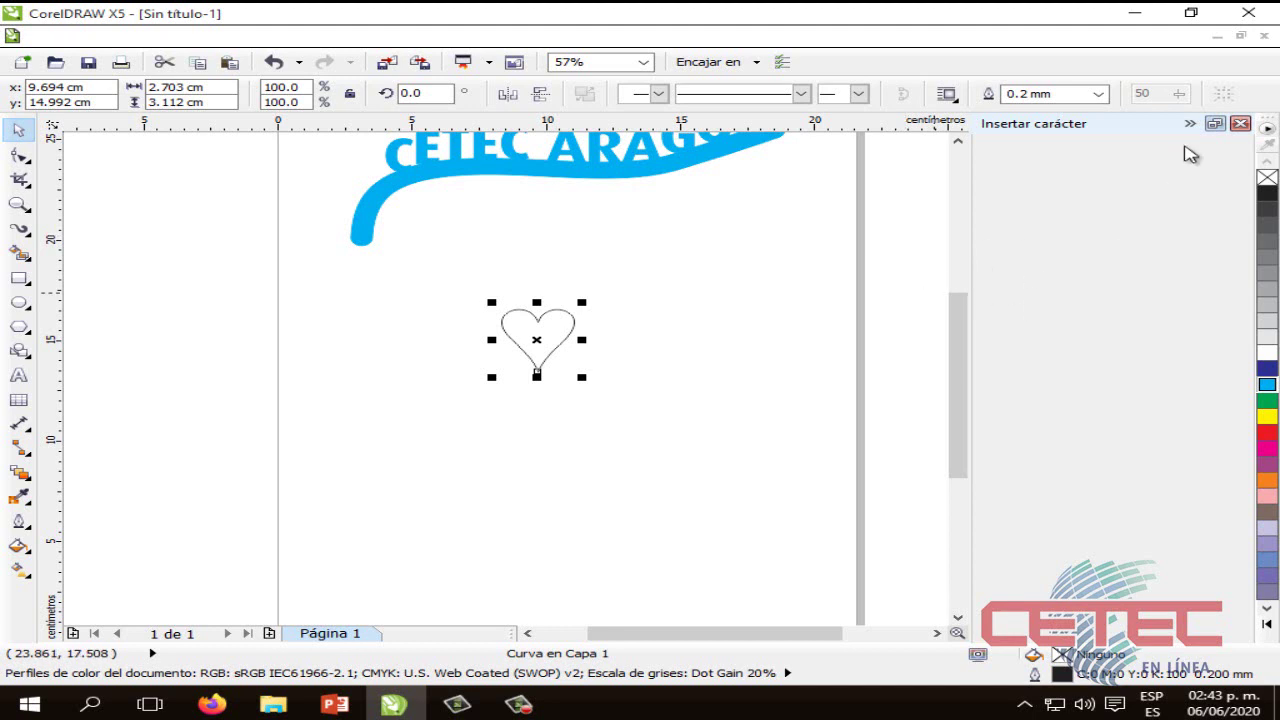
pyautogui.click(1215, 123)
pyautogui.click(1190, 124)
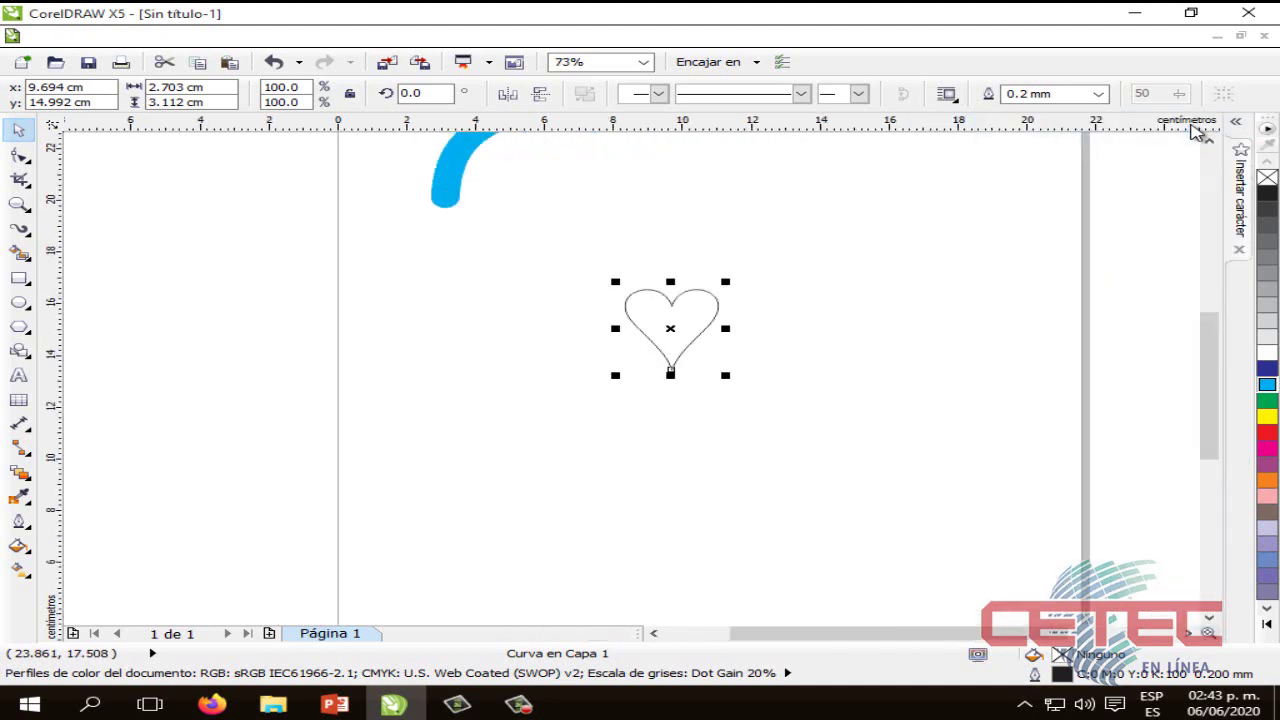
pyautogui.moveTo(681, 311); pyautogui.dragTo(649, 235)
pyautogui.moveTo(693, 300); pyautogui.dragTo(1065, 565)
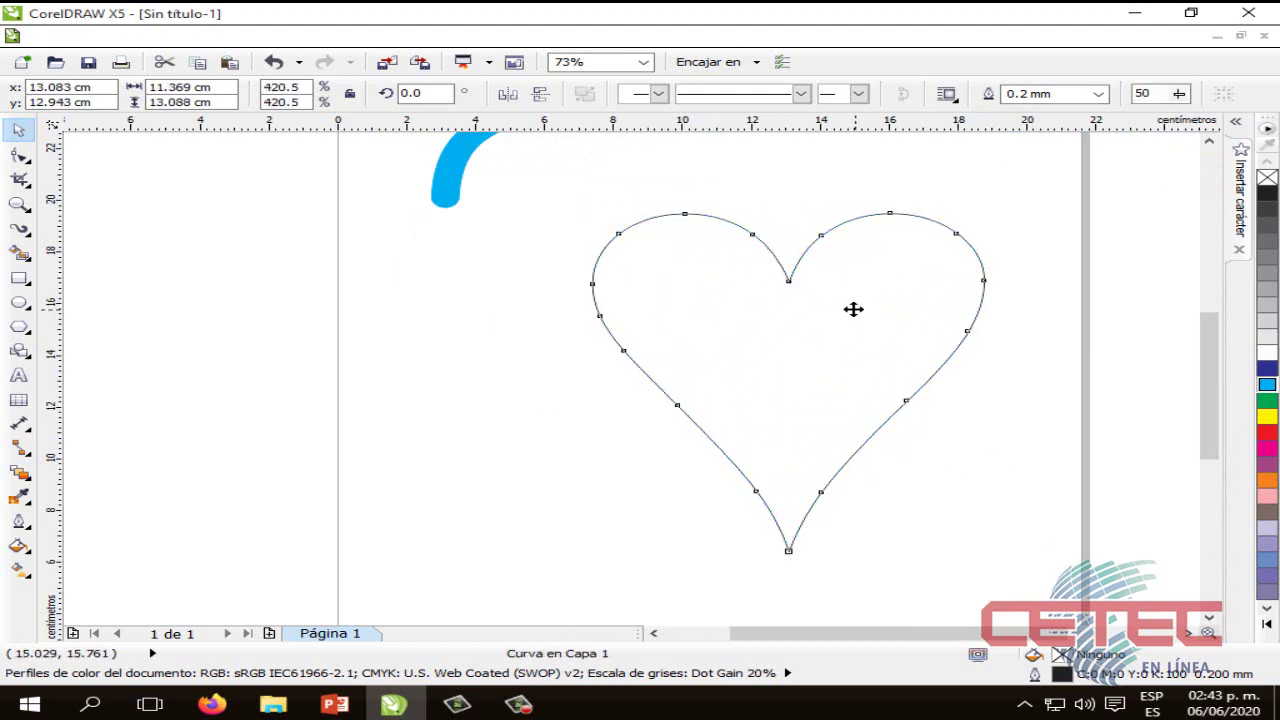
# Step: Shift the heart up and left on the page and enlarge it proportionally to about 14.3 cm wide by 16.5 cm high
pyautogui.moveTo(851, 306); pyautogui.dragTo(783, 294)
pyautogui.click(848, 303)
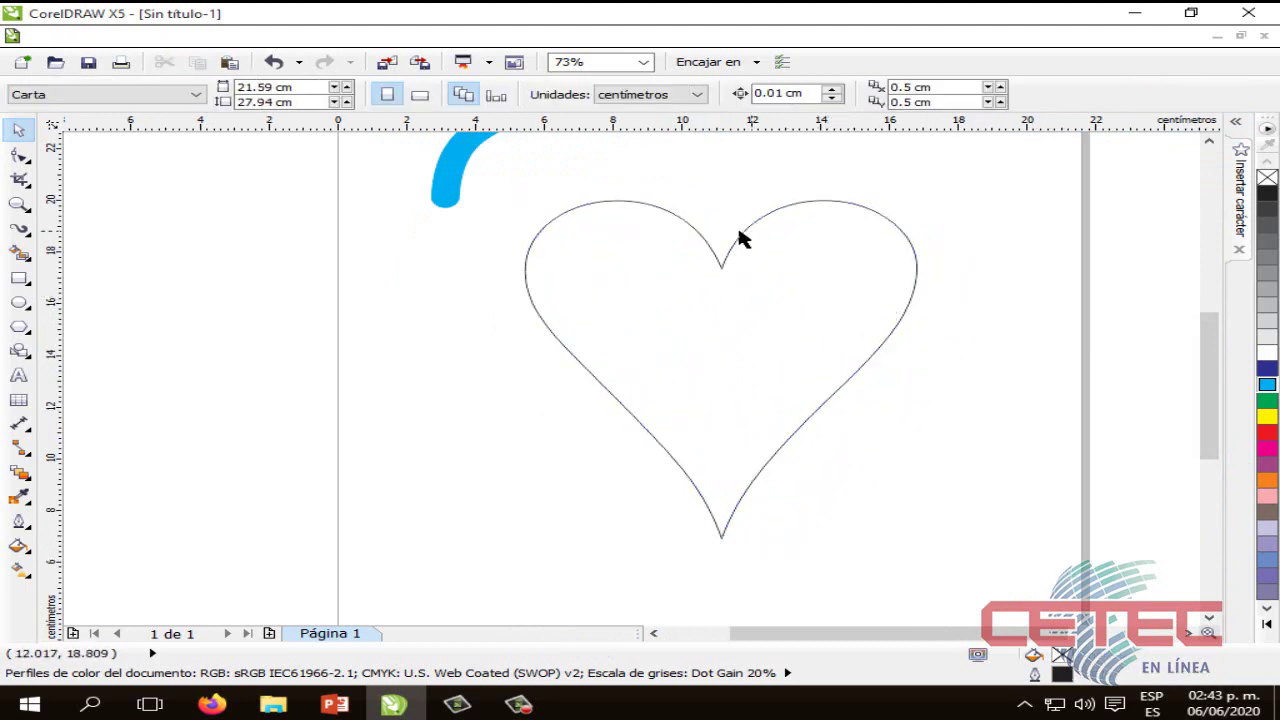
pyautogui.click(794, 394)
pyautogui.moveTo(794, 394); pyautogui.dragTo(745, 363)
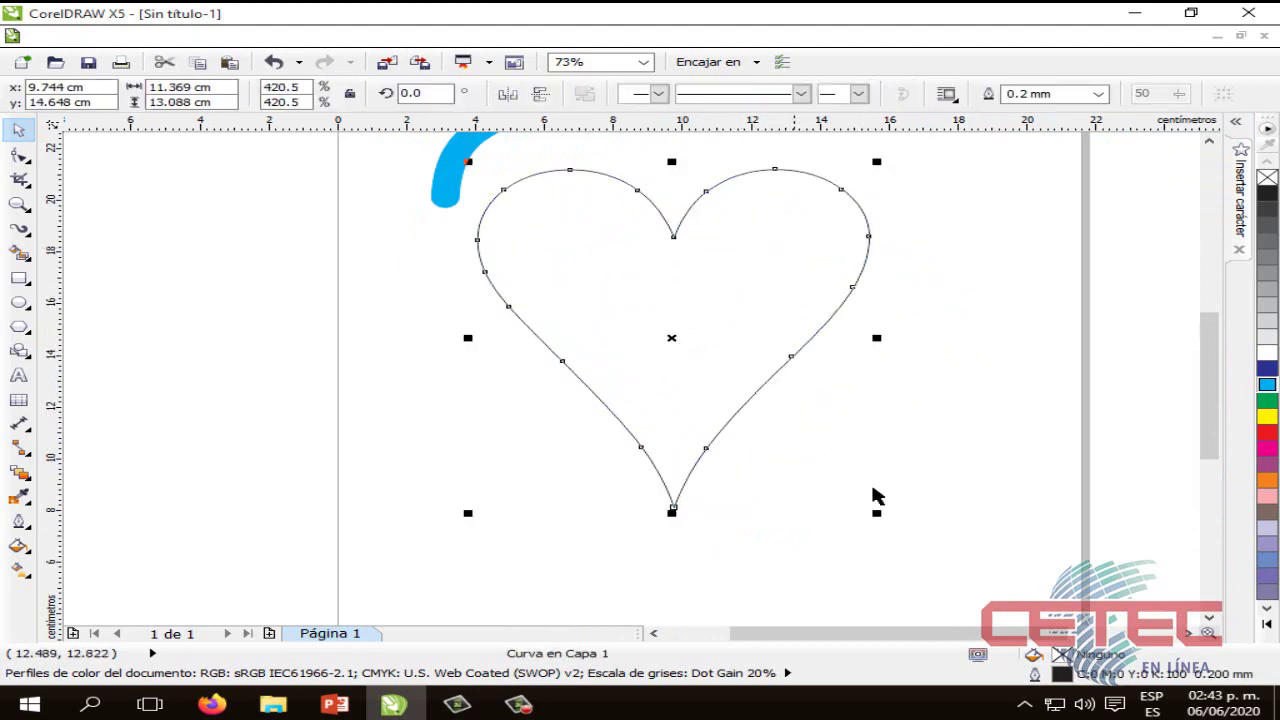
pyautogui.moveTo(880, 513); pyautogui.dragTo(975, 598)
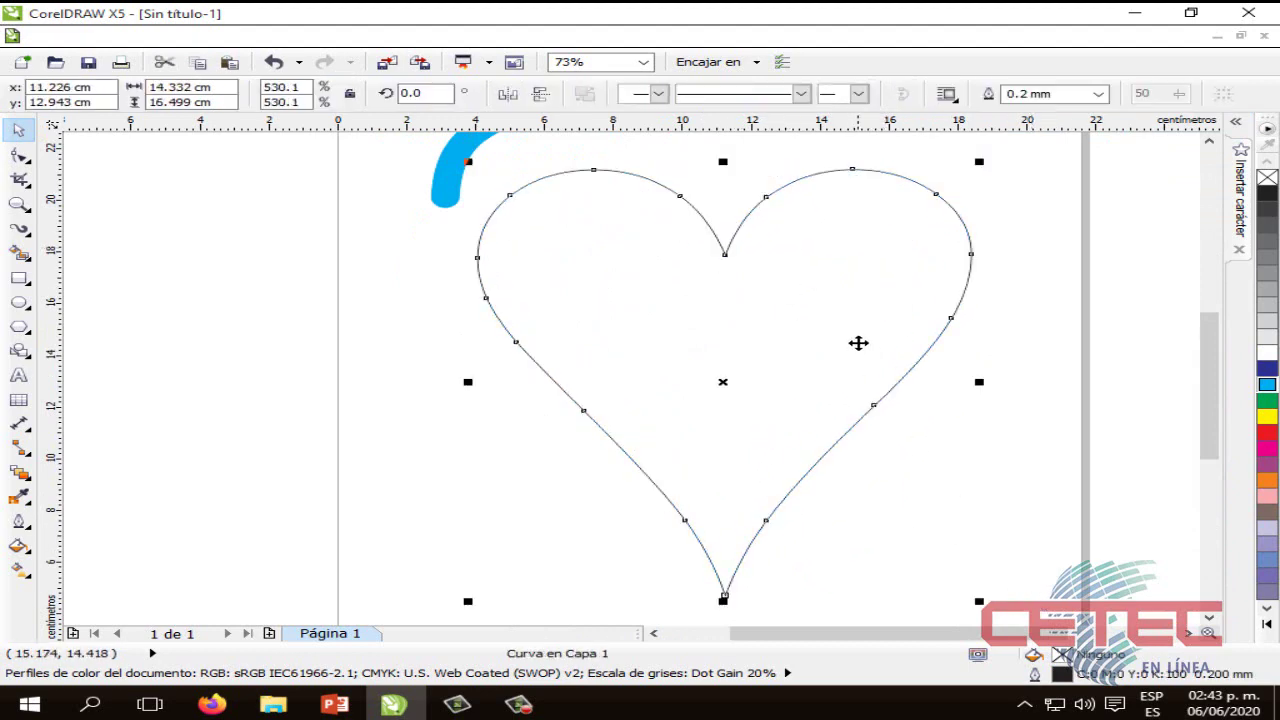
pyautogui.moveTo(857, 340); pyautogui.dragTo(856, 335)
pyautogui.click(983, 466)
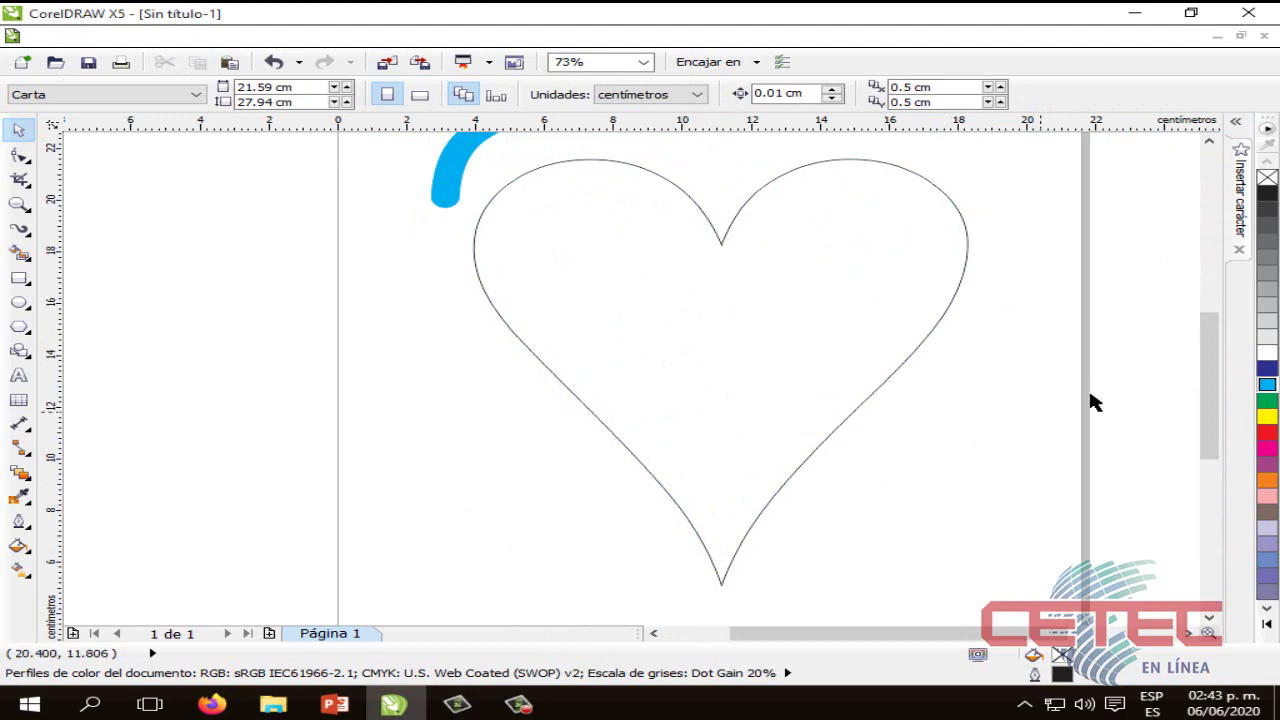
# Step: Give the heart a red fill and a red outline, C:0 M:100 Y:100 K:0
pyautogui.scroll(-2, 1209, 372)
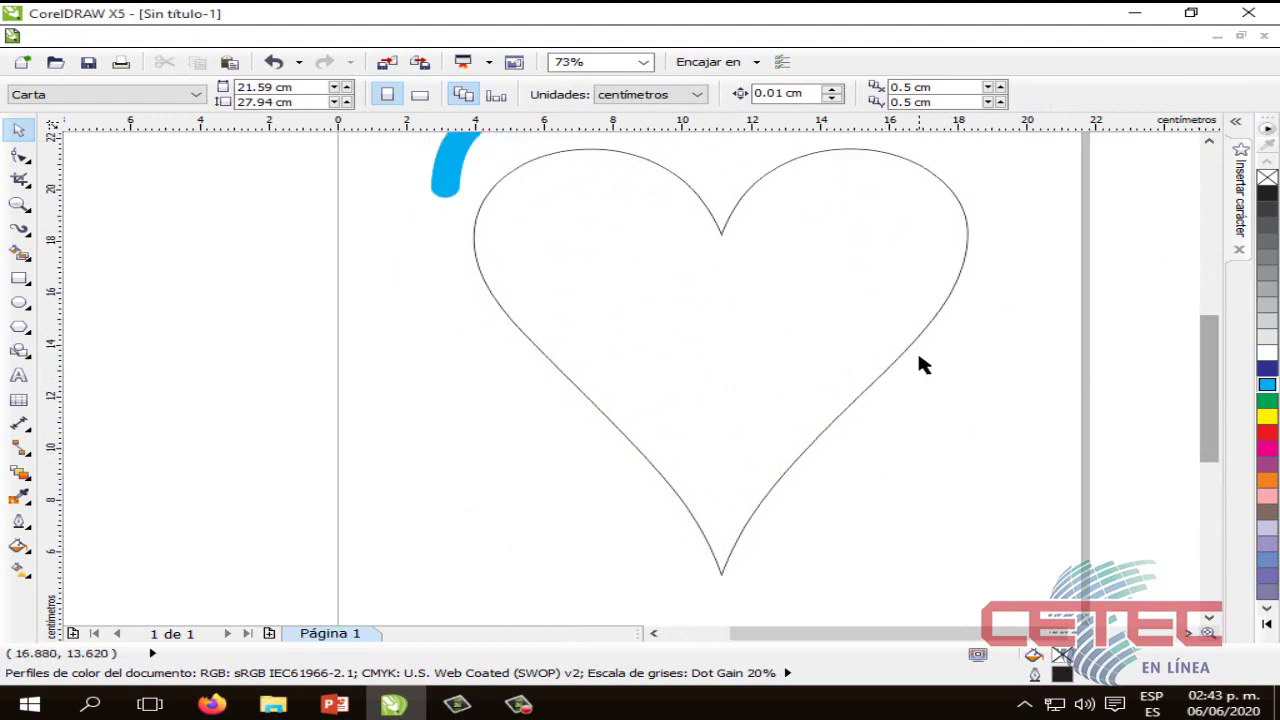
pyautogui.click(832, 402)
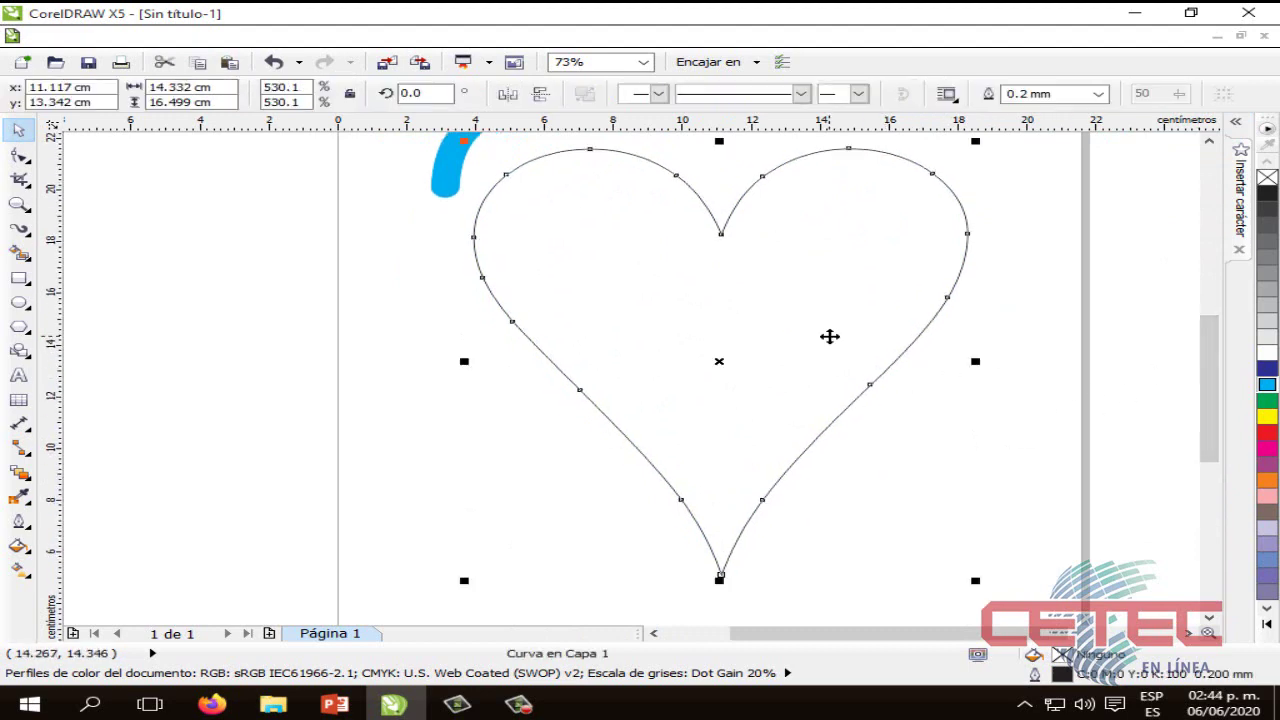
pyautogui.click(1022, 302)
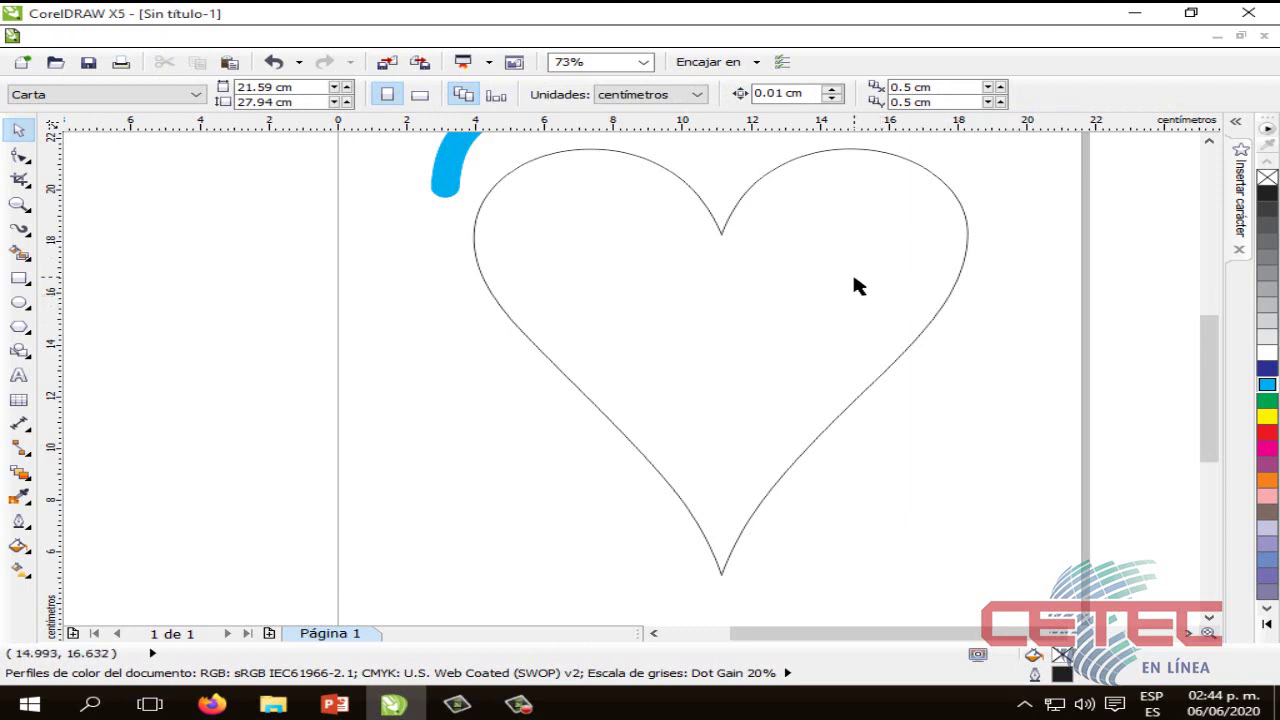
pyautogui.click(957, 292)
pyautogui.click(1267, 432)
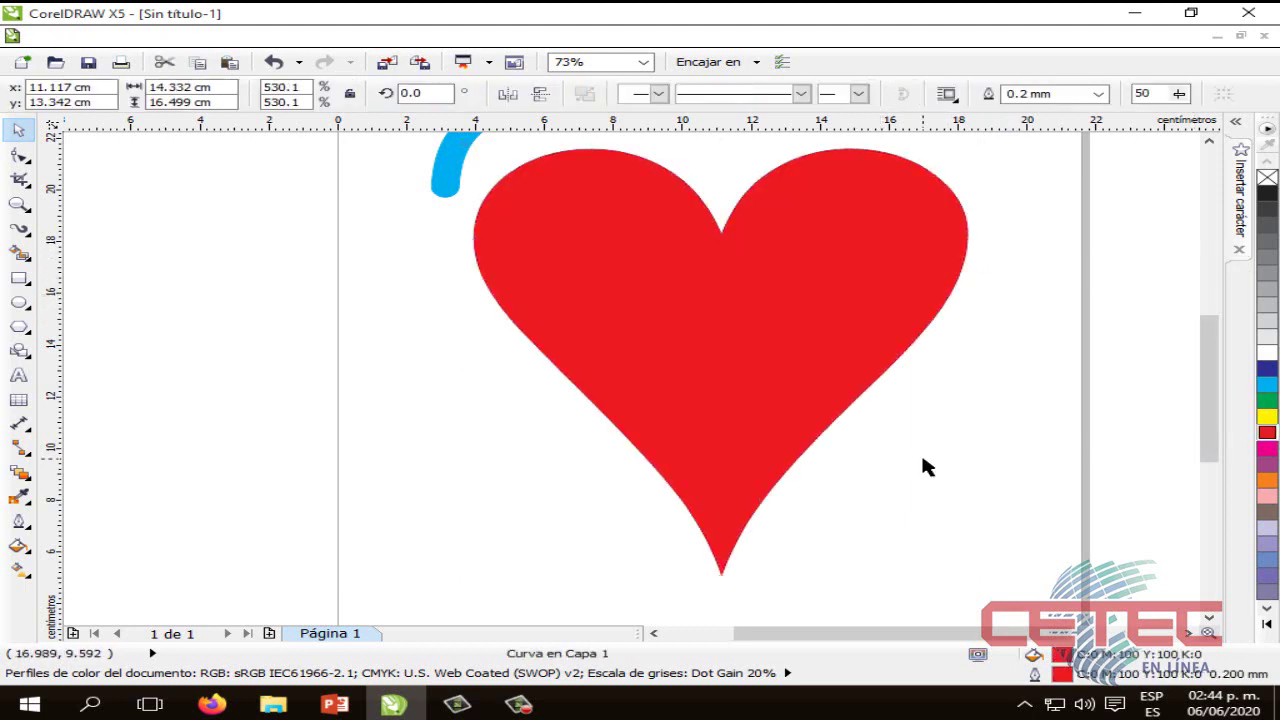
pyautogui.click(1070, 388)
pyautogui.click(771, 343)
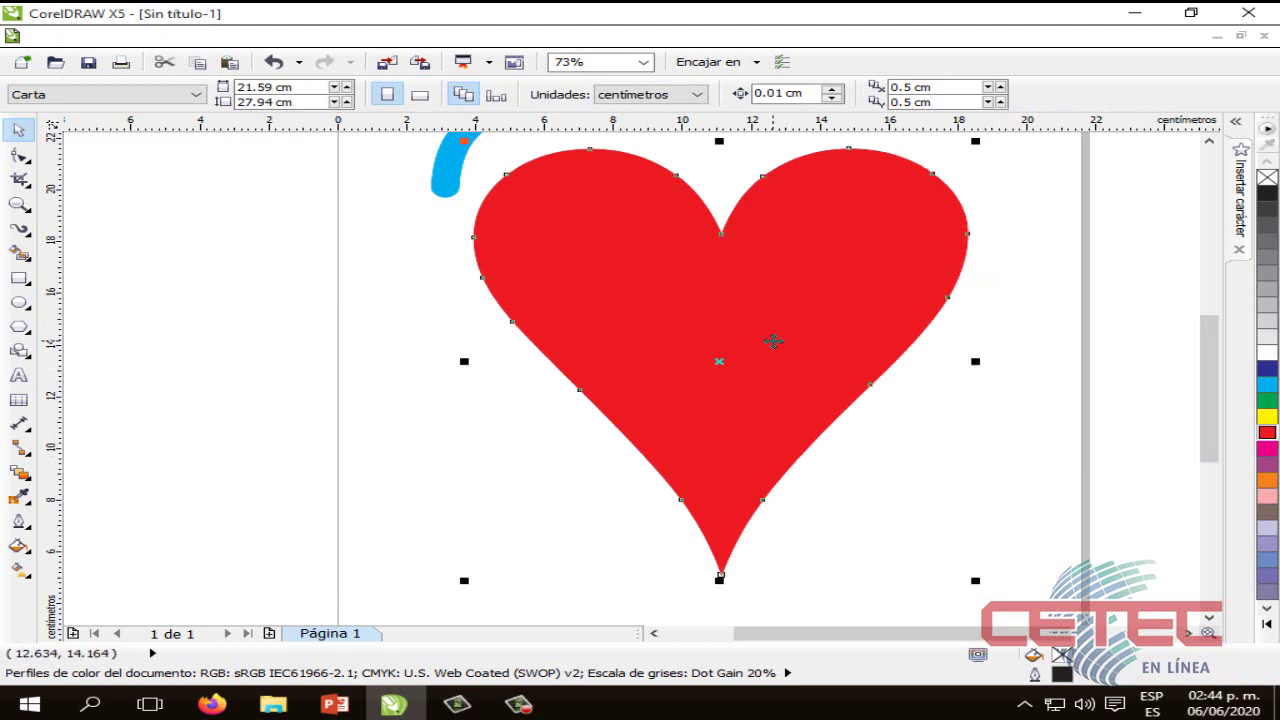
pyautogui.click(977, 429)
# Step: Reshape the right half of the heart with the Shape tool by pulling its side and upper lobe nodes inward
pyautogui.click(775, 343)
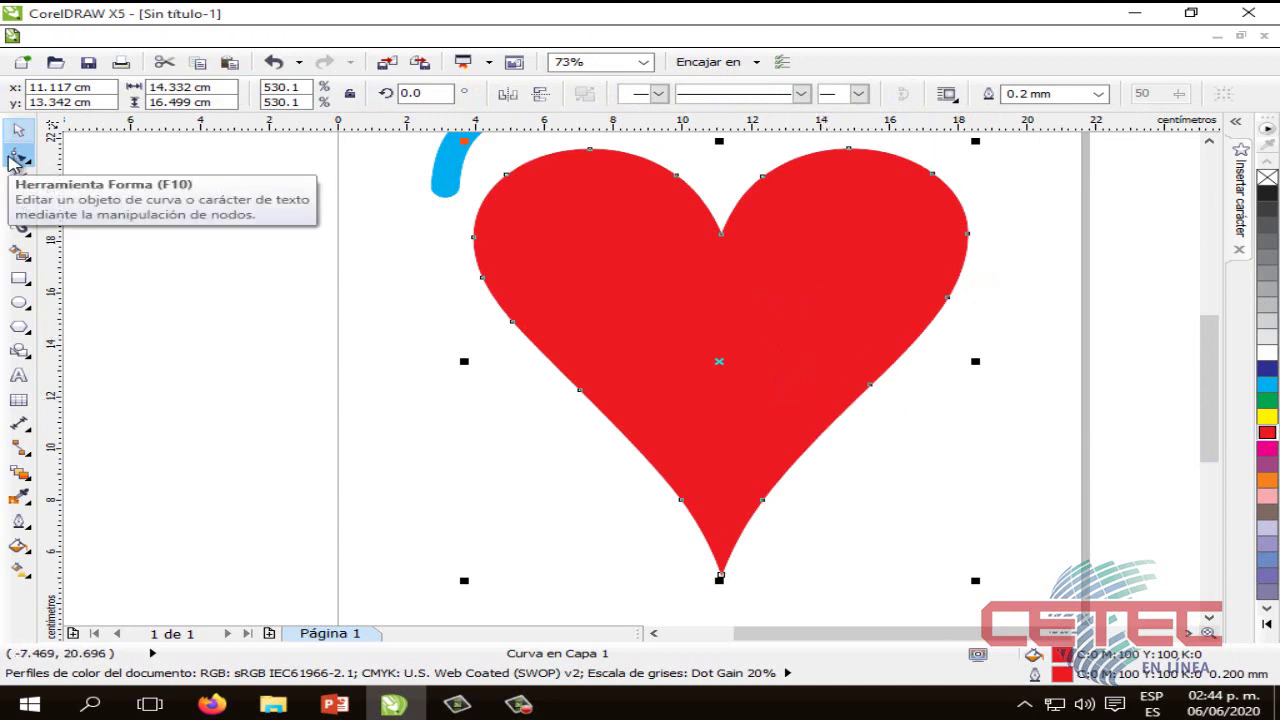
pyautogui.click(17, 158)
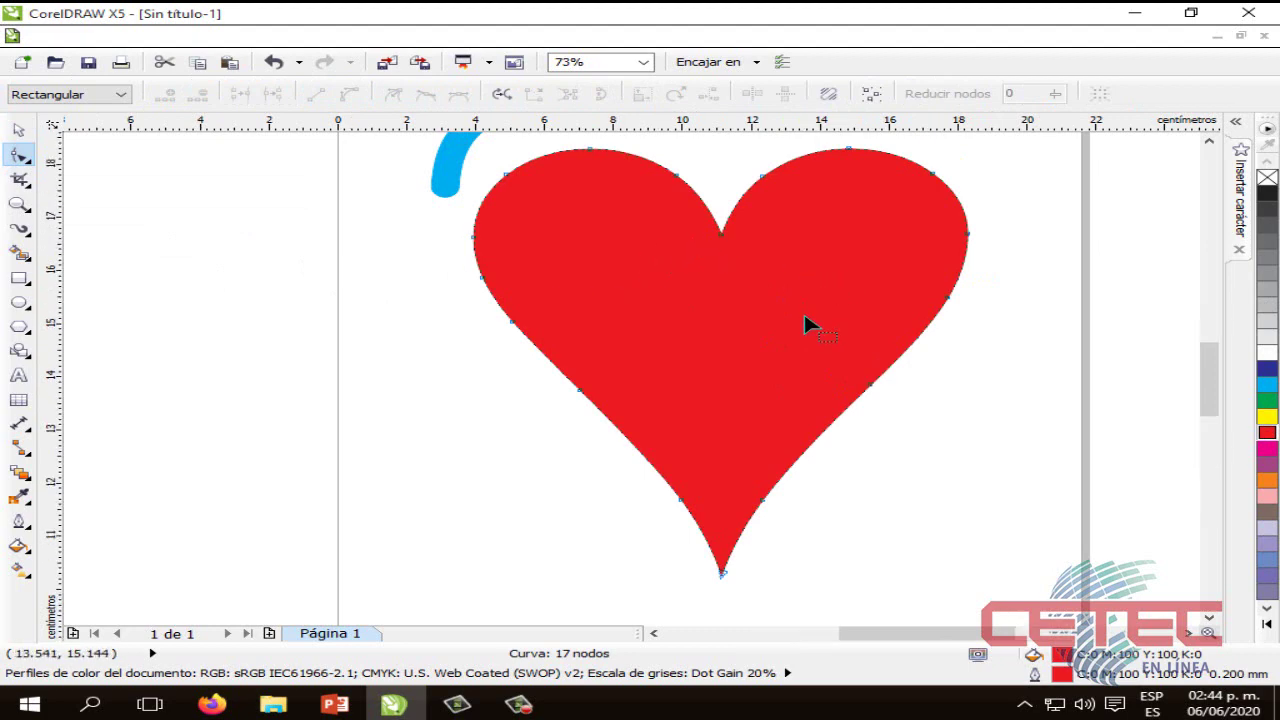
pyautogui.scroll(2, 806, 318)
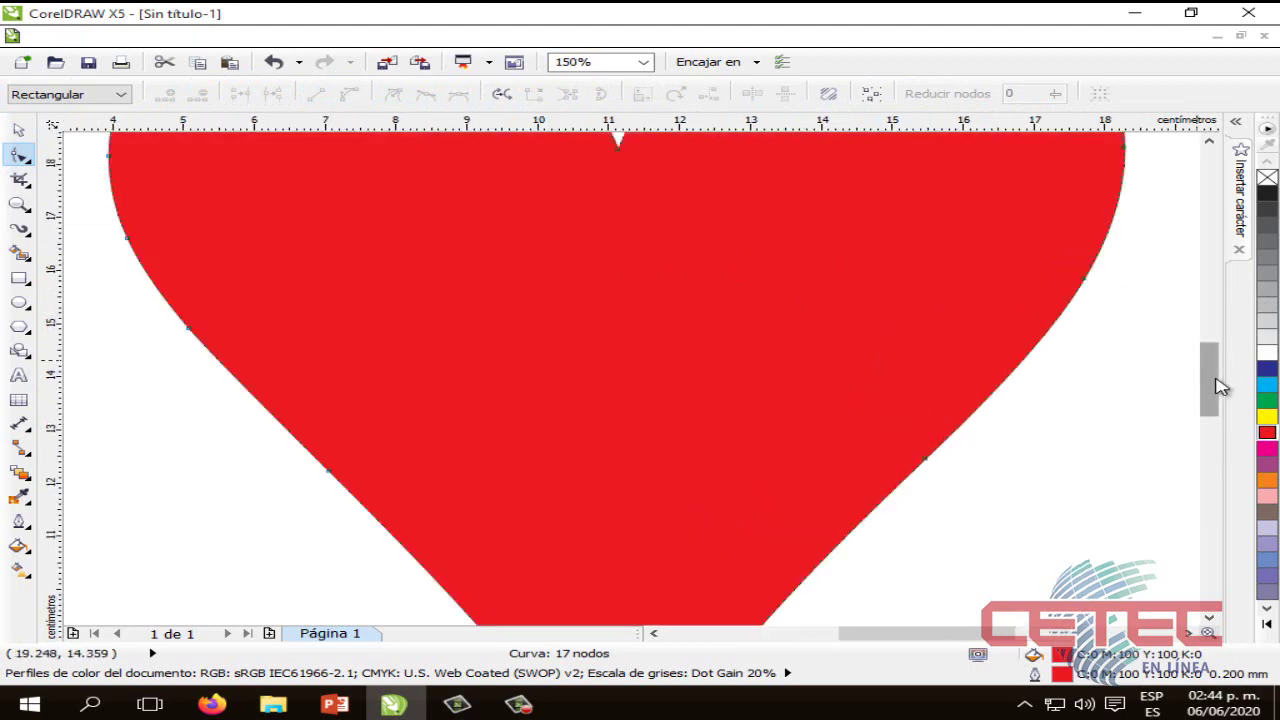
pyautogui.moveTo(1209, 382); pyautogui.dragTo(1209, 349)
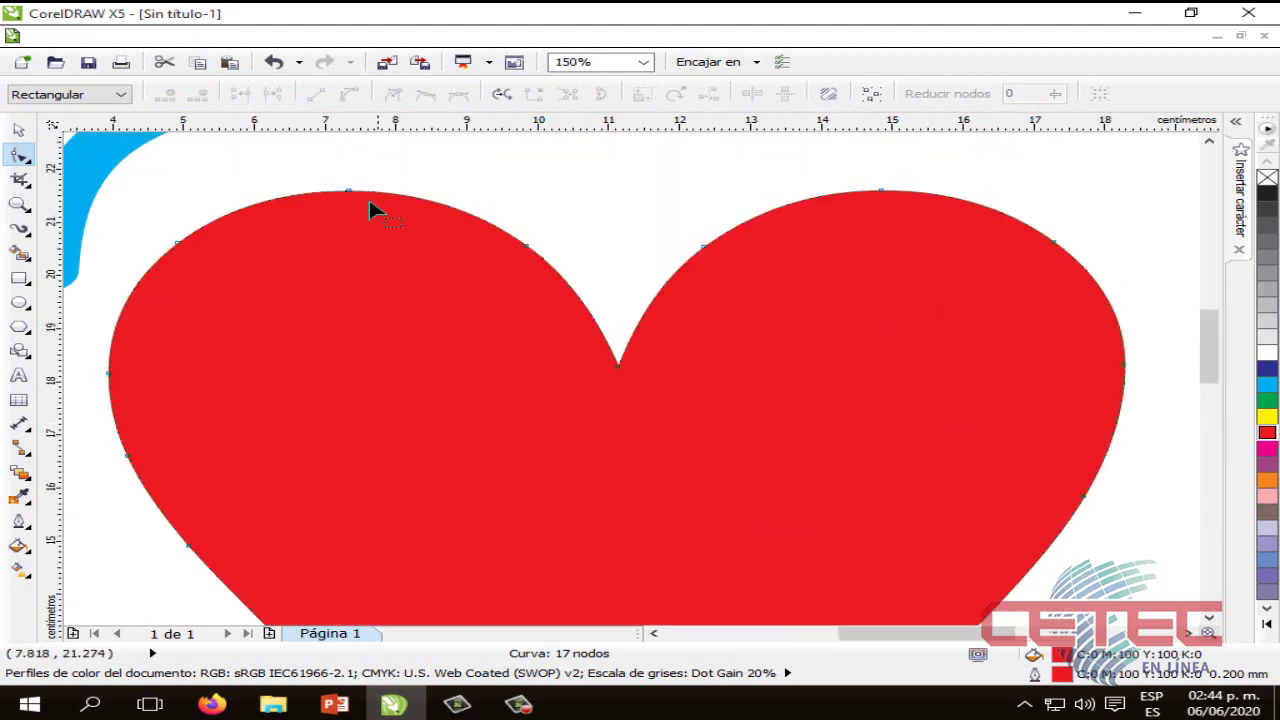
pyautogui.scroll(-2, 573, 270)
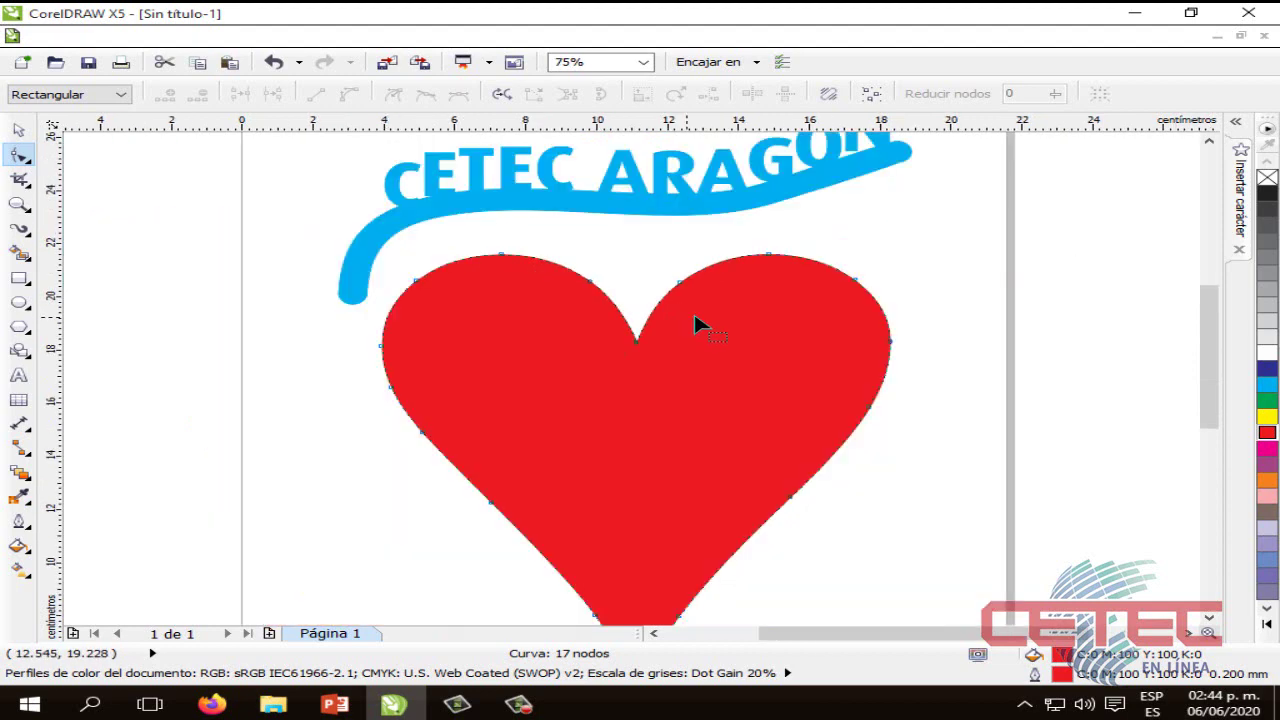
pyautogui.moveTo(1208, 345); pyautogui.dragTo(1208, 370)
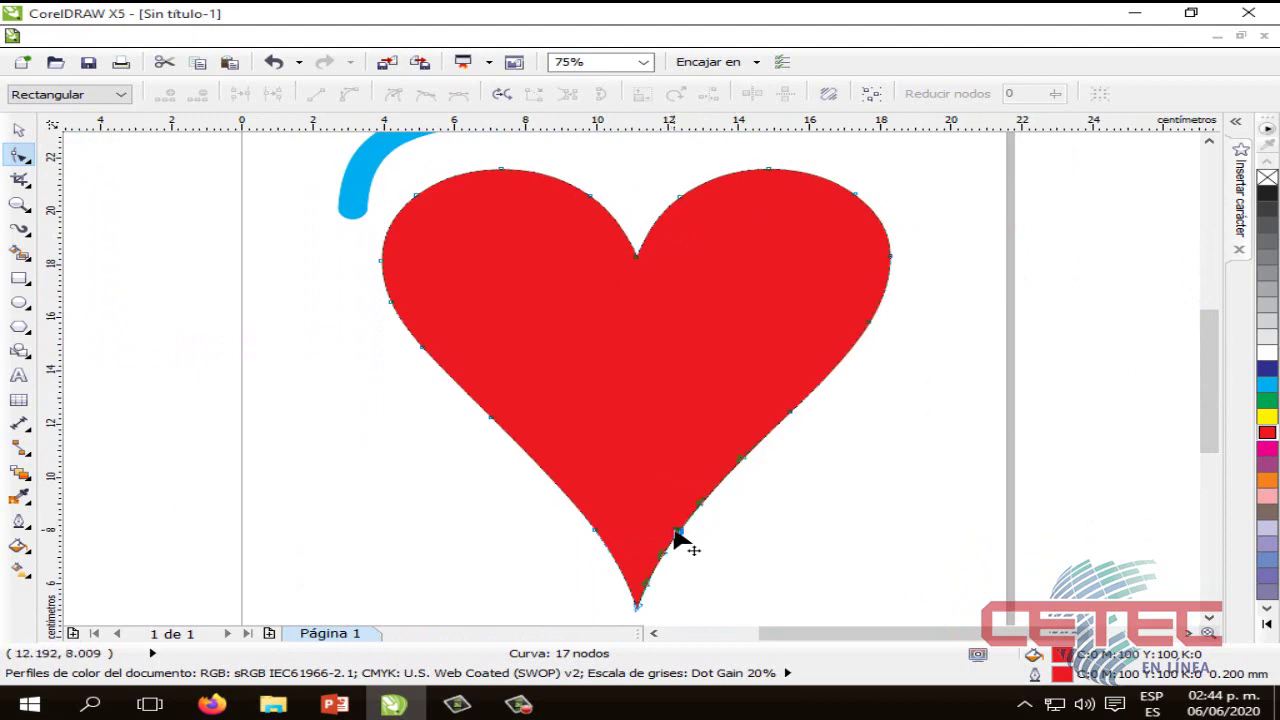
pyautogui.moveTo(676, 531); pyautogui.dragTo(656, 514)
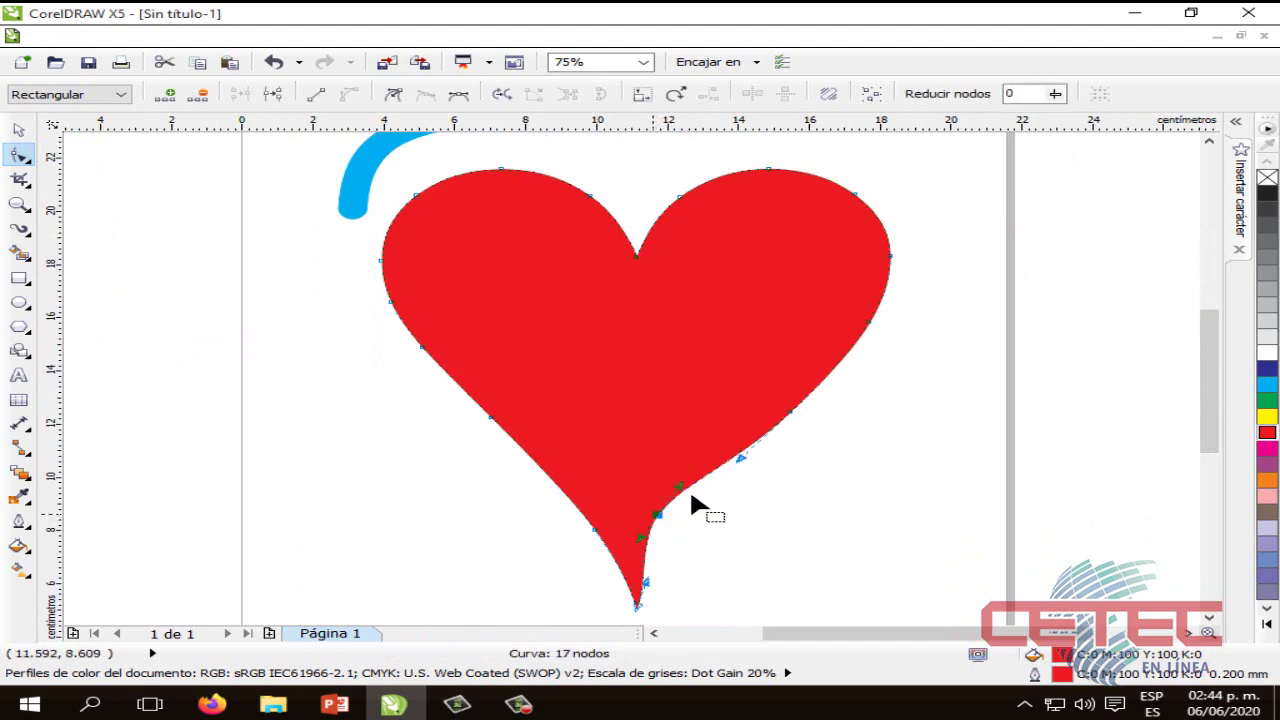
pyautogui.moveTo(789, 417); pyautogui.dragTo(760, 405)
pyautogui.moveTo(866, 334); pyautogui.dragTo(874, 276)
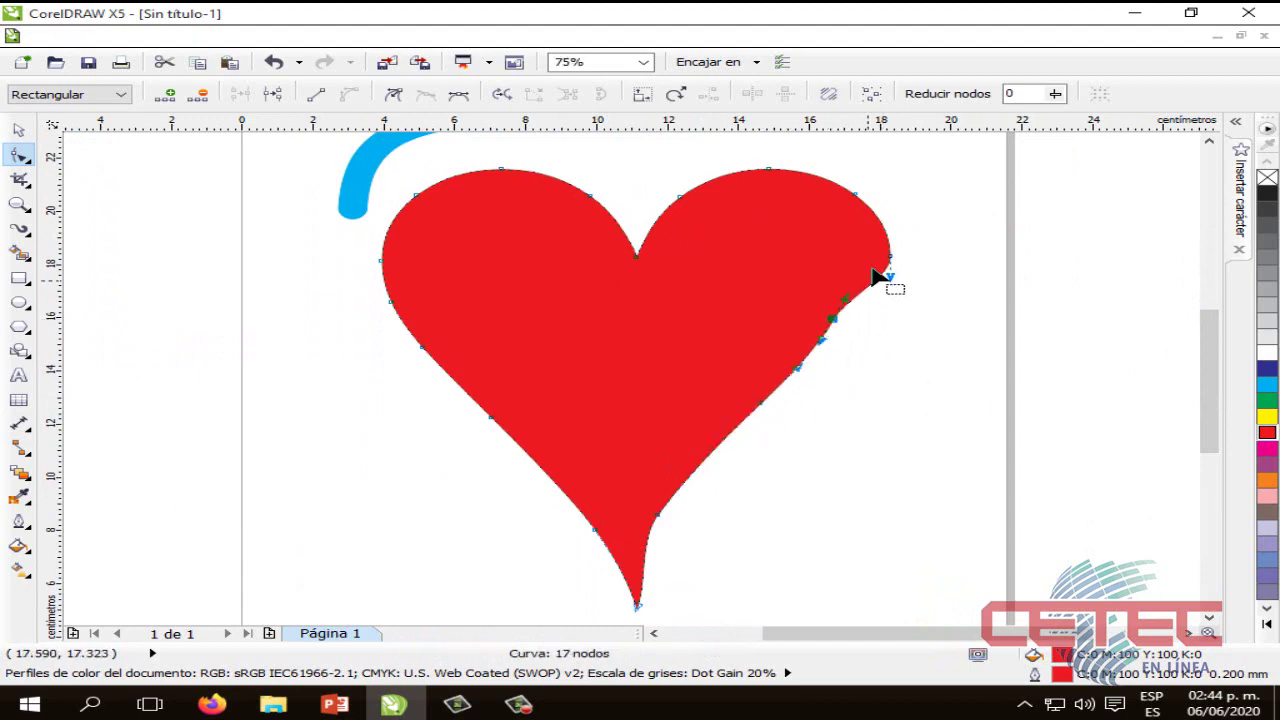
pyautogui.moveTo(855, 197); pyautogui.dragTo(700, 214)
pyautogui.click(682, 197)
# Step: Pull the nodes of the heart's left half inward and raise its lower tip, finishing the node editing
pyautogui.moveTo(588, 194); pyautogui.dragTo(572, 209)
pyautogui.moveTo(501, 169); pyautogui.dragTo(508, 194)
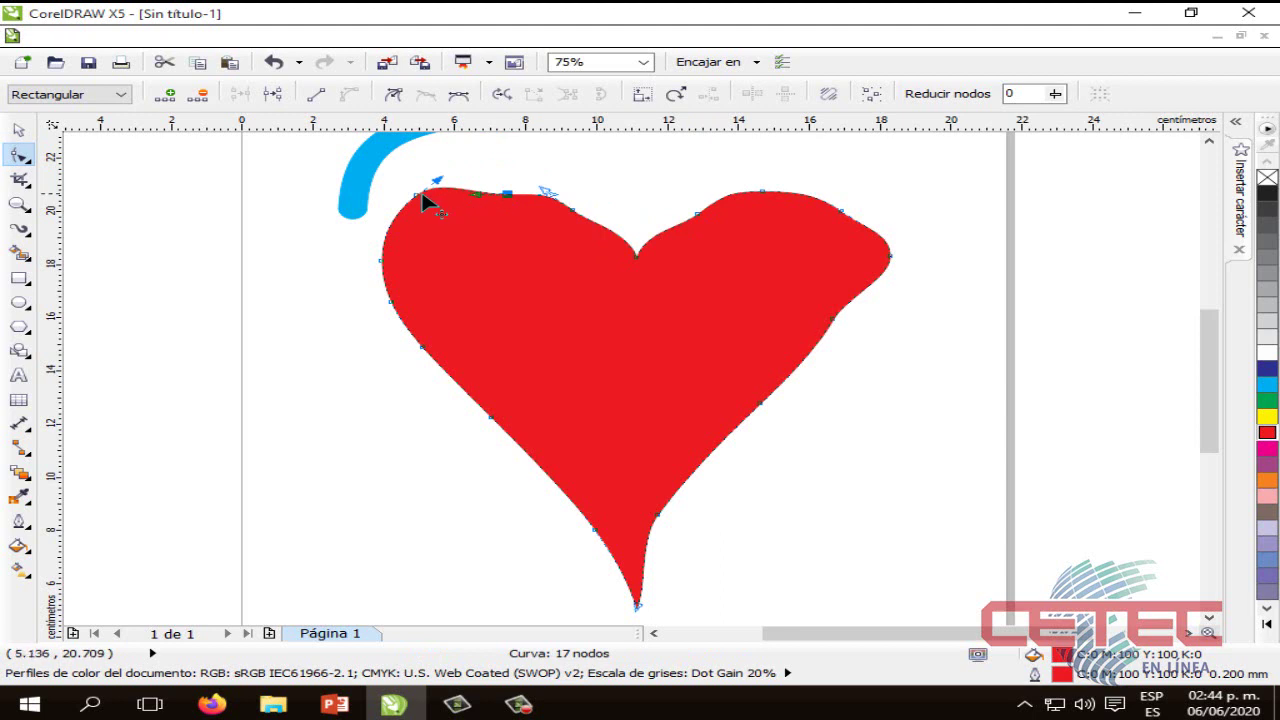
pyautogui.moveTo(423, 197); pyautogui.dragTo(409, 266)
pyautogui.moveTo(423, 350); pyautogui.dragTo(447, 342)
pyautogui.moveTo(492, 427); pyautogui.dragTo(518, 414)
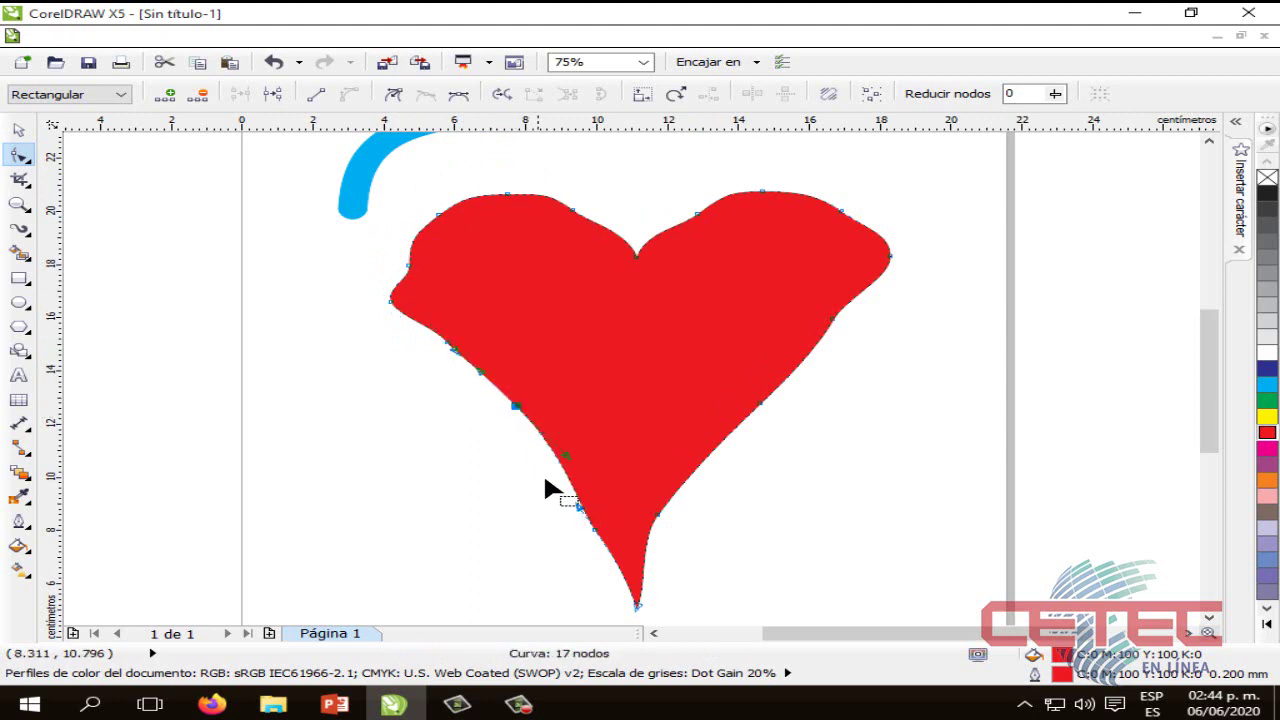
pyautogui.moveTo(594, 522); pyautogui.dragTo(656, 545)
pyautogui.click(741, 521)
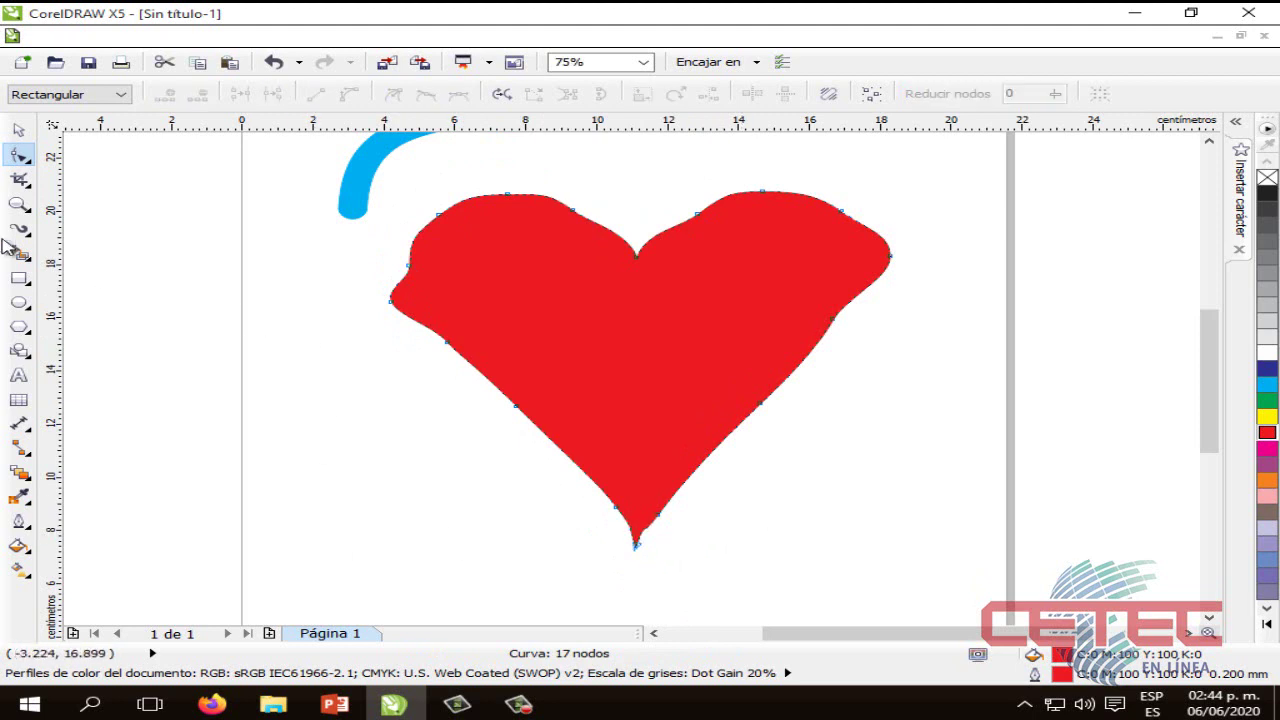
pyautogui.click(19, 130)
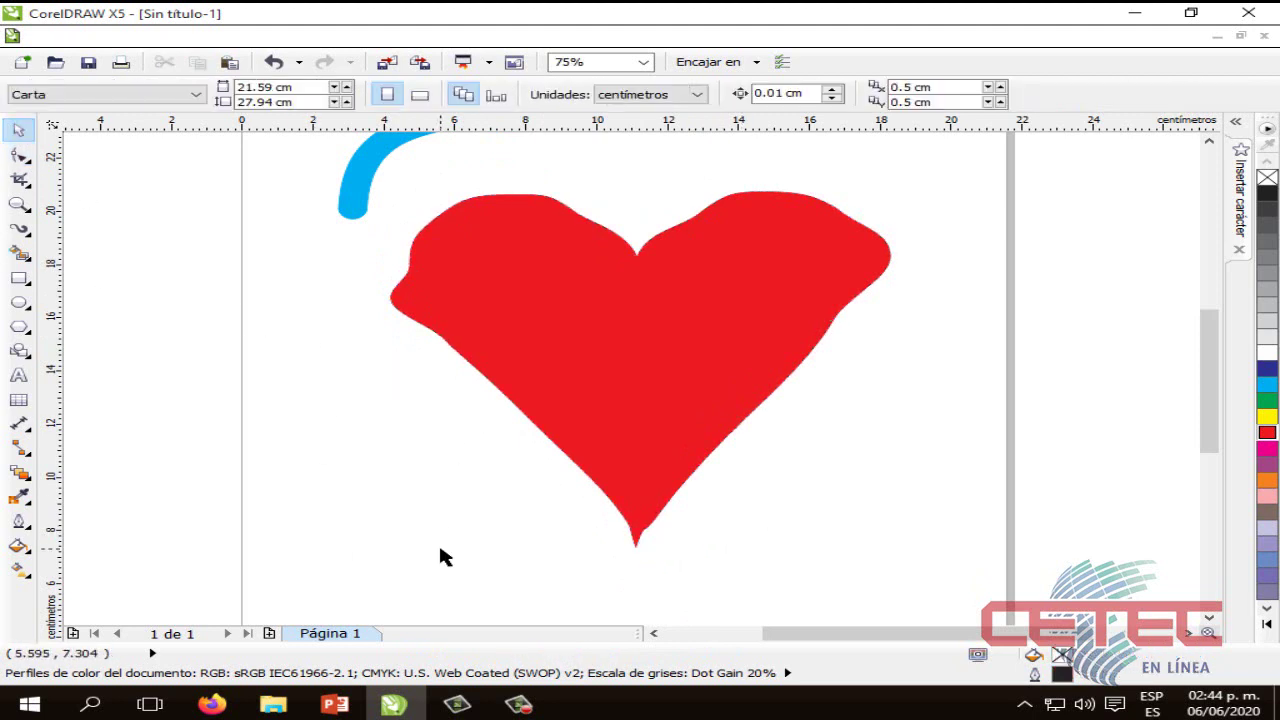
# Step: Undo all the node edits on the heart together with its red outline and fill
pyautogui.click(592, 361)
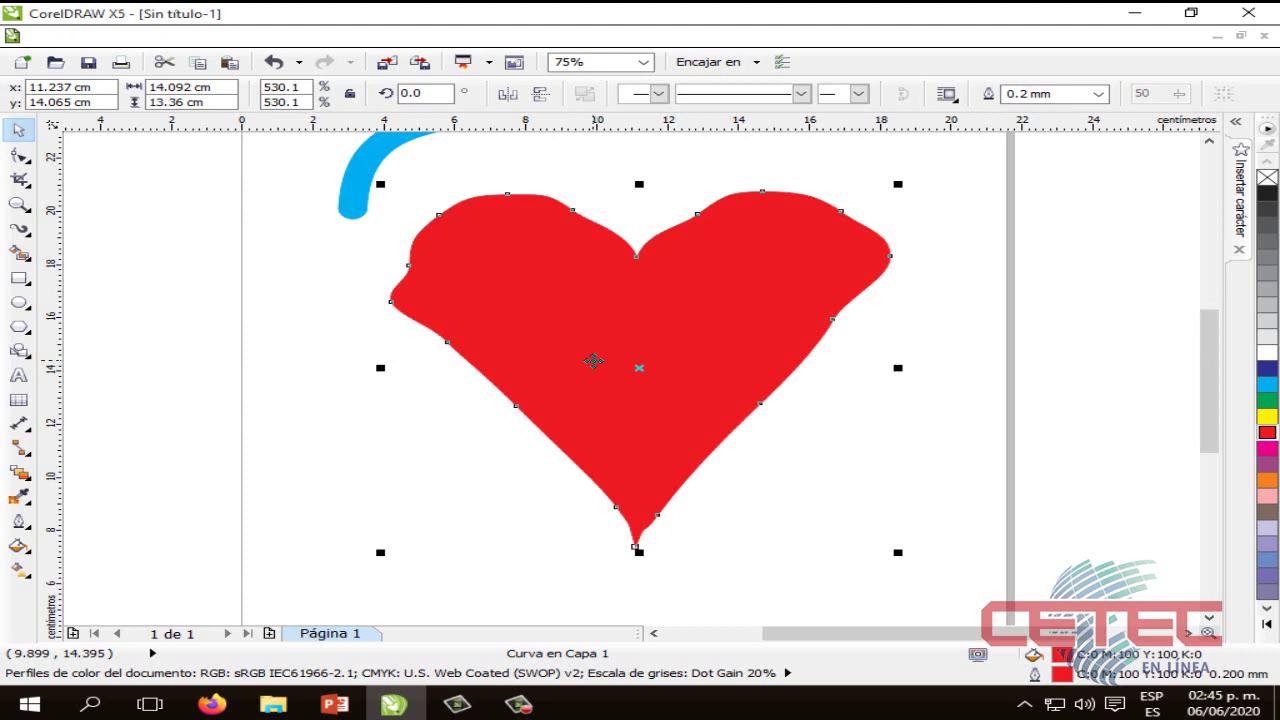
pyautogui.hotkey('ctrl', 'z')
pyautogui.hotkey('ctrl', 'z')
pyautogui.hotkey('ctrl', 'z')
pyautogui.hotkey('ctrl', 'z')
pyautogui.hotkey('ctrl', 'z')
pyautogui.hotkey('ctrl', 'z')
pyautogui.hotkey('ctrl', 'z')
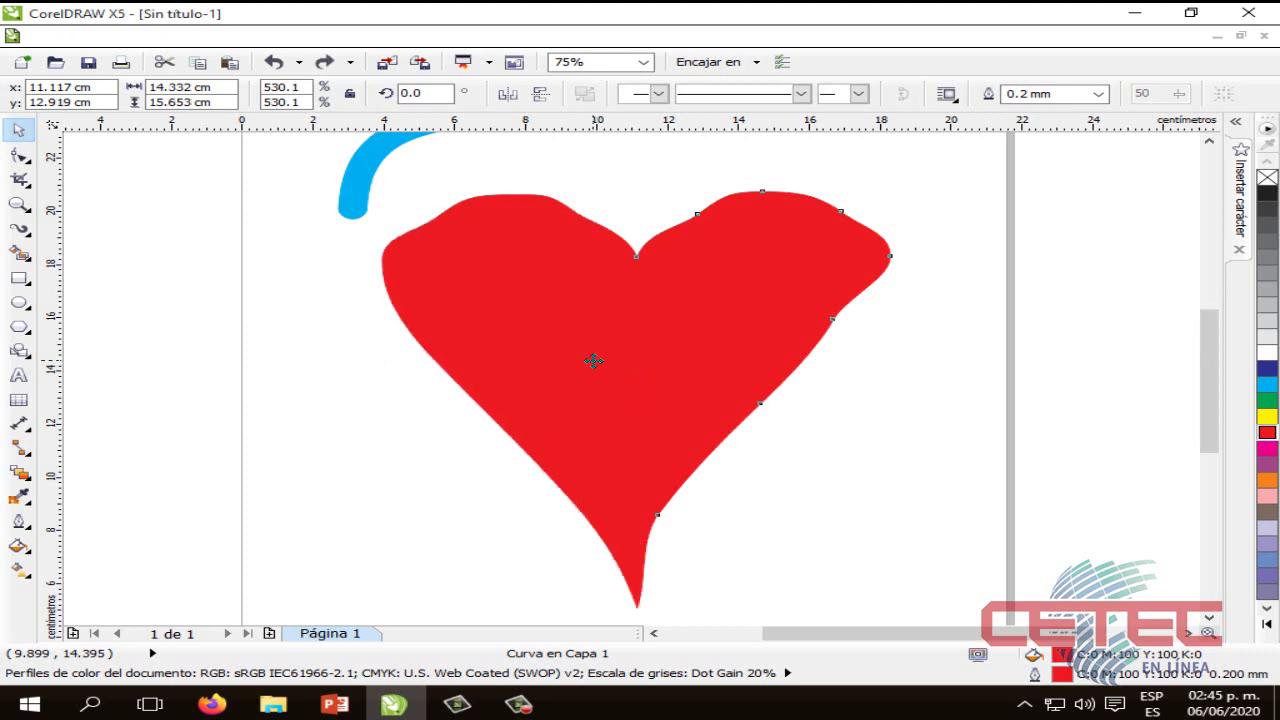
pyautogui.hotkey('ctrl', 'z')
pyautogui.hotkey('ctrl', 'z')
pyautogui.hotkey('ctrl', 'z')
pyautogui.hotkey('ctrl', 'z')
pyautogui.hotkey('ctrl', 'z')
pyautogui.hotkey('ctrl', 'z')
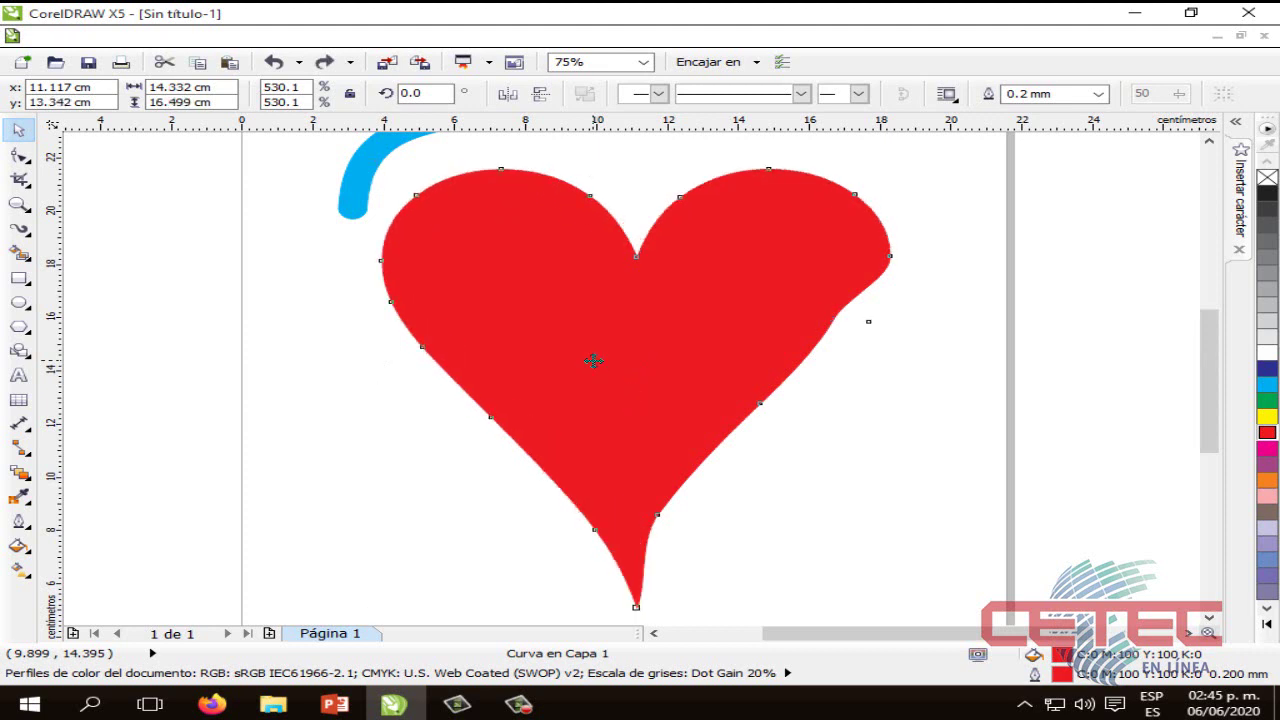
pyautogui.hotkey('ctrl', 'z')
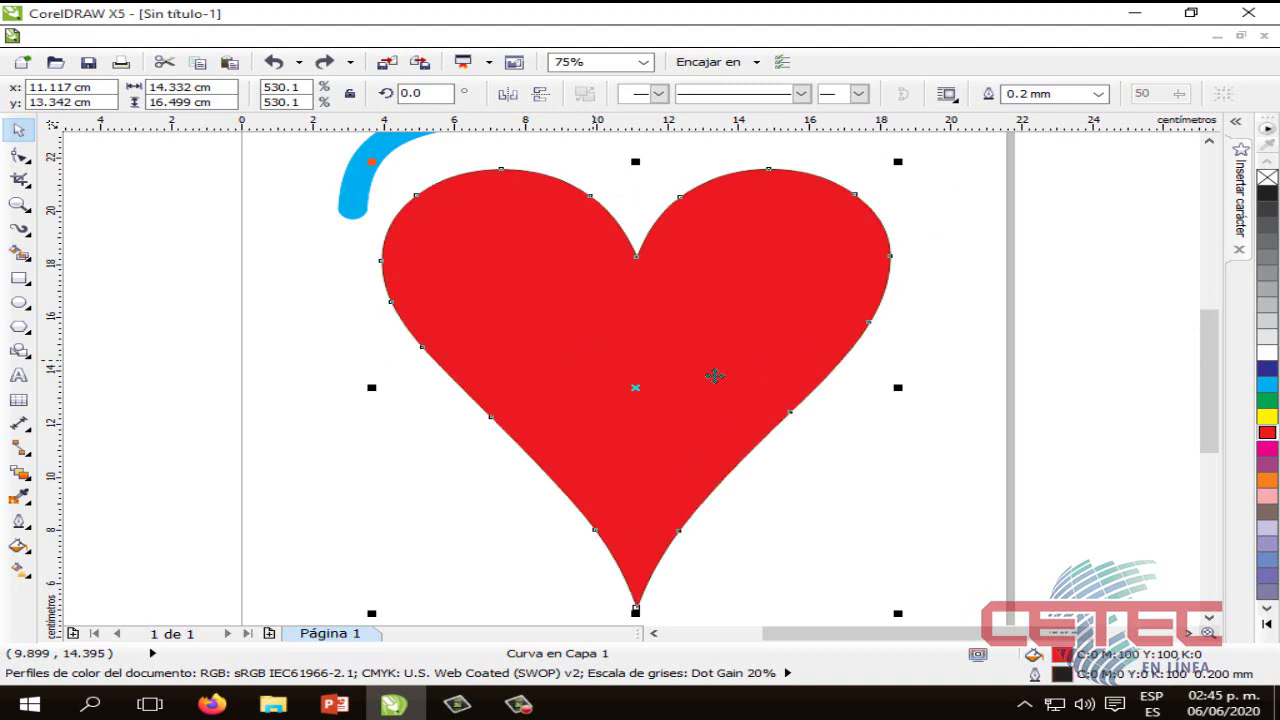
pyautogui.hotkey('ctrl', 'z')
# Step: Apply red (C:0 M:100 Y:100 K:0) to both the fill and the outline of the unfilled heart
pyautogui.click(927, 397)
pyautogui.click(884, 291)
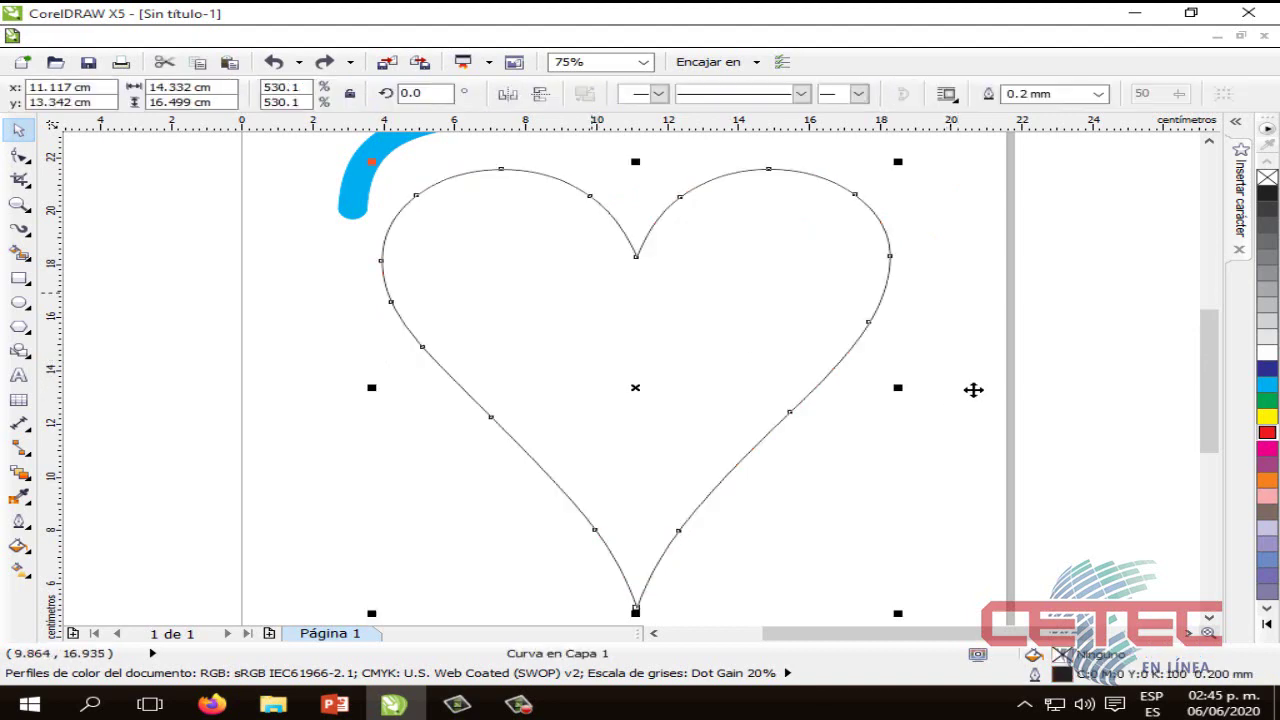
pyautogui.click(1267, 433)
pyautogui.rightClick(1267, 433)
pyautogui.click(769, 478)
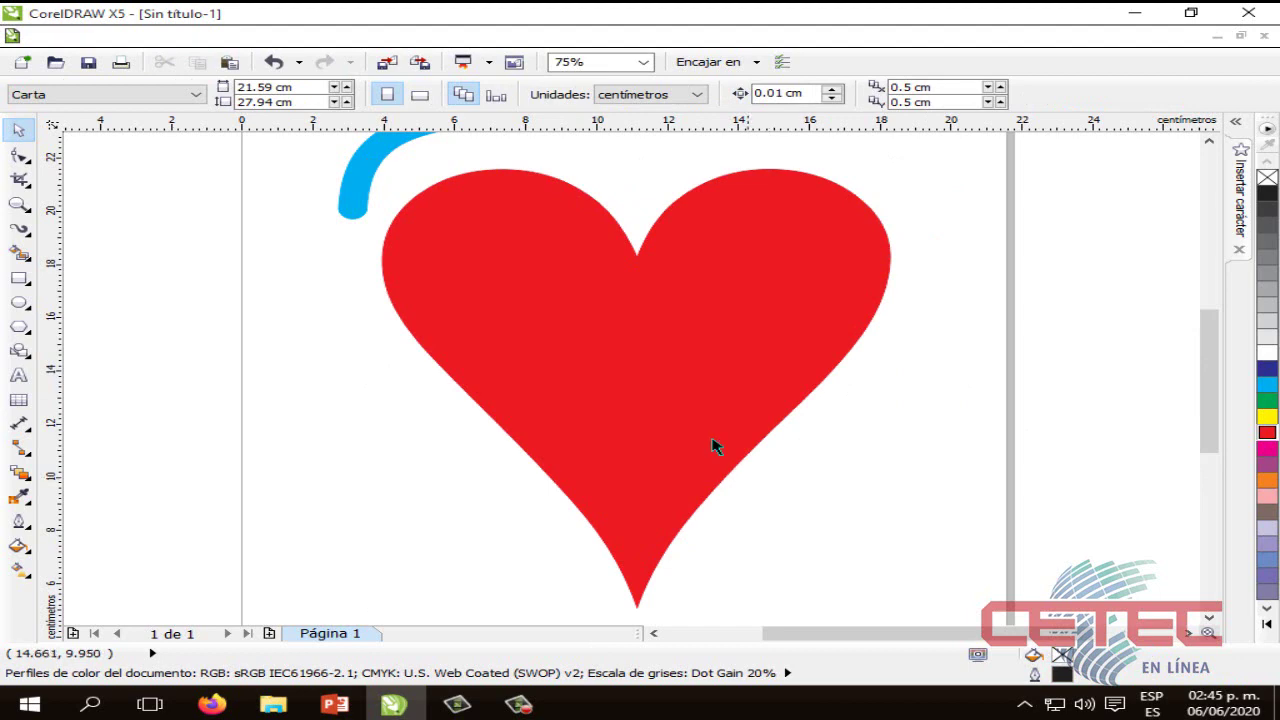
# Step: Move the red heart slightly right and up, centring it at about x 12.1 cm, y 13.9 cm
pyautogui.moveTo(702, 395); pyautogui.dragTo(735, 394)
pyautogui.click(836, 485)
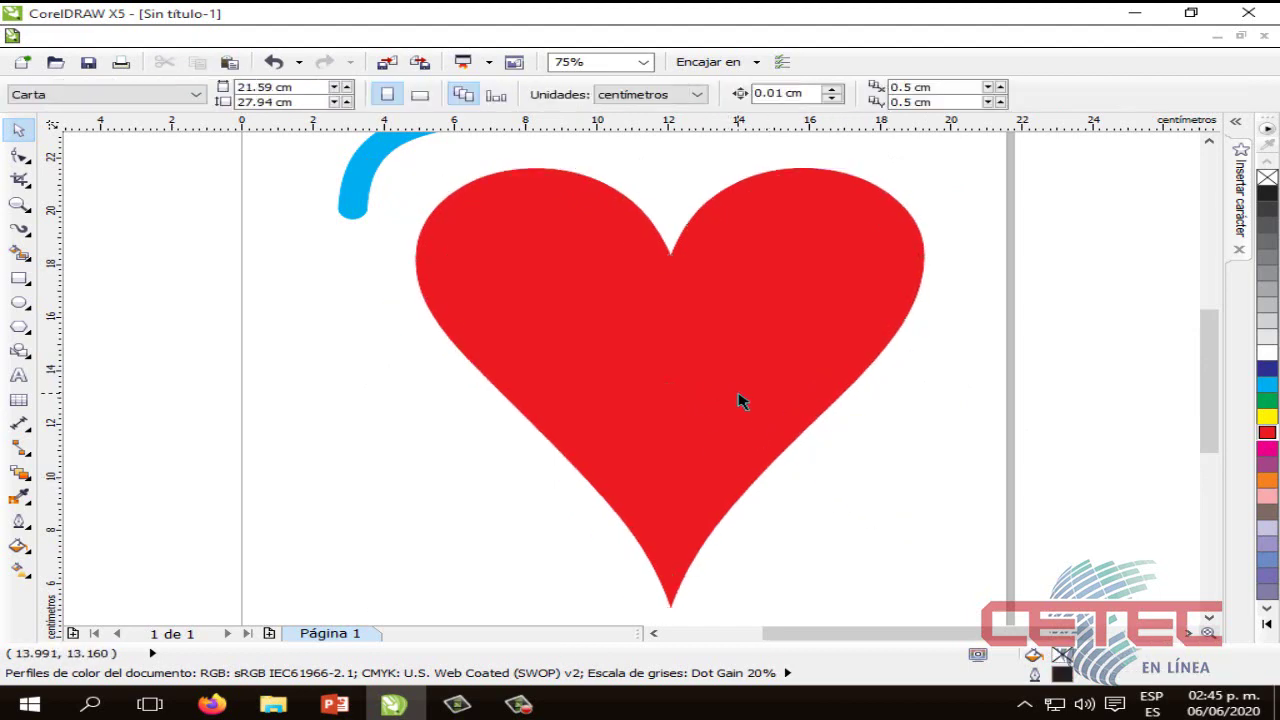
pyautogui.moveTo(734, 443); pyautogui.dragTo(728, 421)
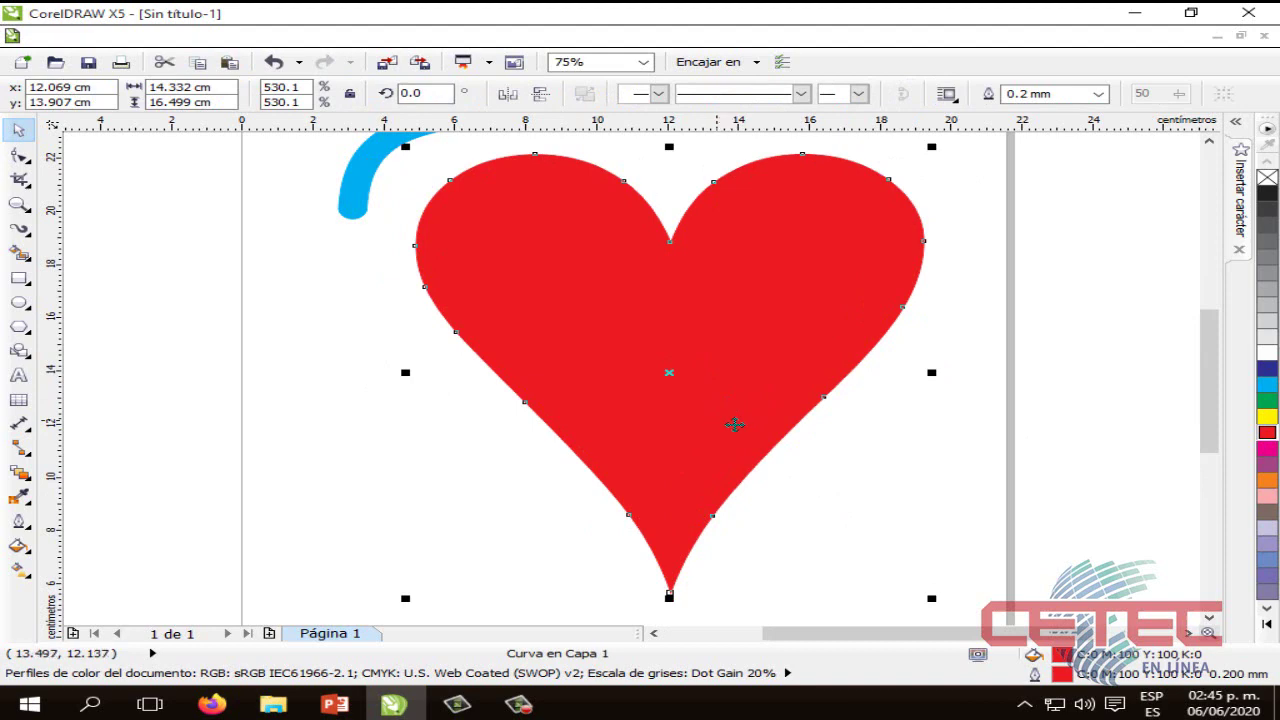
pyautogui.click(940, 517)
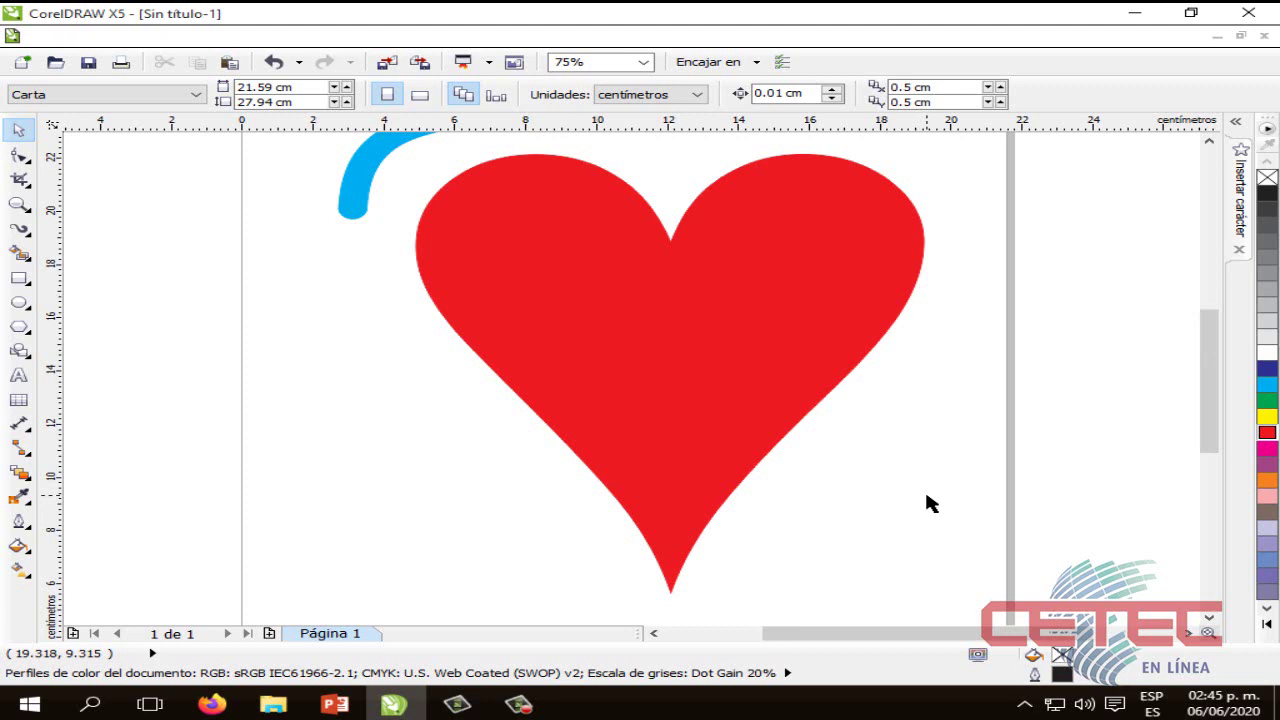
pyautogui.click(799, 421)
pyautogui.click(367, 354)
pyautogui.click(603, 410)
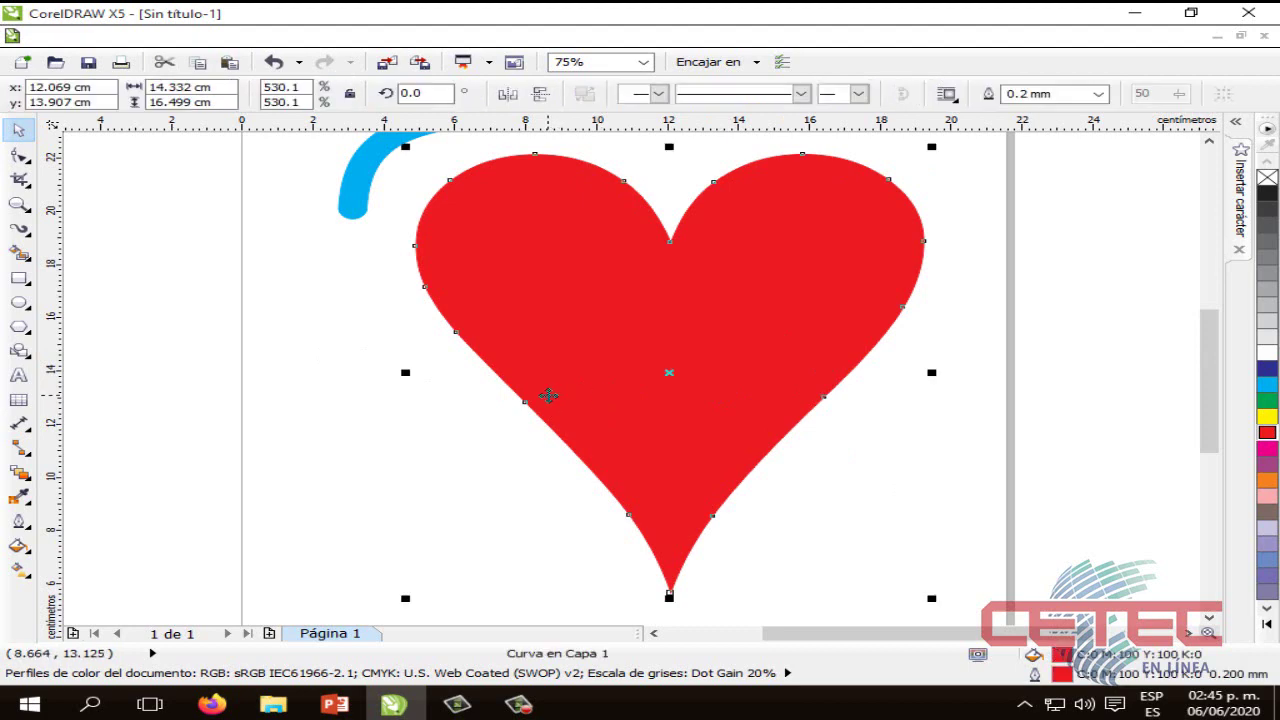
pyautogui.click(454, 447)
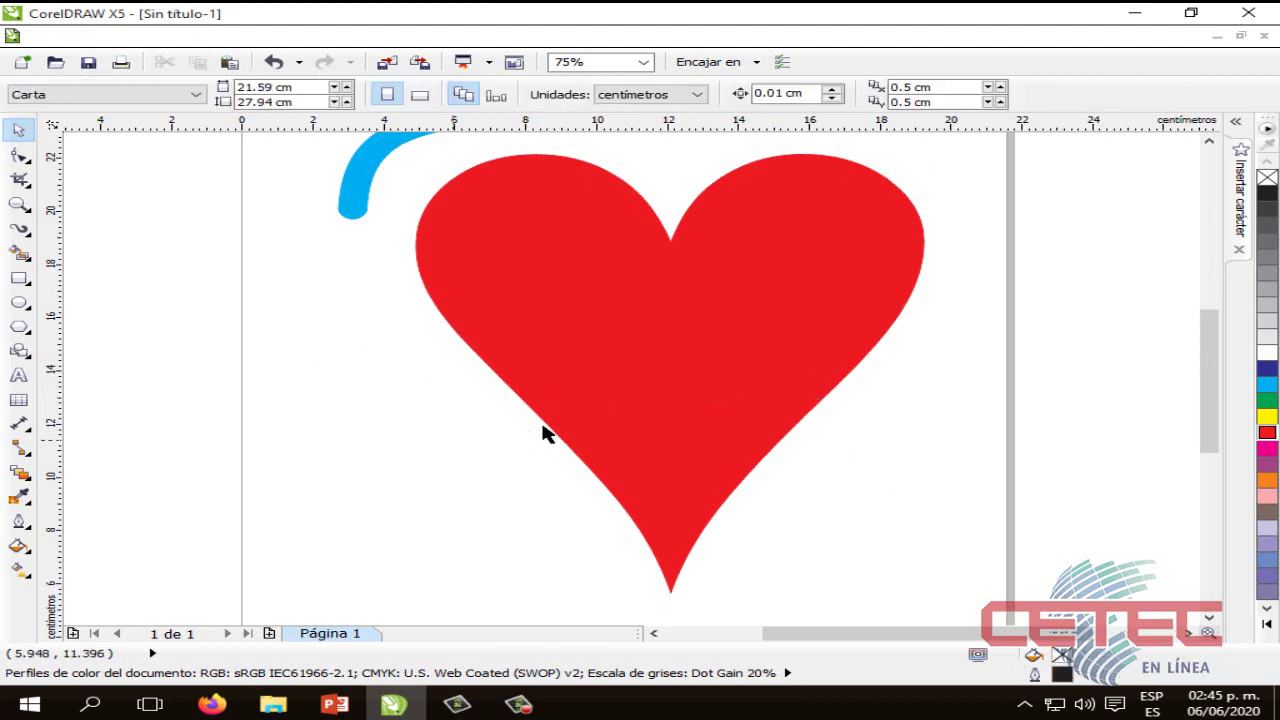
pyautogui.click(652, 354)
pyautogui.click(417, 421)
# Step: Expand the Insertar carácter docker and browse the Times New Roman characters down to the end of the list
pyautogui.click(766, 266)
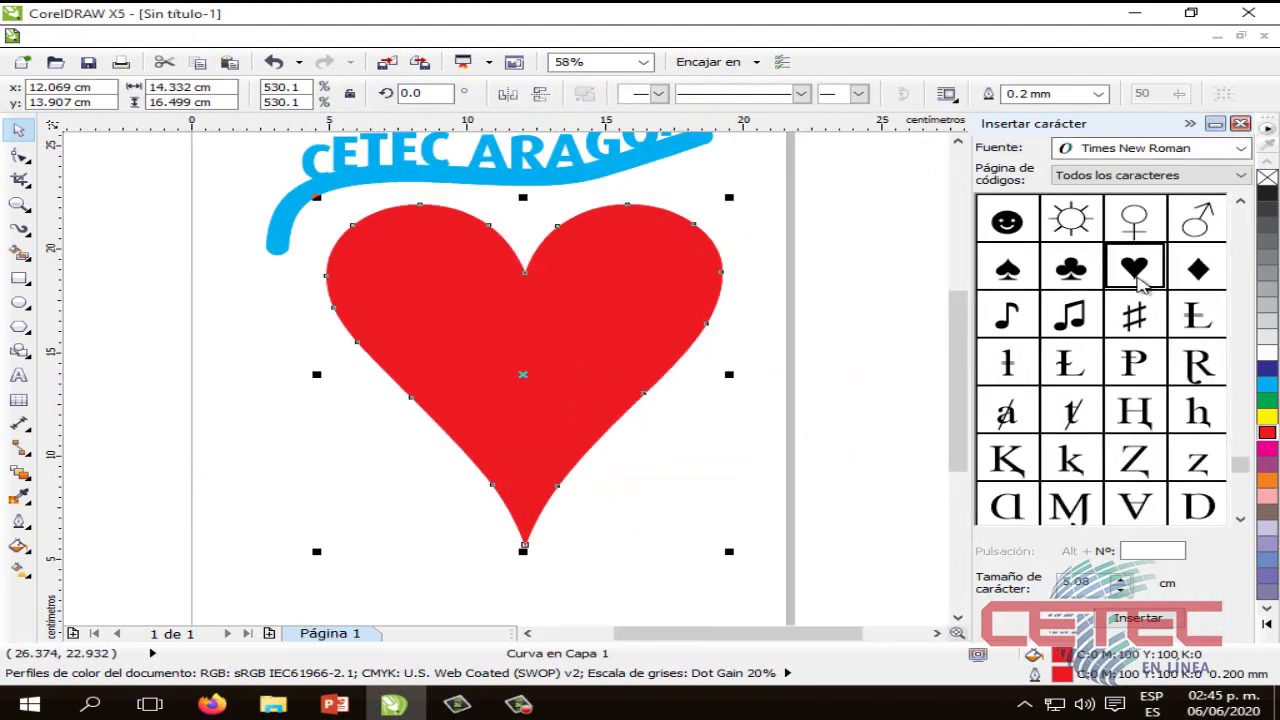
pyautogui.click(1198, 328)
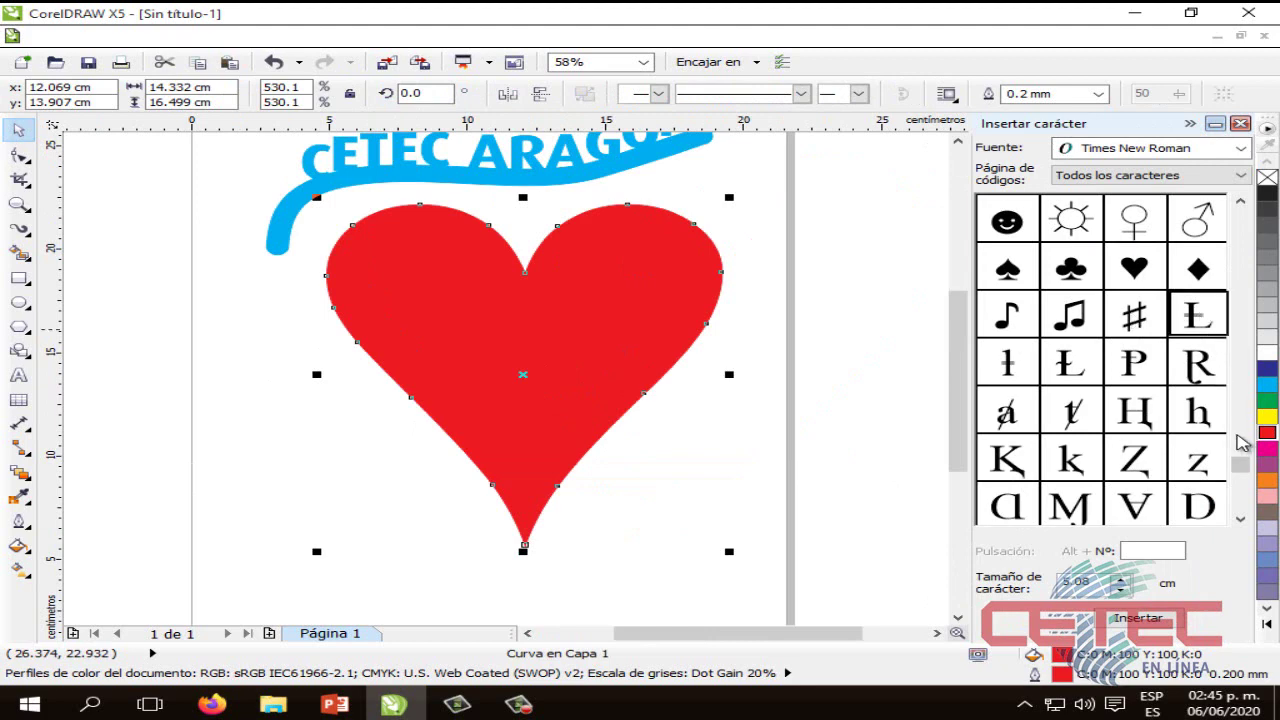
pyautogui.moveTo(1240, 465); pyautogui.dragTo(1240, 527)
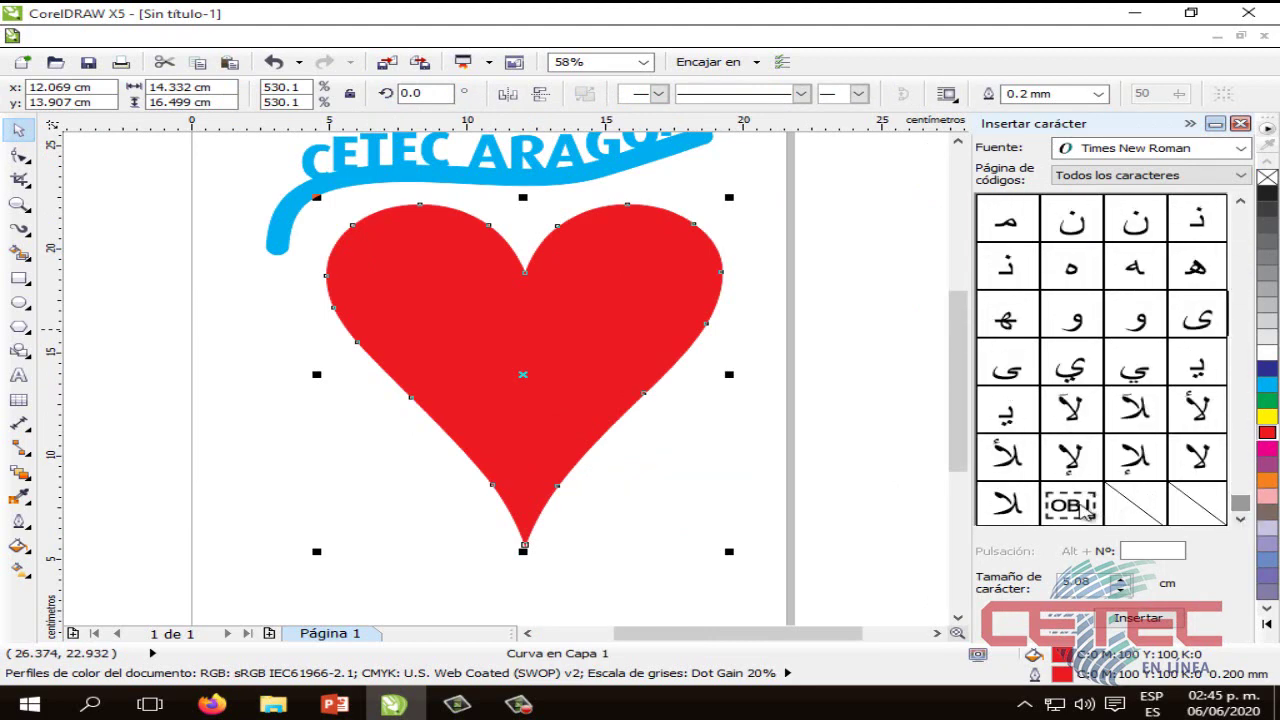
# Step: Return the character list to its beginning, collapse the Insertar carácter docker and deselect the heart
pyautogui.moveTo(1240, 503); pyautogui.dragTo(1250, 214)
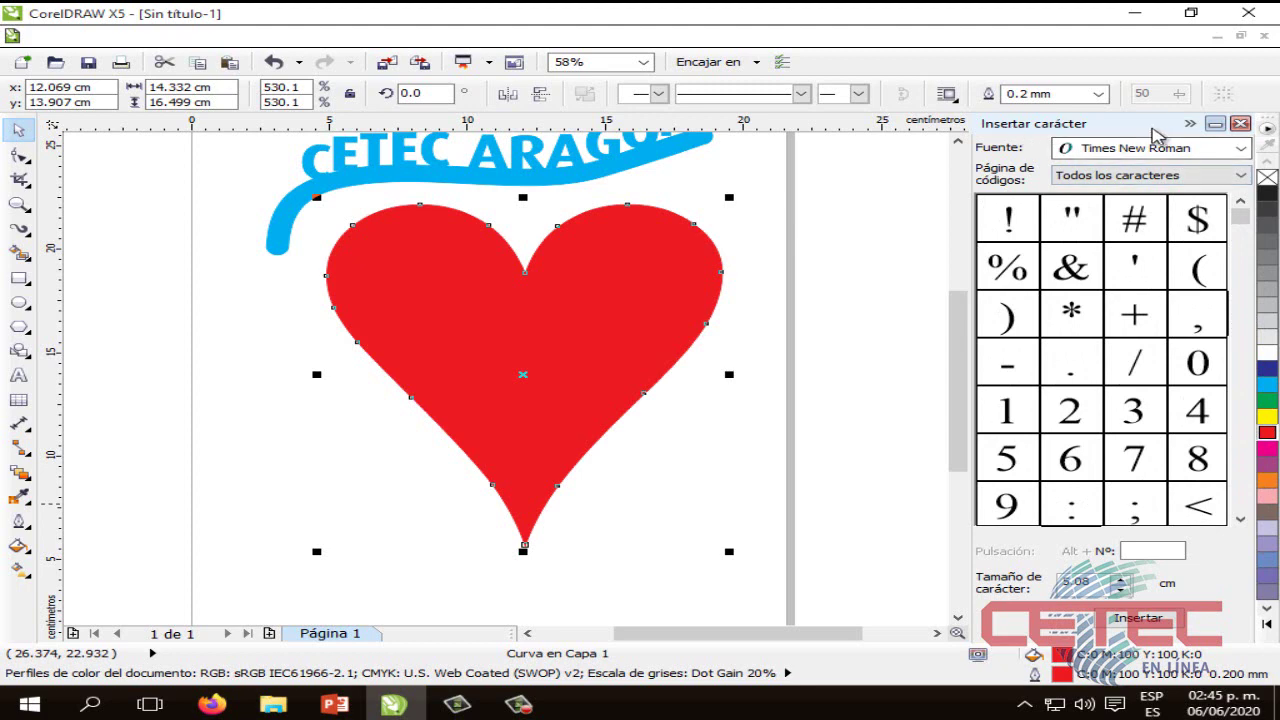
pyautogui.click(1190, 123)
pyautogui.click(989, 322)
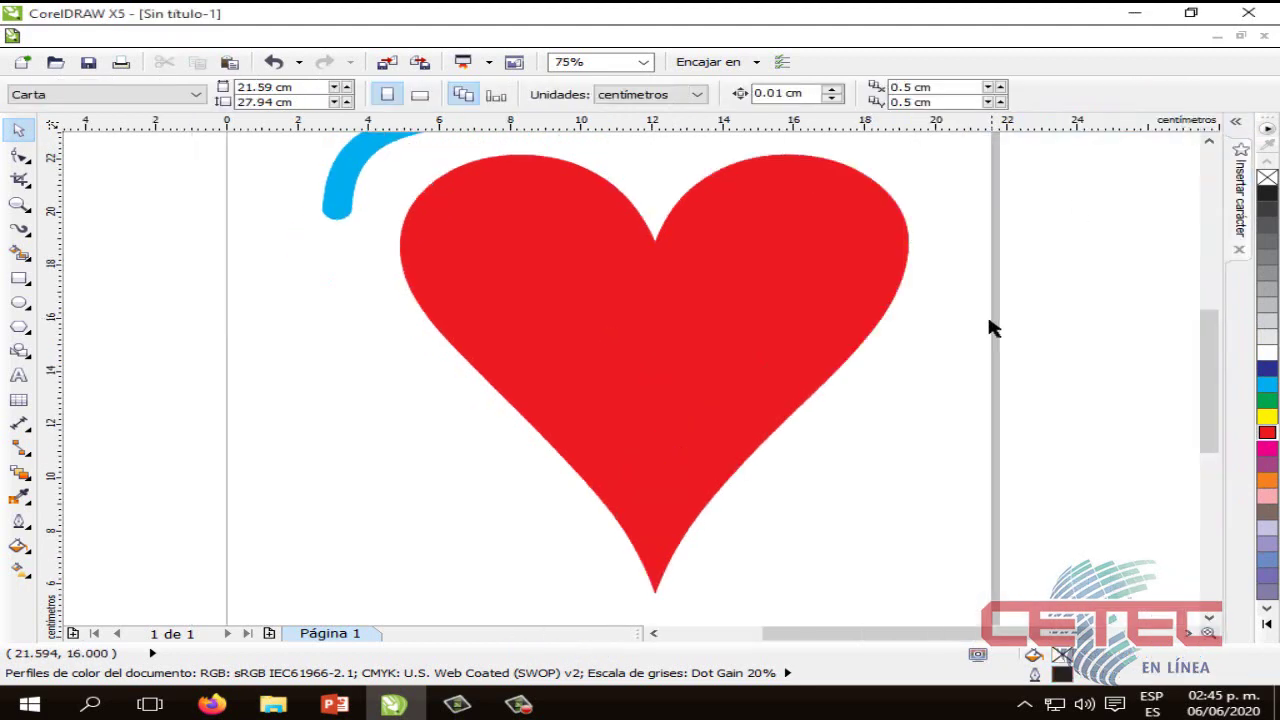
pyautogui.click(669, 342)
pyautogui.click(400, 440)
pyautogui.click(727, 367)
pyautogui.click(995, 440)
pyautogui.click(737, 354)
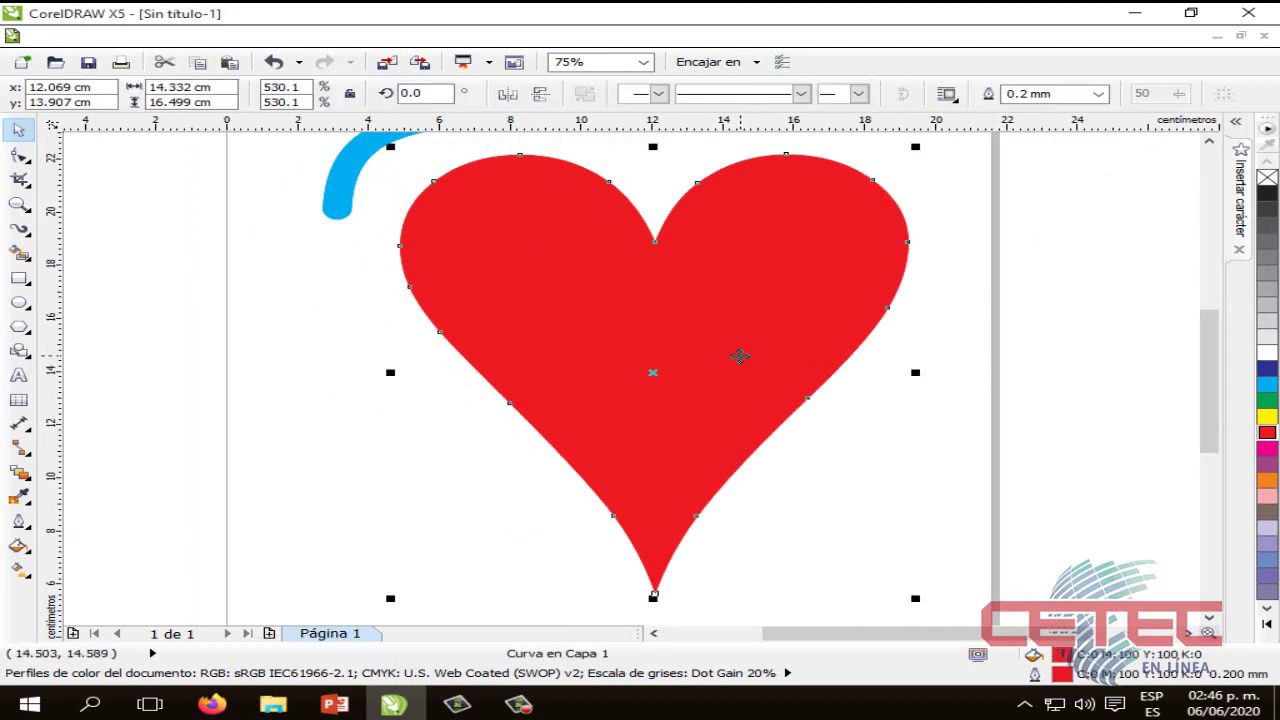
pyautogui.click(343, 362)
pyautogui.click(643, 300)
pyautogui.click(331, 400)
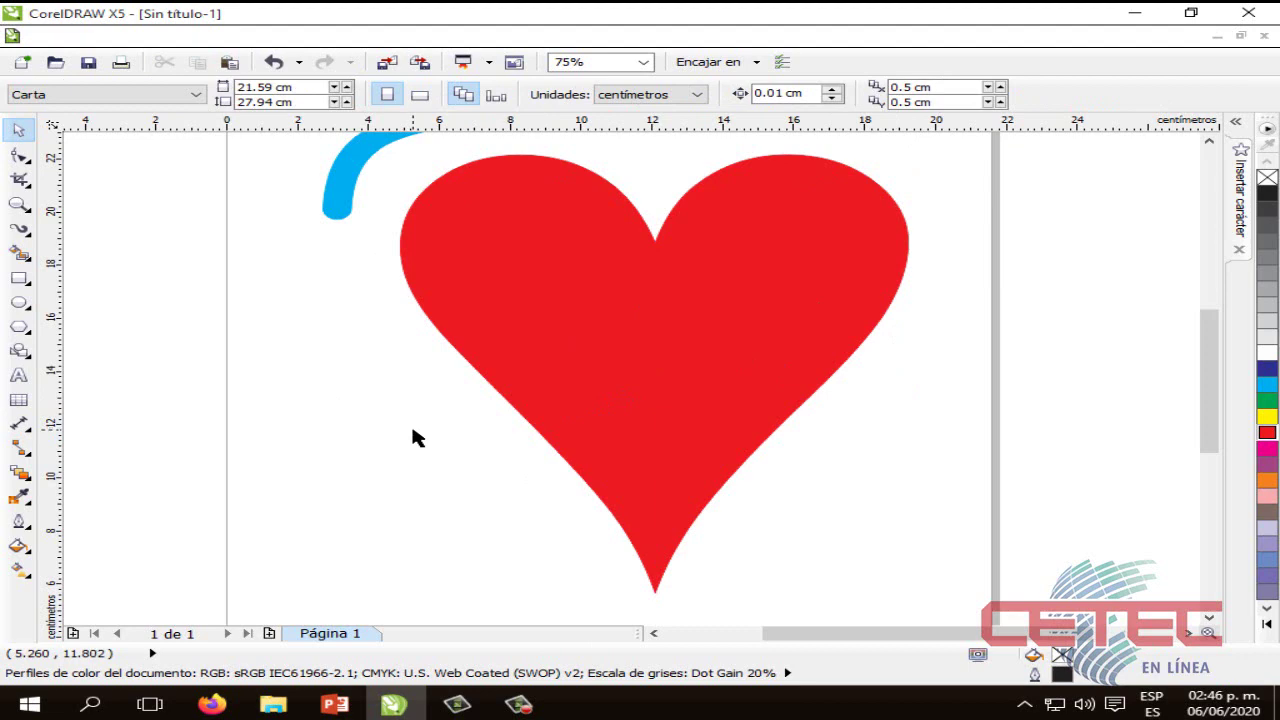
pyautogui.click(543, 425)
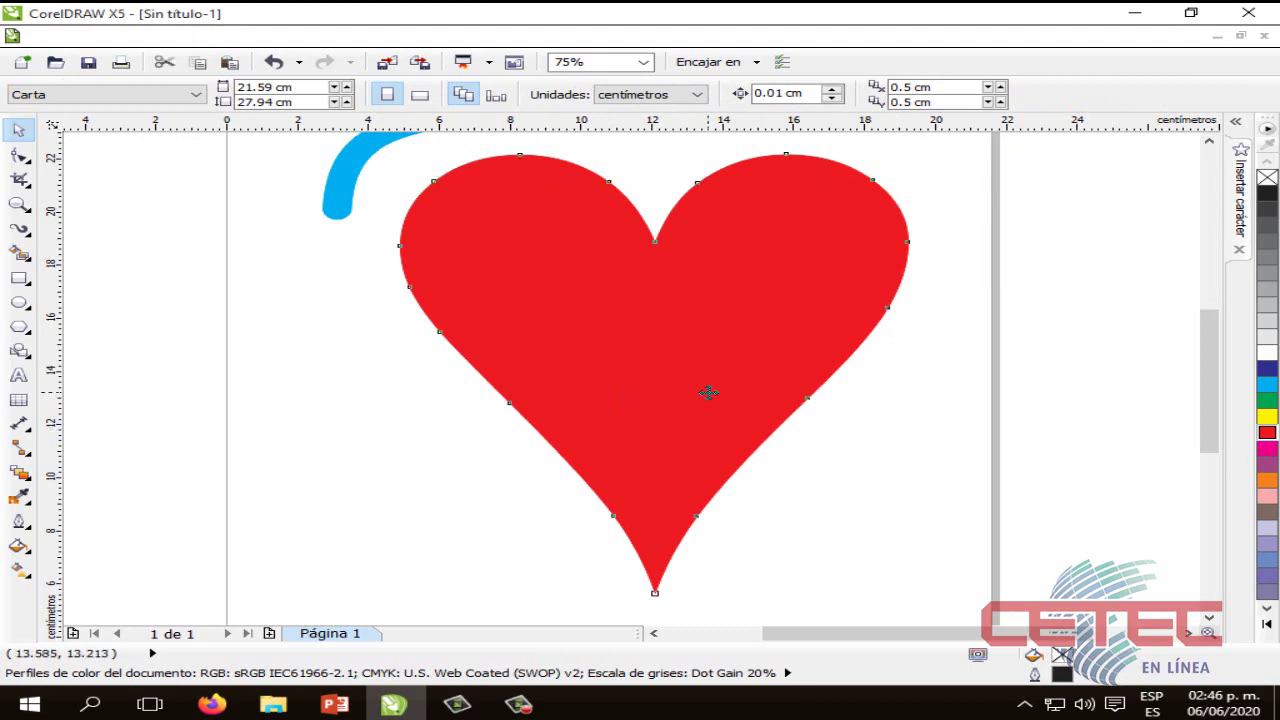
pyautogui.click(886, 474)
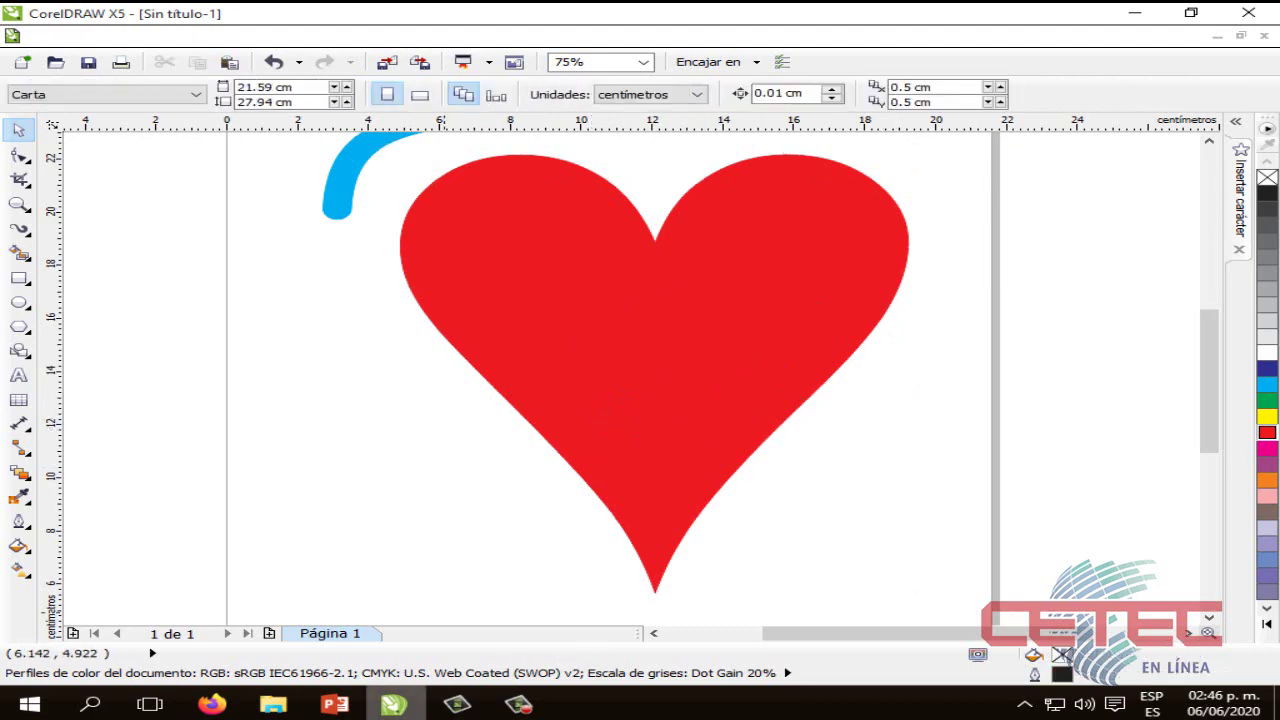
# Step: Switch to the COREL SESION 3 presentation in PowerPoint and read the Convertir a Curvas slide
pyautogui.click(335, 704)
pyautogui.click(940, 480)
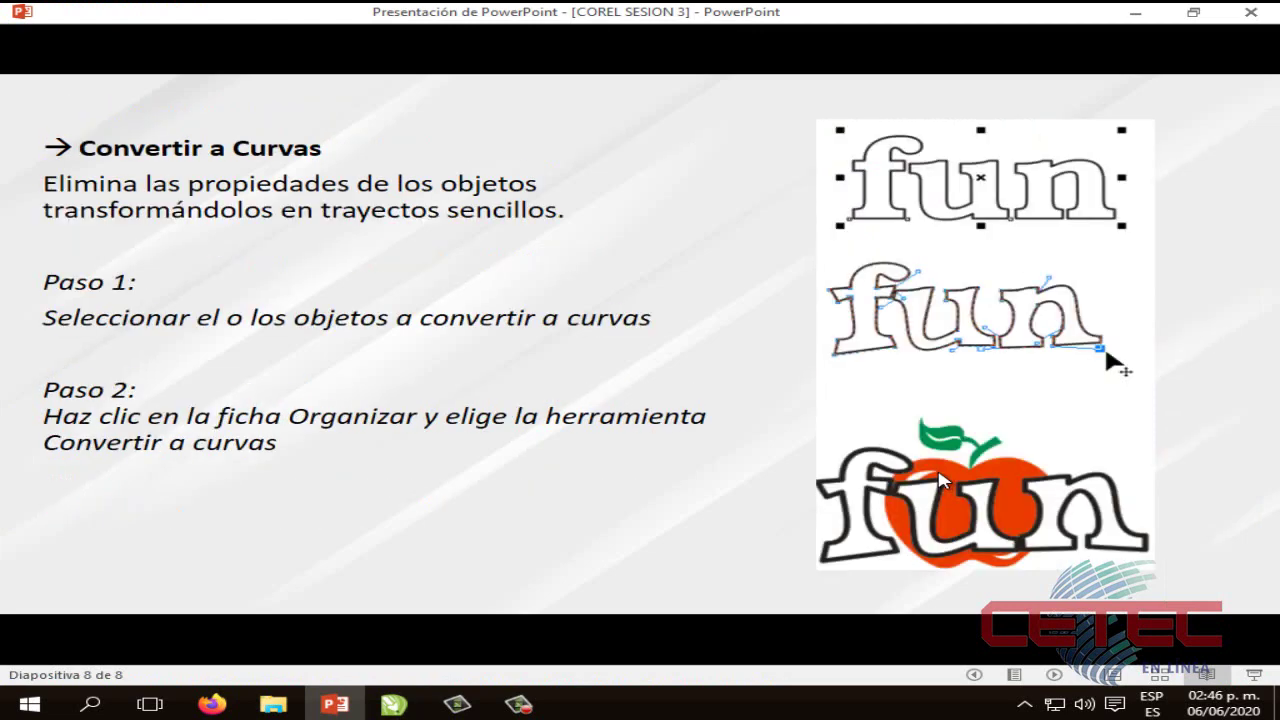
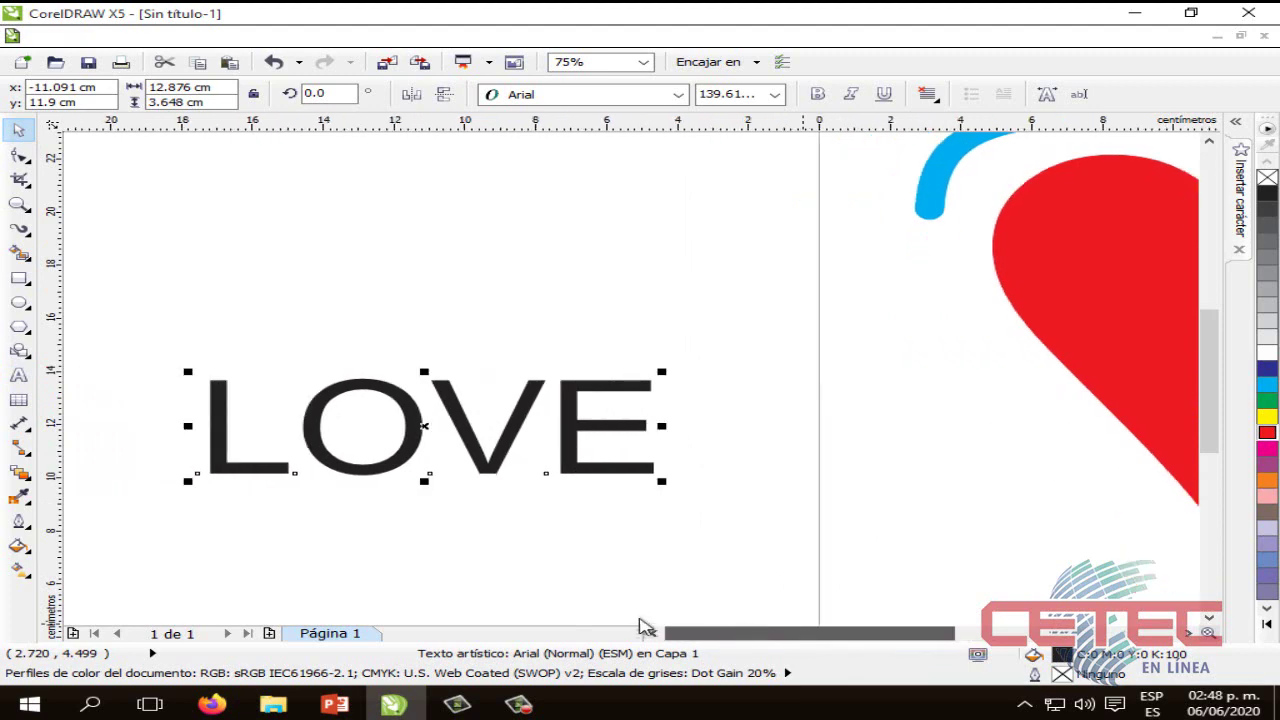
# Step: Shift the LOVE text about 2 cm to the right and set its font to Berlin Sans FB Demi
pyautogui.moveTo(580, 445); pyautogui.dragTo(645, 449)
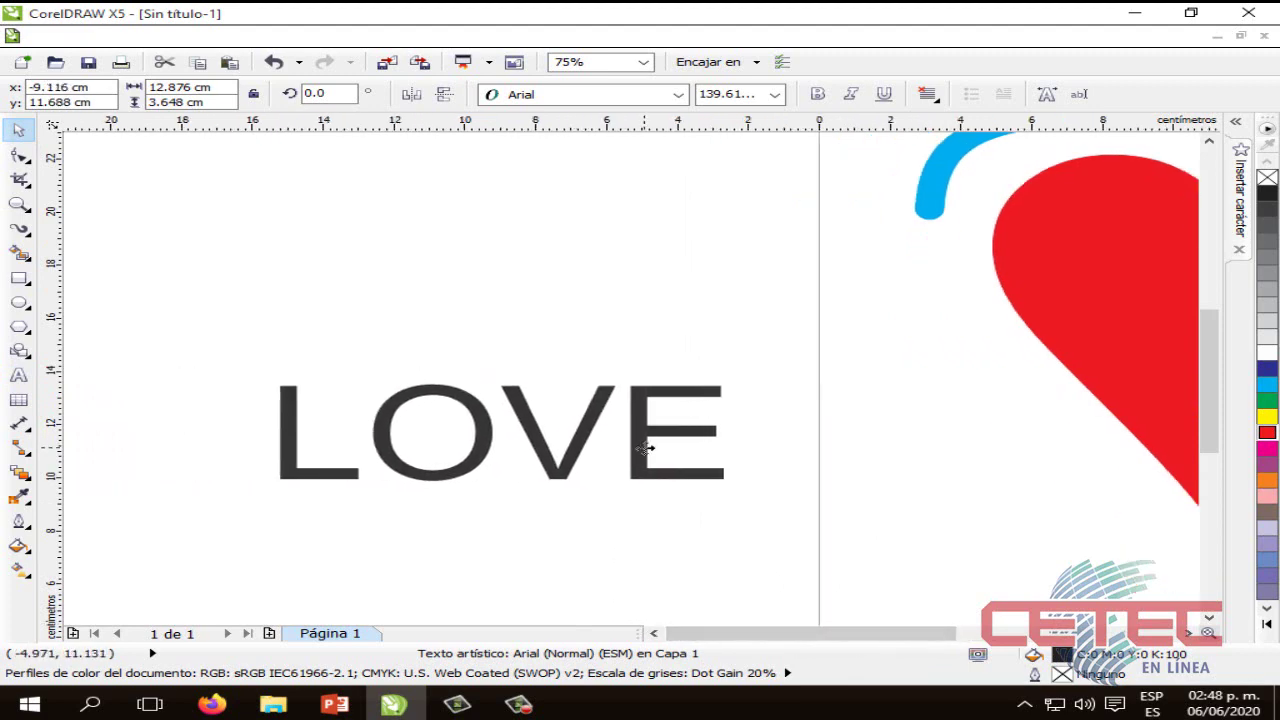
pyautogui.doubleClick(718, 455)
pyautogui.moveTo(728, 455); pyautogui.dragTo(268, 438)
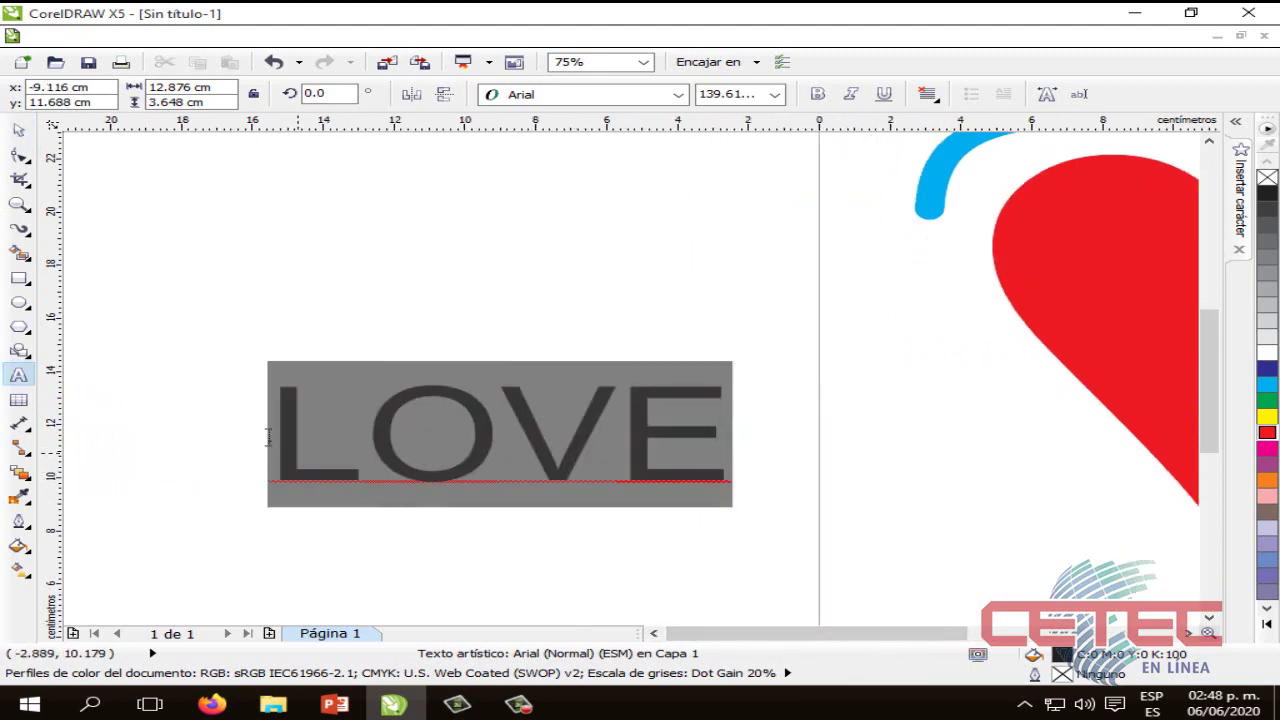
pyautogui.click(679, 94)
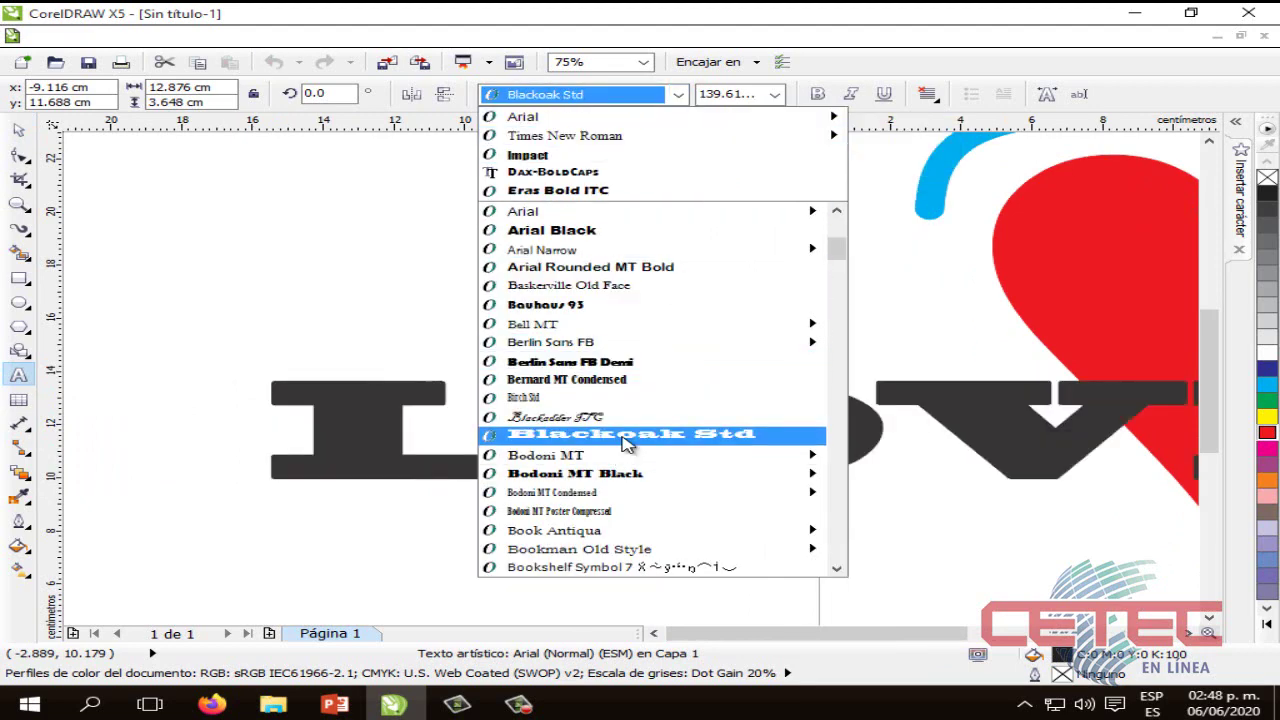
pyautogui.click(612, 362)
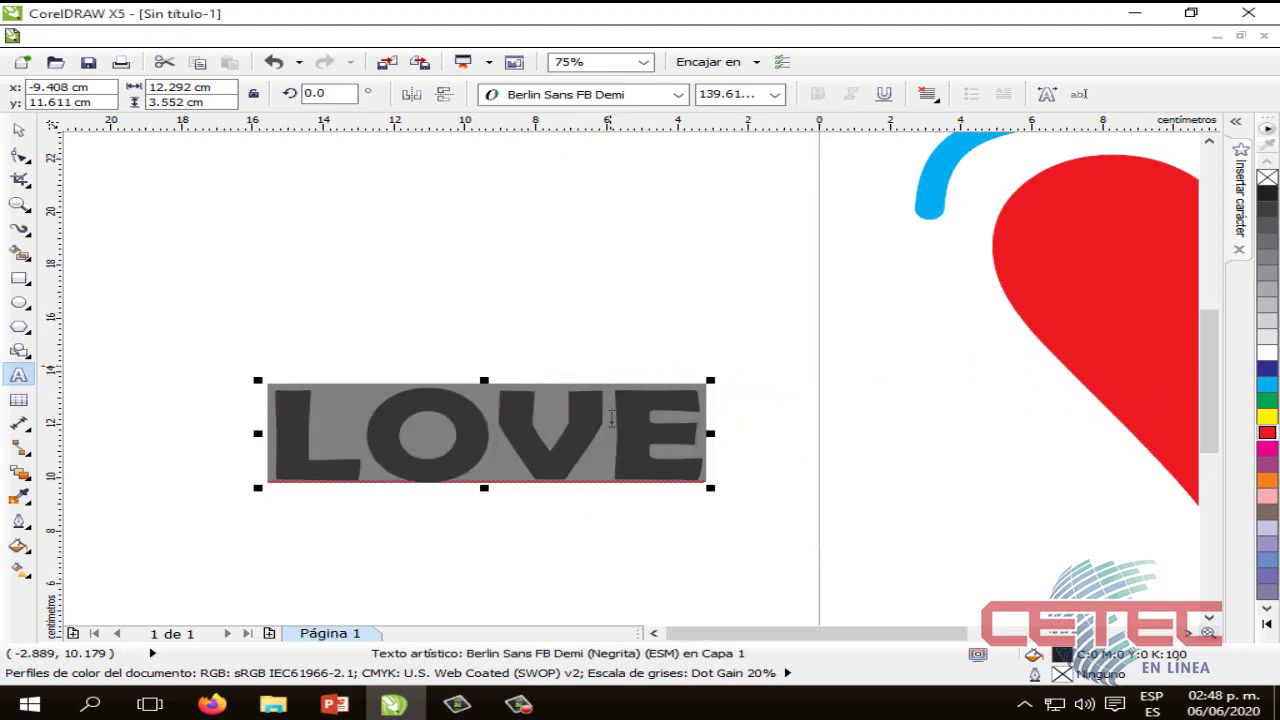
pyautogui.click(18, 130)
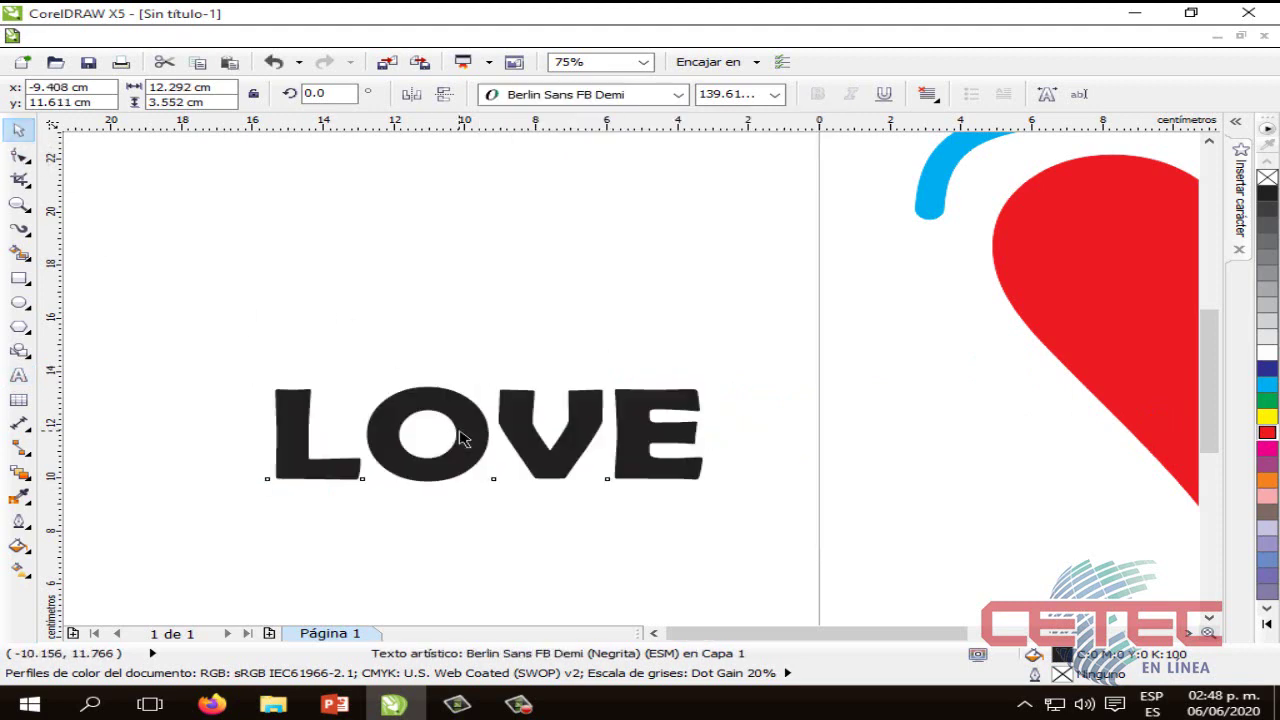
# Step: Enlarge the LOVE text to about 22.5 by 6.5 cm and centre it at about x -14.5 cm, y 12.4 cm
pyautogui.click(630, 433)
pyautogui.moveTo(630, 433); pyautogui.dragTo(500, 310)
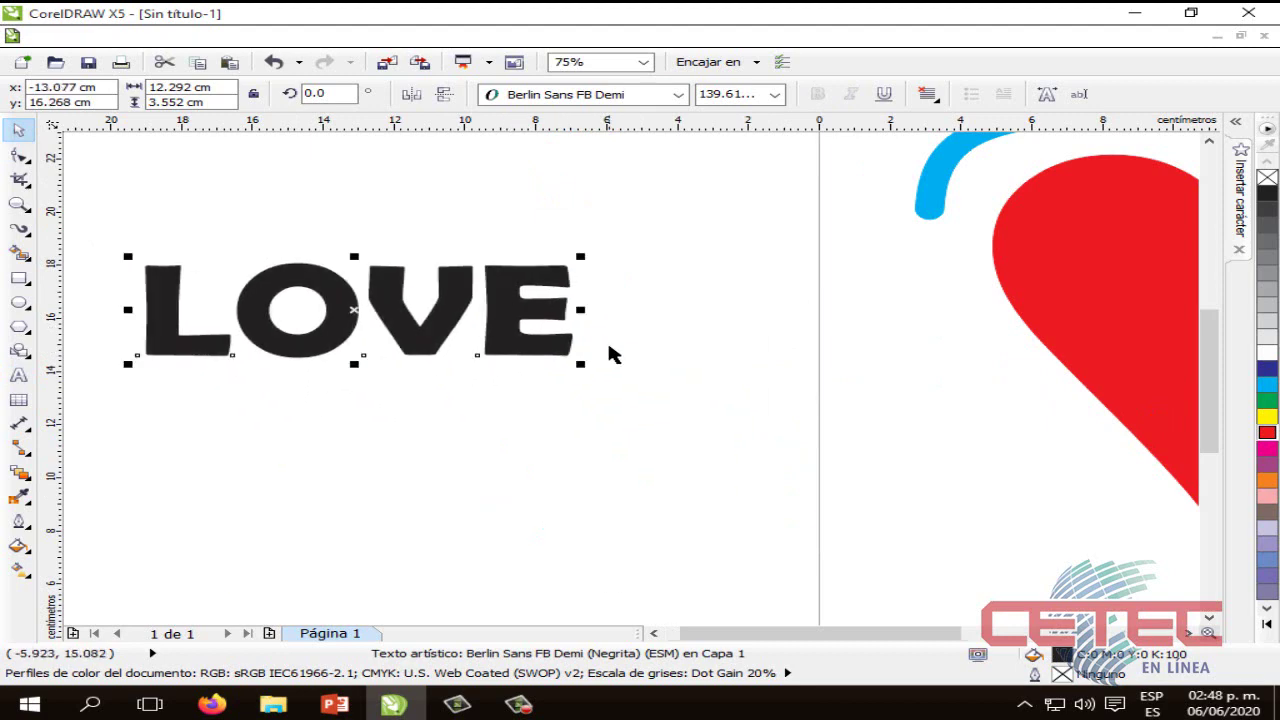
pyautogui.moveTo(580, 369); pyautogui.dragTo(943, 514)
pyautogui.moveTo(726, 371); pyautogui.dragTo(586, 507)
pyautogui.moveTo(745, 633); pyautogui.dragTo(688, 630)
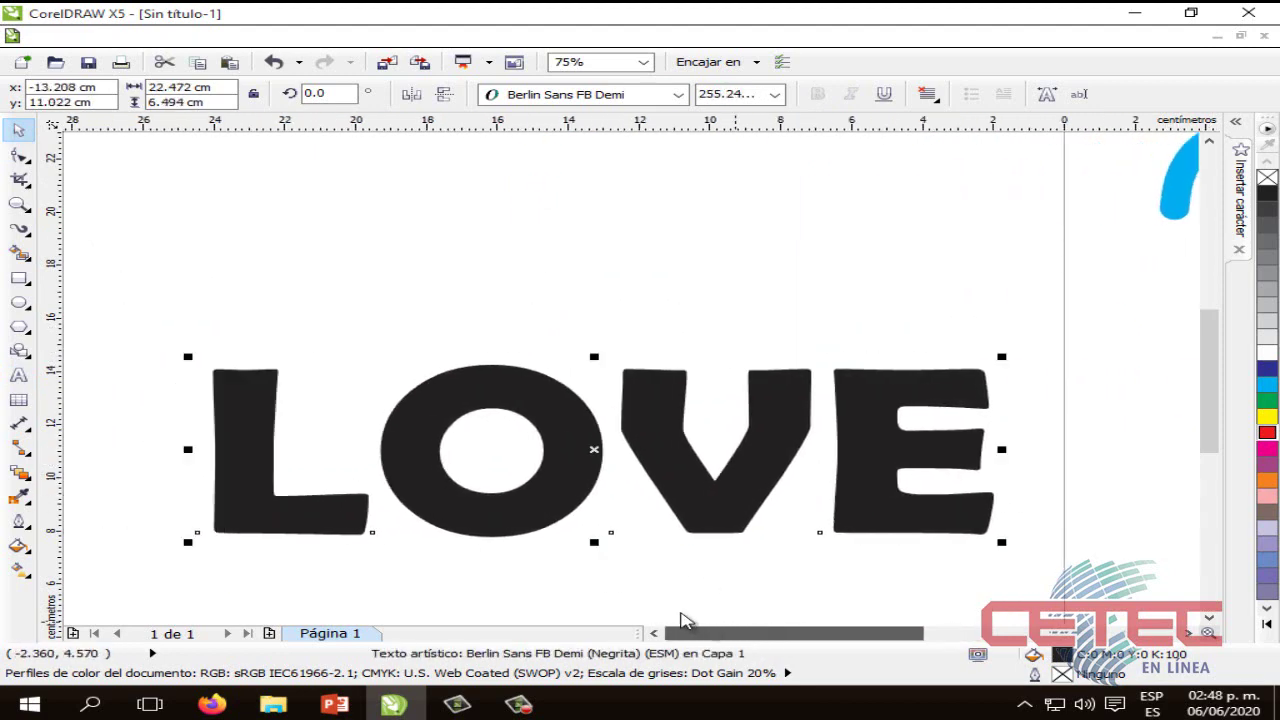
pyautogui.moveTo(851, 436); pyautogui.dragTo(803, 399)
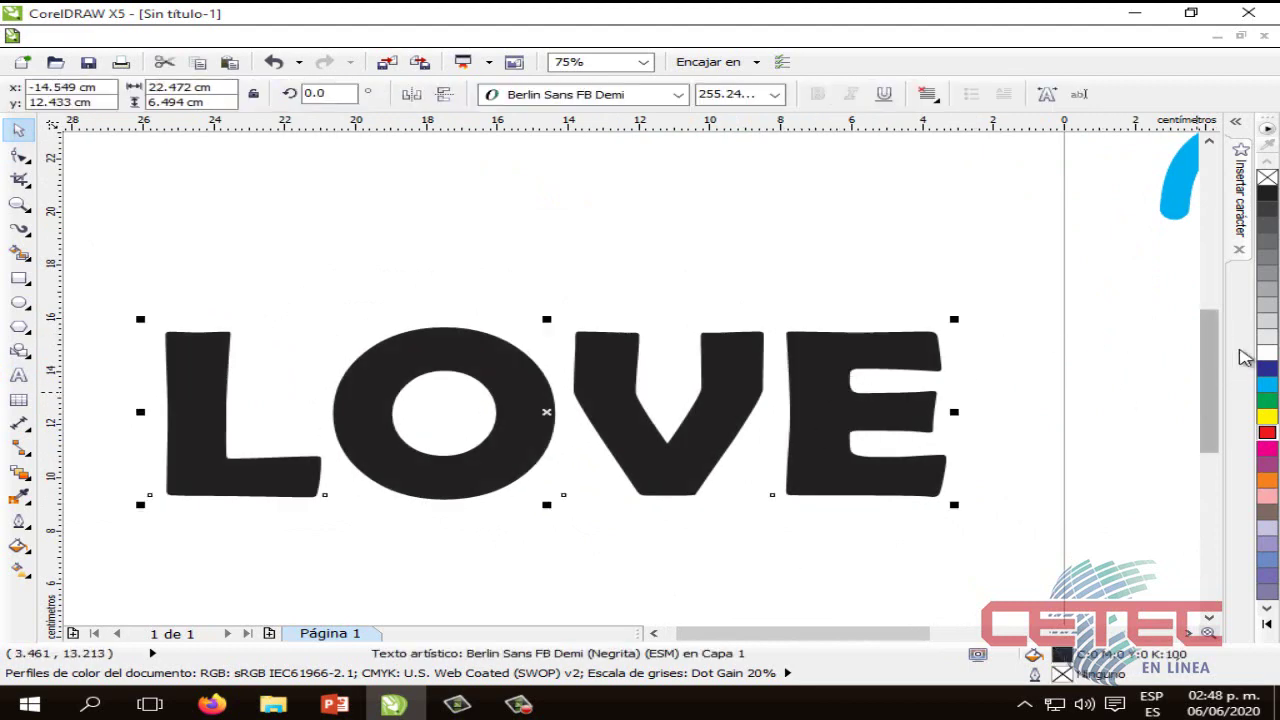
# Step: Give the LOVE text a black Muy fina outline and a white fill
pyautogui.rightClick(1268, 222)
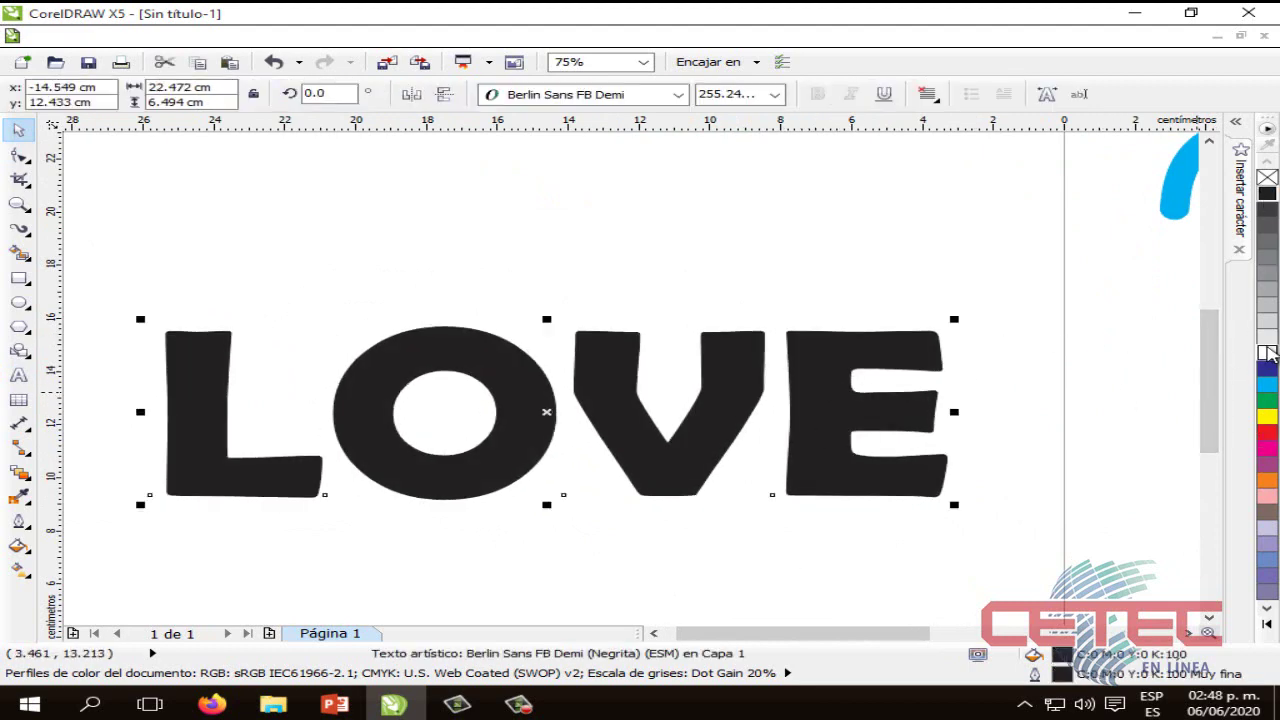
pyautogui.click(1267, 352)
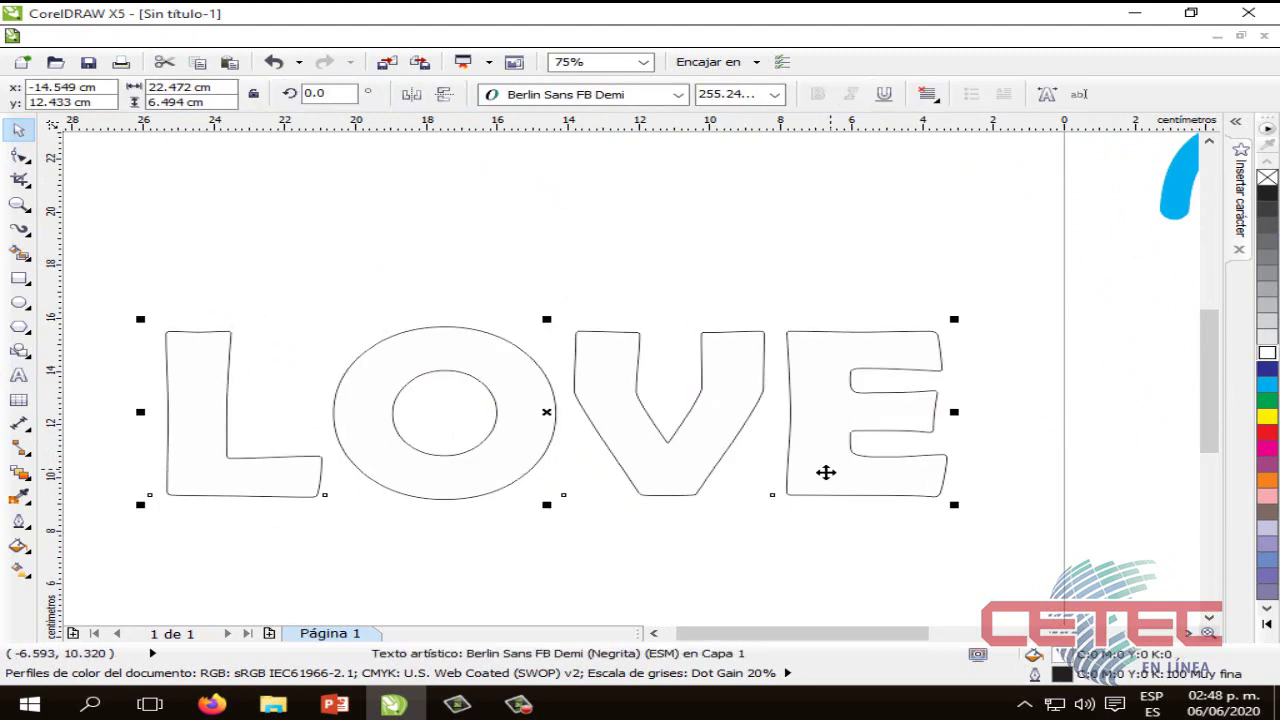
# Step: Convert the outlined LOVE text to curves
pyautogui.moveTo(792, 633); pyautogui.dragTo(782, 633)
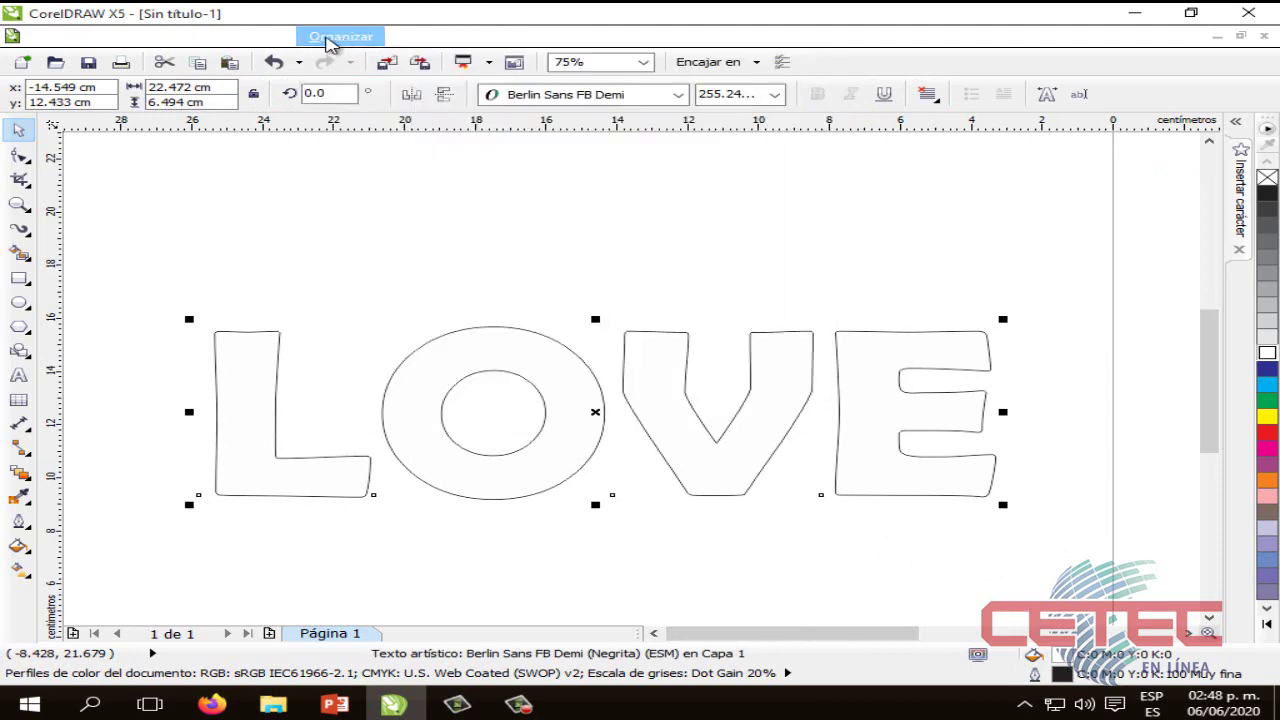
pyautogui.click(335, 40)
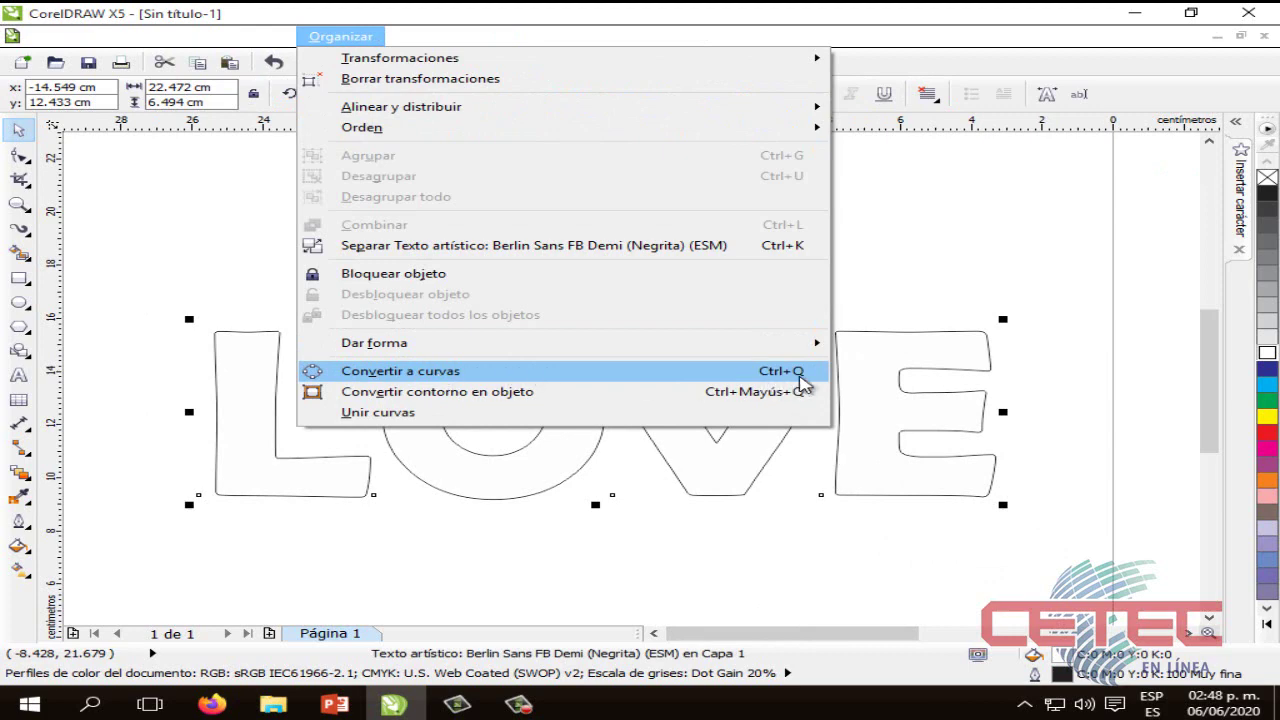
pyautogui.click(424, 373)
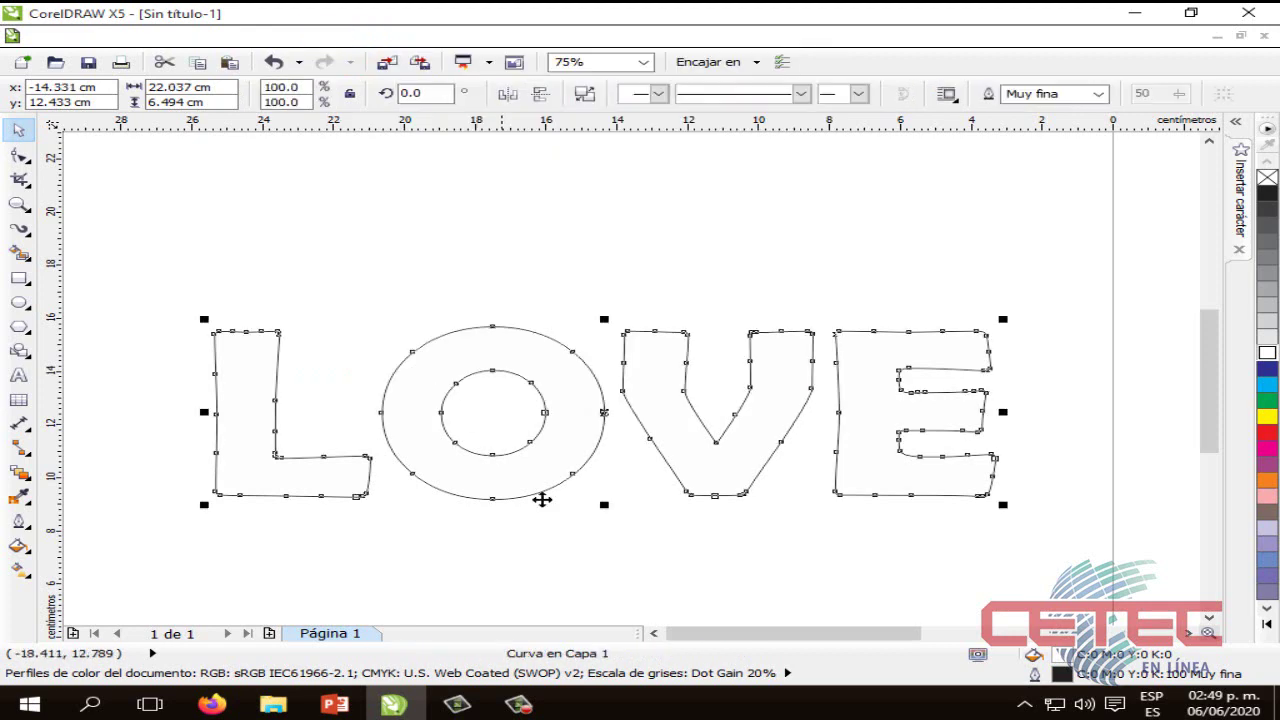
# Step: Examine the nodes along the converted letters of LOVE up close, from the E back to the L
pyautogui.click(591, 554)
pyautogui.click(606, 410)
pyautogui.scroll(1, 640, 550)
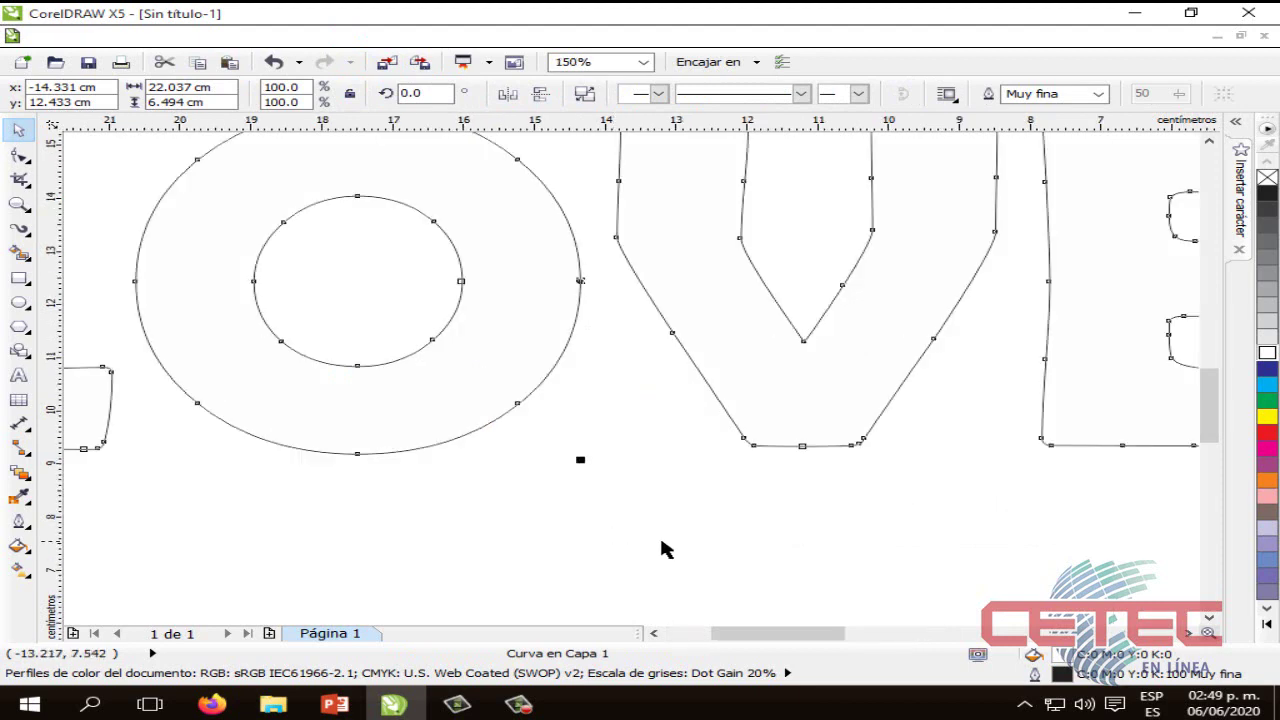
pyautogui.scroll(-1, 720, 575)
pyautogui.hscroll(2, 771, 634)
pyautogui.scroll(1, 943, 551)
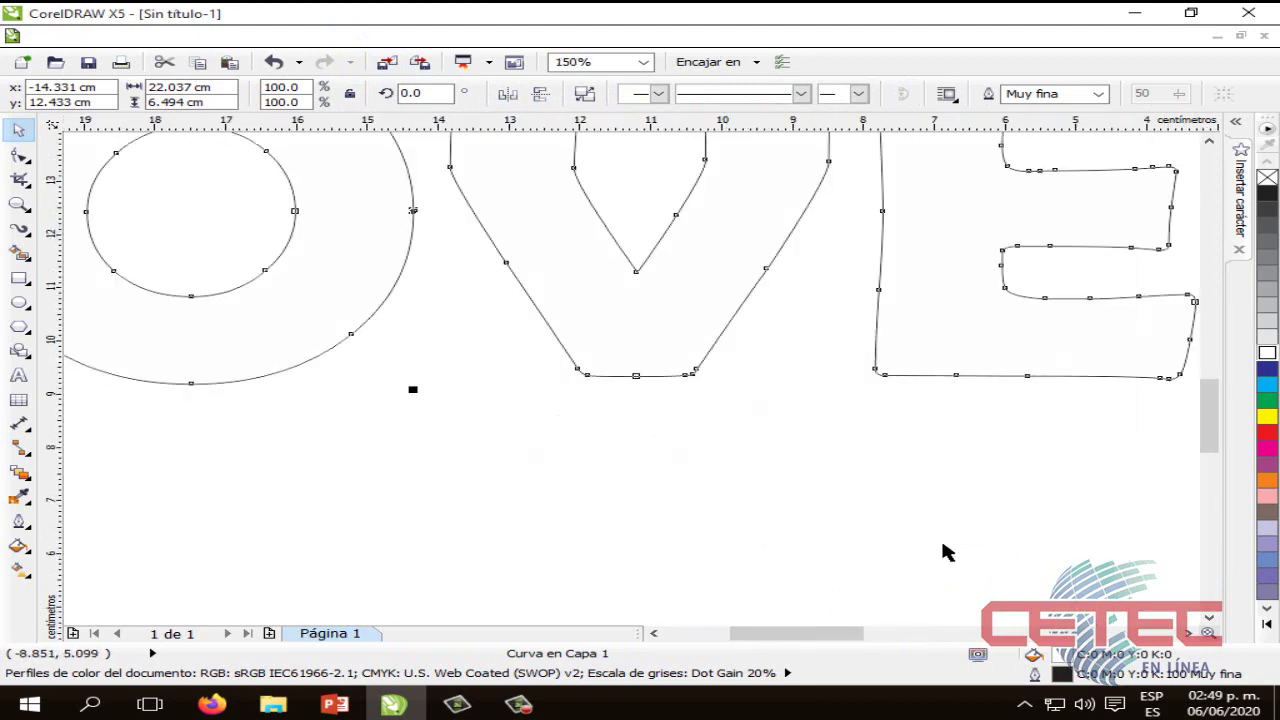
pyautogui.scroll(1, 900, 590)
pyautogui.hscroll(-3, 815, 637)
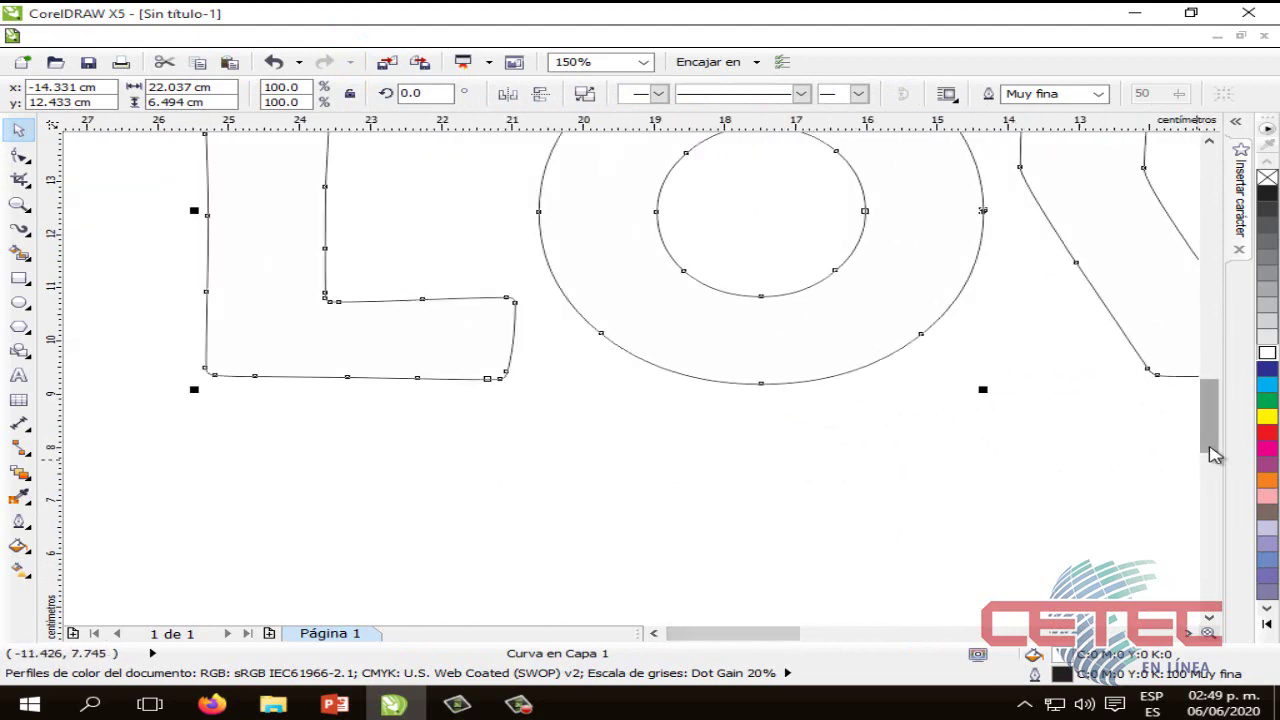
pyautogui.scroll(1, 1213, 423)
pyautogui.scroll(-1, 1211, 420)
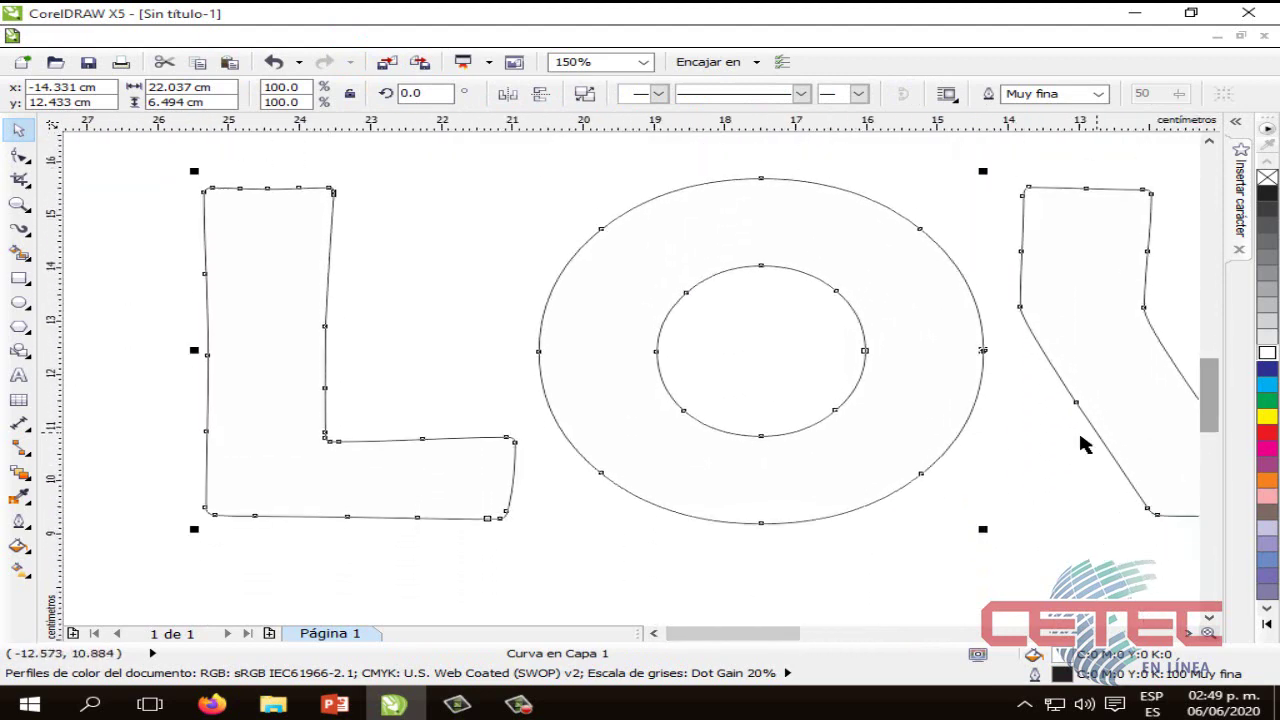
# Step: Reshape the L's upper-right corner into a pointed notch by moving its nodes with the Shape tool
pyautogui.click(296, 214)
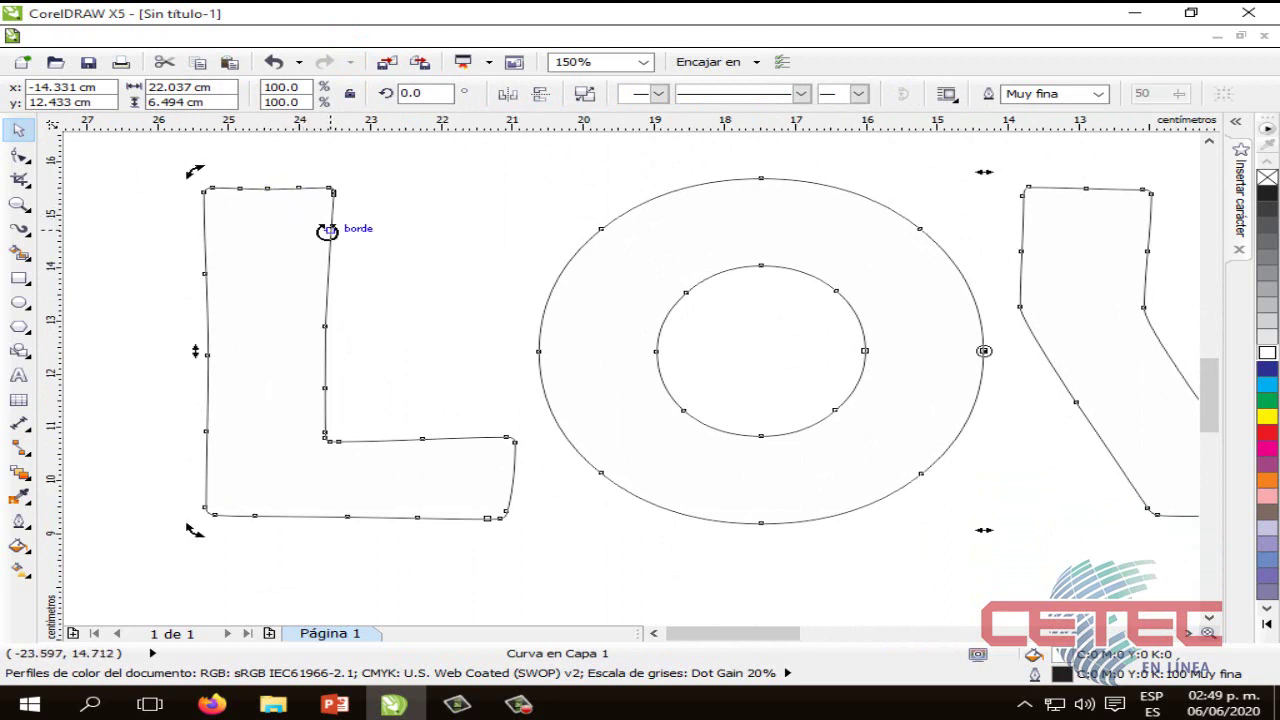
pyautogui.click(323, 214)
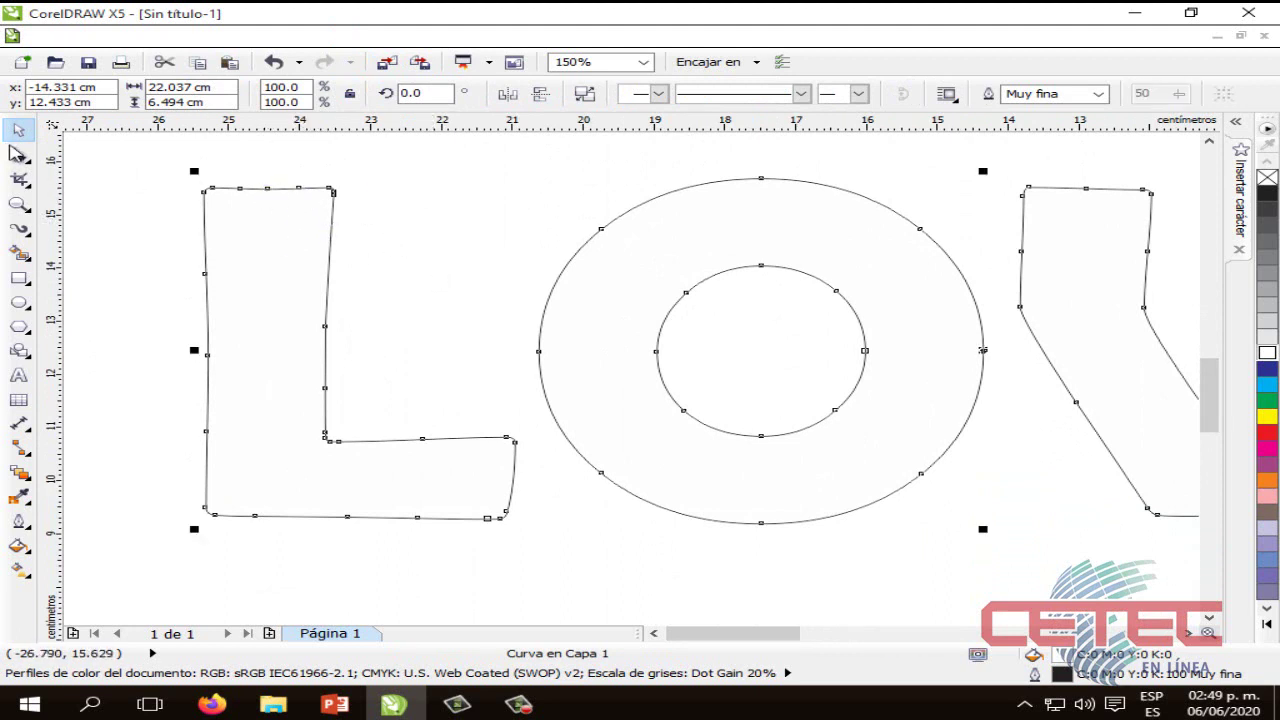
pyautogui.click(19, 155)
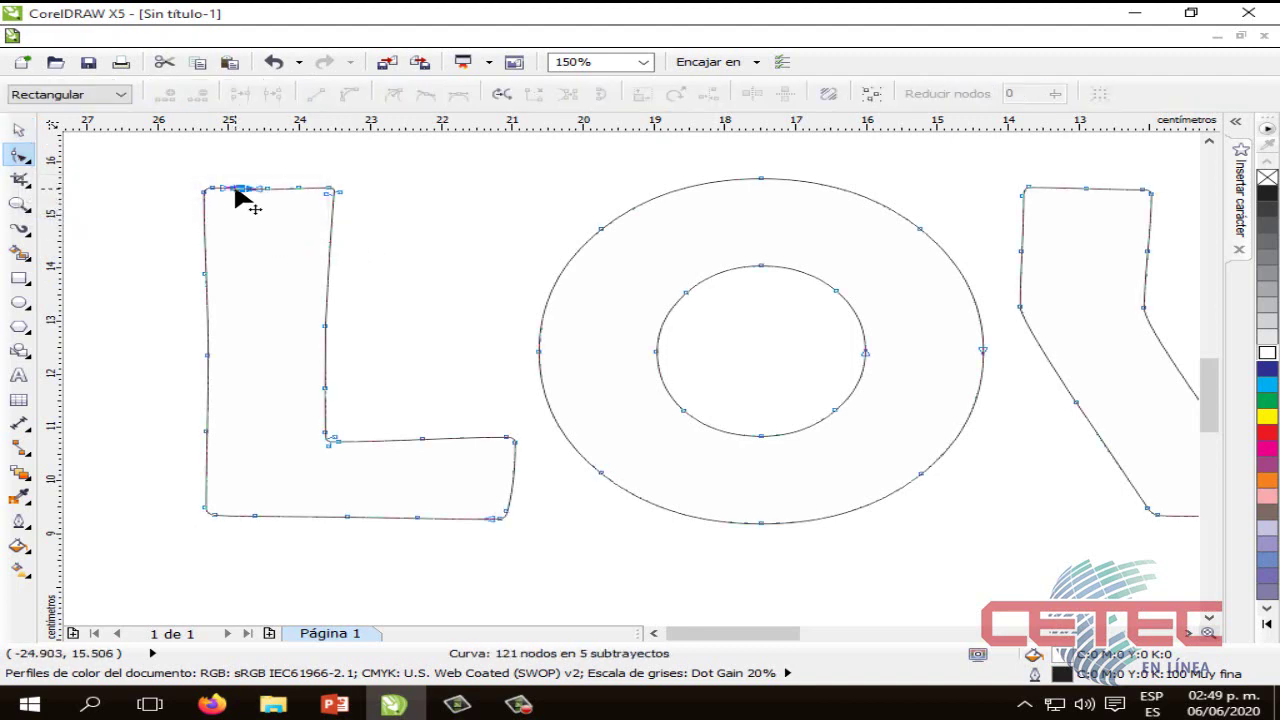
pyautogui.moveTo(236, 192); pyautogui.dragTo(275, 206)
pyautogui.hotkey('ctrl', 'z')
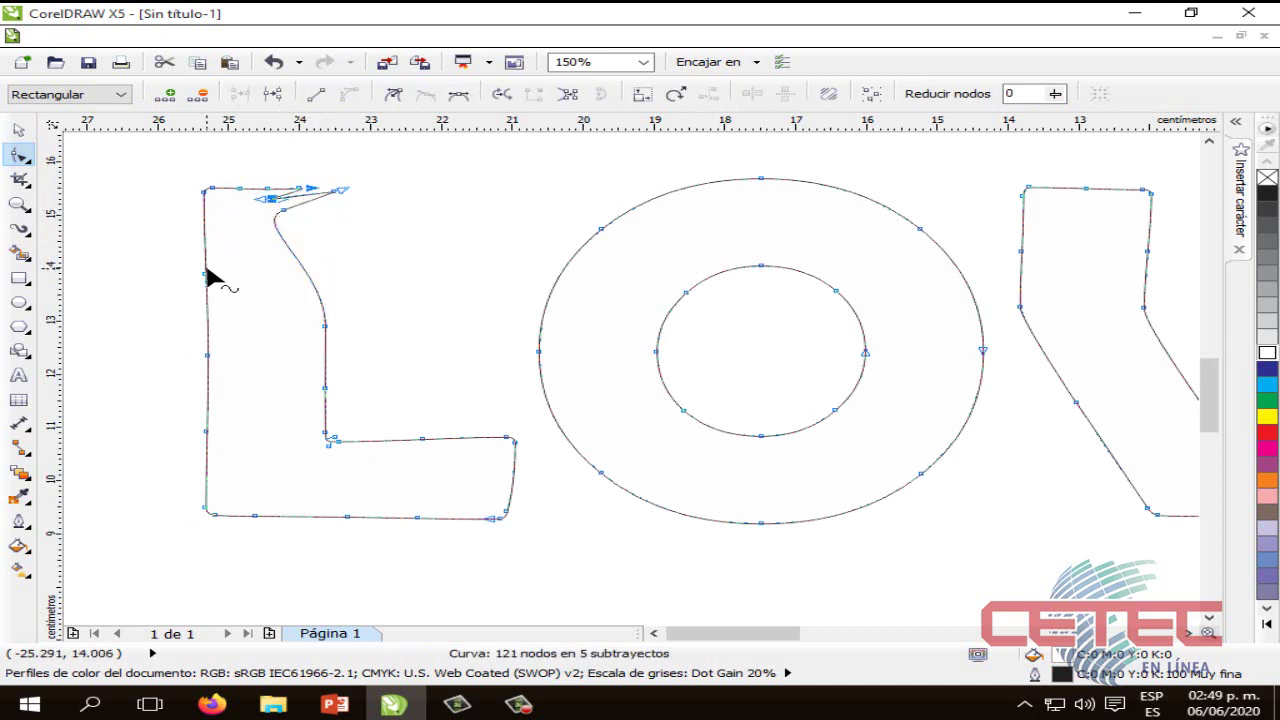
# Step: Move the nodes on the L's inner vertical edge and inner corner to the left, narrowing the stem
pyautogui.moveTo(324, 328); pyautogui.dragTo(287, 328)
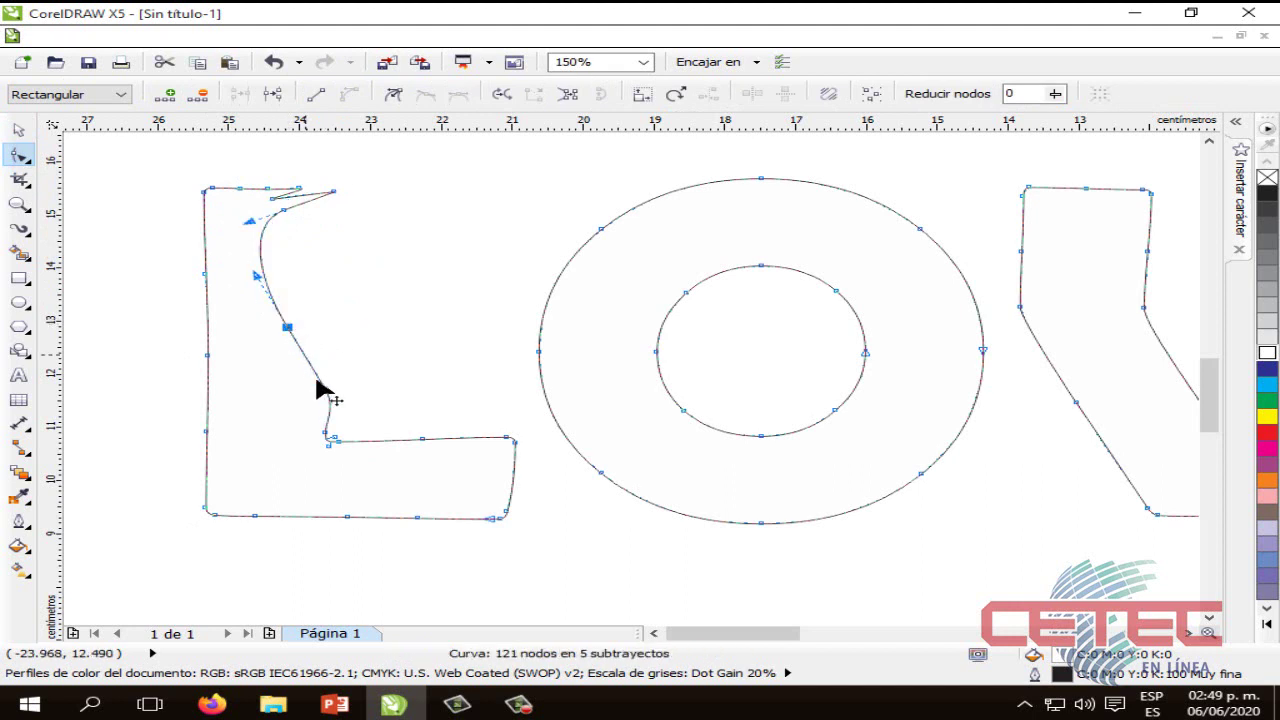
pyautogui.moveTo(314, 400); pyautogui.dragTo(283, 395)
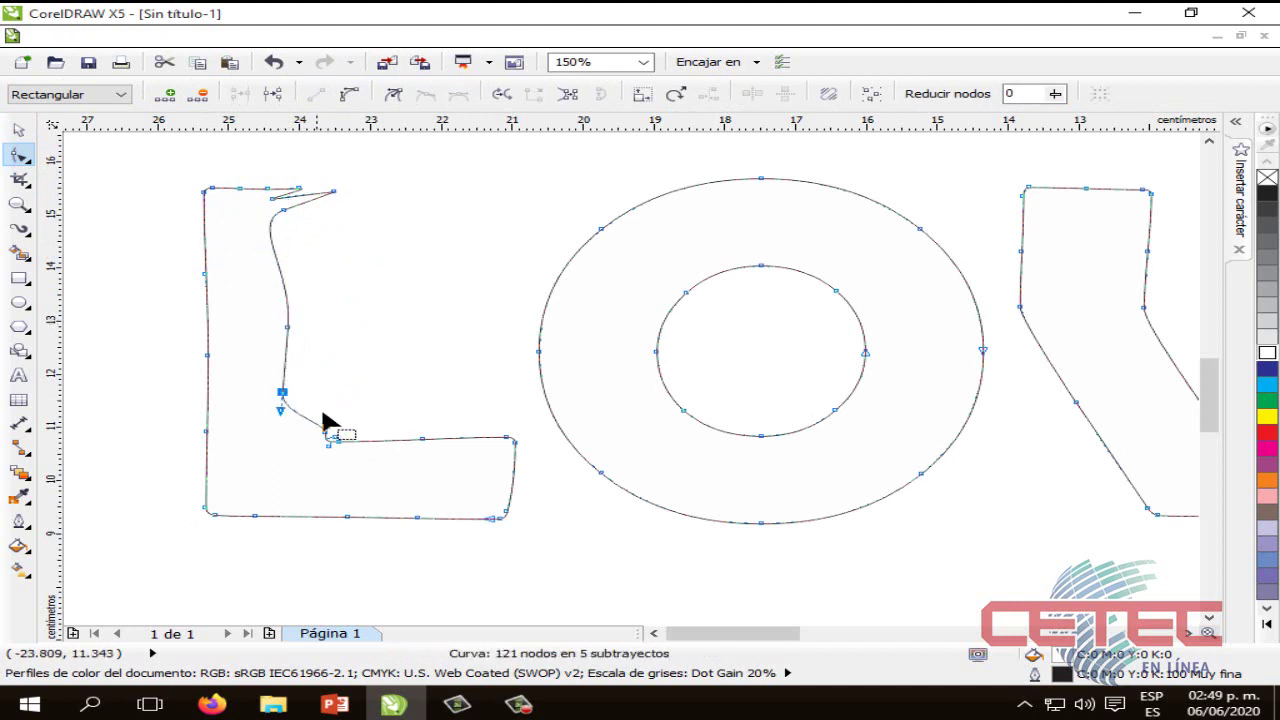
pyautogui.moveTo(328, 449)
pyautogui.mouseDown()
pyautogui.moveTo(286, 443)
pyautogui.moveTo(343, 437)
pyautogui.moveTo(289, 441)
pyautogui.moveTo(318, 458)
pyautogui.mouseUp()
pyautogui.hotkey('ctrl', 'z')
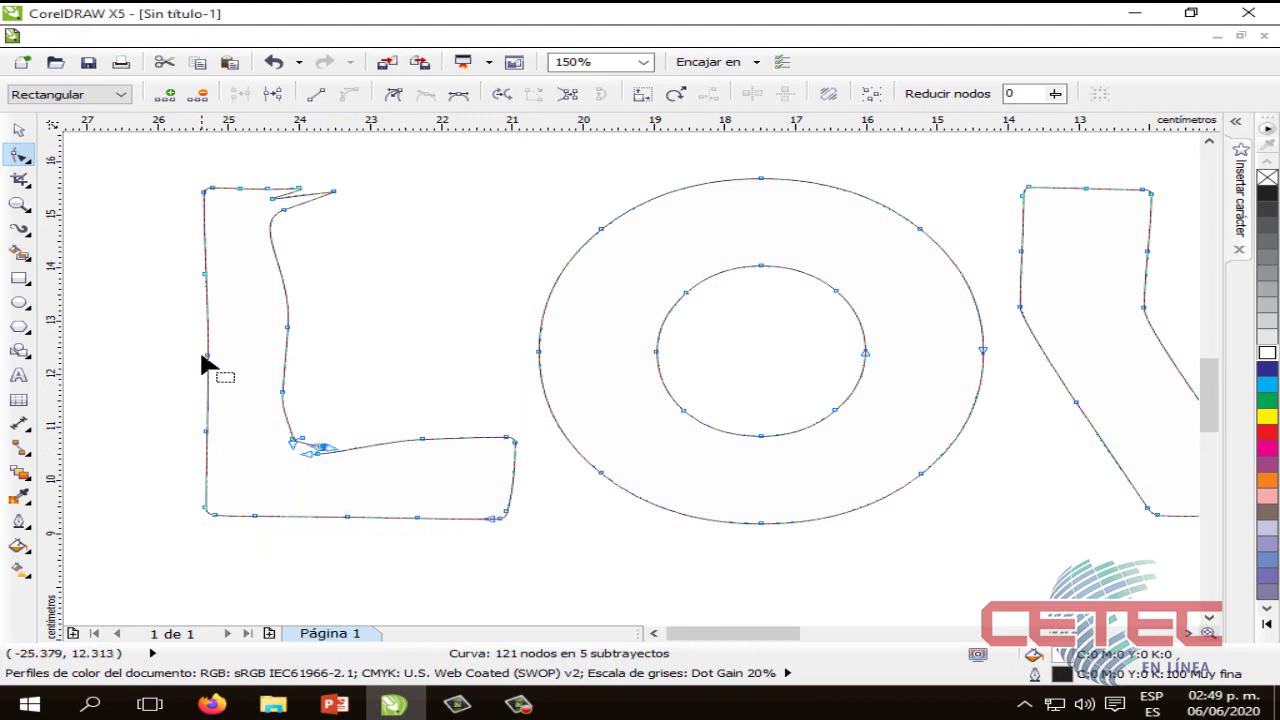
# Step: Pull the three middle nodes of the L's outer left edge inward to curve that side
pyautogui.moveTo(212, 357); pyautogui.dragTo(226, 357)
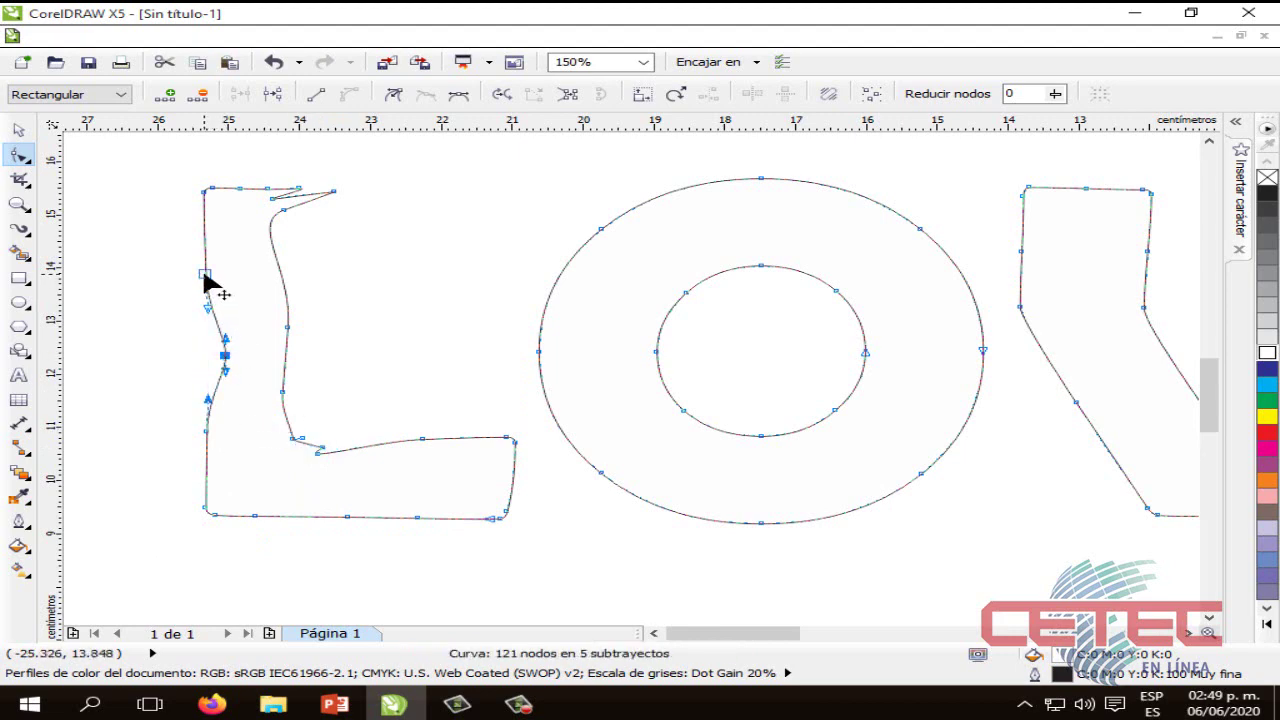
pyautogui.moveTo(205, 276); pyautogui.dragTo(225, 276)
pyautogui.moveTo(209, 431); pyautogui.dragTo(233, 436)
# Step: Move the nodes along the bottom, right end and top of the L's foot inward, leaving flared corners
pyautogui.moveTo(252, 518)
pyautogui.mouseDown()
pyautogui.moveTo(256, 506)
pyautogui.moveTo(228, 510)
pyautogui.mouseUp()
pyautogui.moveTo(352, 522); pyautogui.dragTo(421, 500)
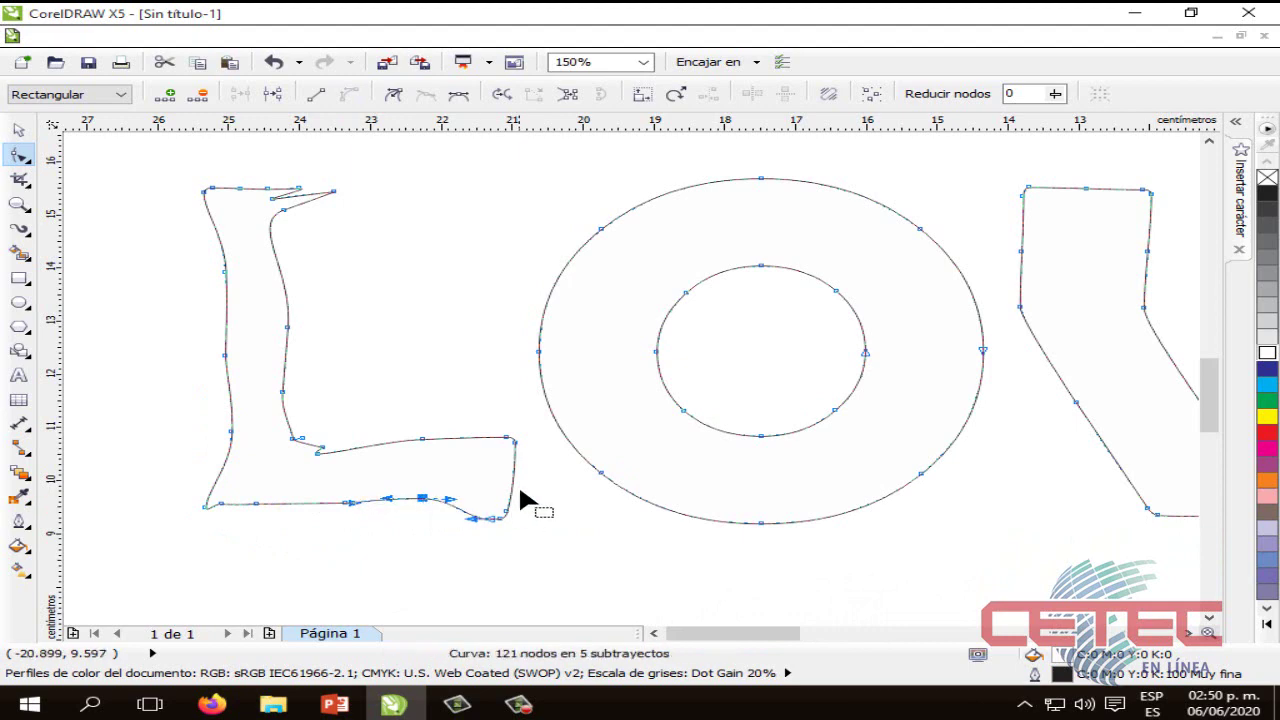
pyautogui.moveTo(500, 514); pyautogui.dragTo(477, 497)
pyautogui.moveTo(506, 442); pyautogui.dragTo(406, 462)
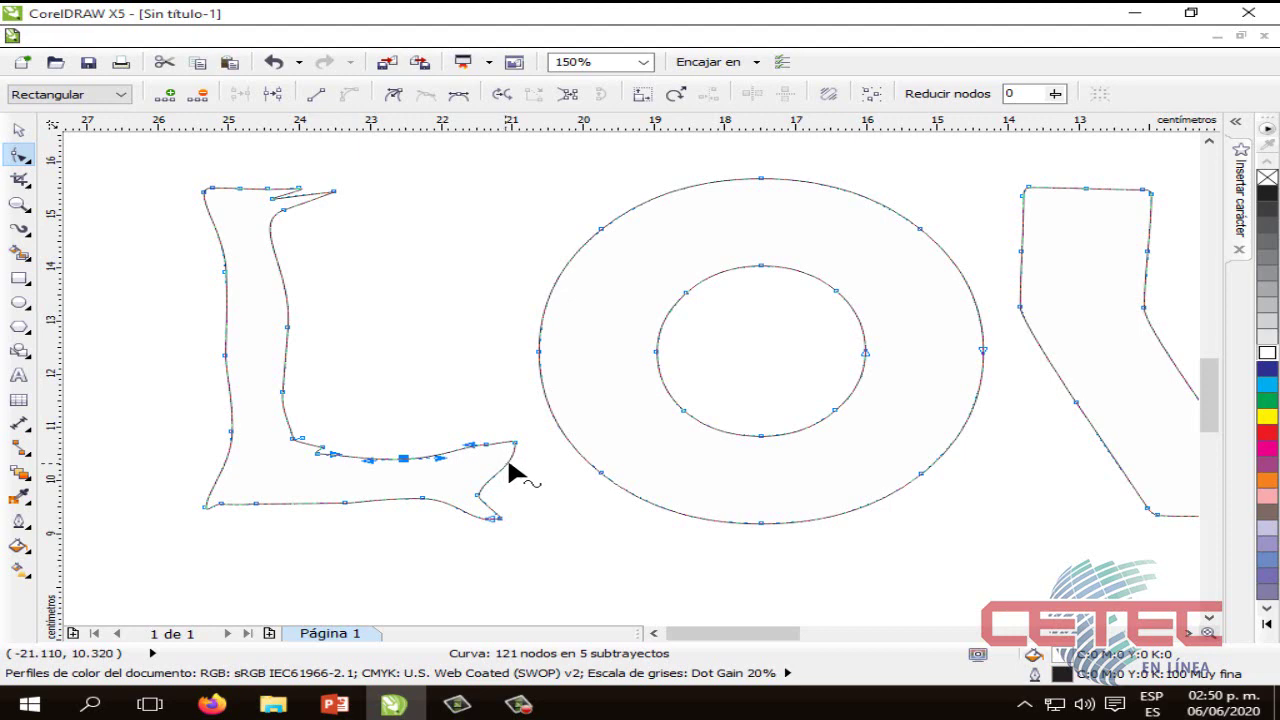
# Step: Move the node at the upper tip of the L's foot slightly inward
pyautogui.moveTo(516, 446)
pyautogui.mouseDown()
pyautogui.moveTo(489, 452)
pyautogui.moveTo(506, 451)
pyautogui.mouseUp()
pyautogui.click(405, 372)
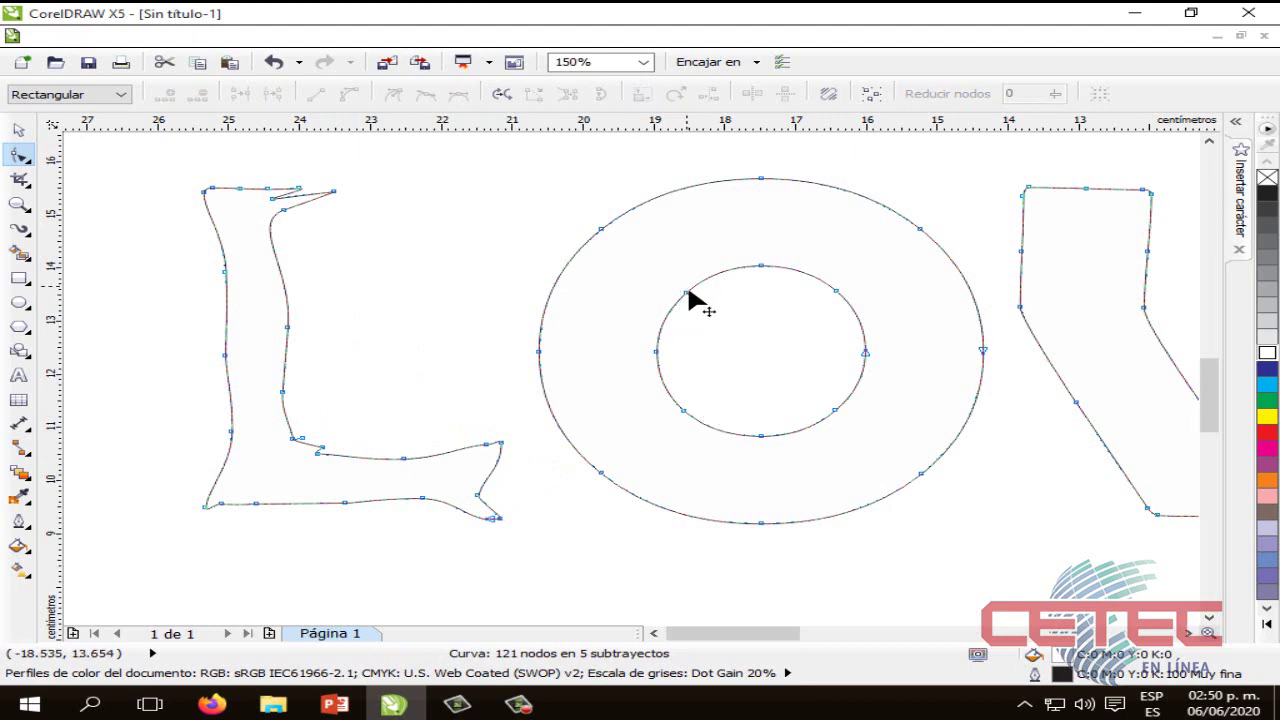
# Step: Move the nodes around the O's outer contour inward, shrinking it into a flattened, irregular oval
pyautogui.moveTo(760, 180); pyautogui.dragTo(765, 195)
pyautogui.moveTo(541, 350); pyautogui.dragTo(579, 373)
pyautogui.moveTo(598, 482)
pyautogui.mouseDown()
pyautogui.moveTo(623, 432)
pyautogui.moveTo(616, 472)
pyautogui.mouseUp()
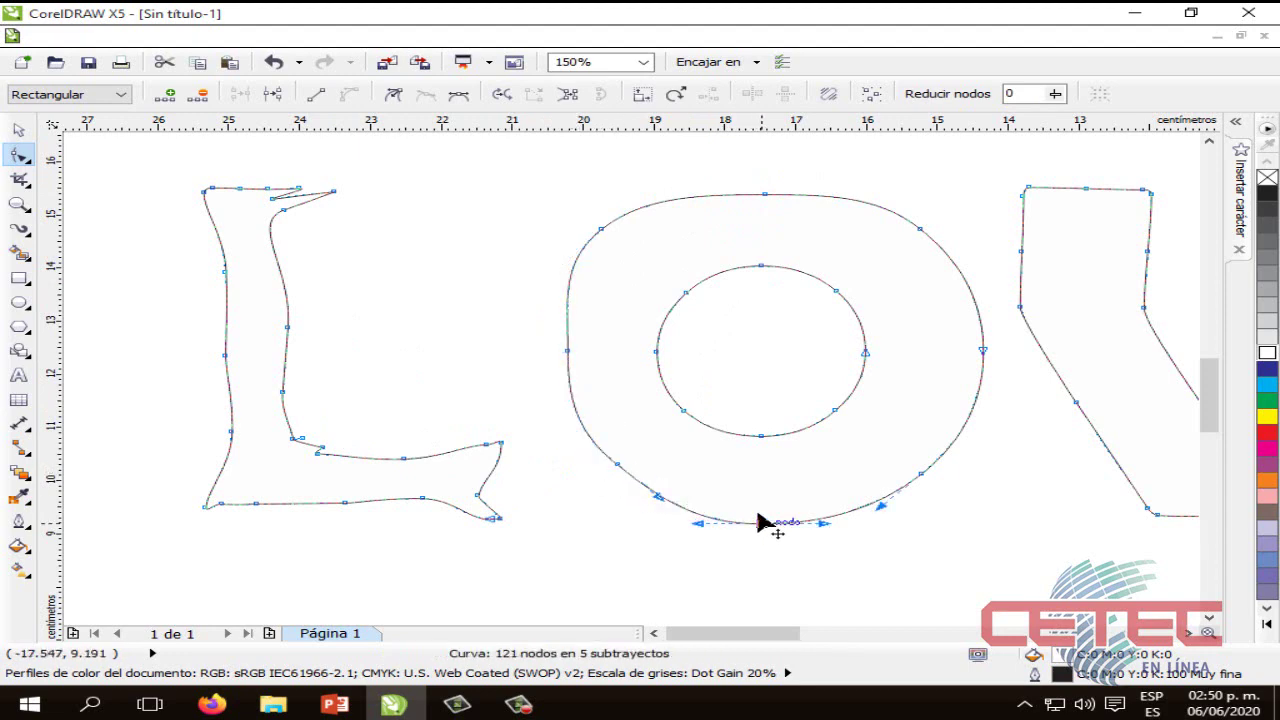
pyautogui.moveTo(764, 522); pyautogui.dragTo(760, 500)
pyautogui.click(920, 472)
pyautogui.moveTo(922, 476); pyautogui.dragTo(890, 466)
pyautogui.moveTo(983, 352); pyautogui.dragTo(963, 354)
pyautogui.click(920, 230)
pyautogui.moveTo(920, 232); pyautogui.dragTo(894, 242)
pyautogui.moveTo(764, 195); pyautogui.dragTo(766, 214)
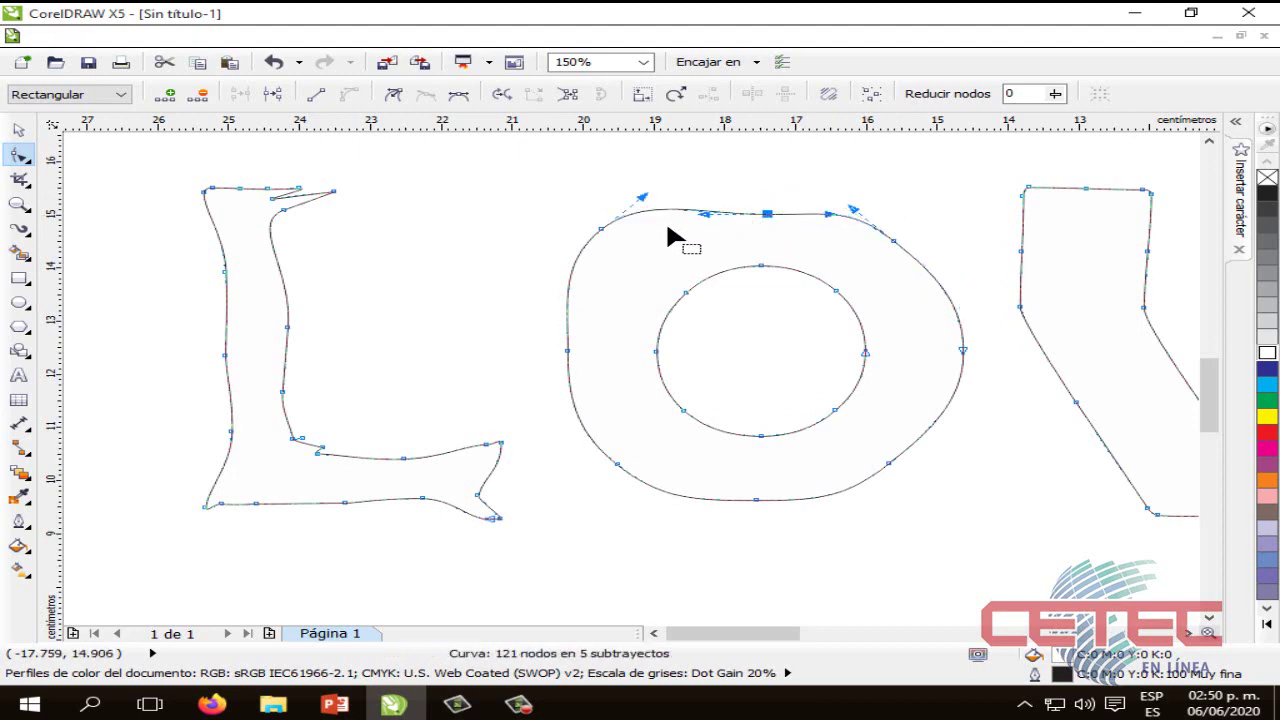
pyautogui.click(604, 232)
pyautogui.moveTo(613, 244); pyautogui.dragTo(629, 253)
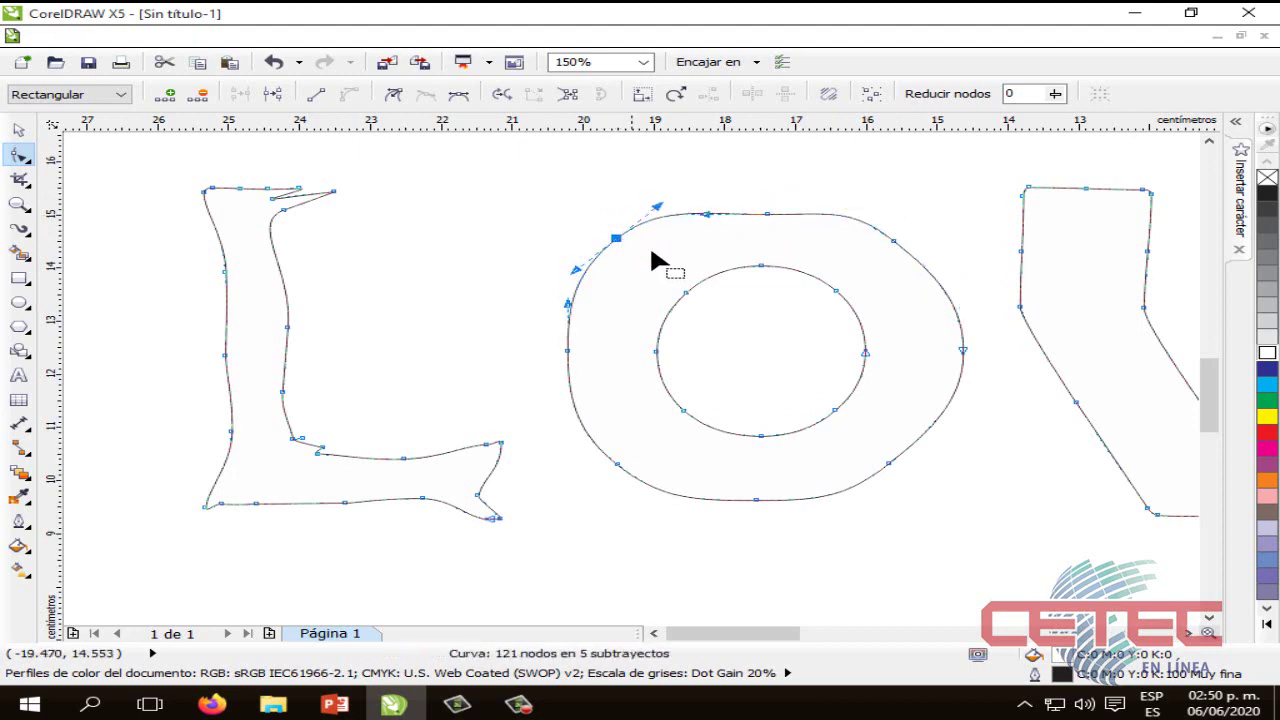
# Step: Pull the top, left, bottom and right nodes of the O's inner contour inward to make a rounded square
pyautogui.click(761, 267)
pyautogui.moveTo(761, 267); pyautogui.dragTo(763, 283)
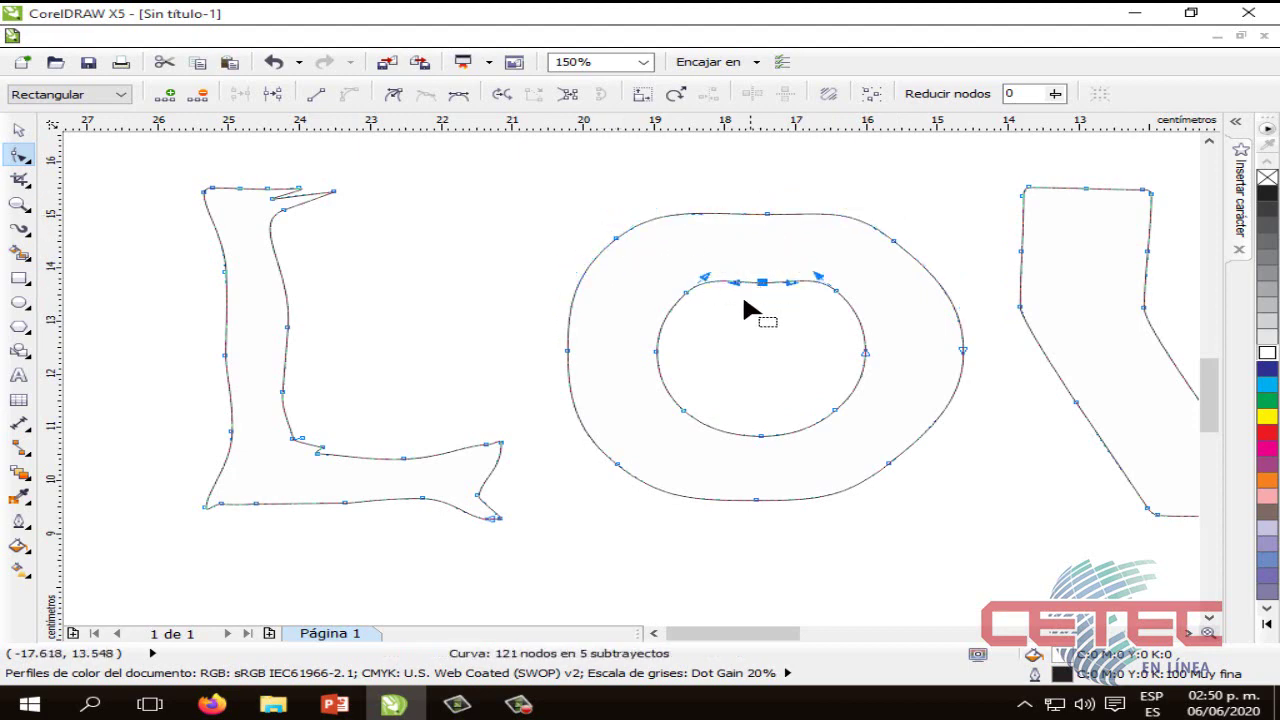
pyautogui.moveTo(660, 352); pyautogui.dragTo(680, 356)
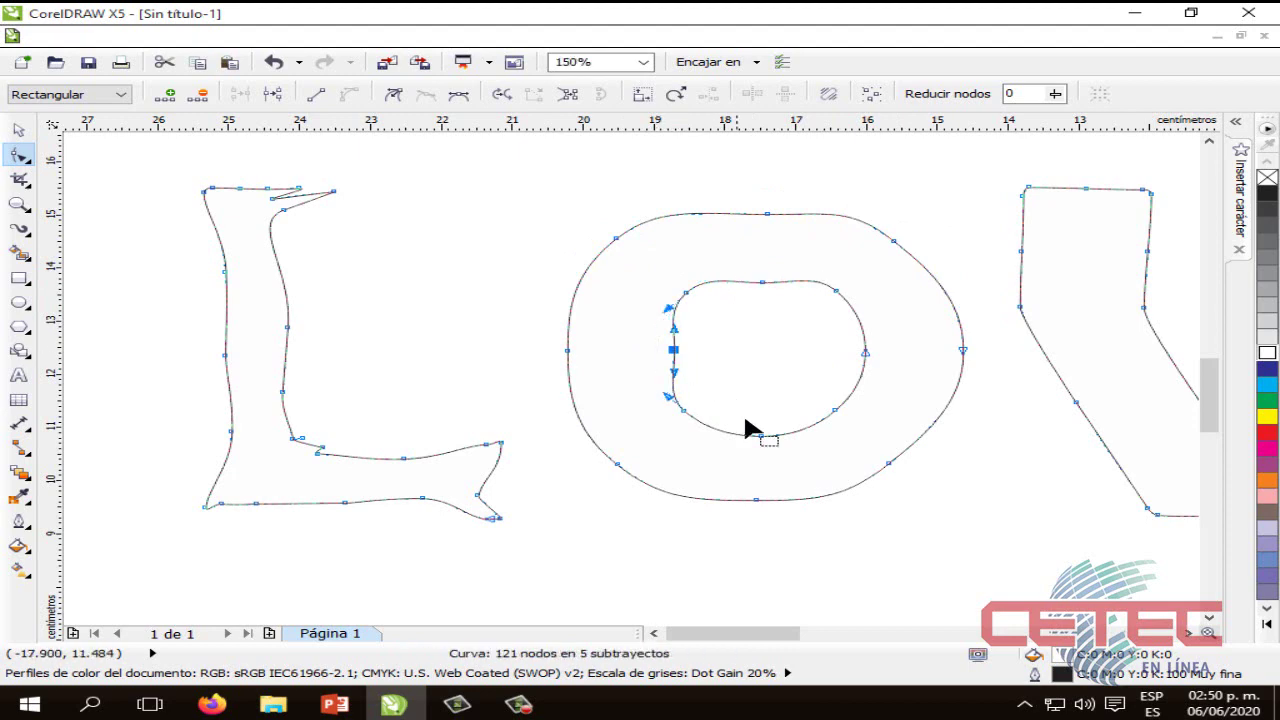
pyautogui.click(763, 437)
pyautogui.moveTo(763, 437); pyautogui.dragTo(762, 422)
pyautogui.click(865, 356)
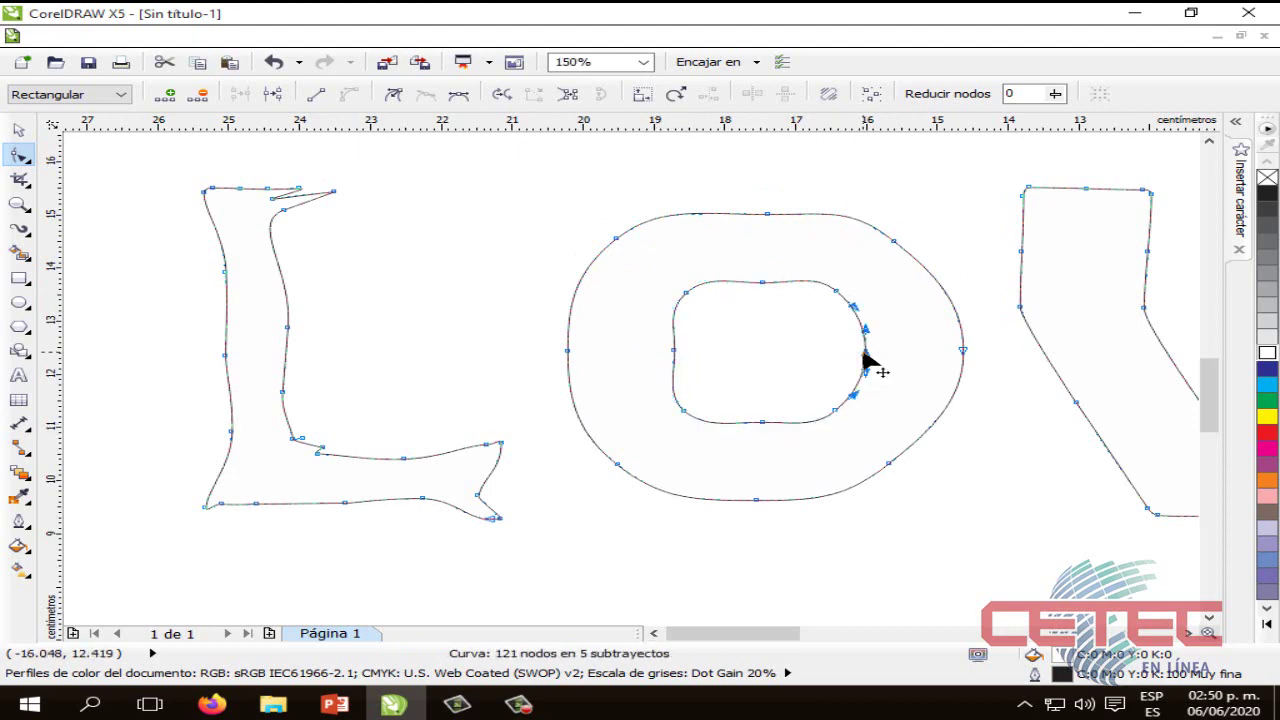
pyautogui.moveTo(855, 352); pyautogui.dragTo(838, 353)
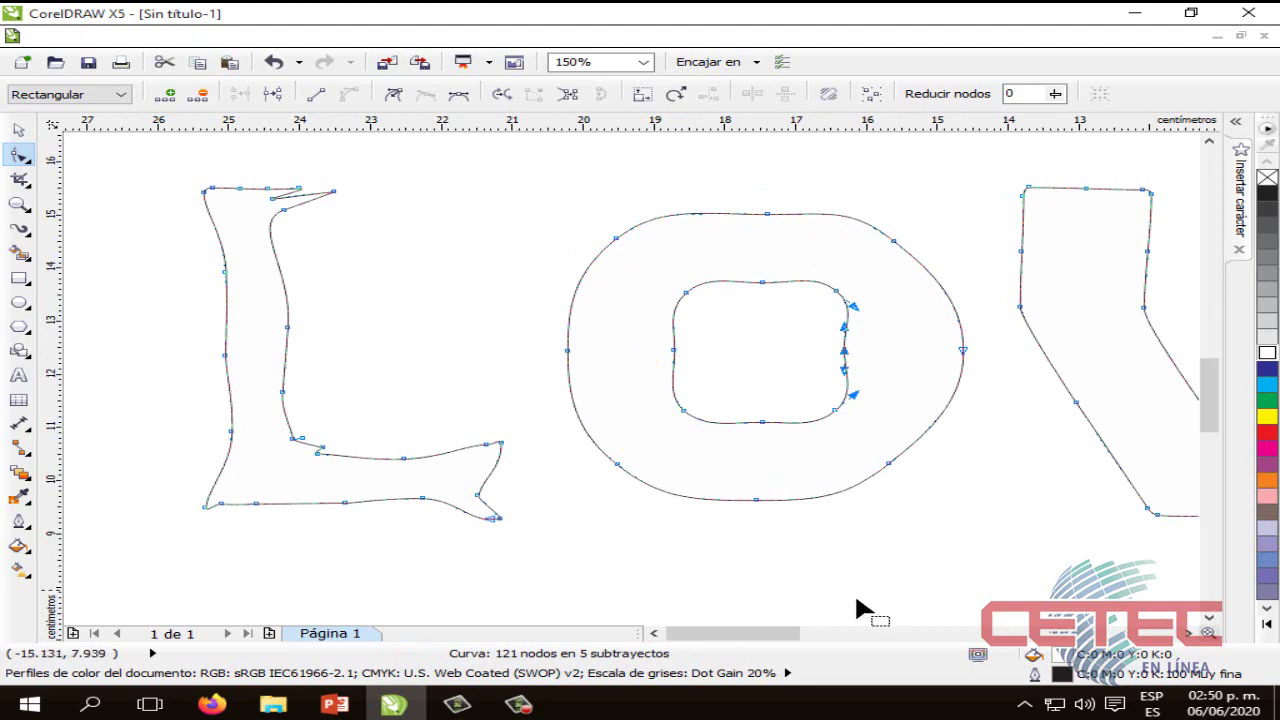
# Step: Pull the middle node on top of each V arm downward to form a curved notch between pointed corners
pyautogui.moveTo(778, 633); pyautogui.dragTo(841, 633)
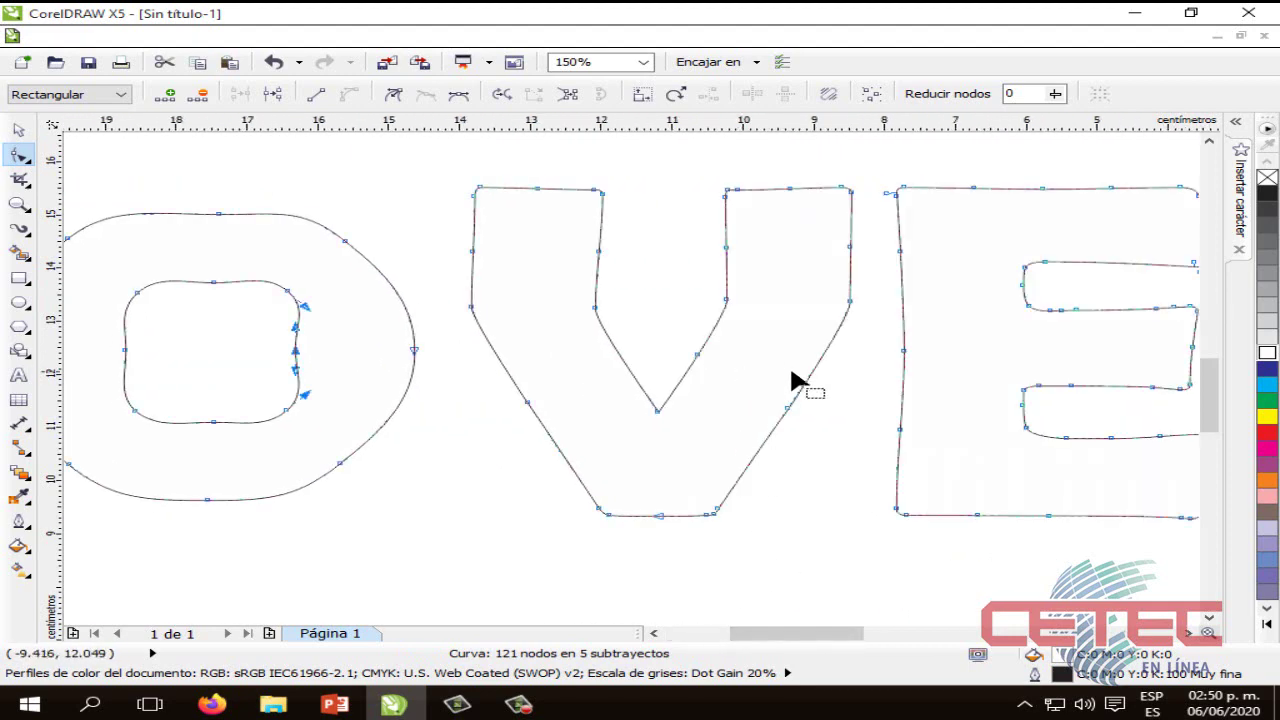
pyautogui.moveTo(534, 197); pyautogui.dragTo(534, 233)
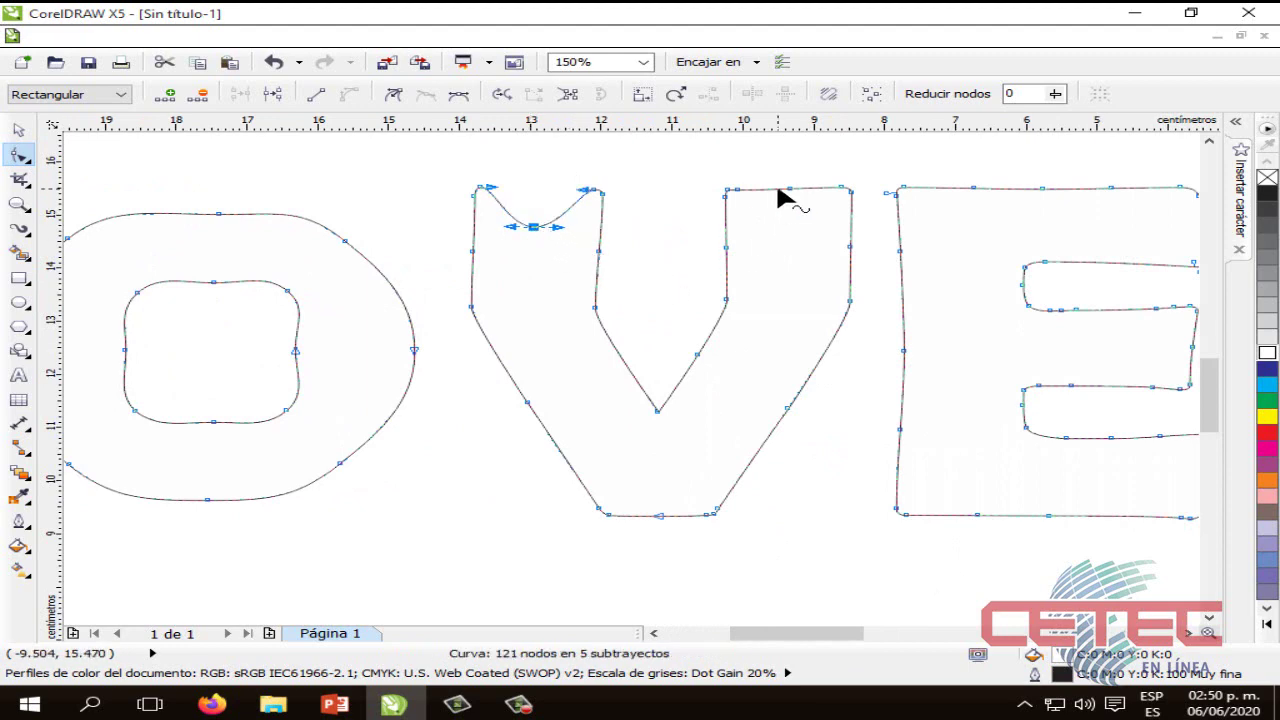
pyautogui.moveTo(786, 194); pyautogui.dragTo(788, 212)
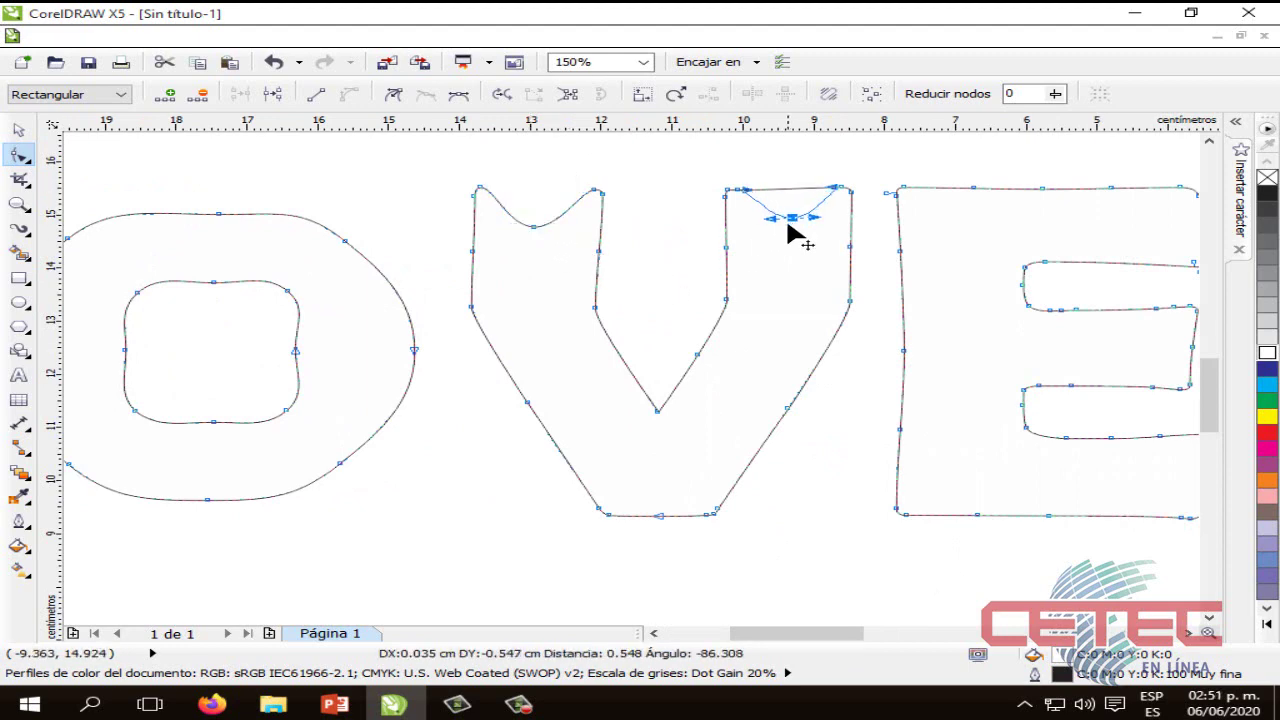
pyautogui.moveTo(788, 230); pyautogui.dragTo(790, 241)
# Step: Move the nodes on the inner edges of both V arms outward to thin the arms and curve the opening
pyautogui.moveTo(599, 251); pyautogui.dragTo(572, 253)
pyautogui.moveTo(597, 314); pyautogui.dragTo(571, 332)
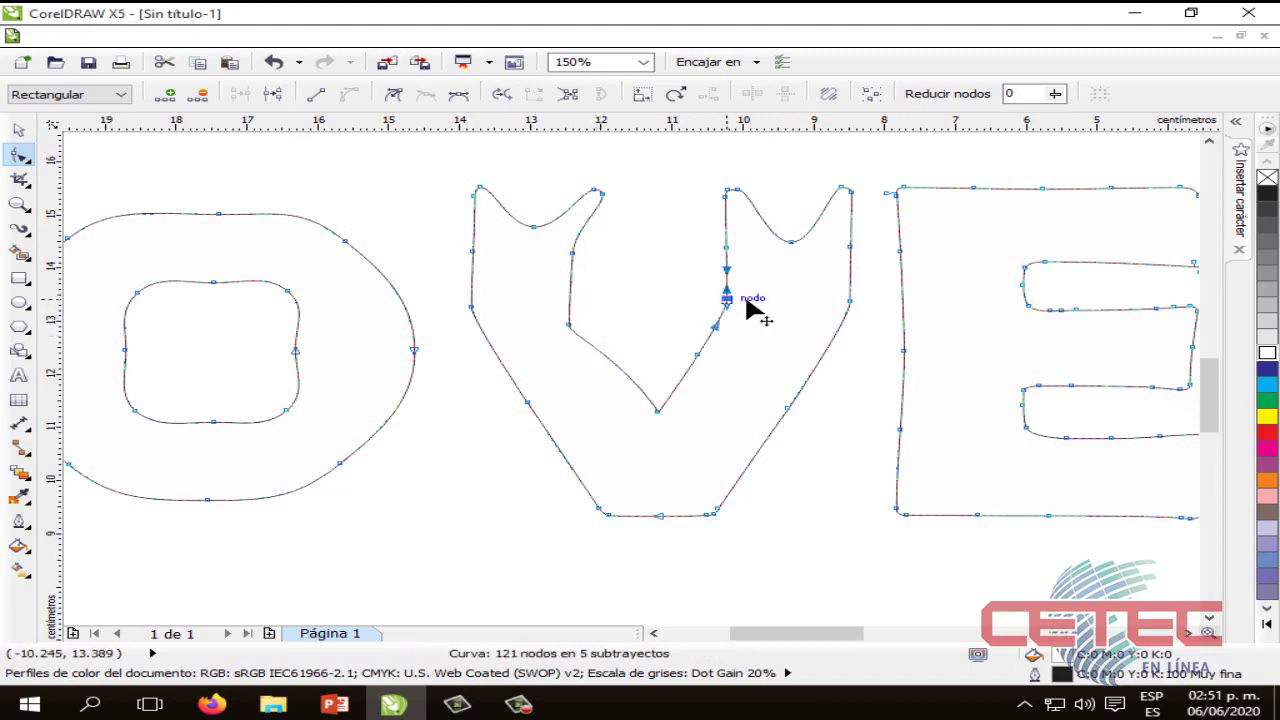
pyautogui.moveTo(728, 298); pyautogui.dragTo(771, 296)
pyautogui.click(728, 249)
pyautogui.moveTo(727, 249); pyautogui.dragTo(755, 252)
pyautogui.click(570, 255)
pyautogui.moveTo(567, 257); pyautogui.dragTo(549, 257)
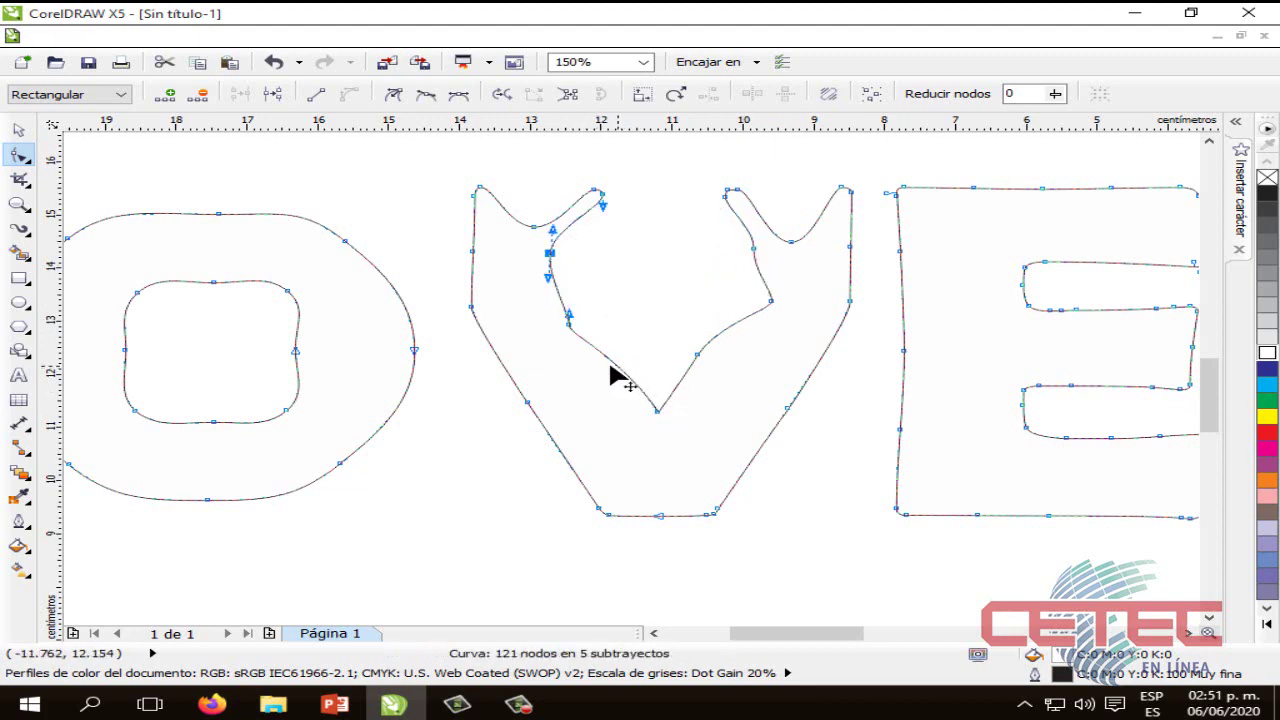
pyautogui.moveTo(612, 363); pyautogui.dragTo(601, 367)
pyautogui.click(699, 355)
pyautogui.moveTo(715, 368); pyautogui.dragTo(731, 355)
# Step: Move the nodes along the V's outer left edge and lower-left corner inward to bend that side
pyautogui.click(474, 311)
pyautogui.moveTo(474, 311); pyautogui.dragTo(506, 316)
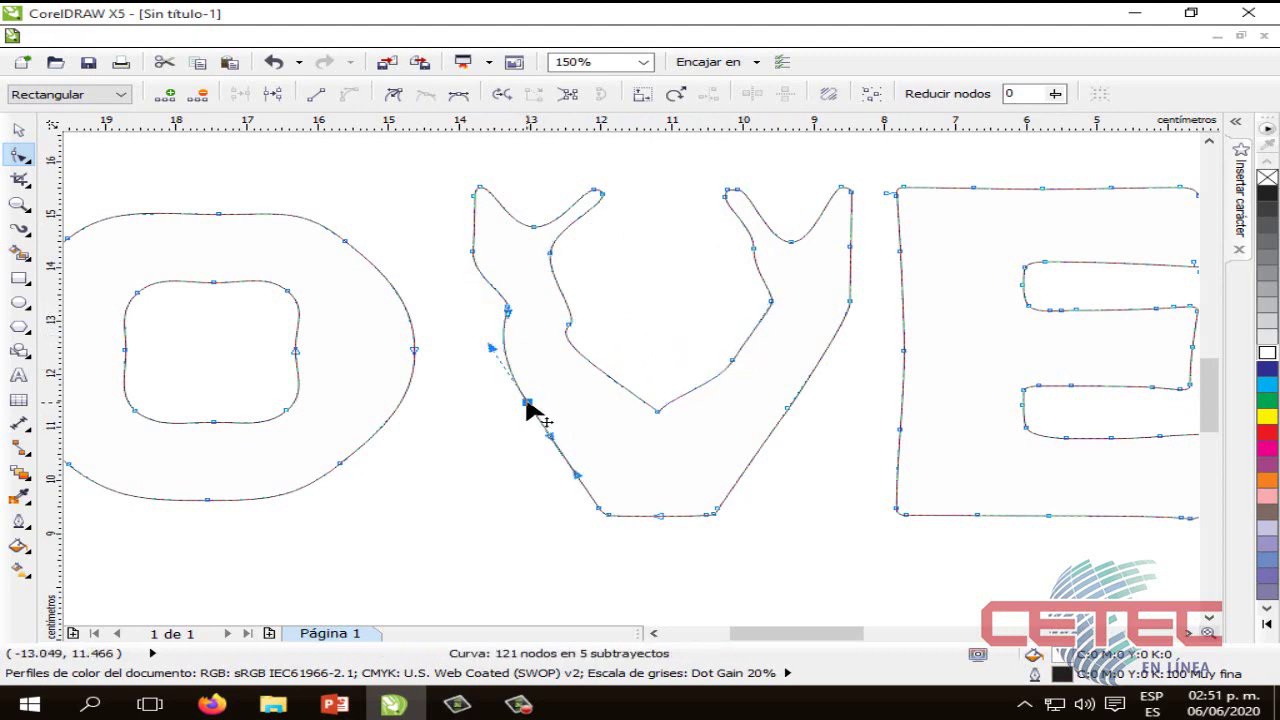
pyautogui.moveTo(533, 411); pyautogui.dragTo(560, 412)
pyautogui.moveTo(600, 514); pyautogui.dragTo(612, 487)
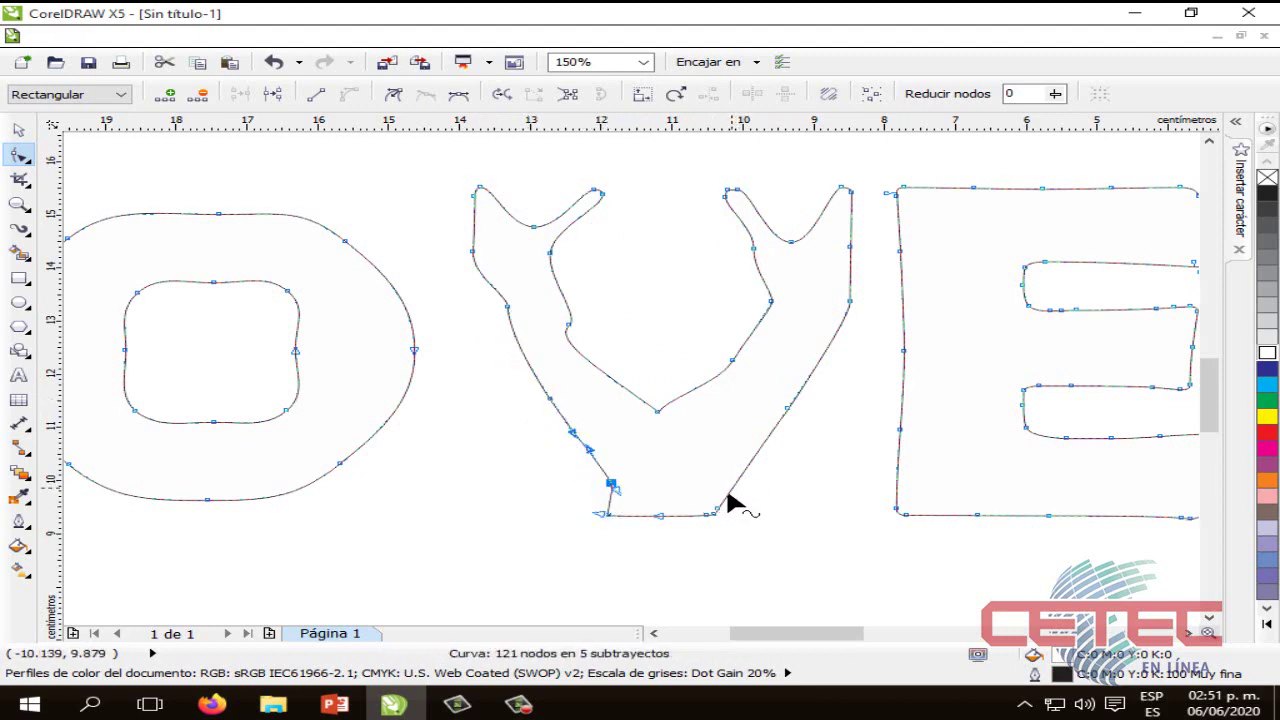
# Step: Bend the V's outer right edge inward and lower the inner vertex close to the base
pyautogui.moveTo(731, 489); pyautogui.dragTo(726, 491)
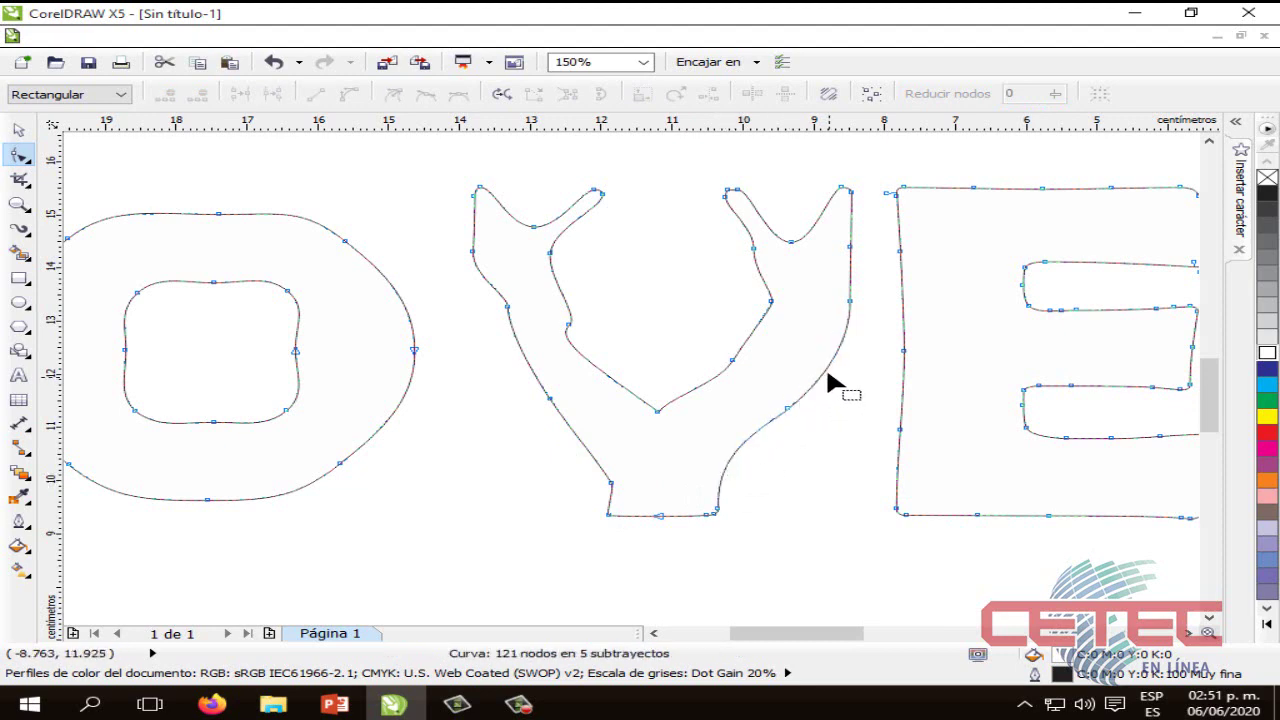
pyautogui.moveTo(790, 416); pyautogui.dragTo(768, 404)
pyautogui.click(851, 294)
pyautogui.moveTo(851, 294); pyautogui.dragTo(835, 320)
pyautogui.moveTo(660, 413); pyautogui.dragTo(667, 462)
pyautogui.click(759, 470)
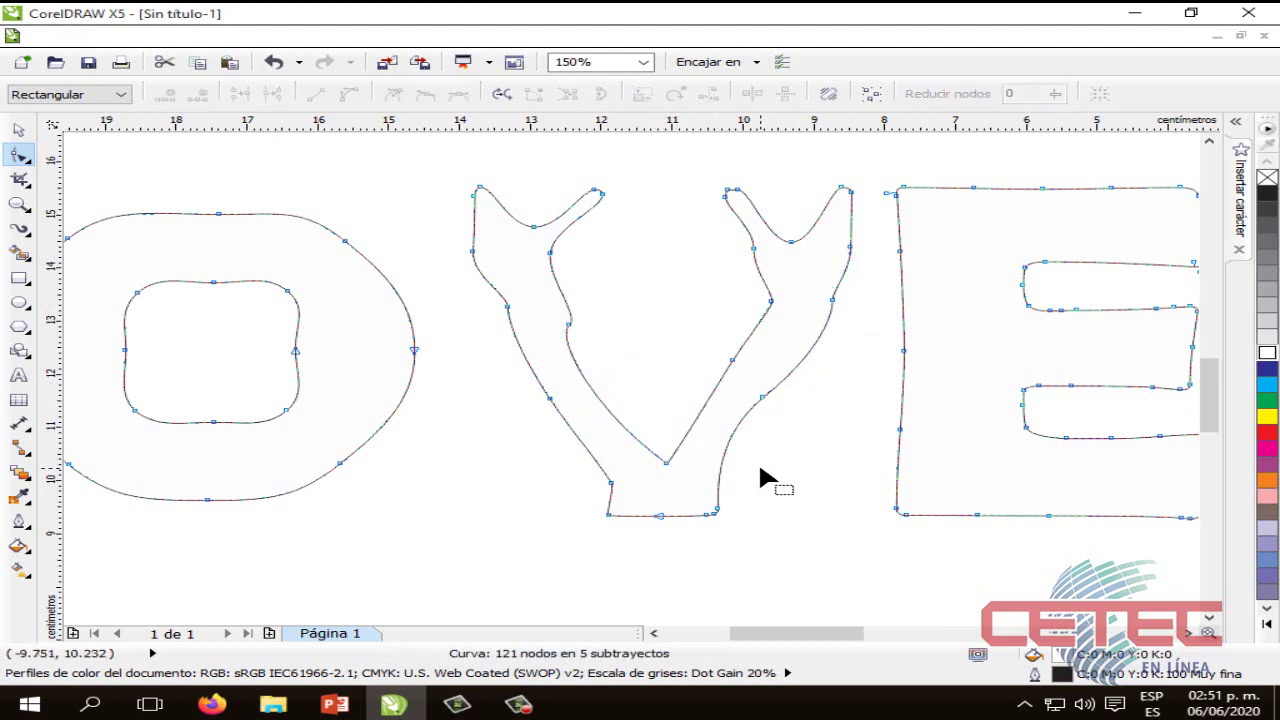
# Step: Reshape the E's top edge into waves and move the corner nodes at the upper arm's end inward to form points
pyautogui.moveTo(814, 634); pyautogui.dragTo(864, 637)
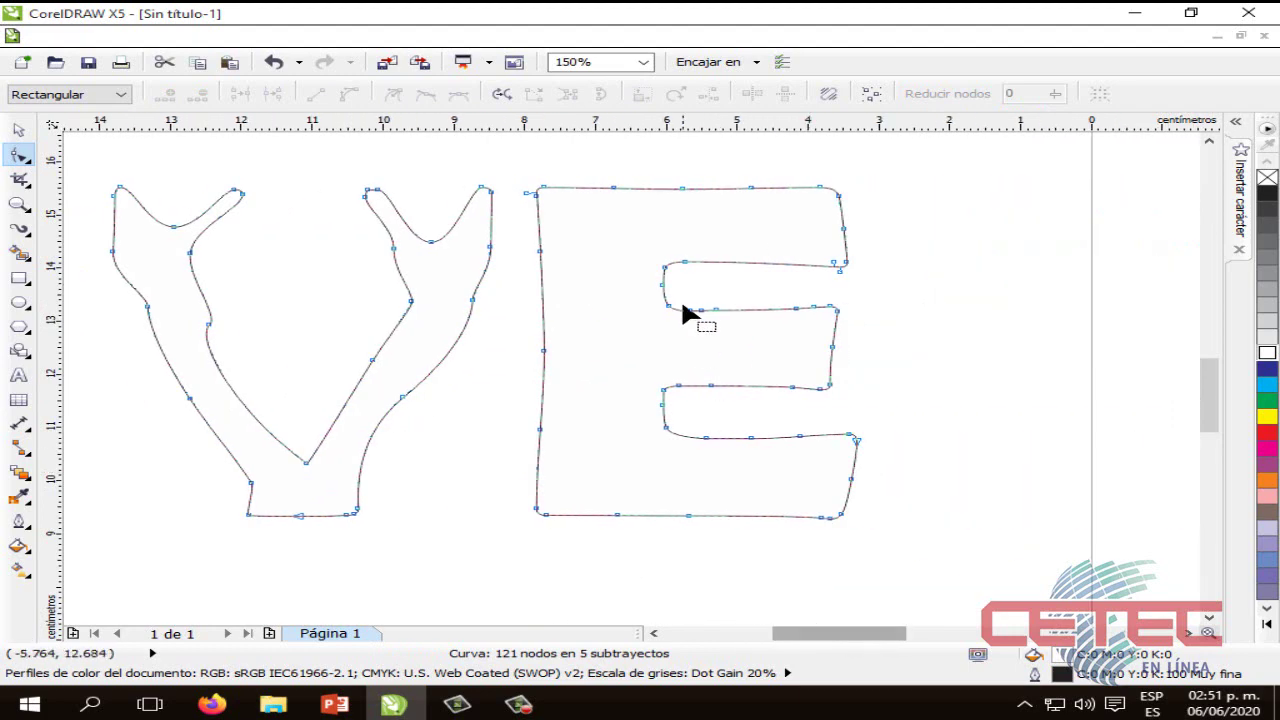
pyautogui.click(546, 191)
pyautogui.moveTo(546, 191); pyautogui.dragTo(560, 206)
pyautogui.moveTo(846, 200); pyautogui.dragTo(790, 204)
pyautogui.moveTo(842, 266); pyautogui.dragTo(784, 252)
pyautogui.moveTo(687, 187); pyautogui.dragTo(683, 211)
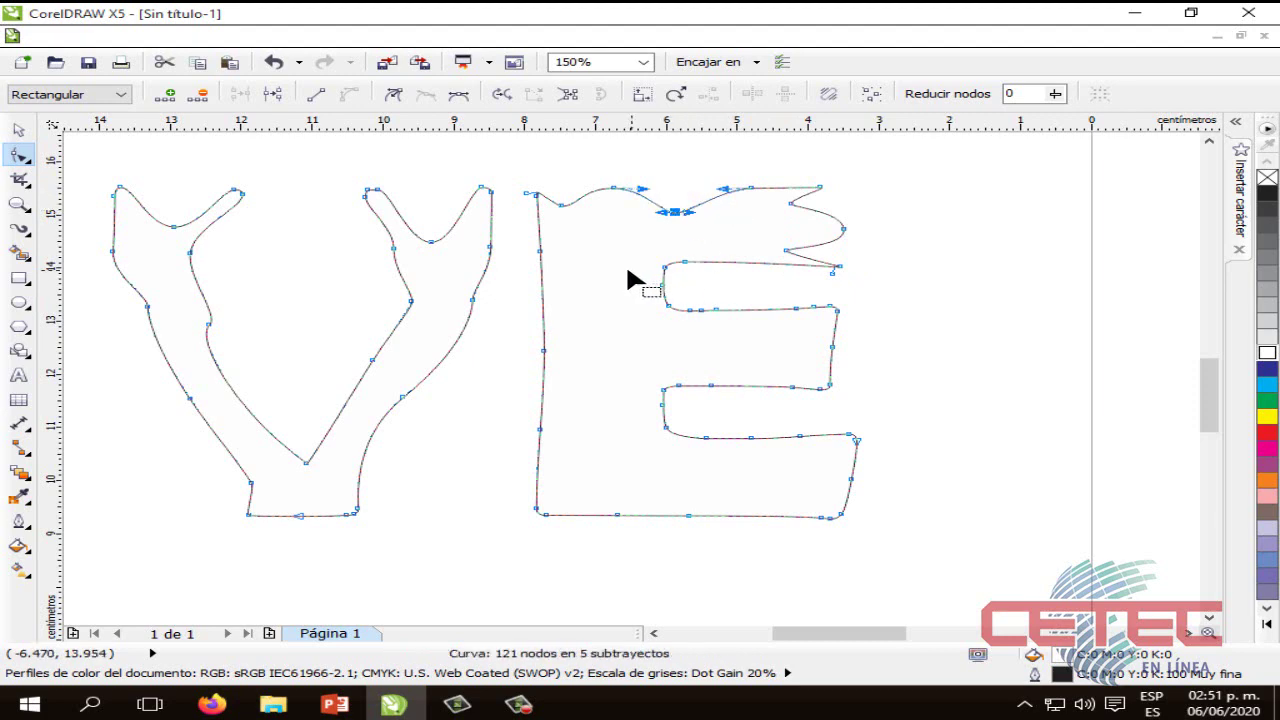
# Step: Pull the nodes of the E's left edge to the right and those of its bottom edge upward to curve both sides
pyautogui.click(540, 255)
pyautogui.moveTo(541, 258); pyautogui.dragTo(566, 258)
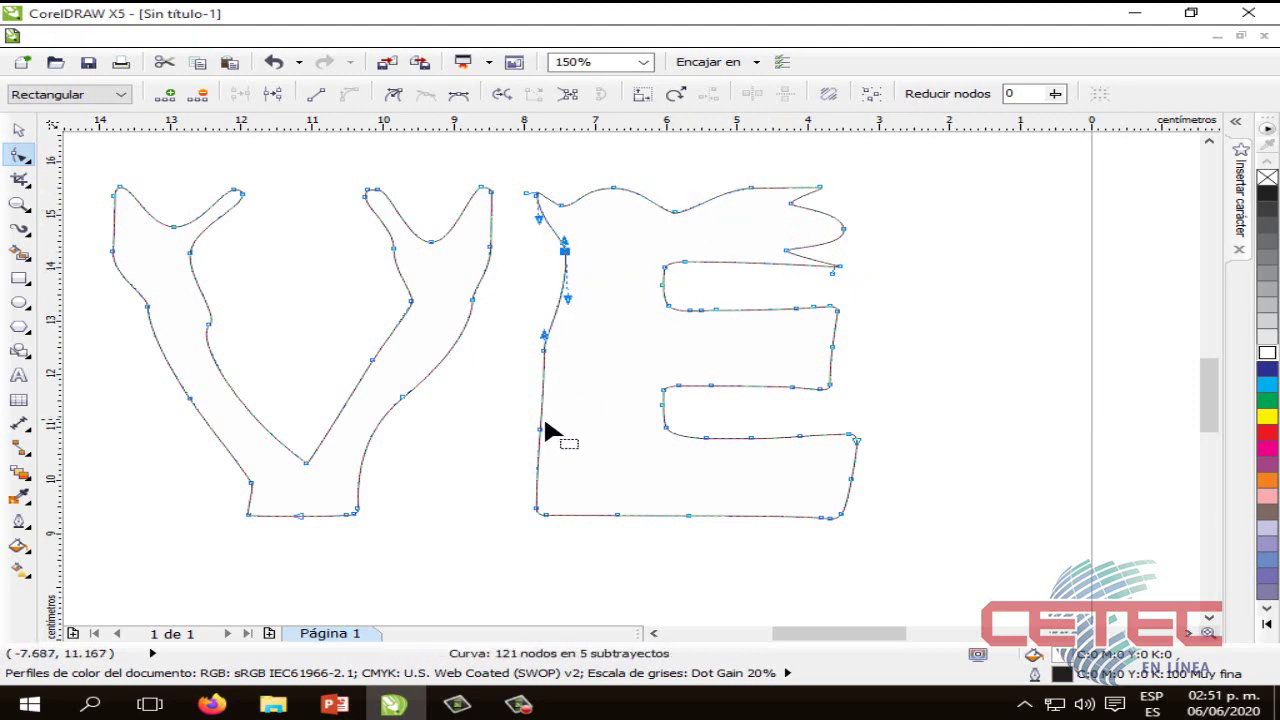
pyautogui.moveTo(545, 425); pyautogui.dragTo(570, 432)
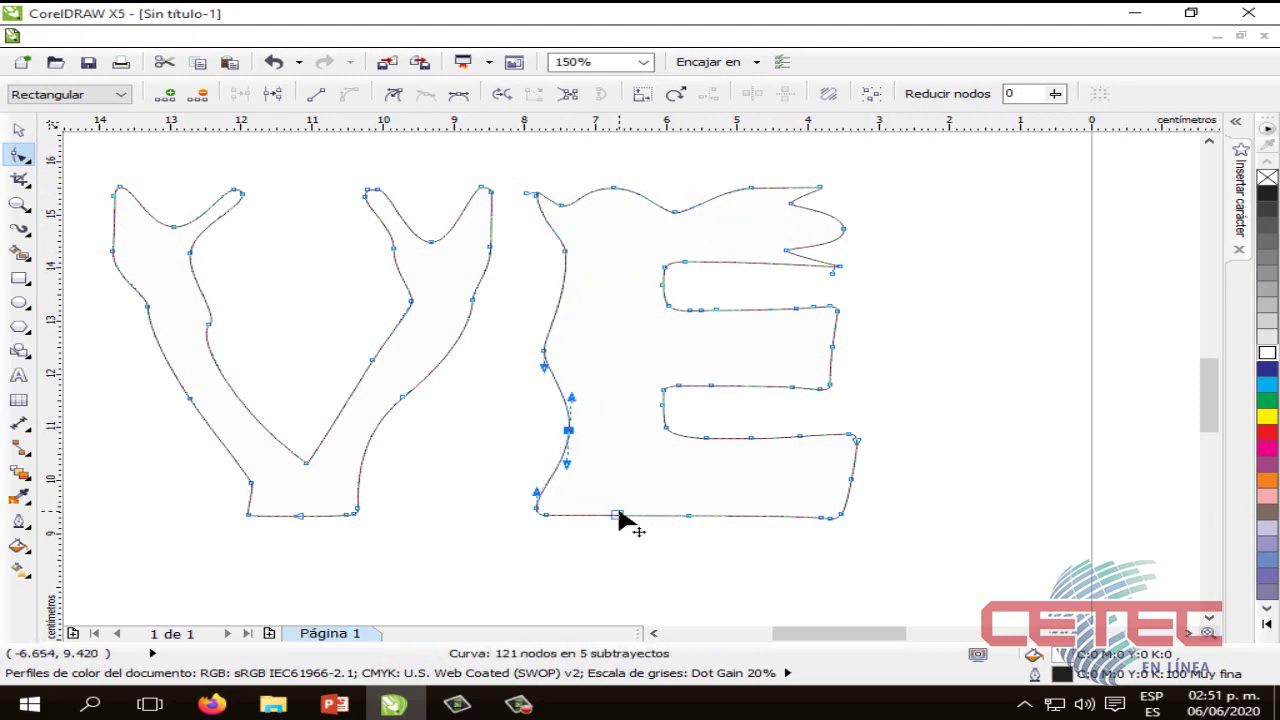
pyautogui.moveTo(617, 516); pyautogui.dragTo(713, 492)
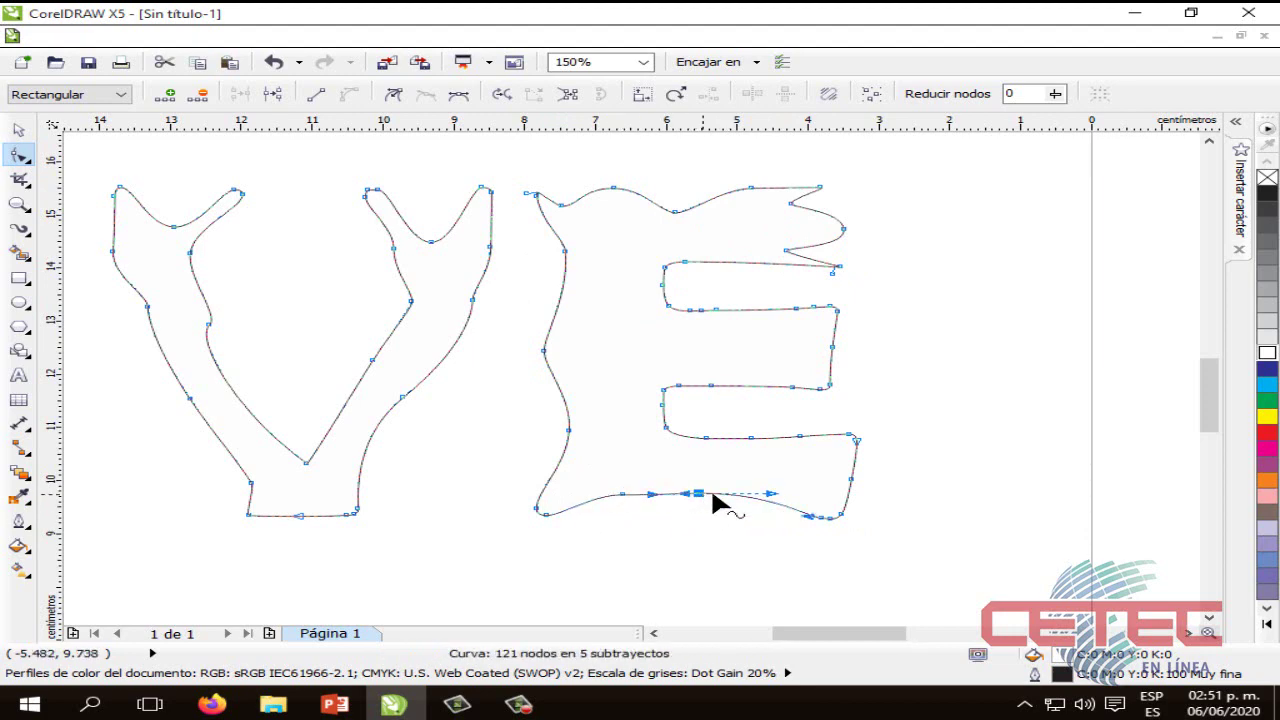
# Step: Move the nodes at the end of the E's lower arm inward to give it a notched, pointed end
pyautogui.moveTo(856, 489); pyautogui.dragTo(812, 482)
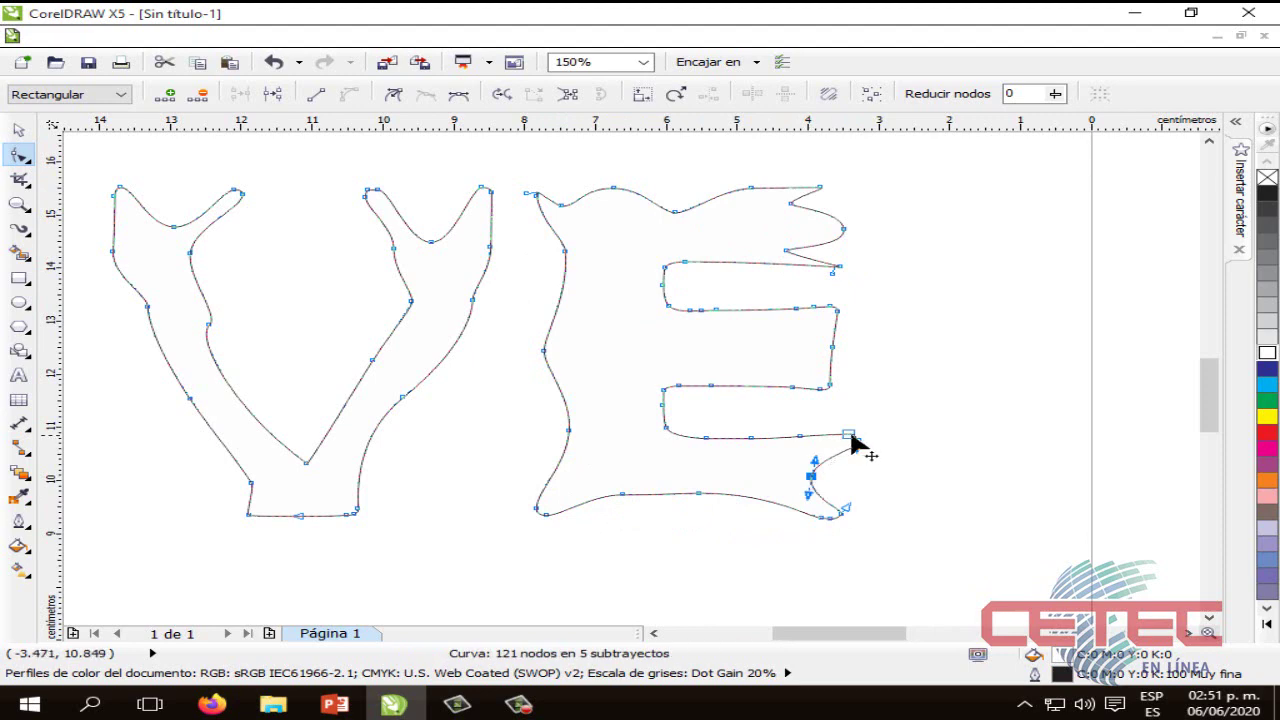
pyautogui.moveTo(851, 437); pyautogui.dragTo(812, 450)
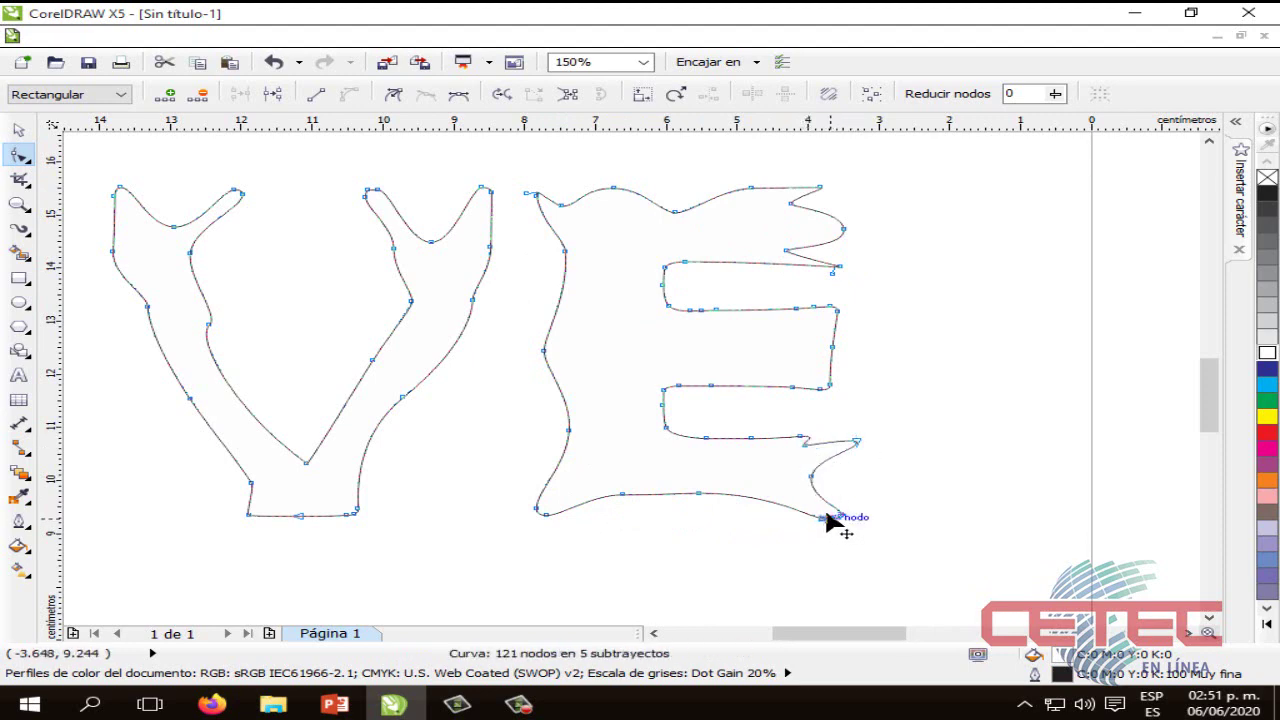
pyautogui.moveTo(826, 519); pyautogui.dragTo(808, 508)
# Step: Reshape the gaps between the E's arms and the middle arm's end by moving their nodes into irregular curves
pyautogui.click(752, 440)
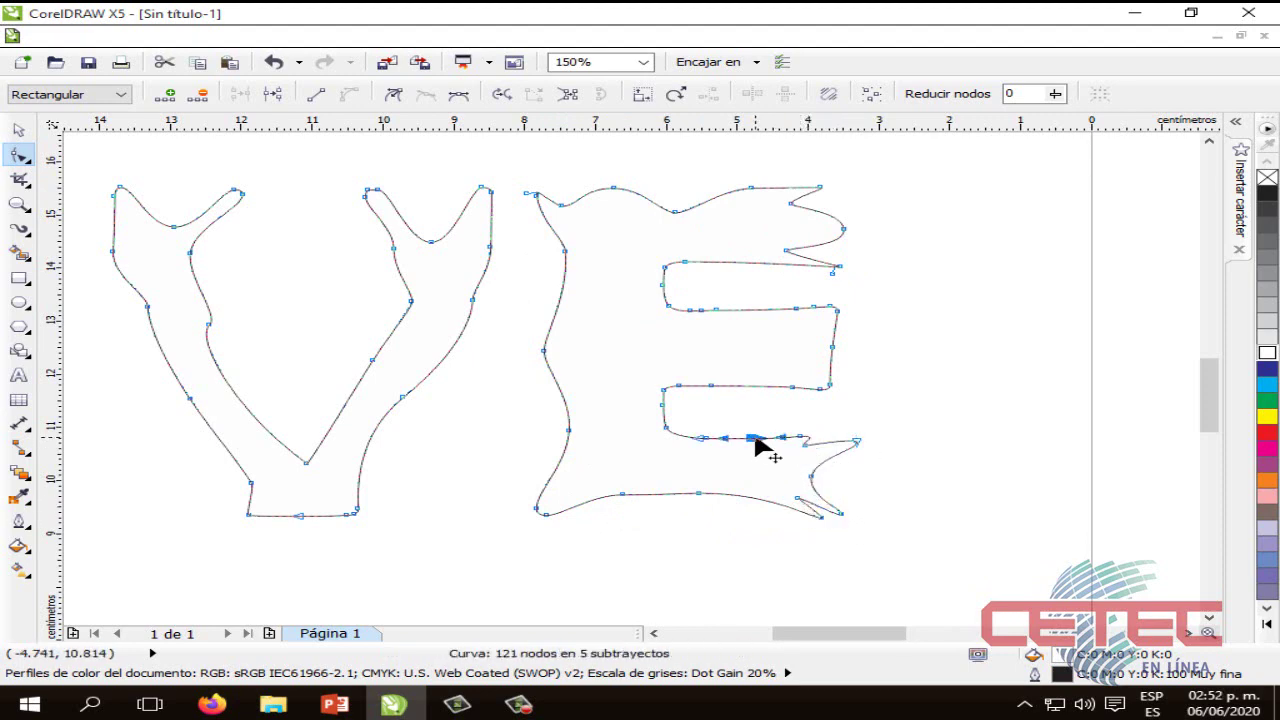
pyautogui.moveTo(756, 440); pyautogui.dragTo(646, 433)
pyautogui.moveTo(678, 387); pyautogui.dragTo(673, 366)
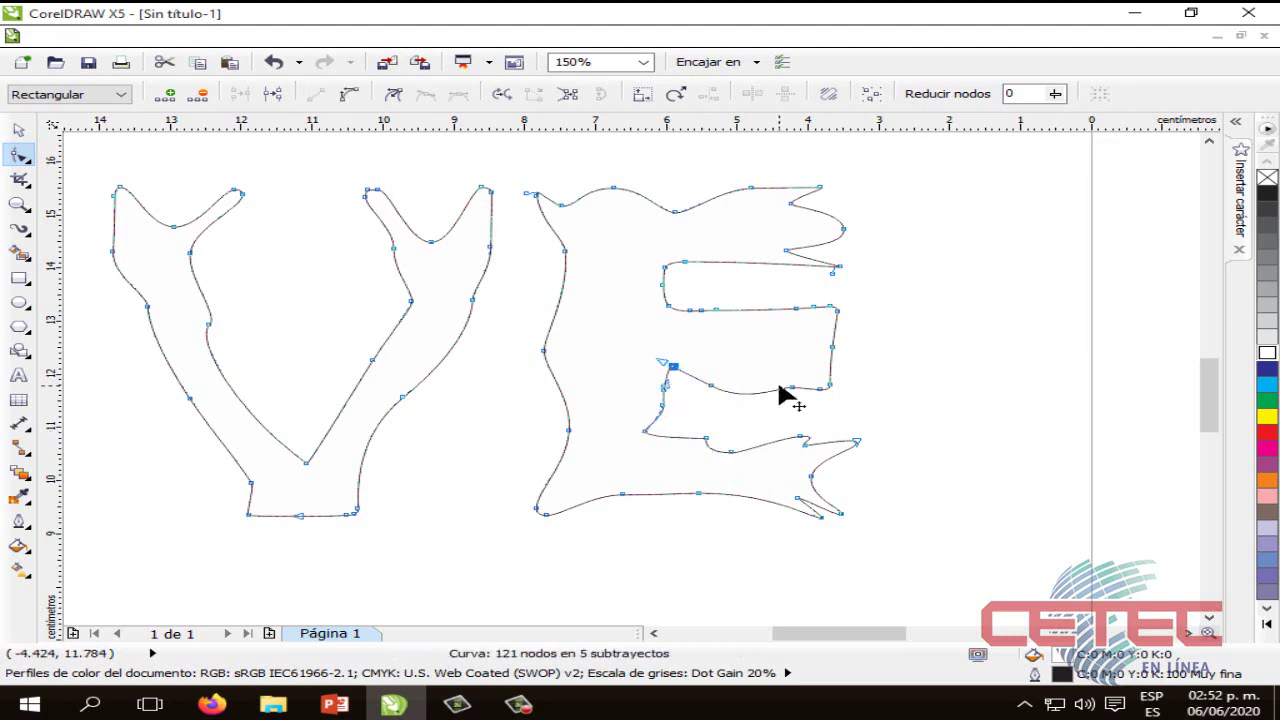
pyautogui.moveTo(792, 388); pyautogui.dragTo(698, 327)
pyautogui.click(832, 347)
pyautogui.moveTo(662, 286); pyautogui.dragTo(639, 287)
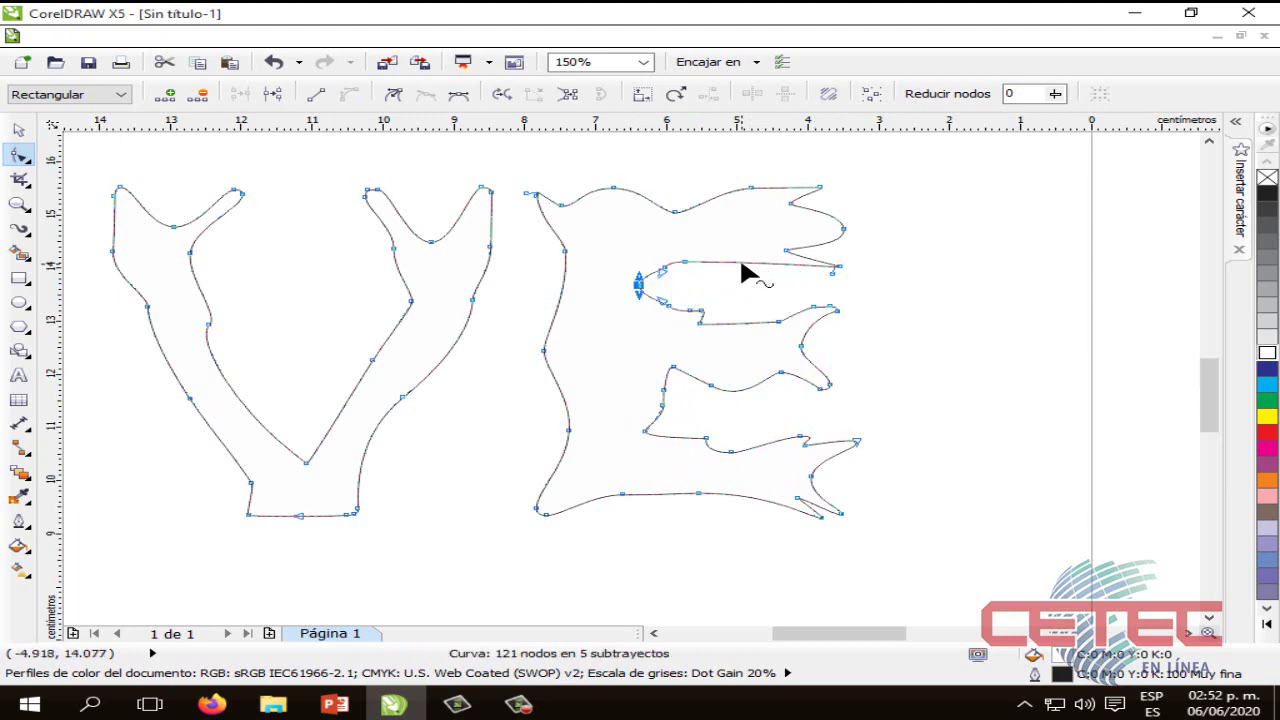
pyautogui.moveTo(741, 264); pyautogui.dragTo(704, 252)
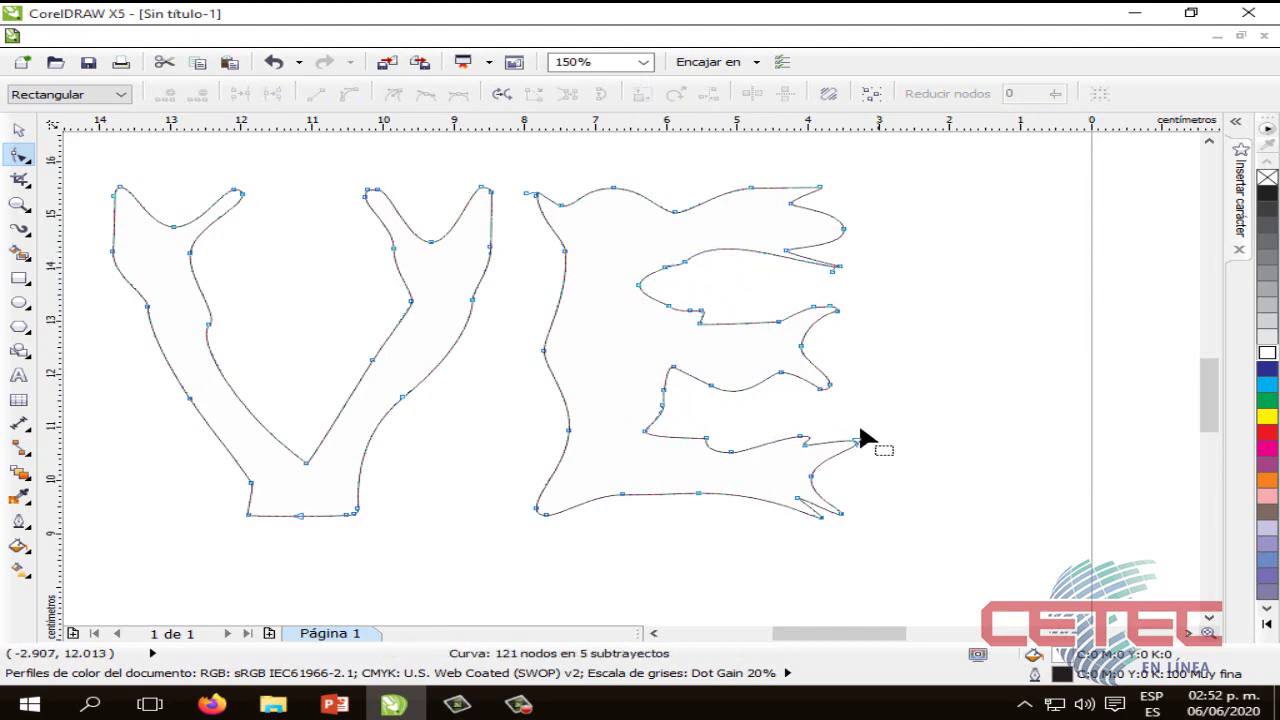
# Step: Select the whole LOVE curve with the Pick tool and move it onto the page over the red heart
pyautogui.scroll(-2, 857, 437)
pyautogui.scroll(-1, 856, 442)
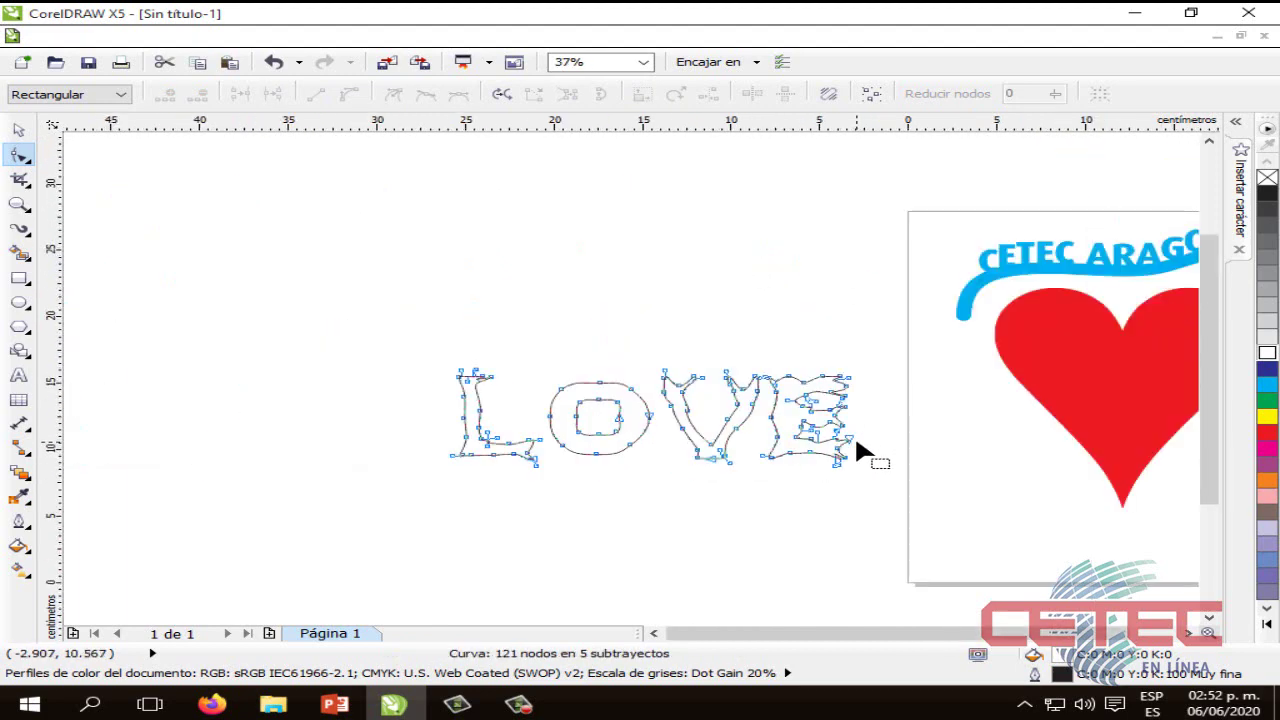
pyautogui.scroll(1, 885, 550)
pyautogui.moveTo(865, 633); pyautogui.dragTo(834, 633)
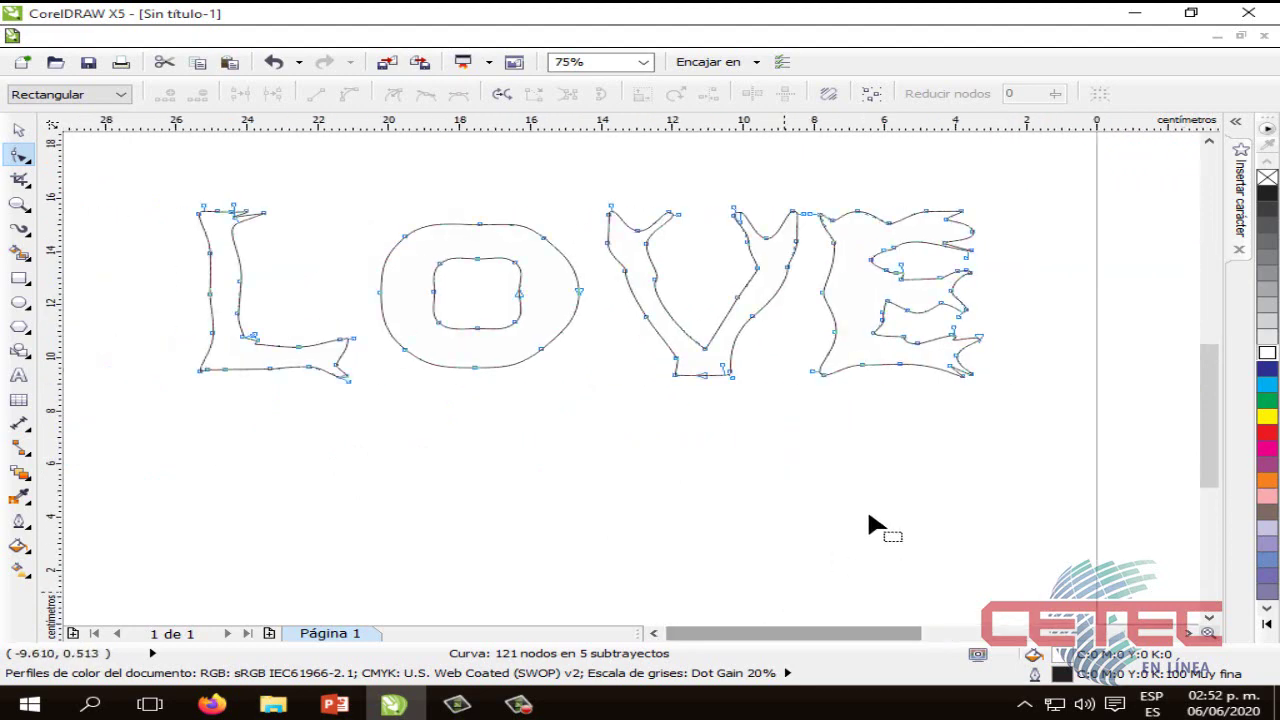
pyautogui.click(18, 130)
pyautogui.click(990, 430)
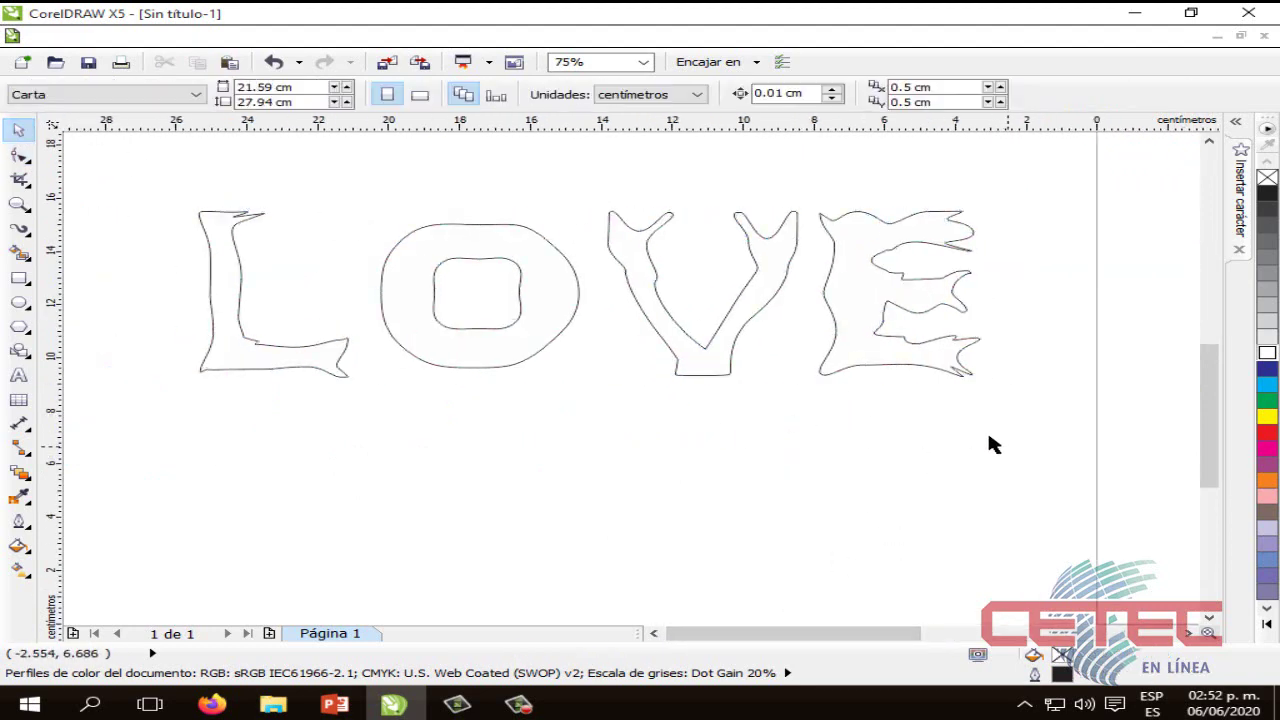
pyautogui.moveTo(1008, 448); pyautogui.dragTo(137, 171)
pyautogui.scroll(-1, 714, 449)
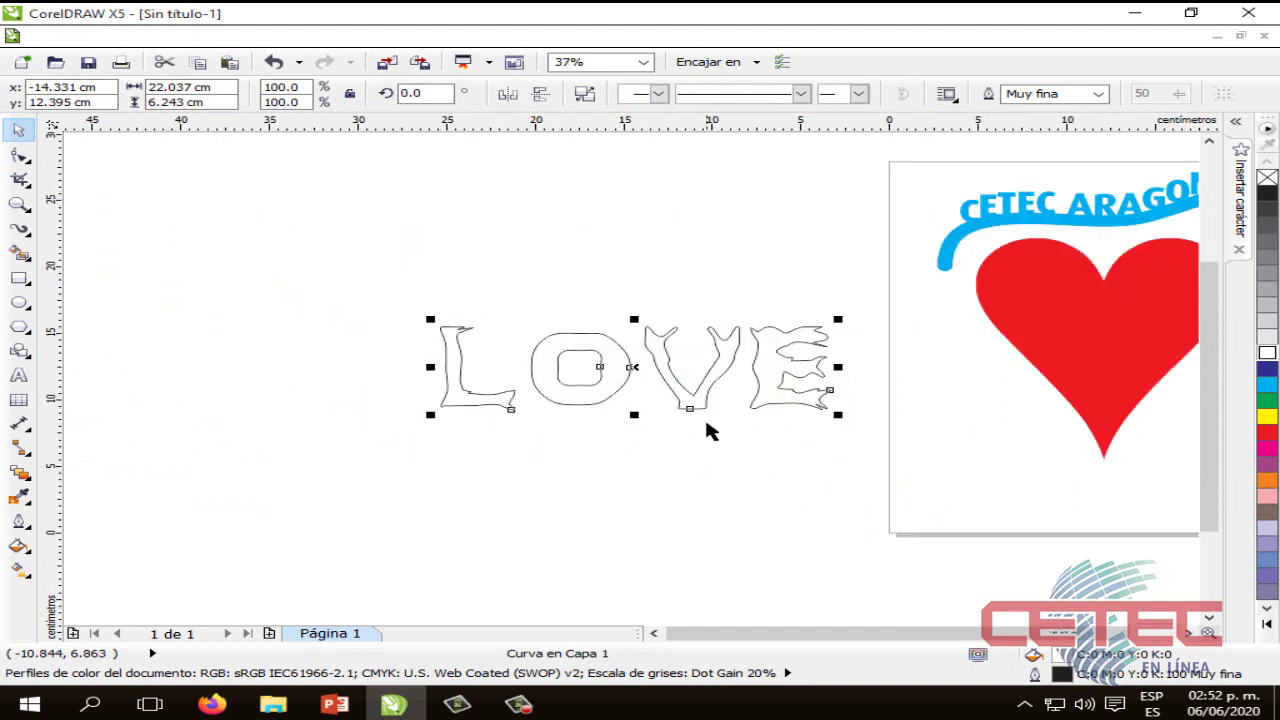
pyautogui.moveTo(703, 400); pyautogui.dragTo(1086, 415)
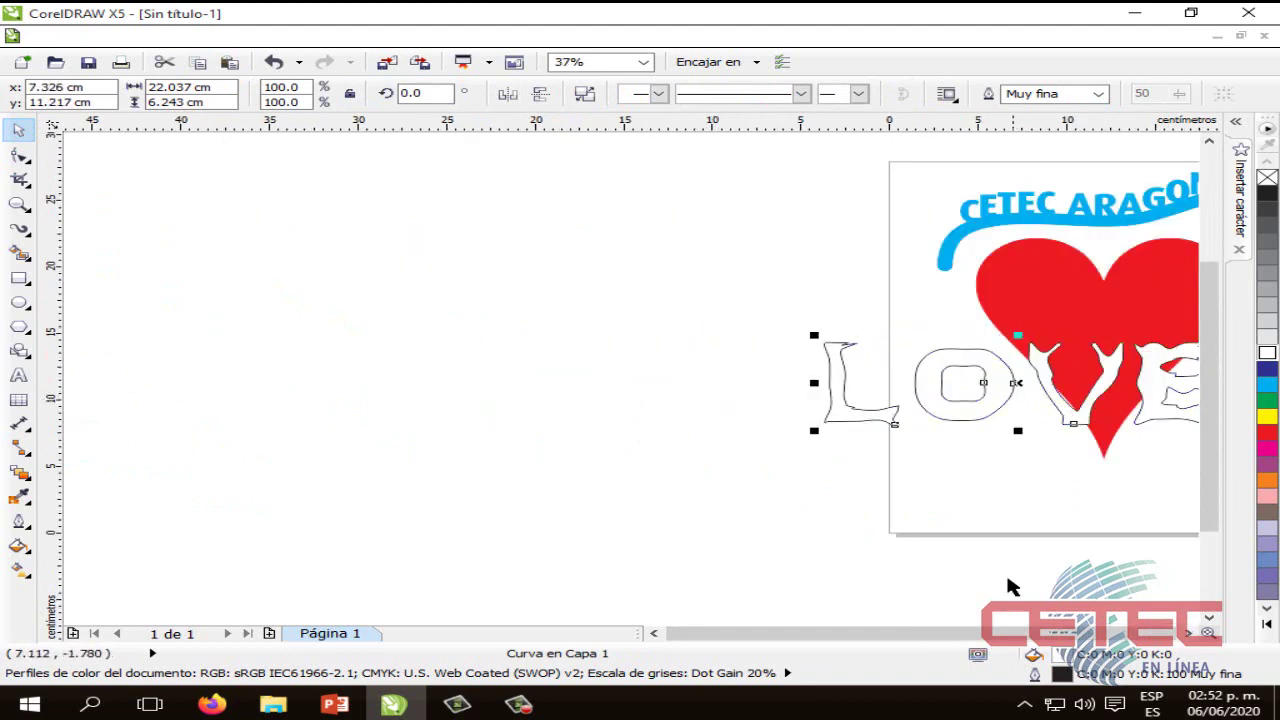
# Step: Scale LOVE proportionally to 75.5 % and move it to the left across the heart
pyautogui.scroll(1, 791, 486)
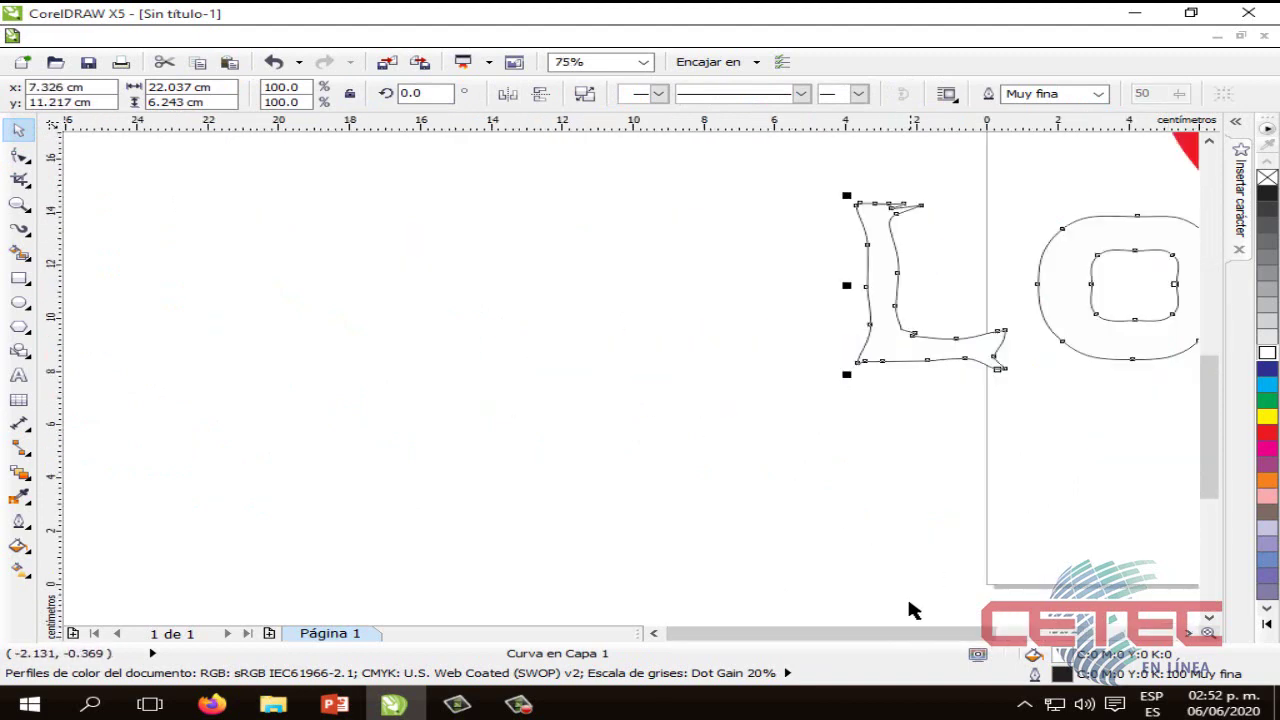
pyautogui.moveTo(910, 632); pyautogui.dragTo(977, 634)
pyautogui.moveTo(847, 286); pyautogui.dragTo(952, 263)
pyautogui.moveTo(1072, 352); pyautogui.dragTo(879, 311)
pyautogui.moveTo(1223, 434); pyautogui.dragTo(1223, 394)
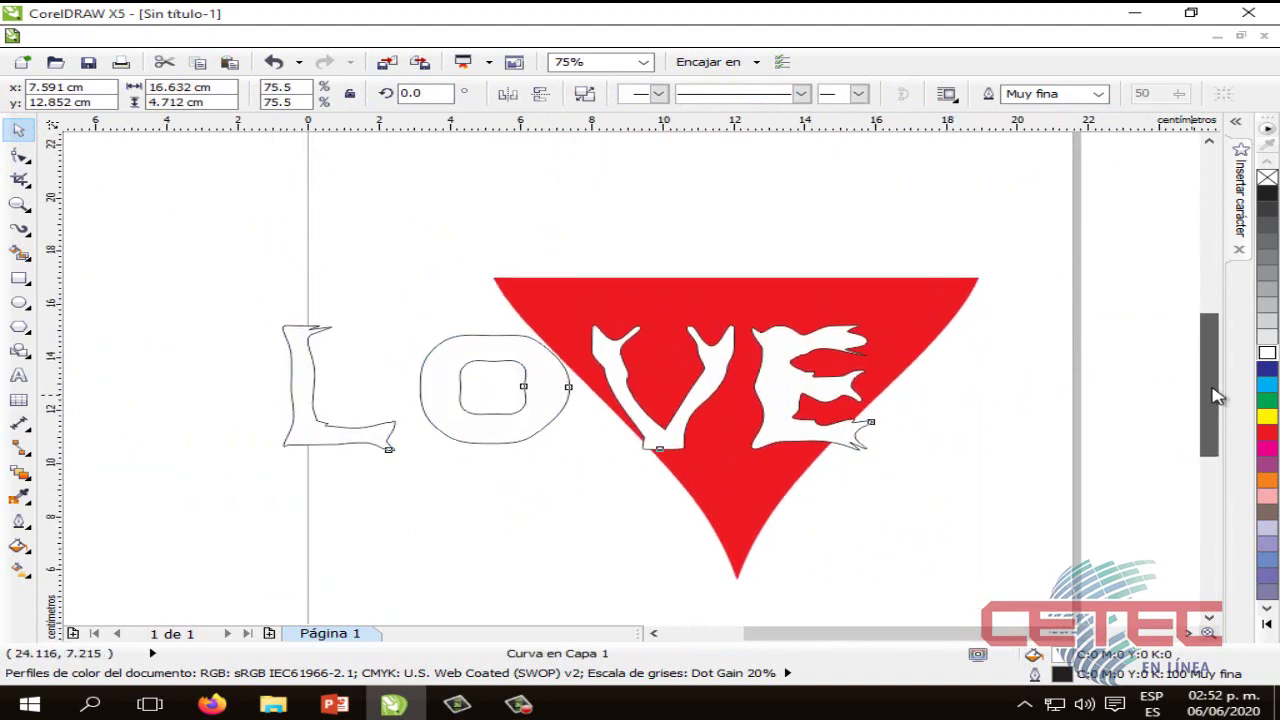
# Step: Scale LOVE proportionally to 46.7 % so it fits inside the heart and move it up to about y 16.47 cm
pyautogui.moveTo(884, 461); pyautogui.dragTo(936, 360)
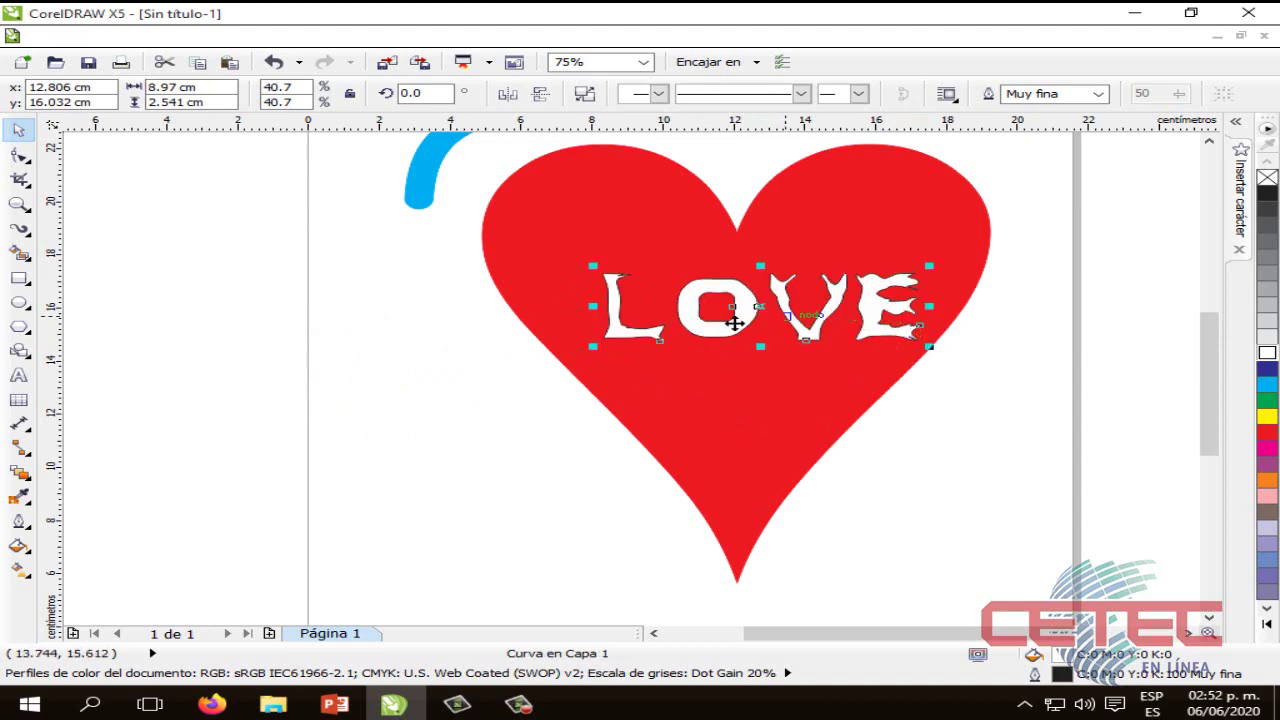
pyautogui.moveTo(590, 346); pyautogui.dragTo(545, 362)
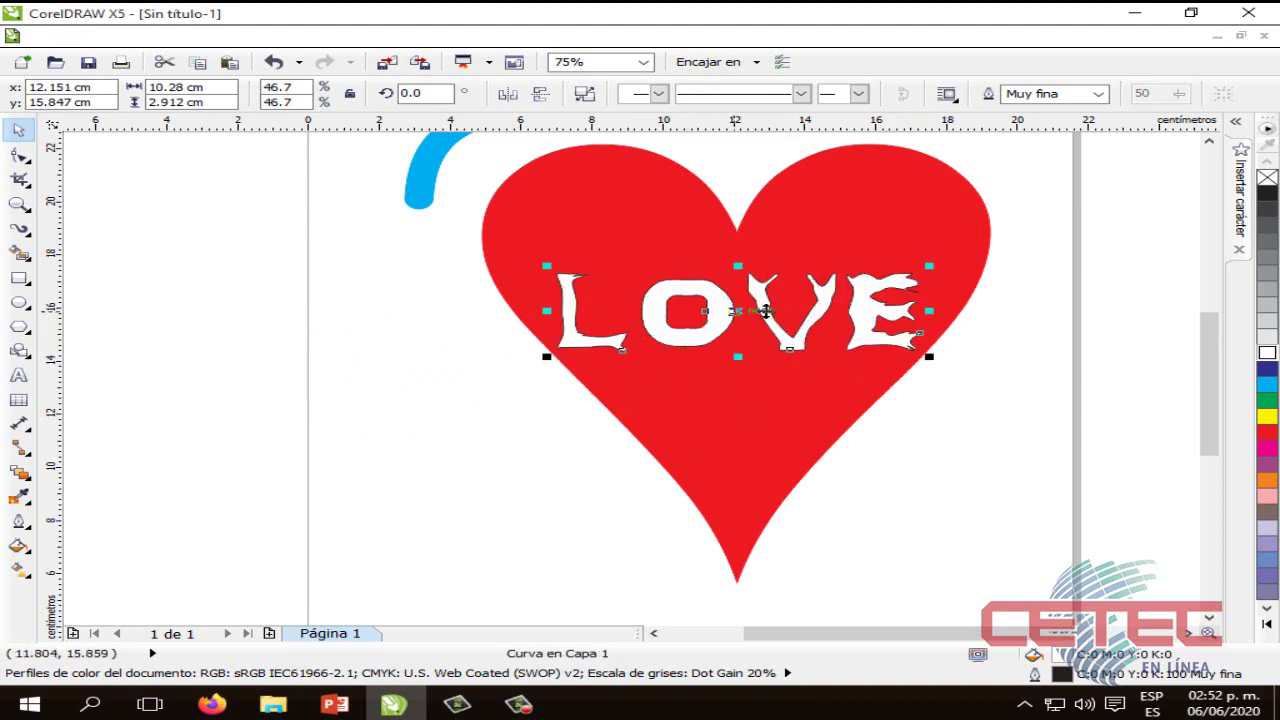
pyautogui.moveTo(765, 312)
pyautogui.mouseDown()
pyautogui.moveTo(783, 298)
pyautogui.moveTo(760, 312)
pyautogui.mouseUp()
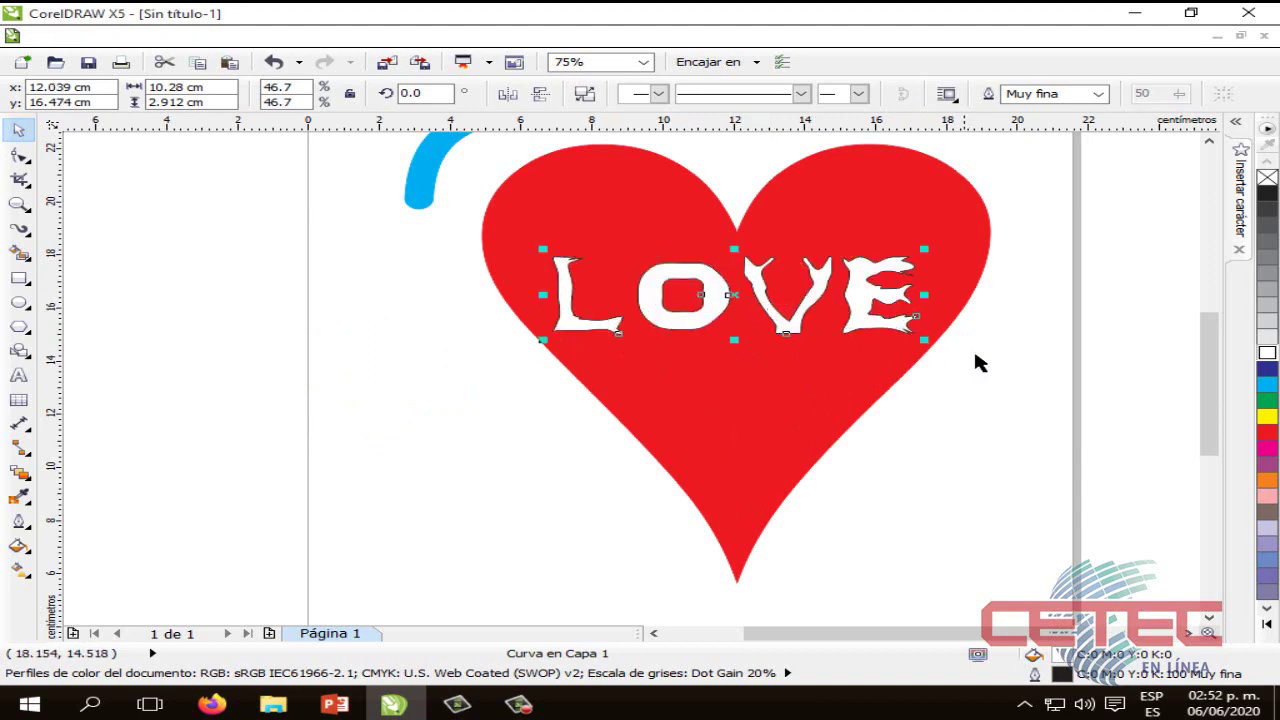
# Step: Shift LOVE slightly to the right, to about x 12.18 cm, to centre it horizontally on the heart, and deselect it
pyautogui.click(972, 349)
pyautogui.click(855, 313)
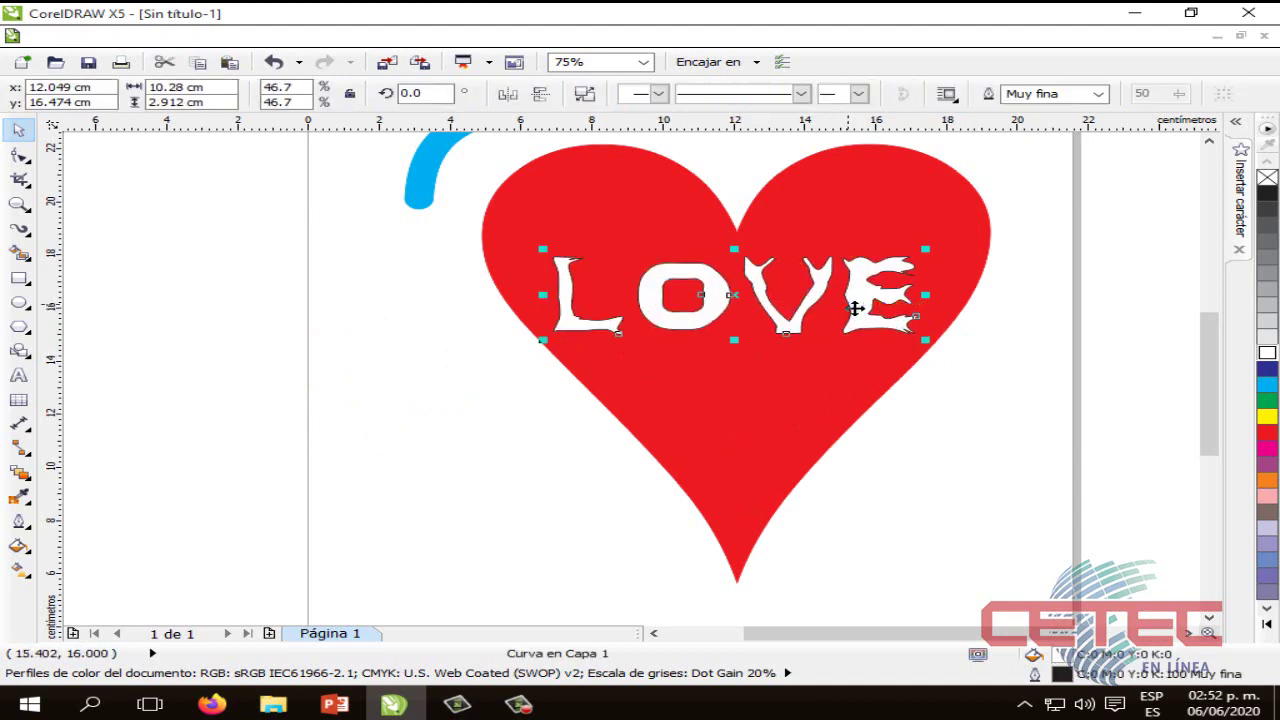
pyautogui.moveTo(856, 306); pyautogui.dragTo(859, 310)
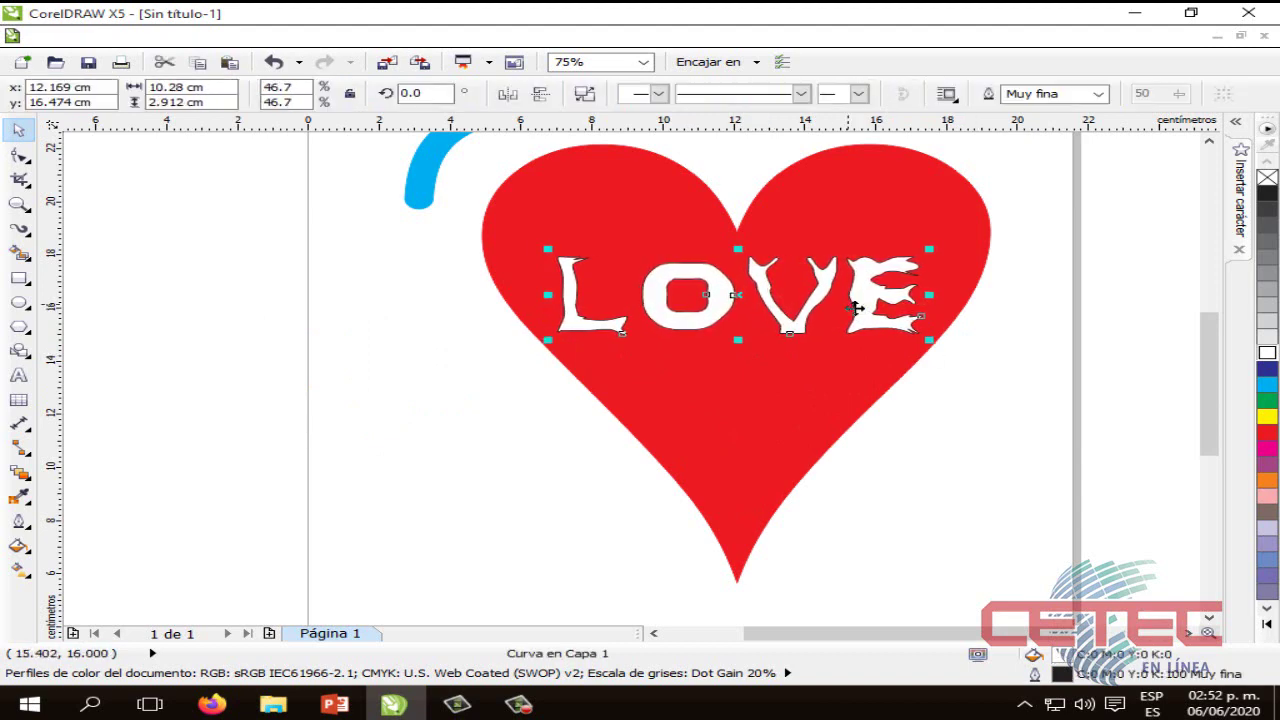
pyautogui.click(922, 408)
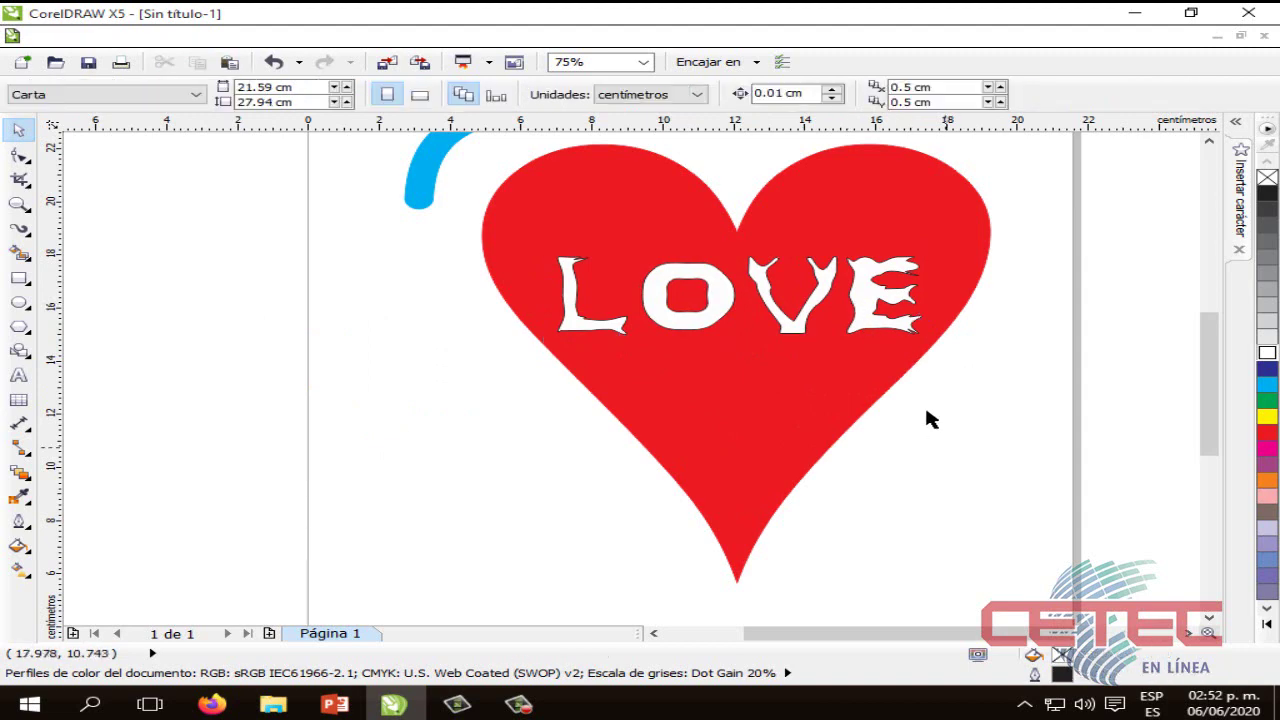
pyautogui.click(866, 314)
pyautogui.moveTo(865, 313); pyautogui.dragTo(864, 312)
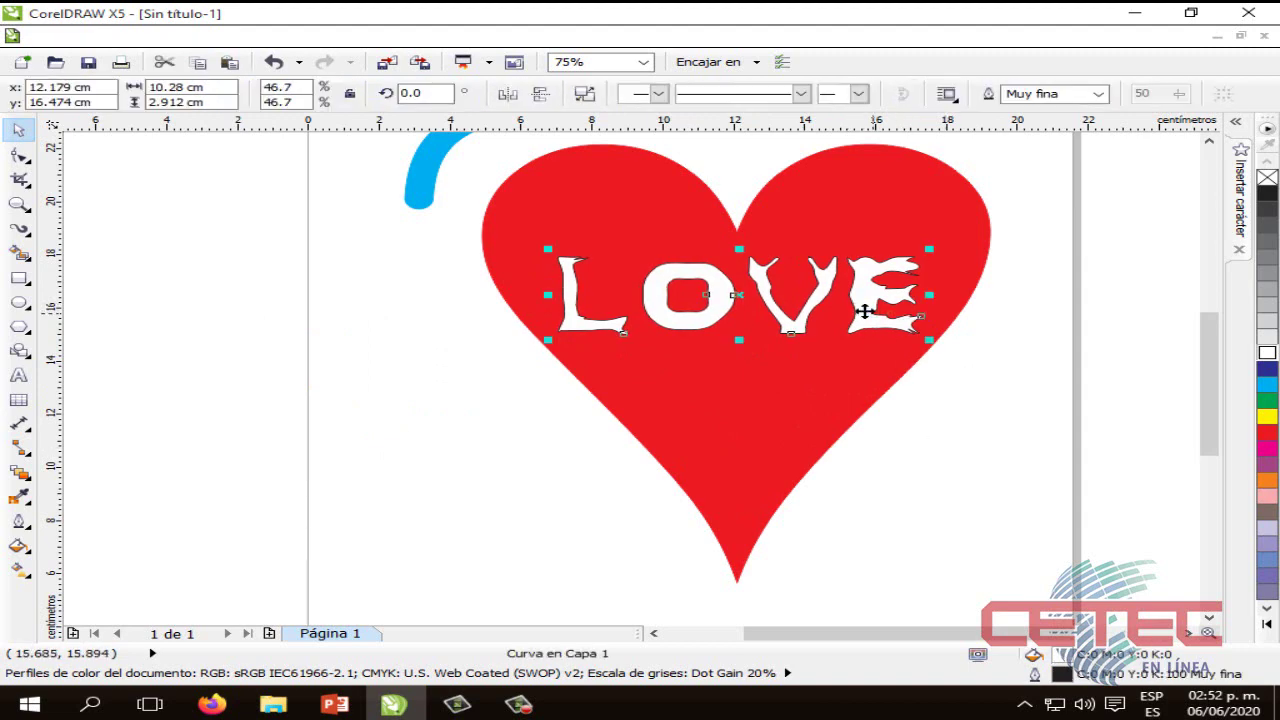
pyautogui.click(991, 397)
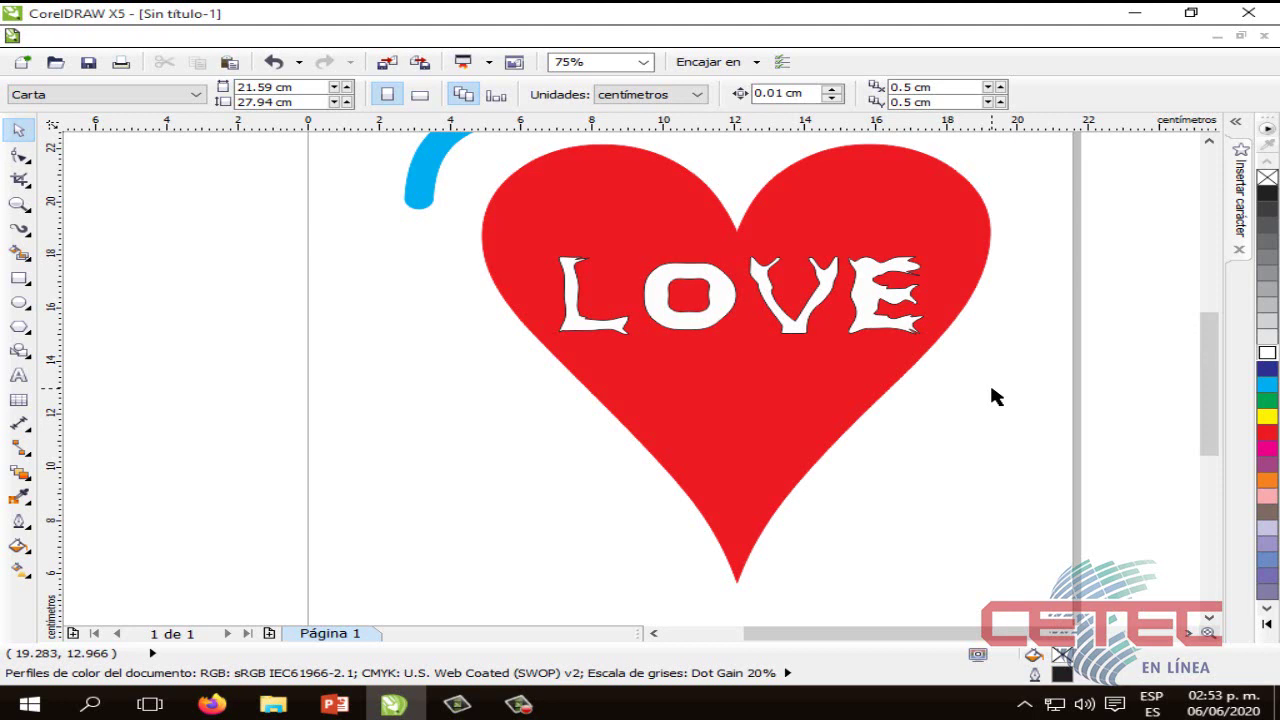